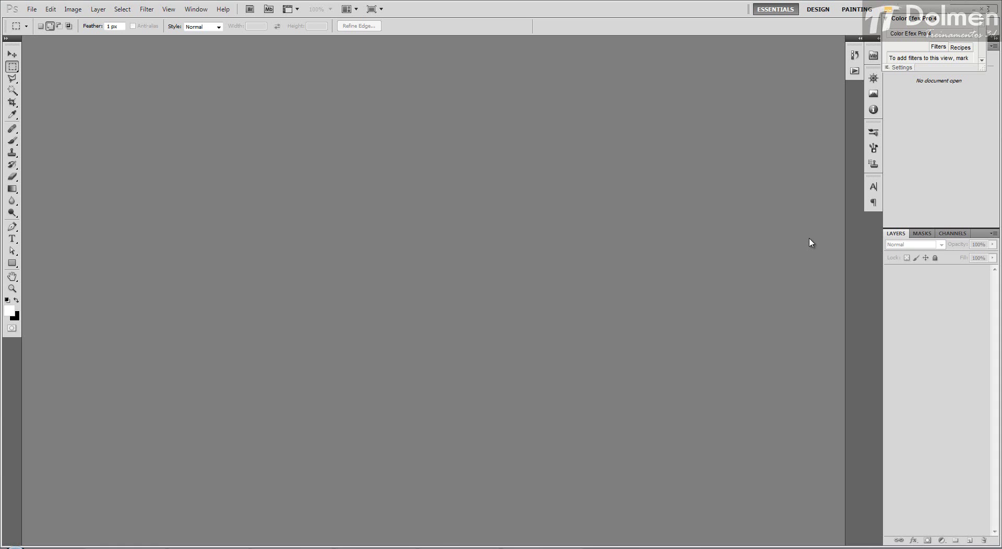
Step: Start loading files into a stack and add Geral.tif, GeralID.tif and GeralZDepth.tif from the 01 folder
click(32, 9)
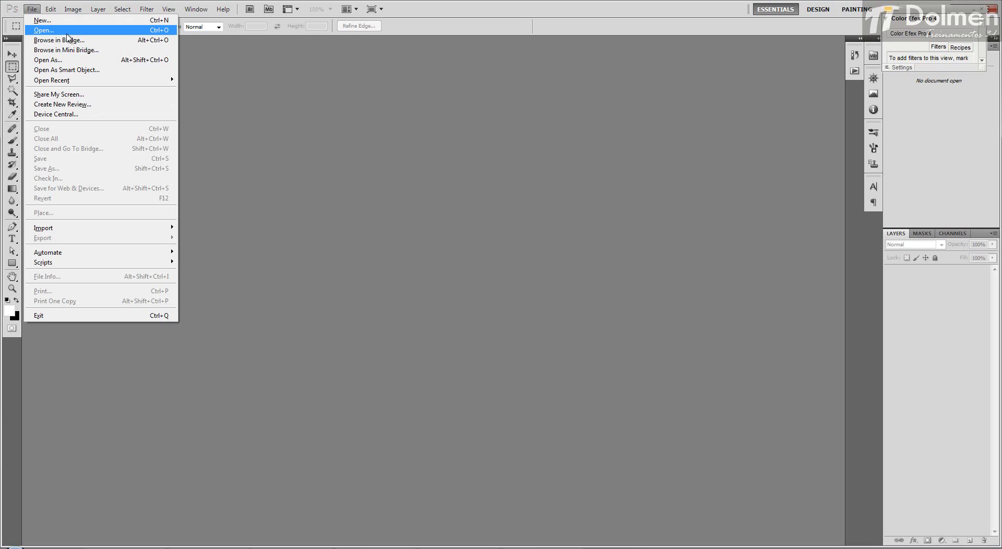
mouse_move(87, 265)
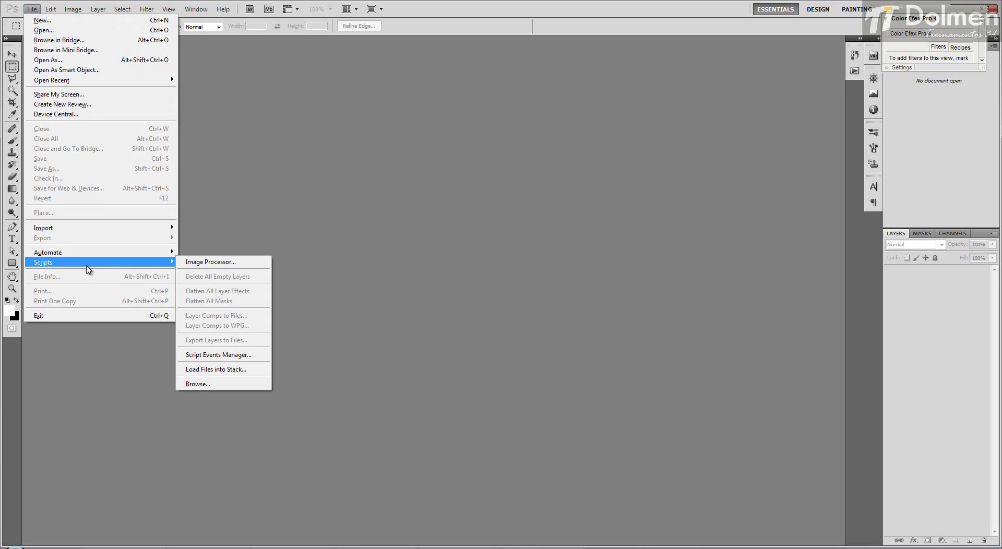
click(256, 371)
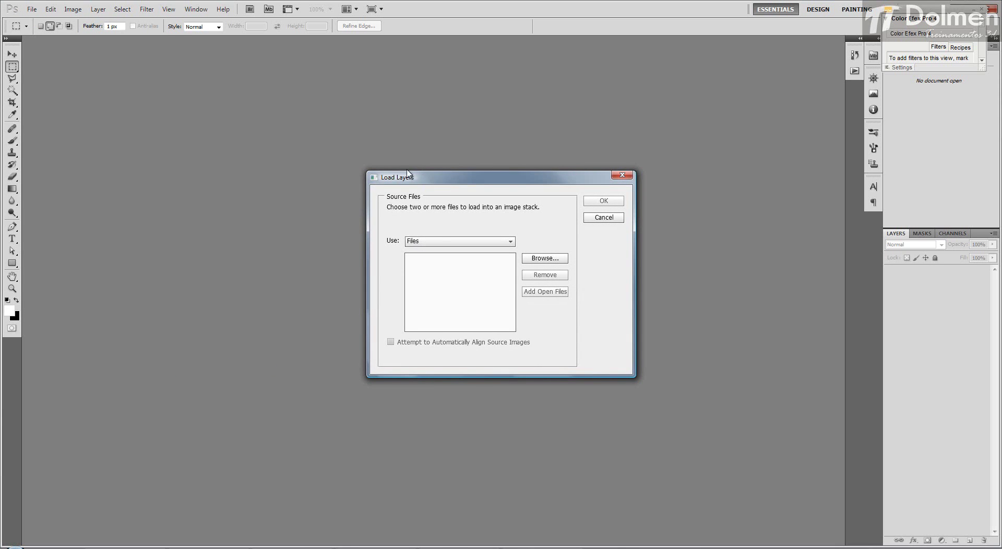
click(564, 258)
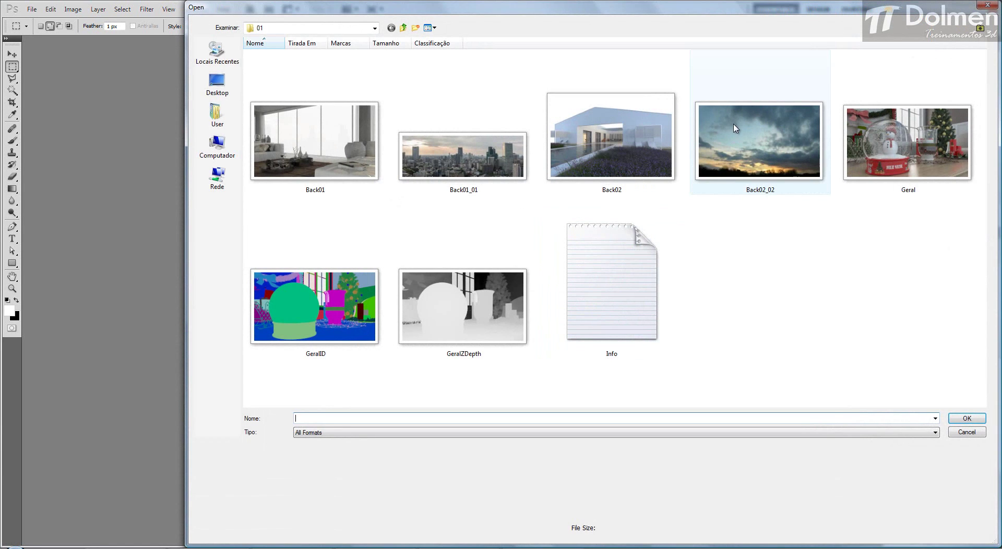
click(858, 180)
ctrl+click(323, 313)
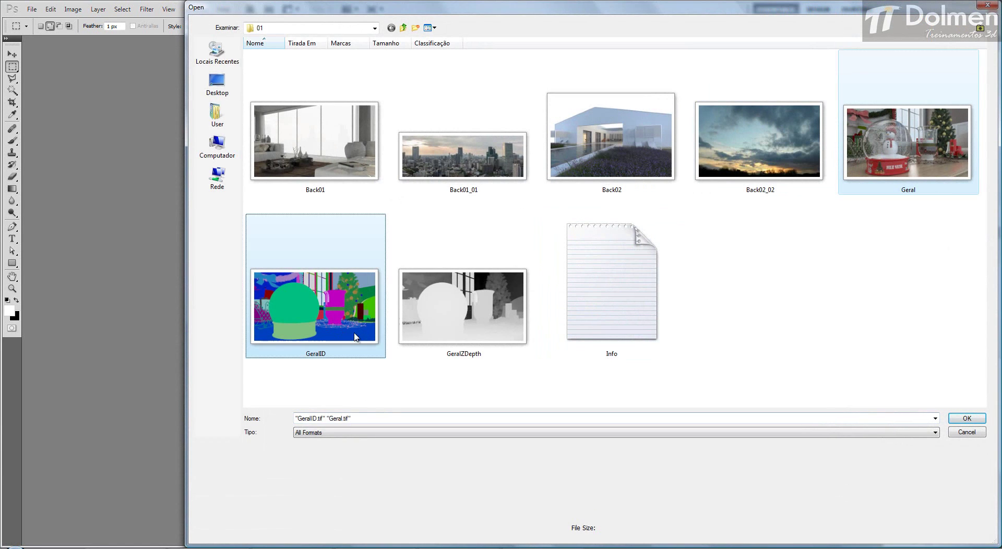
ctrl+click(459, 313)
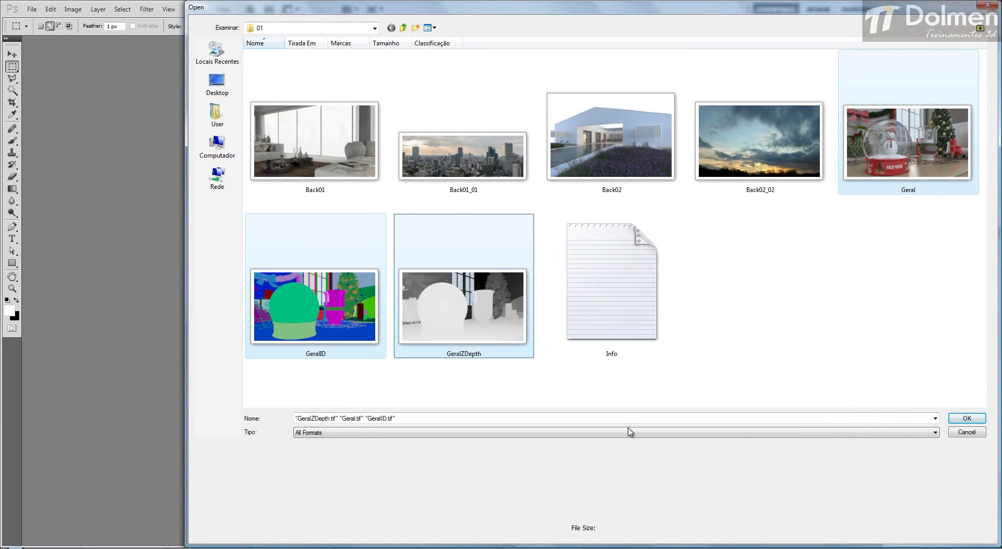
click(963, 419)
Step: Review the three listed source files and load them as layers of a new document without automatic alignment
click(419, 268)
click(418, 259)
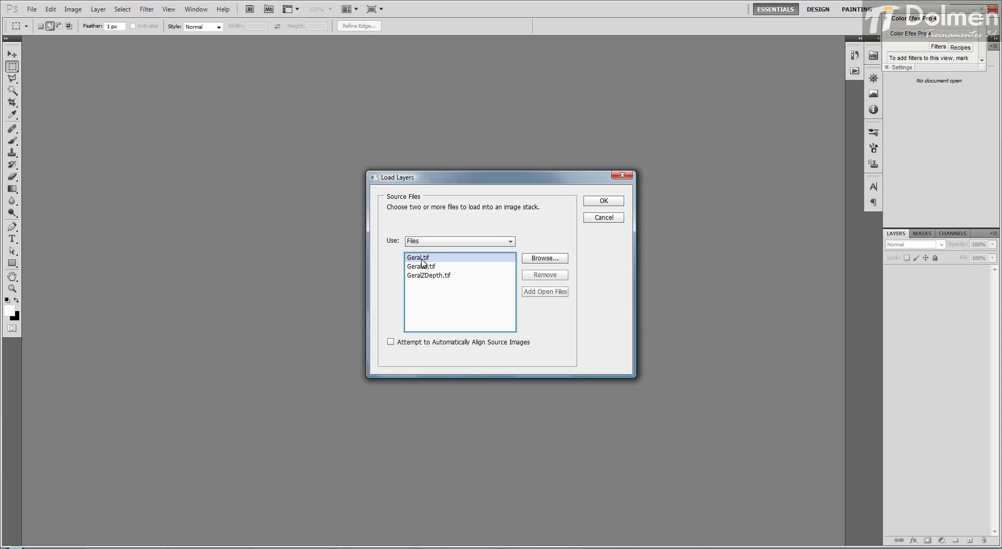
click(432, 267)
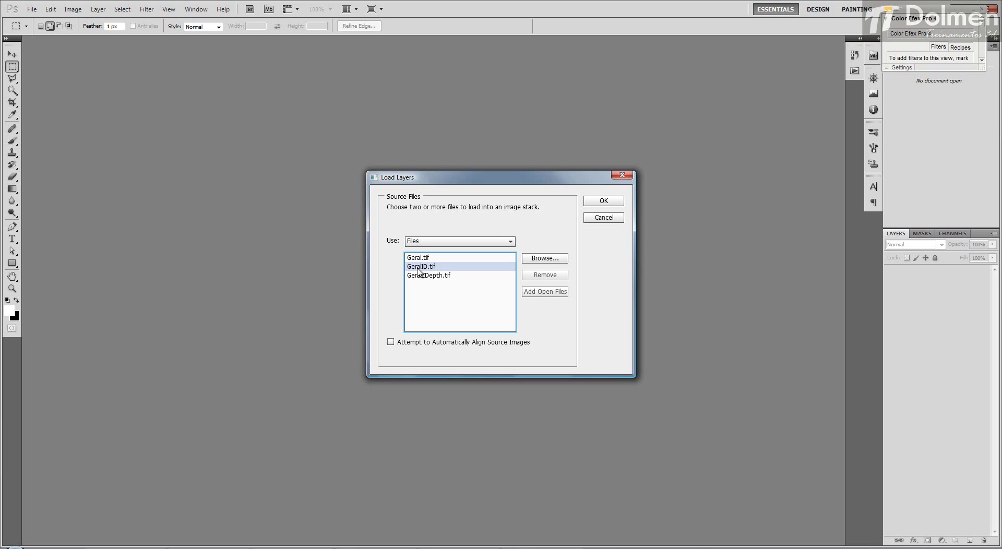
click(420, 276)
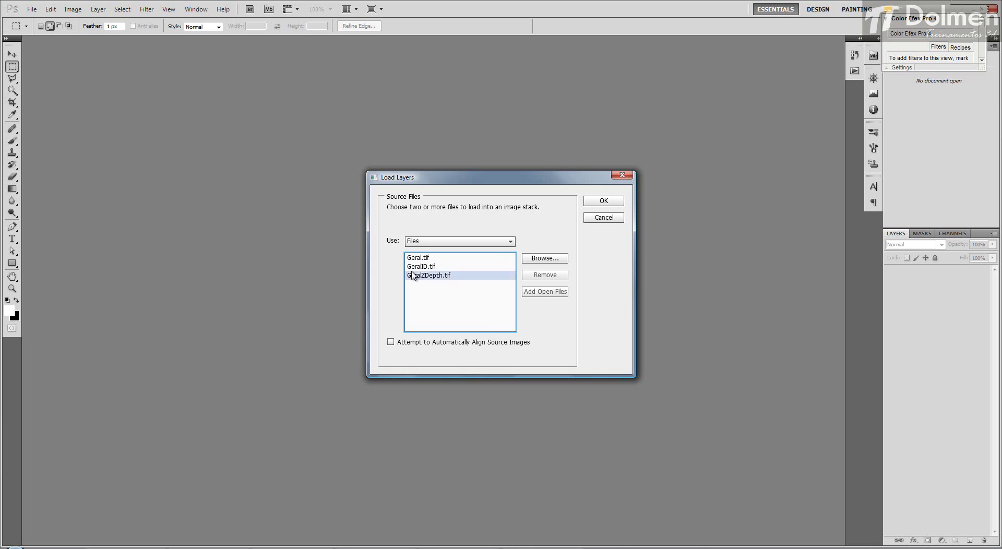
click(604, 201)
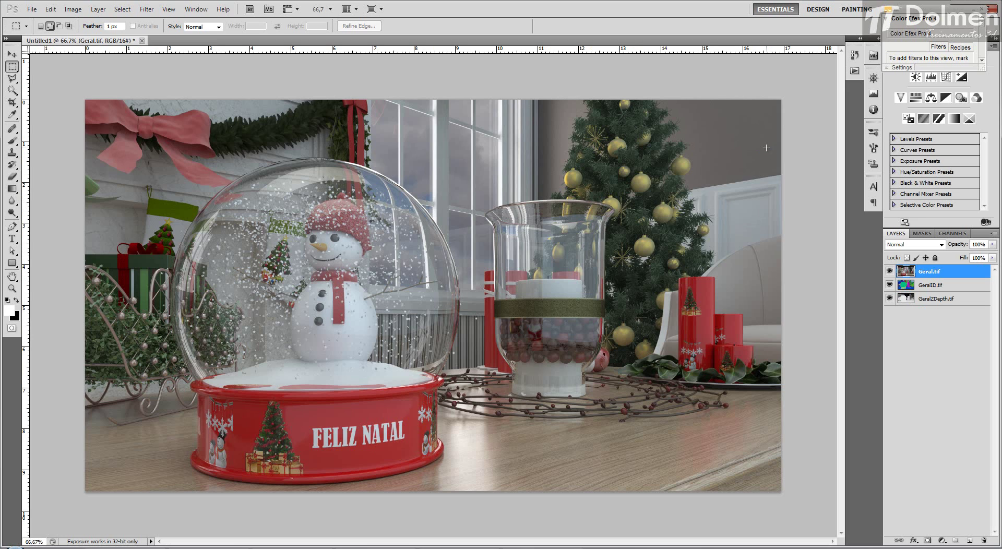
click(12, 54)
scroll(112, 220, up, 1)
click(405, 72)
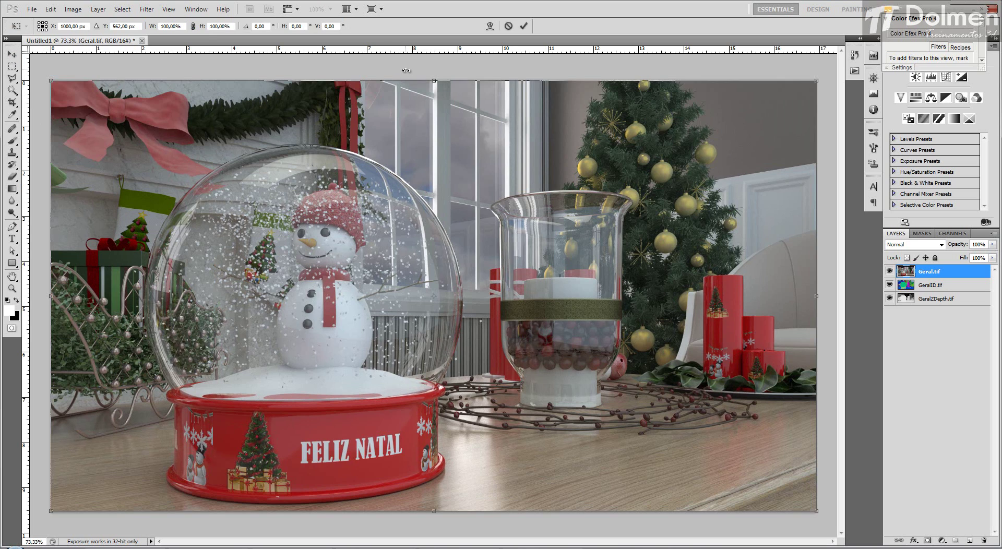
key(Escape)
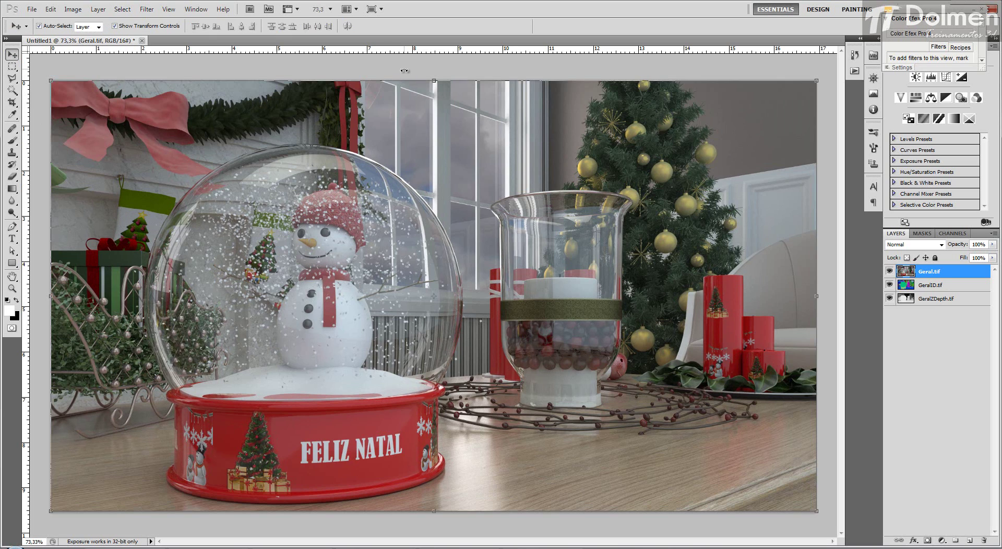
click(828, 67)
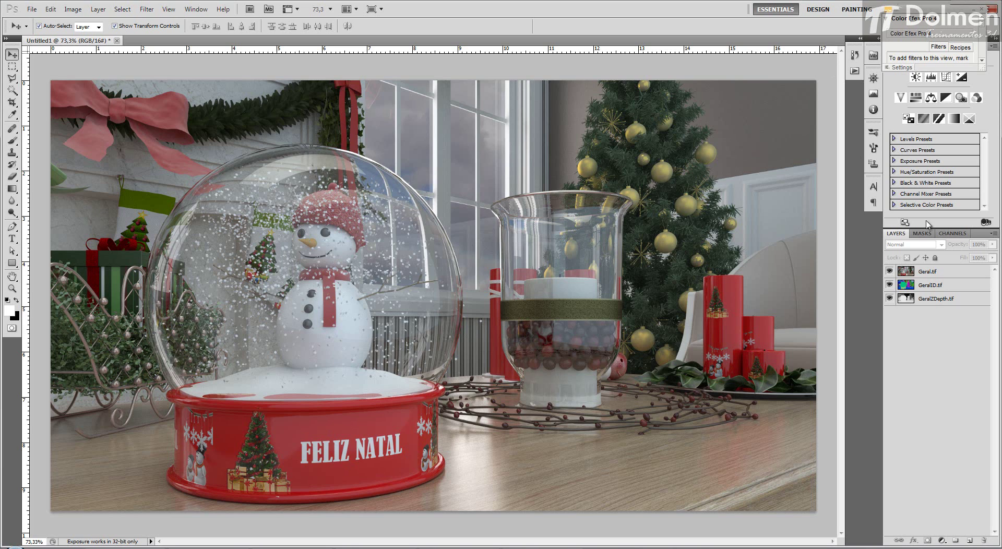
Step: Duplicate the Geral.tif layer to keep the original render untouched
click(928, 273)
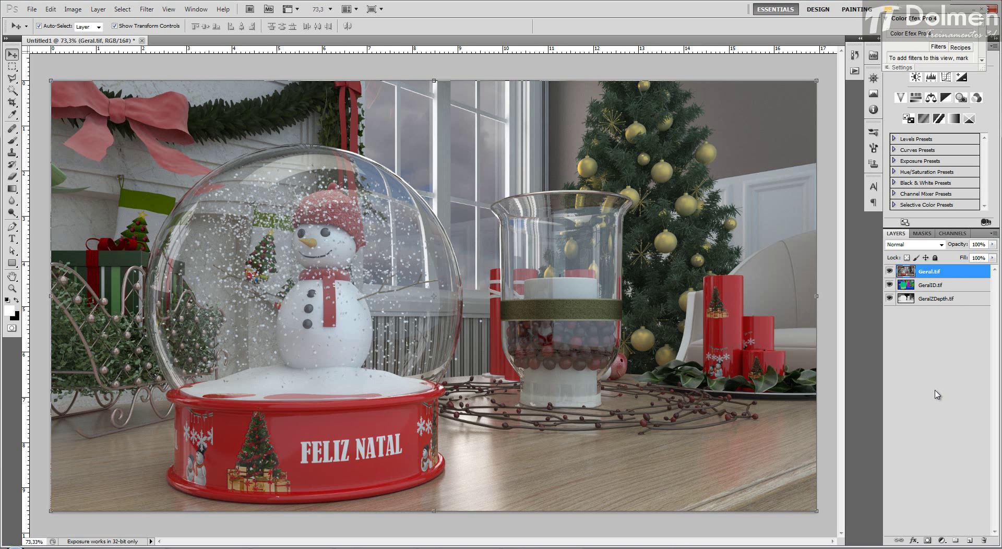
key(ctrl+j)
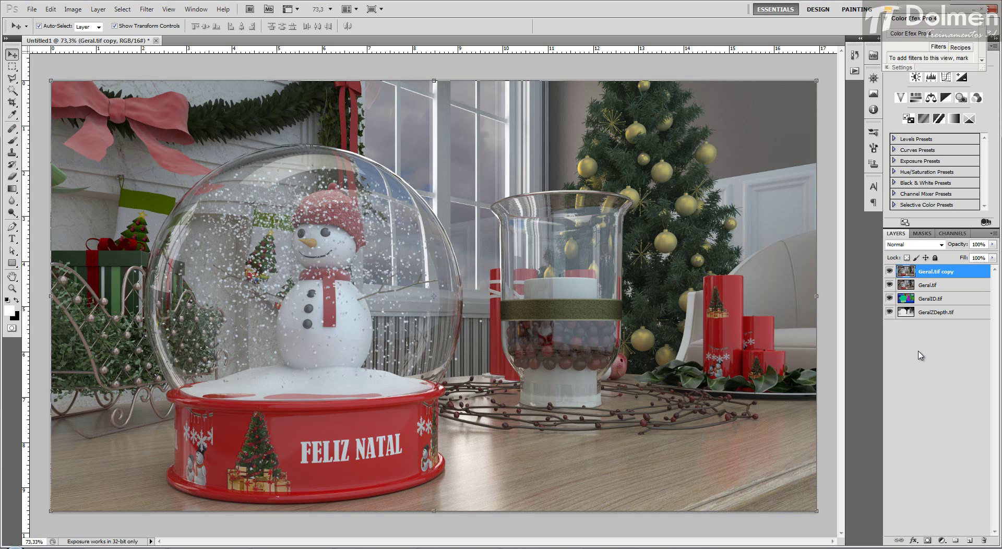
click(943, 542)
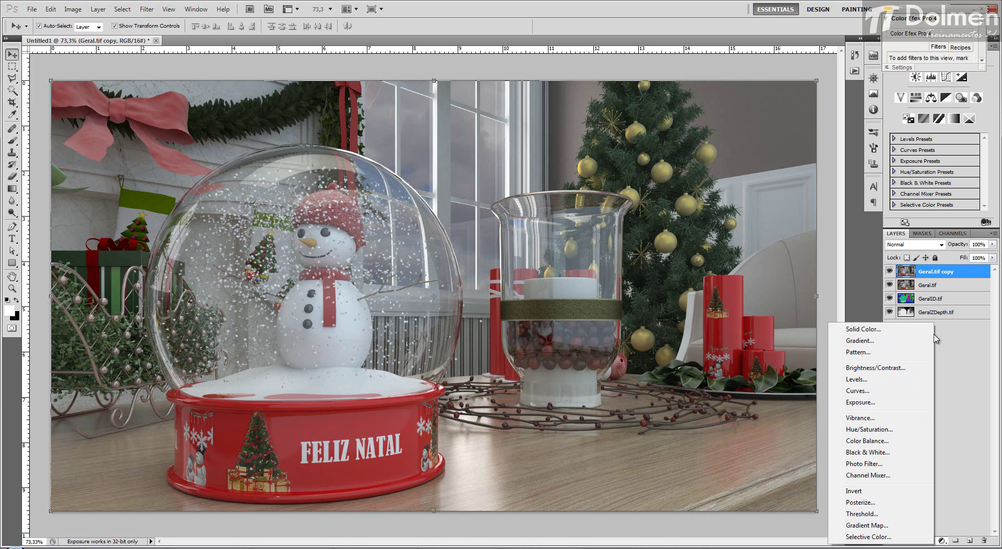
click(969, 358)
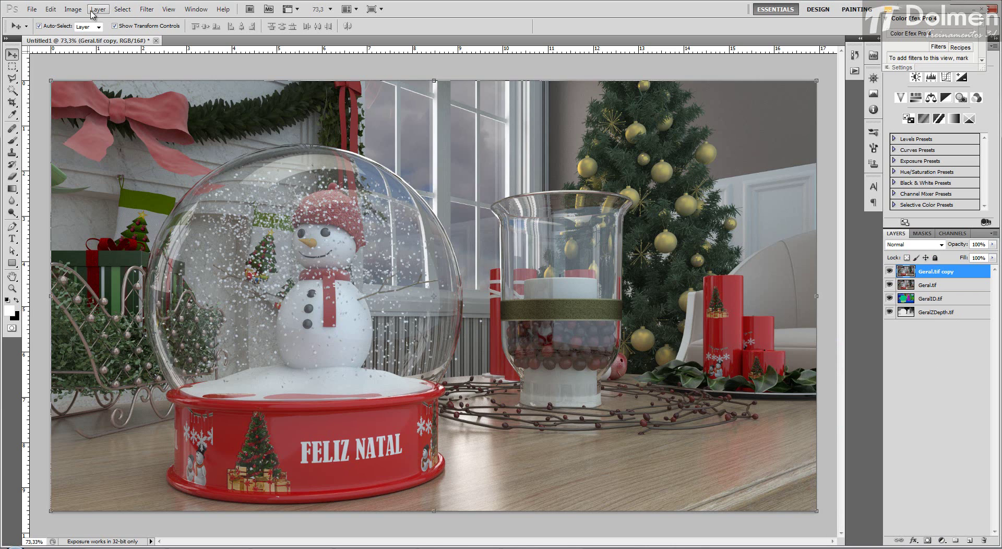
Step: Open an Exposure adjustment on the Geral.tif copy layer and set the gamma correction to 1.10
click(73, 9)
mouse_move(142, 35)
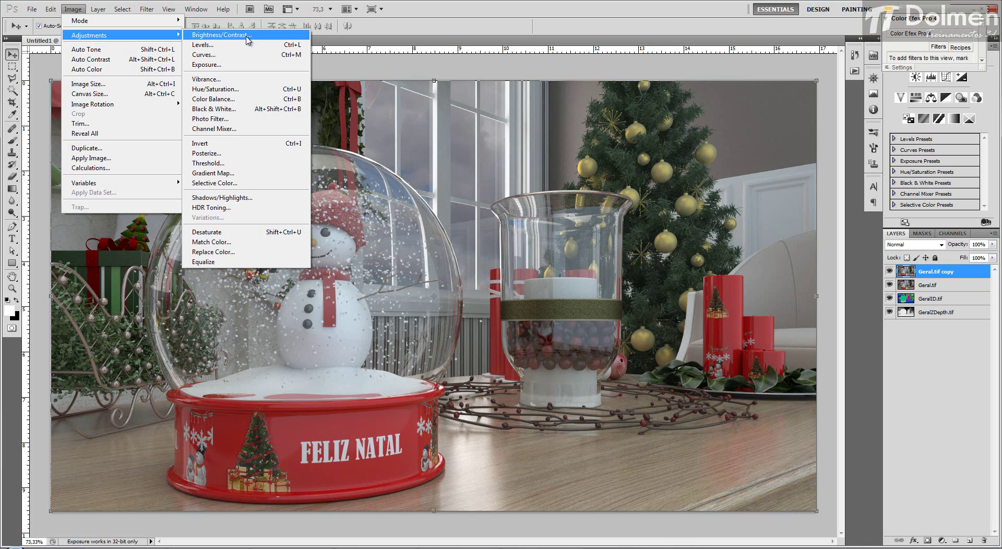
click(240, 68)
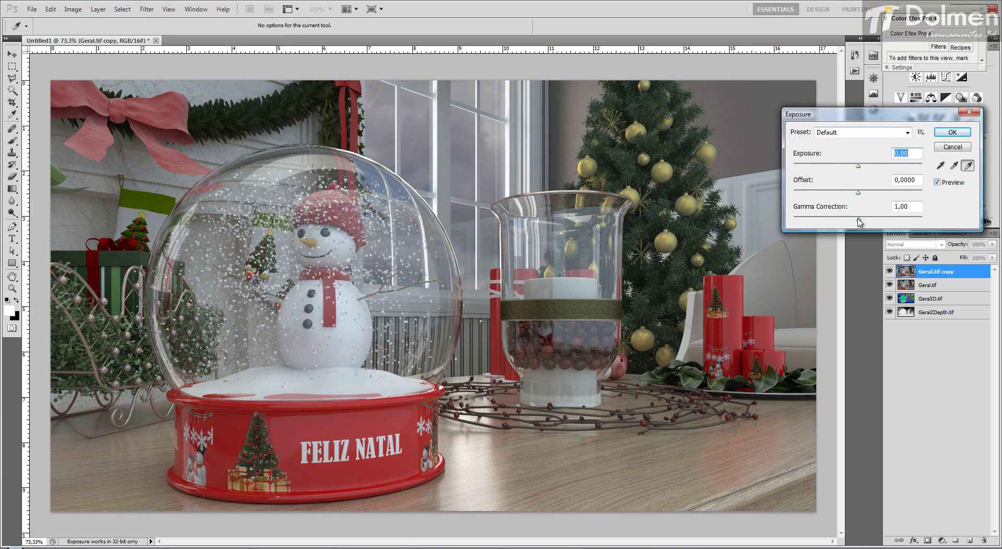
drag(859, 219, 853, 221)
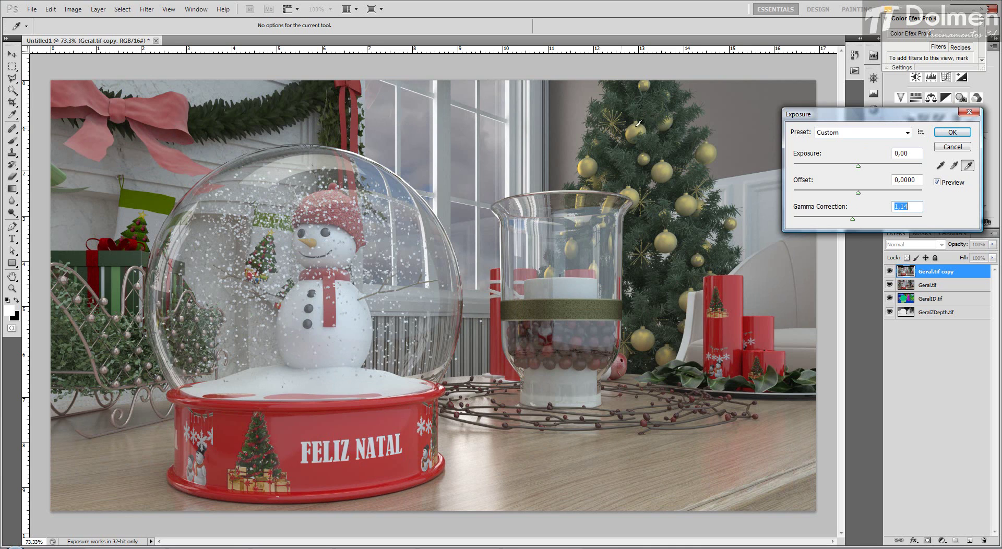
drag(853, 220, 851, 220)
drag(852, 220, 854, 220)
Step: Compare the image with and without the exposure preview, then apply the Exposure adjustment
click(937, 183)
click(937, 183)
click(938, 183)
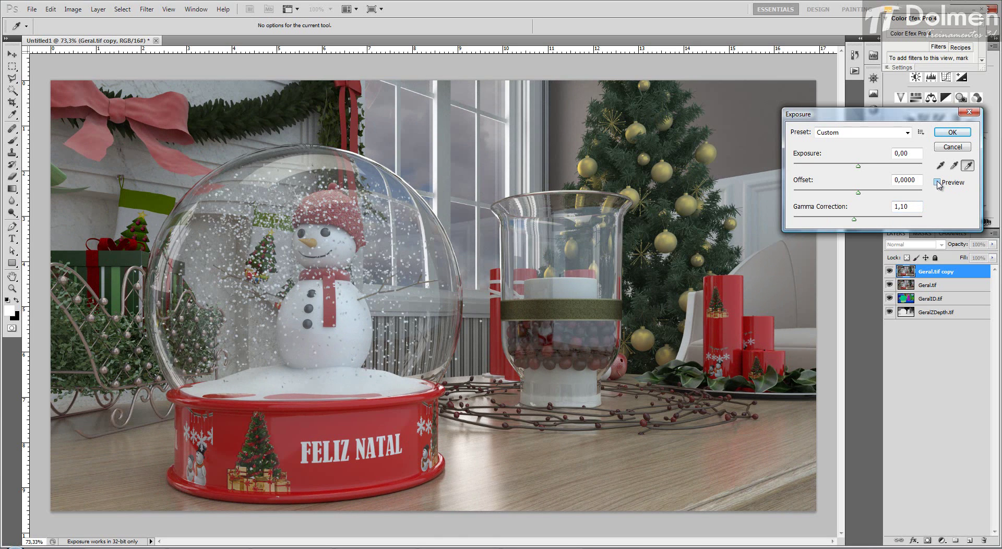
click(938, 183)
click(938, 183)
click(937, 183)
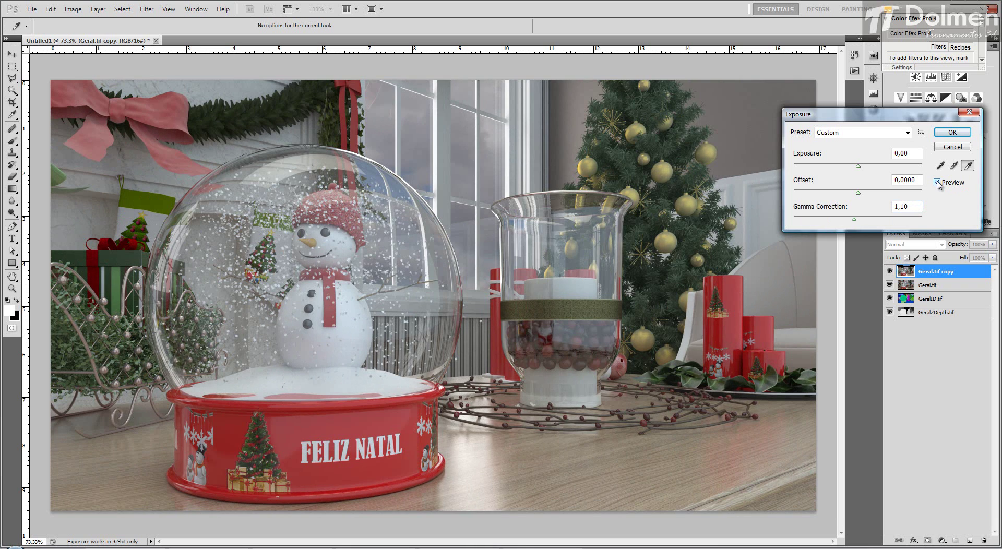
click(937, 183)
click(937, 183)
click(953, 133)
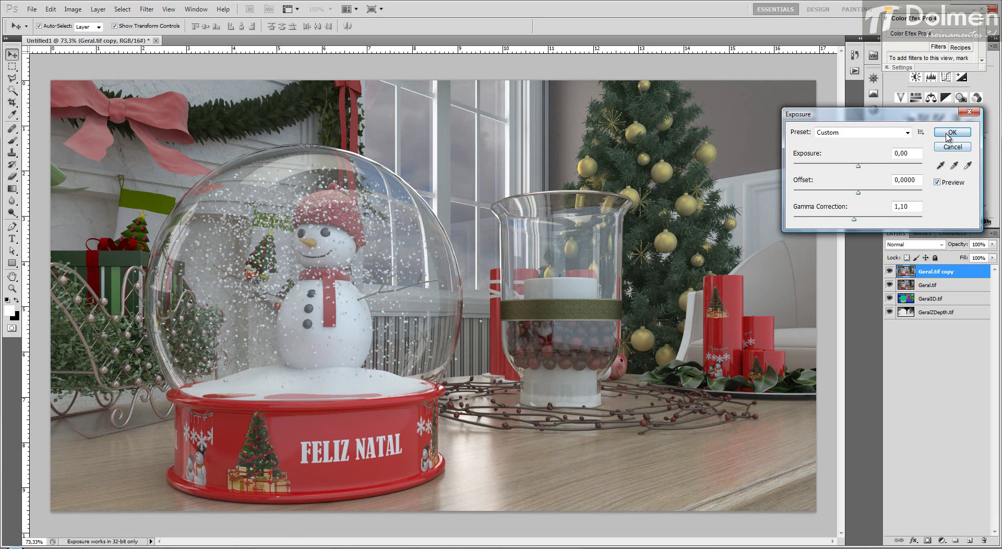
Step: Open Color Balance on the copied layer, set the midtones to +15, 0, -13, and compare with the preview off
click(78, 10)
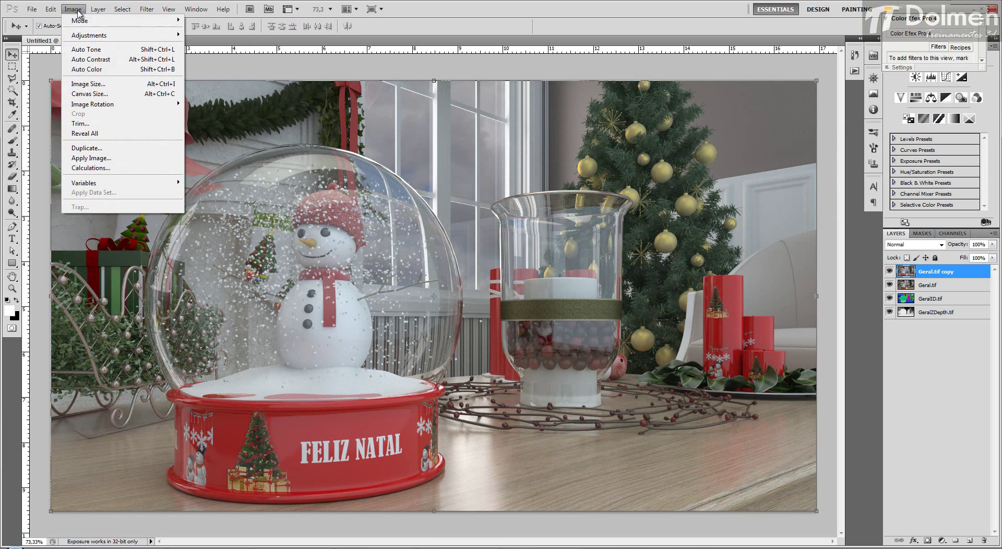
mouse_move(94, 35)
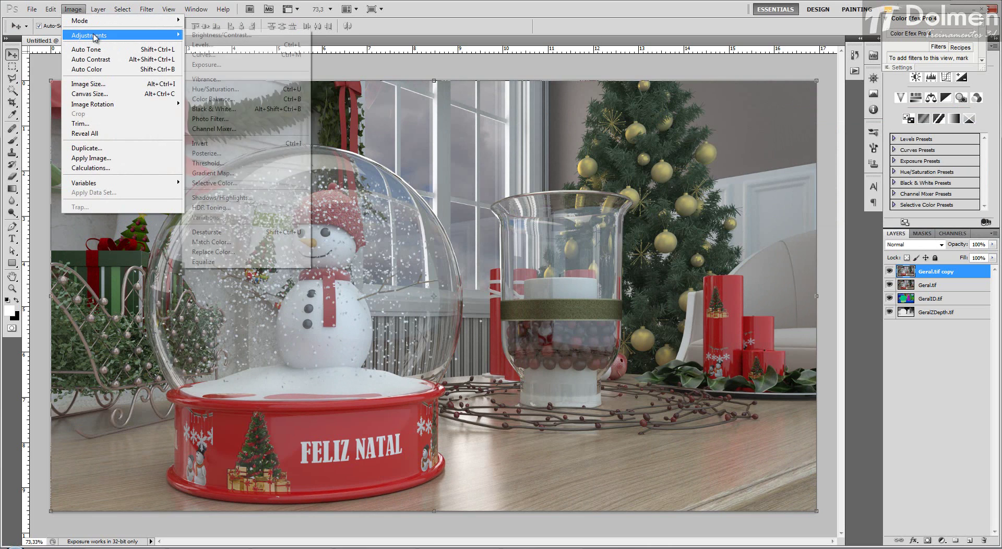
click(253, 101)
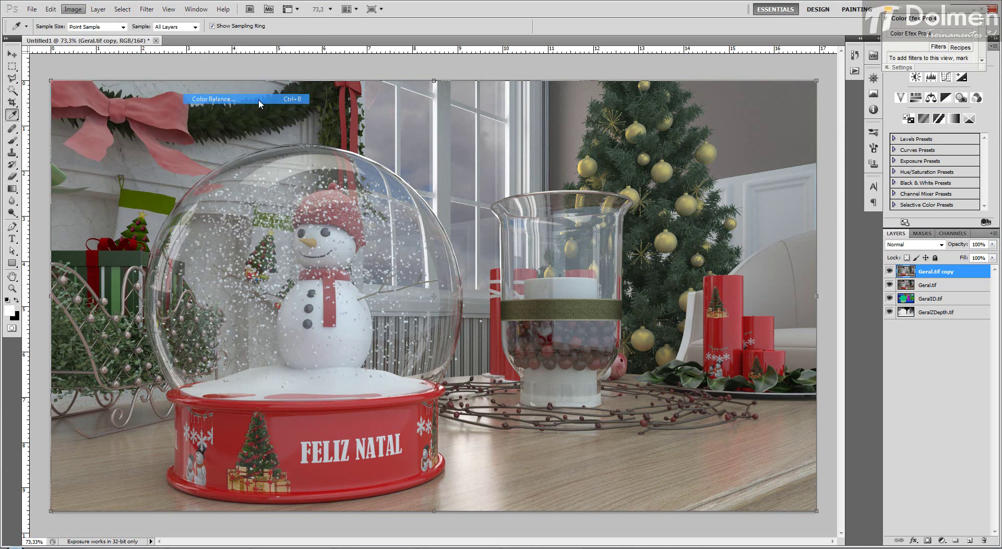
drag(820, 103, 822, 79)
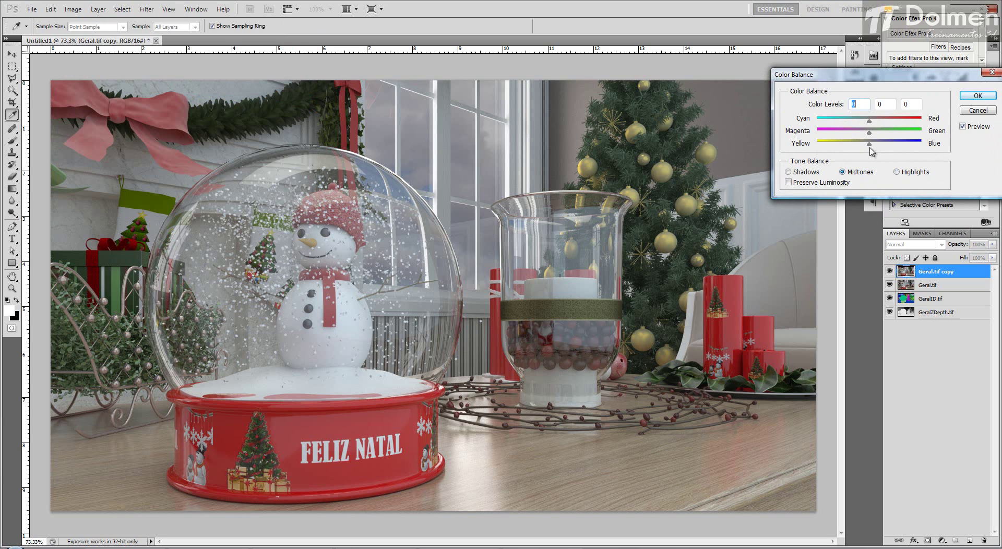
drag(870, 146, 878, 124)
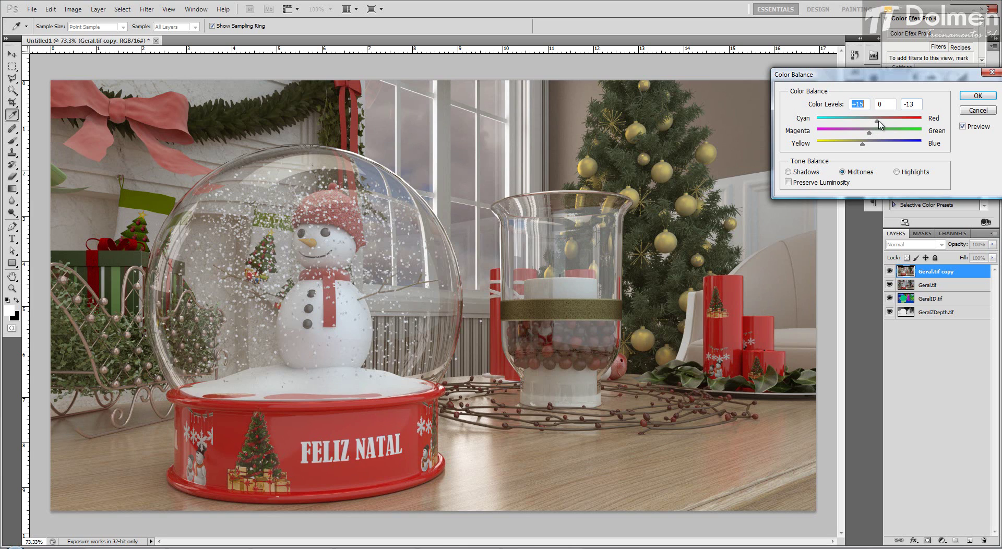
click(963, 127)
click(964, 128)
click(965, 128)
Step: Set the Color Balance highlights to -9, 0, +4, compare before and after, and apply the adjustment
click(899, 174)
drag(871, 148, 865, 123)
click(963, 126)
click(963, 126)
click(964, 127)
click(963, 127)
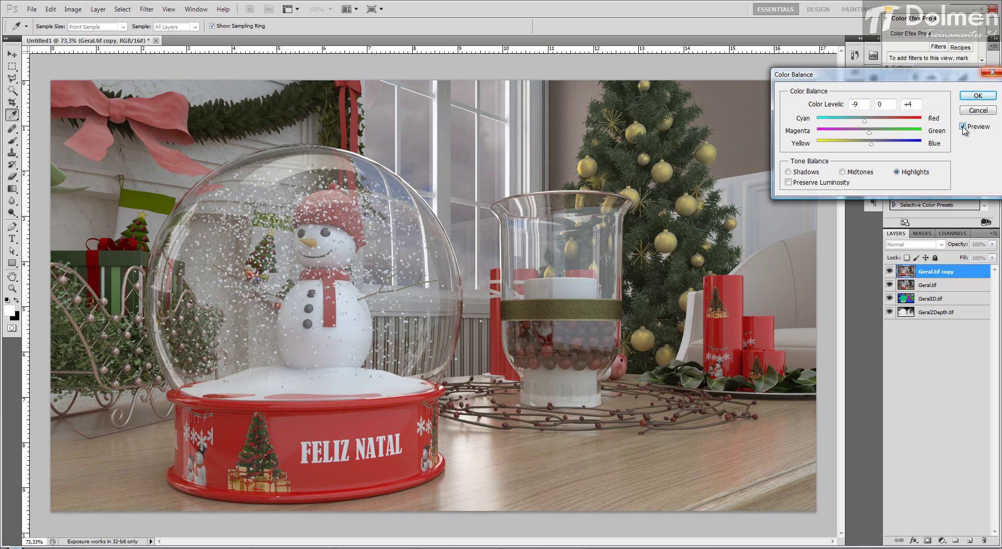
click(963, 127)
click(972, 96)
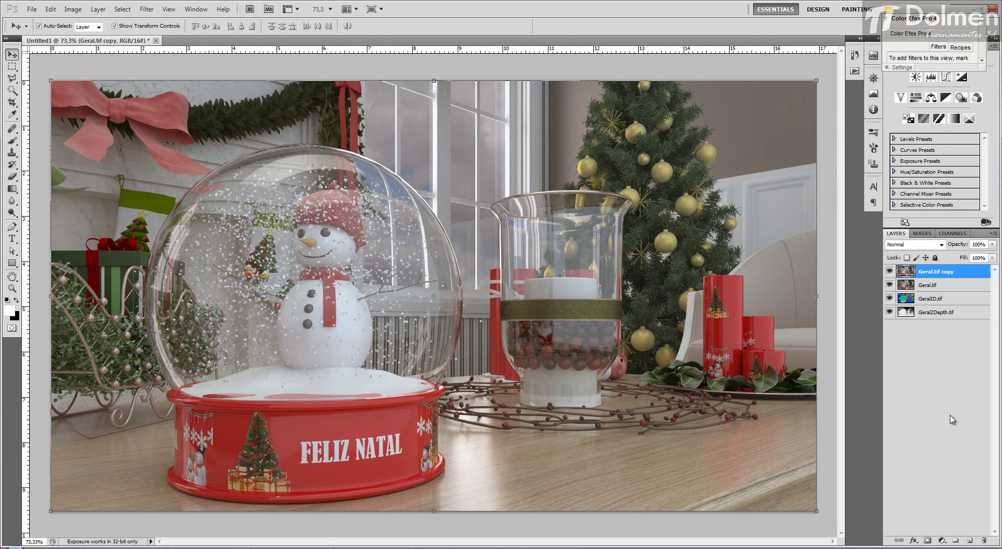
Step: Open Levels on the Geral.tif copy layer and set the input black point to 15 and the white point to 224
click(72, 10)
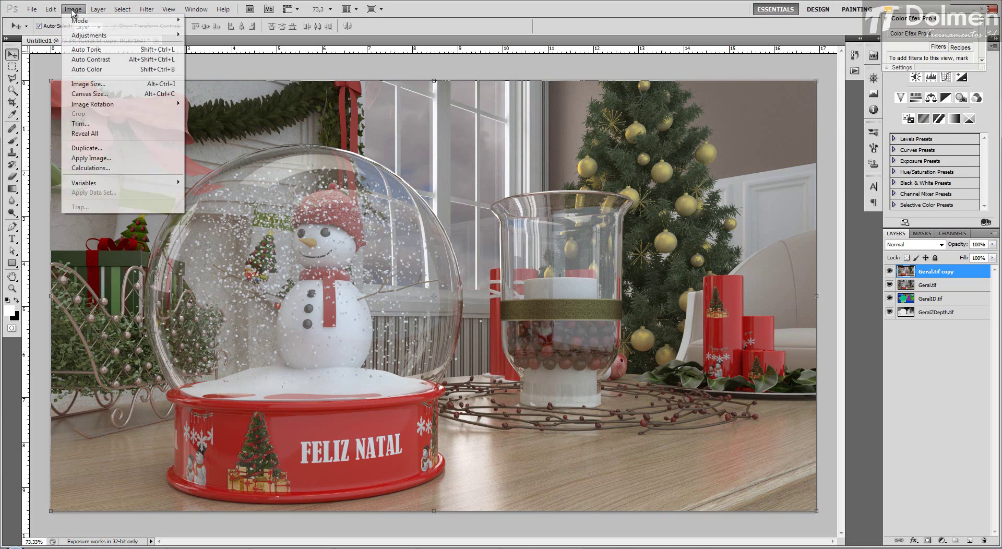
mouse_move(88, 35)
click(243, 46)
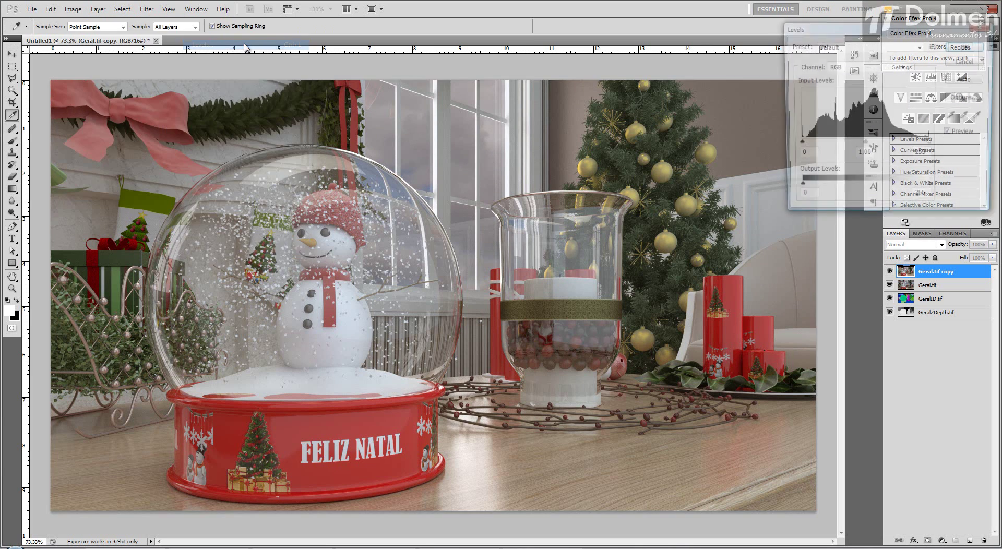
drag(902, 25, 914, 38)
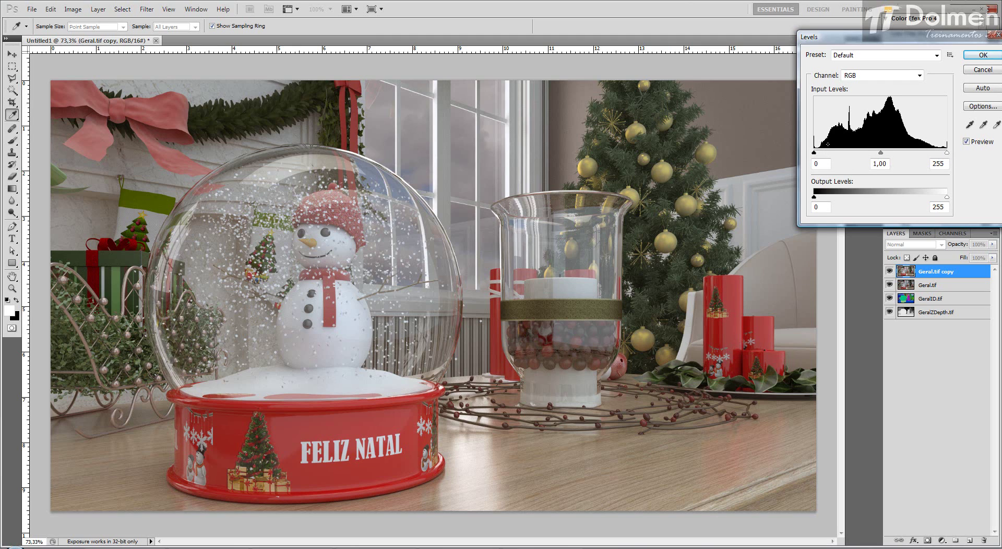
mouse_move(814, 153)
mouse_down()
mouse_move(847, 154)
mouse_move(822, 154)
mouse_up()
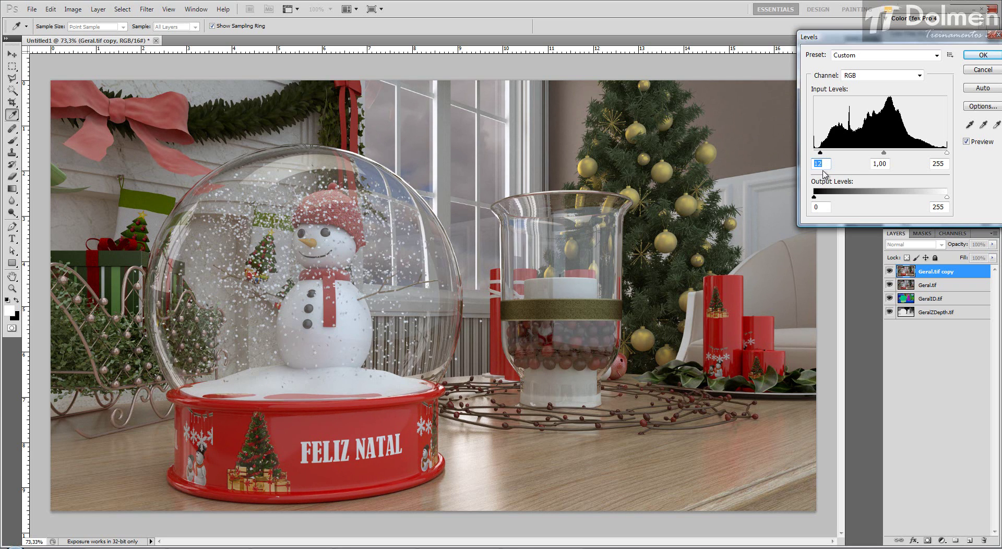
click(966, 141)
click(967, 142)
drag(821, 153, 823, 154)
drag(947, 153, 933, 153)
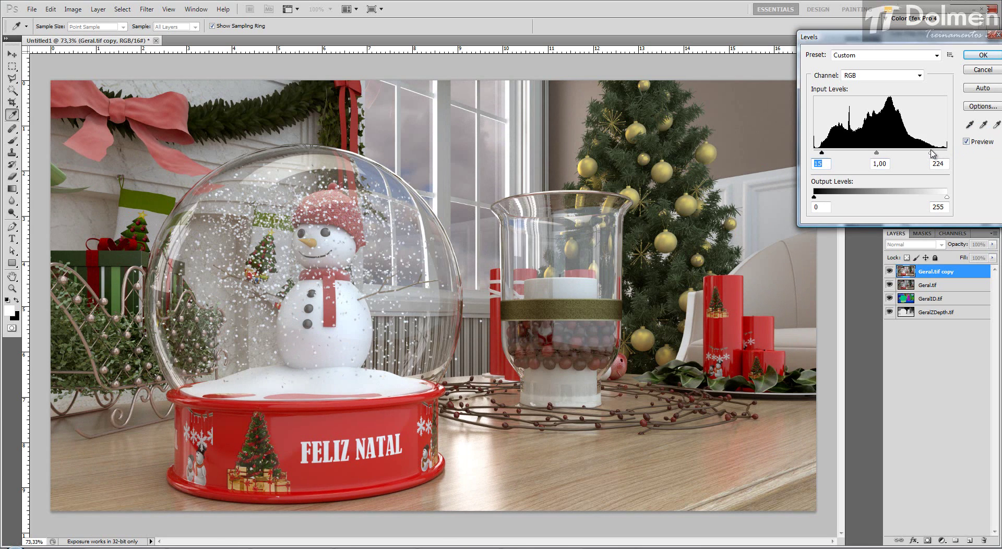
Step: Compare the image with the Levels preview off and on
click(932, 154)
click(982, 142)
click(966, 141)
click(982, 142)
click(983, 142)
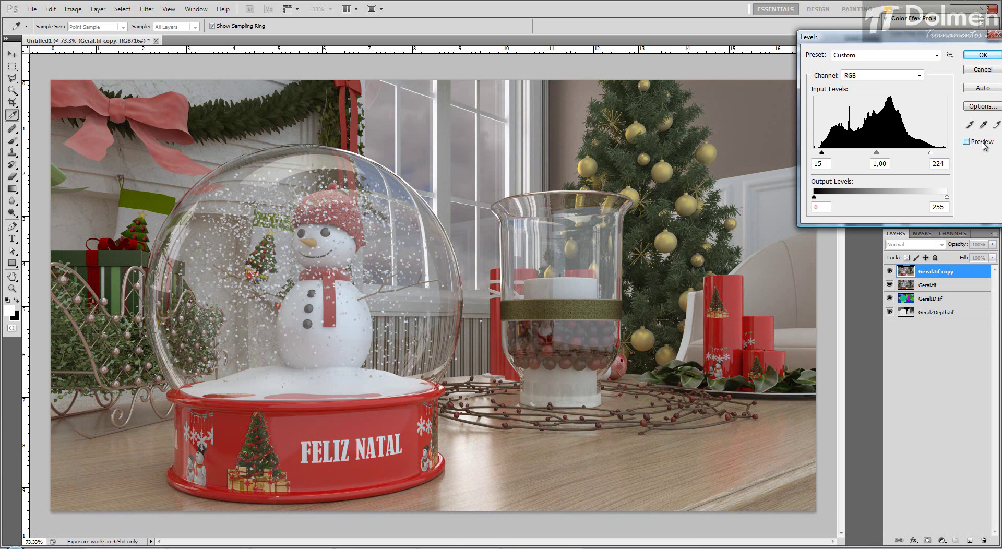
click(983, 142)
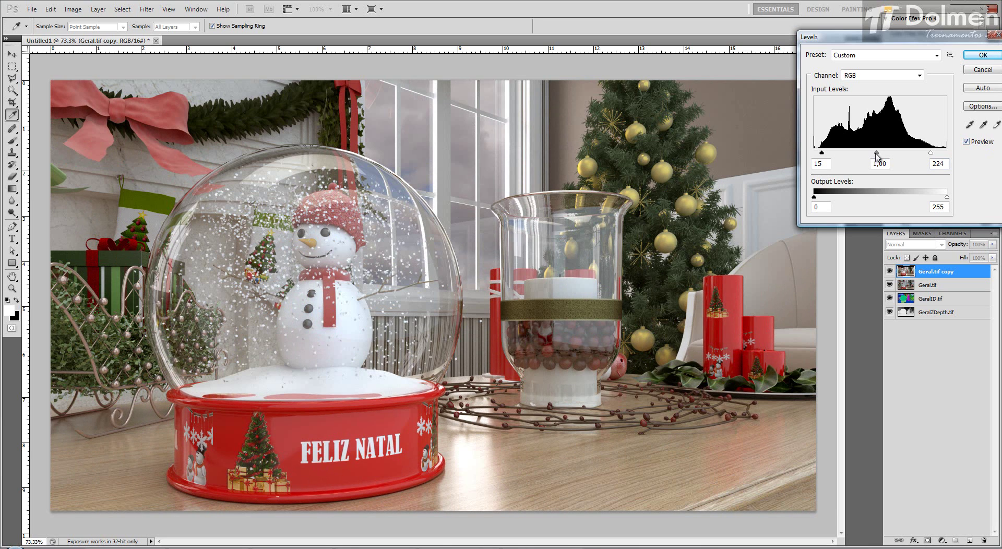
Step: Refine the Levels input values to 13 for shadows, 1.02 for midtones and 232 for highlights
drag(877, 155, 937, 157)
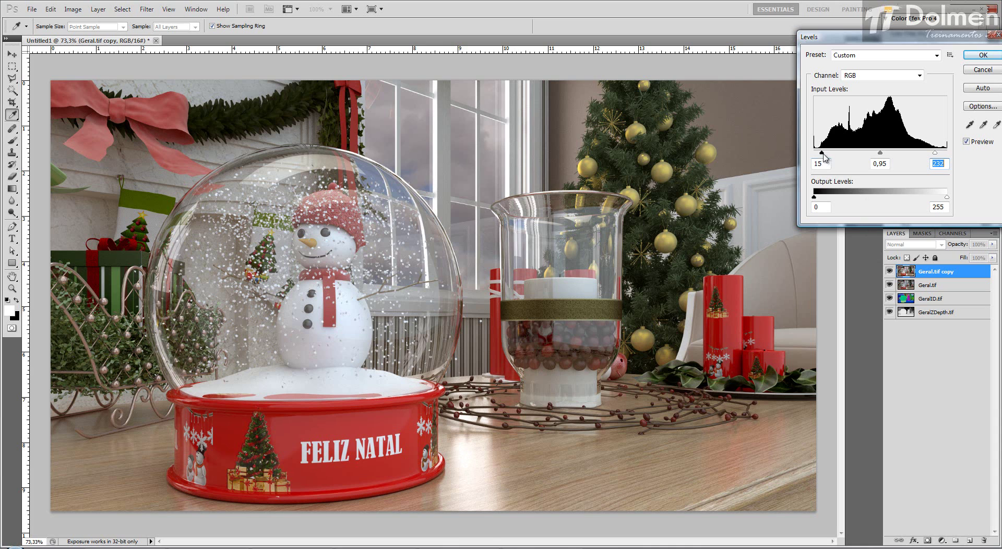
drag(823, 154, 876, 153)
click(967, 141)
click(967, 141)
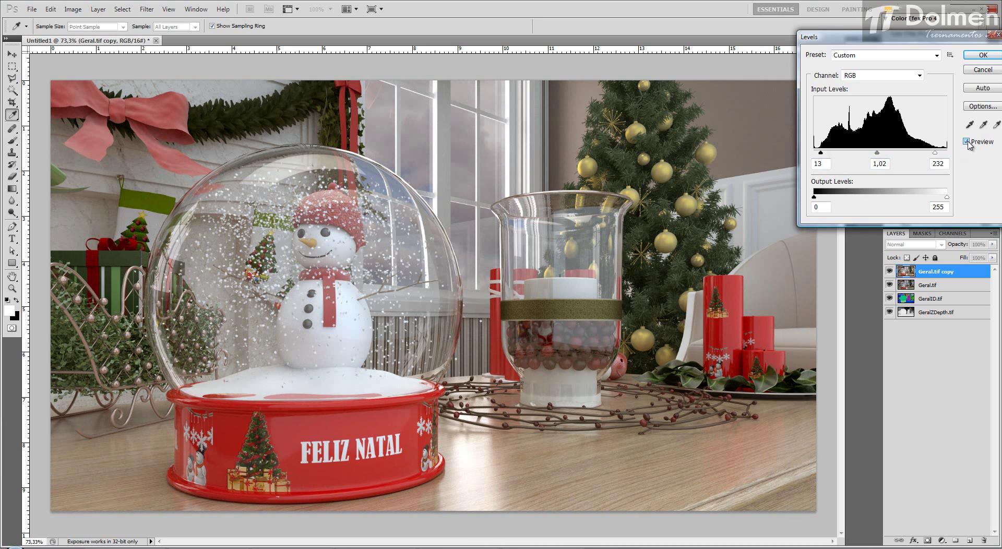
Step: Compare the image before and after the refined levels, and apply the Levels adjustment
click(966, 142)
click(967, 141)
click(967, 142)
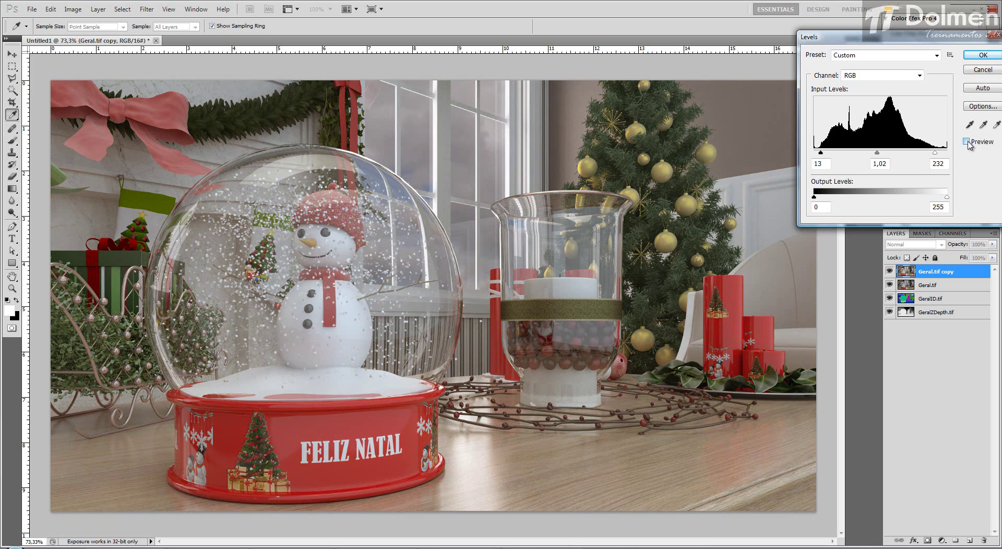
click(967, 142)
click(967, 142)
click(966, 142)
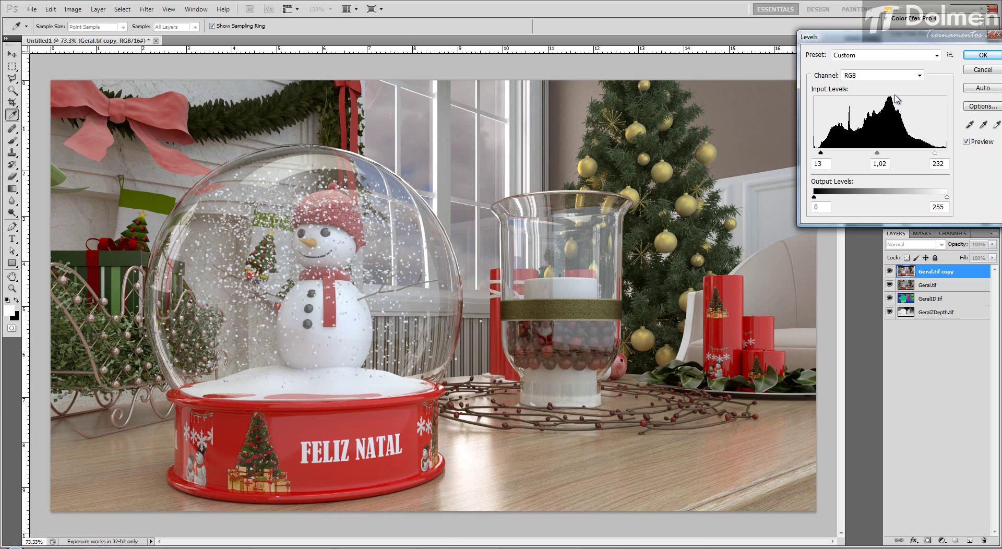
click(978, 56)
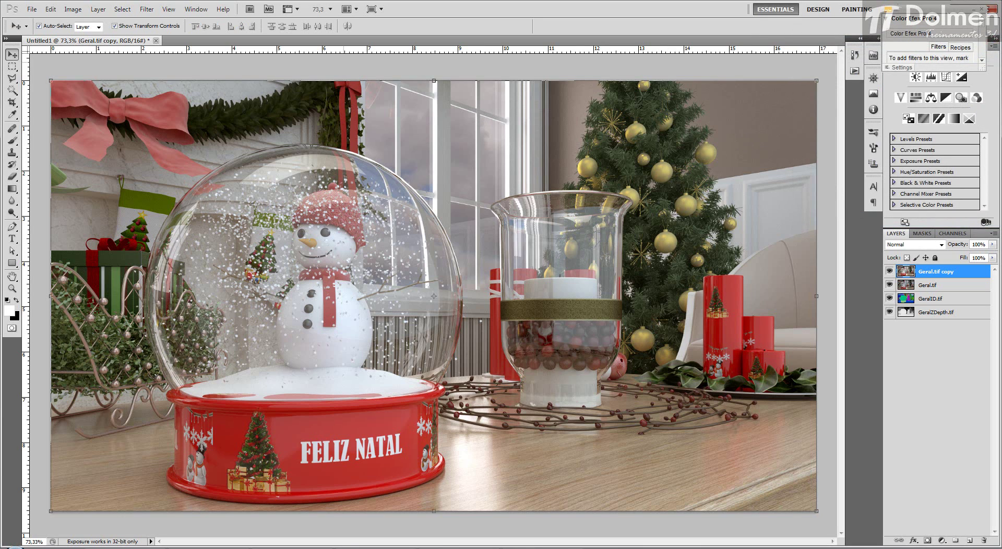
Step: Open Curves on the copied layer and add a shadow point at input 29, output 25 and a highlight point at input 206, output 224
click(73, 9)
mouse_move(83, 36)
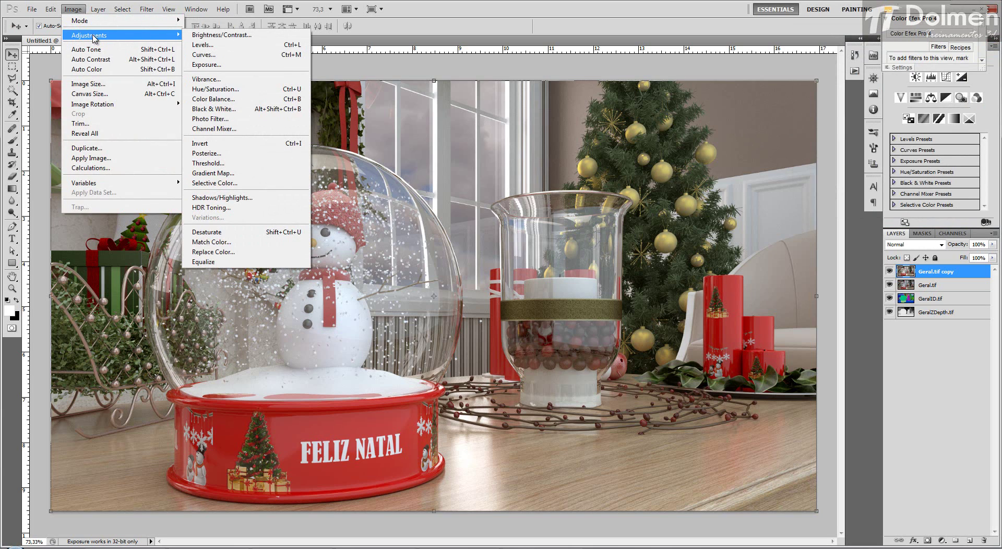
click(224, 57)
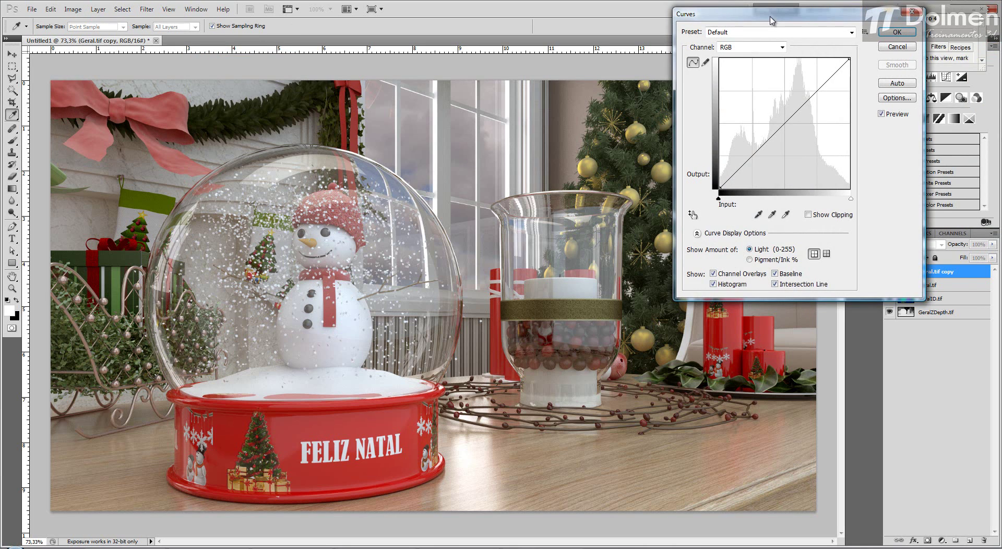
drag(772, 16, 821, 25)
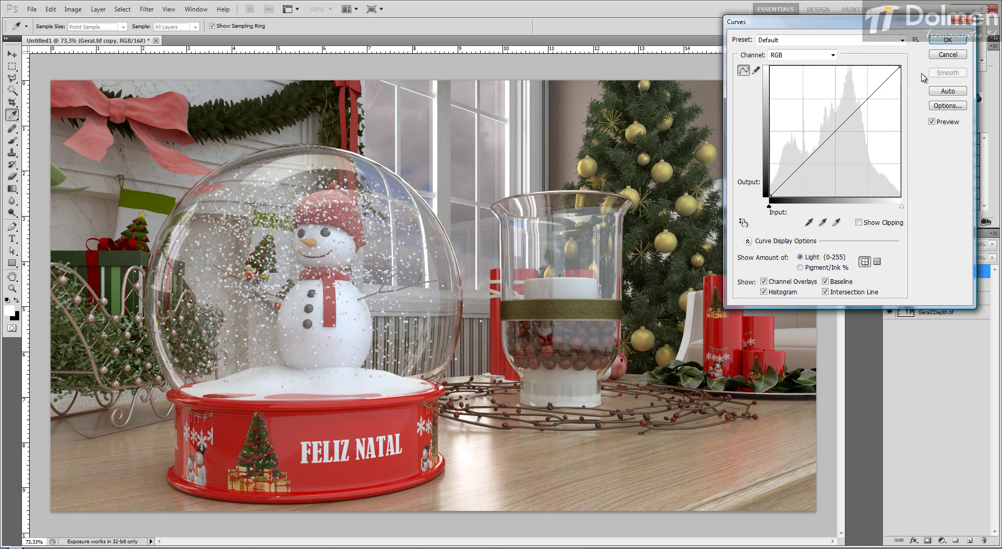
click(786, 183)
drag(785, 181, 785, 183)
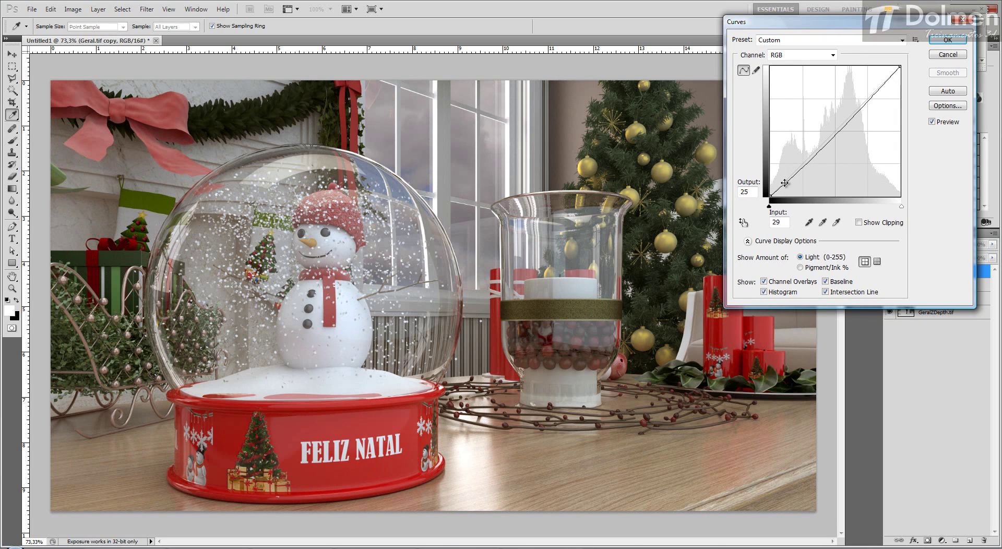
click(880, 89)
drag(880, 90, 875, 82)
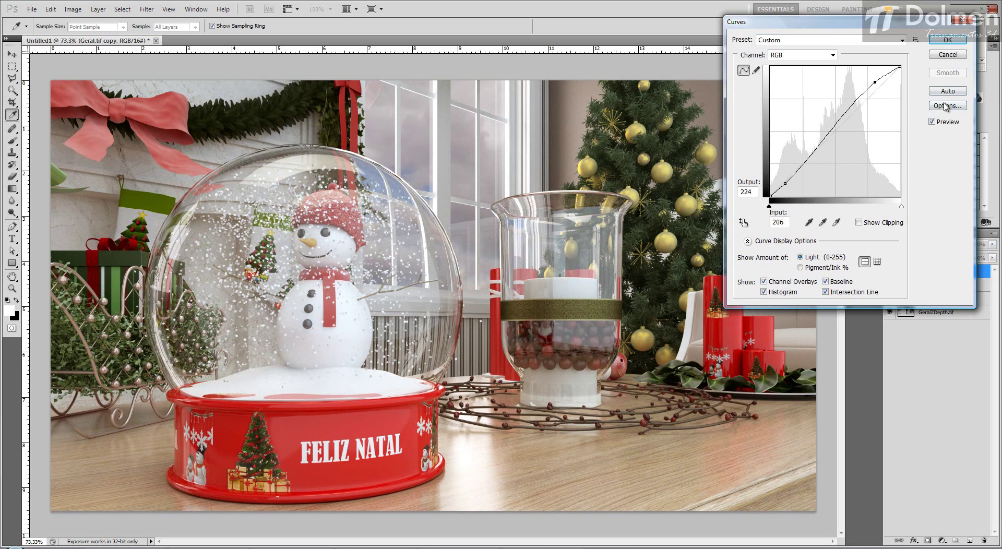
Step: Compare the image with the Curves preview off and on, lower the highlight point slightly, and apply the curve
click(932, 122)
click(933, 122)
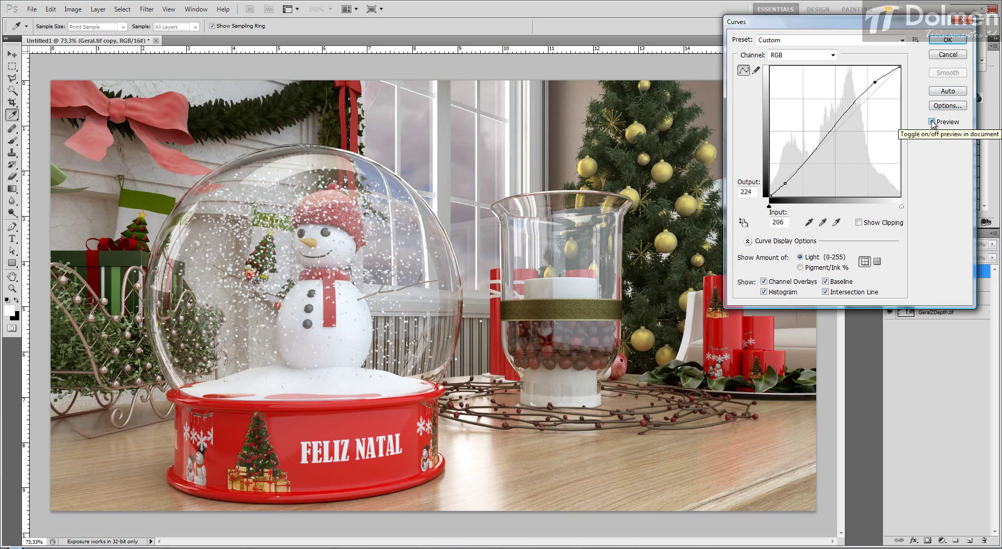
click(933, 122)
click(933, 122)
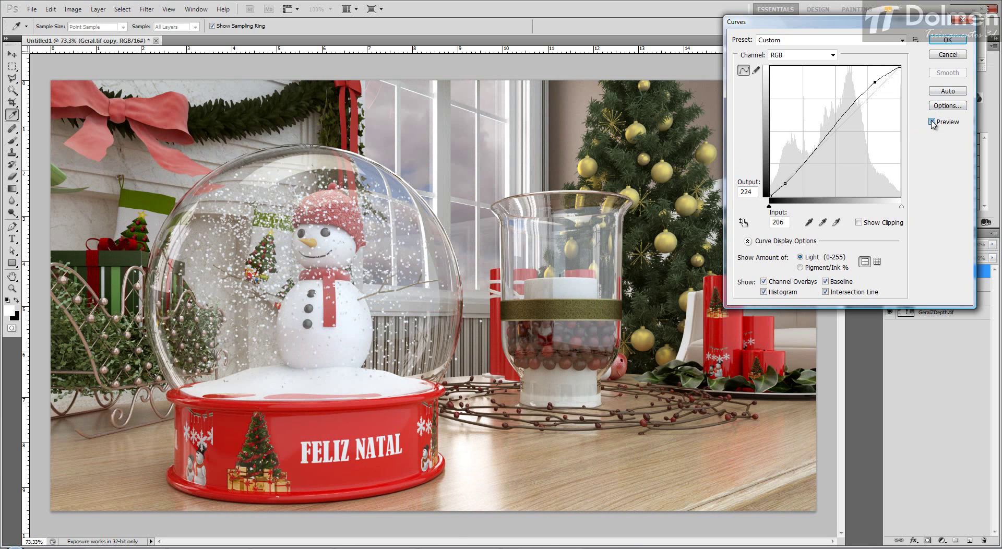
click(932, 122)
click(933, 122)
drag(875, 83, 875, 84)
click(954, 42)
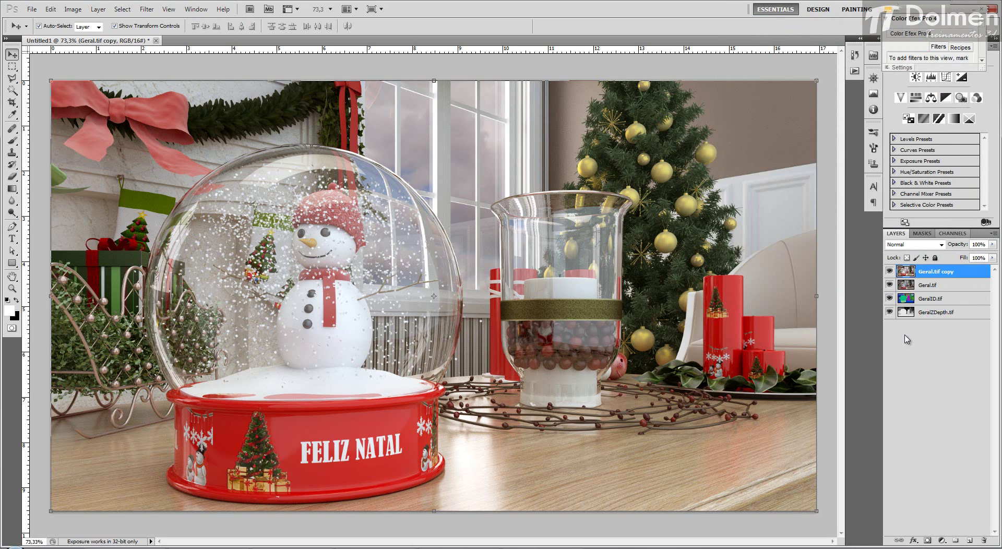
Step: Open Hue/Saturation on the copied layer, set the master saturation to -8, and apply the adjustment
click(71, 9)
mouse_move(88, 35)
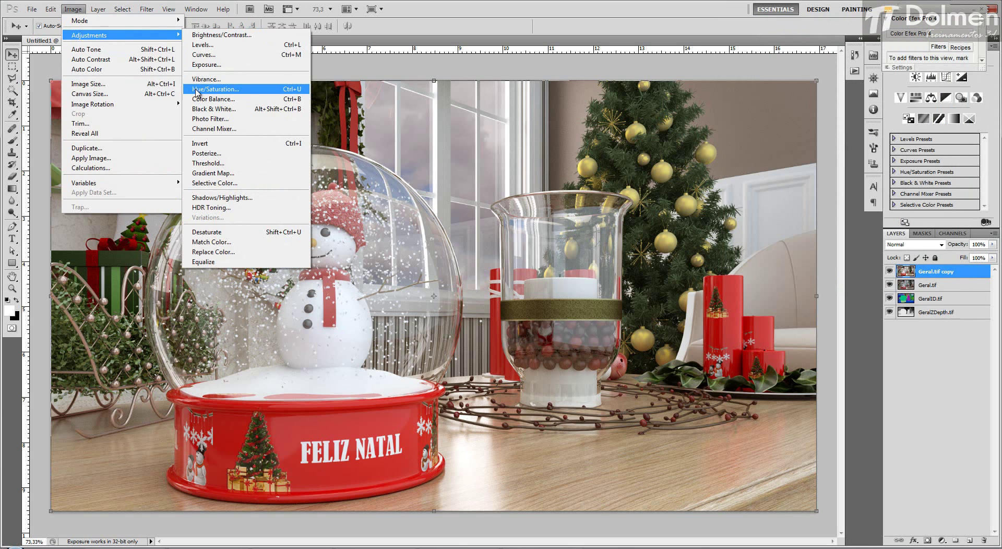
click(239, 90)
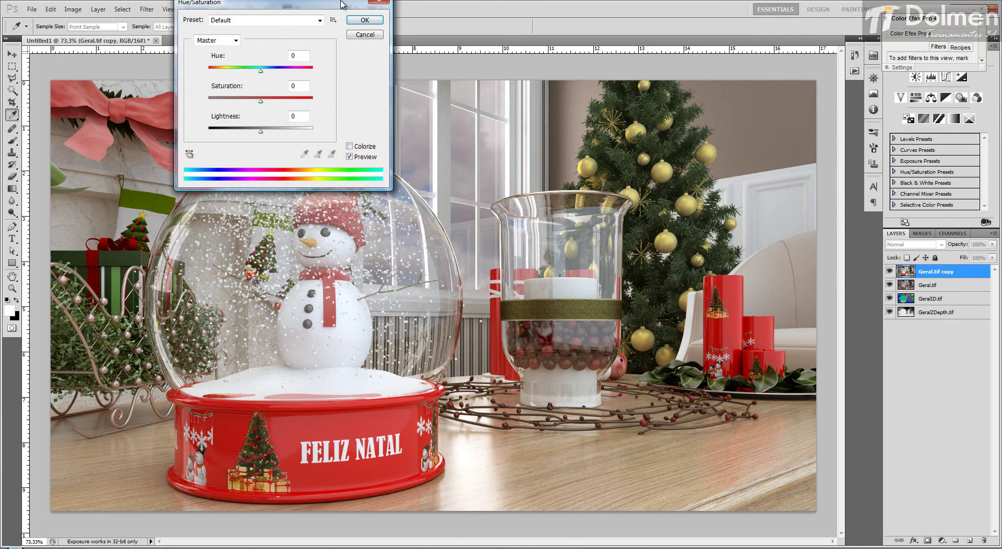
drag(343, 5, 897, 19)
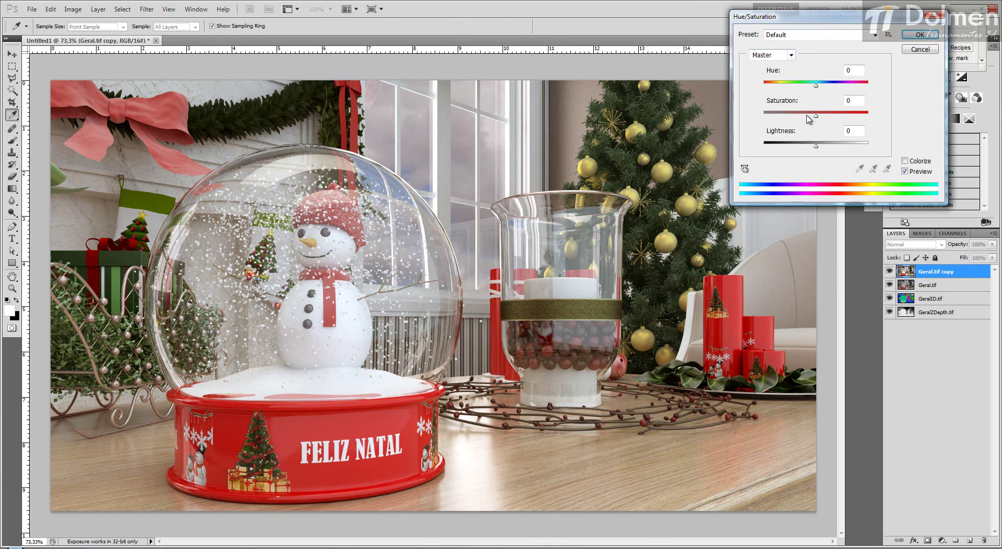
mouse_move(817, 117)
mouse_down()
mouse_move(804, 121)
mouse_move(830, 119)
mouse_move(813, 116)
mouse_up()
click(905, 172)
click(791, 55)
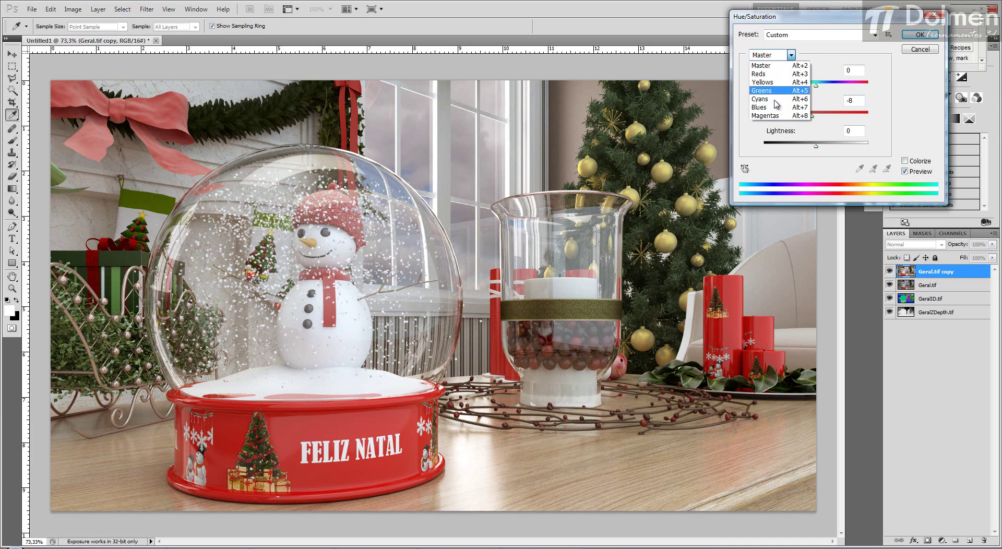
click(898, 104)
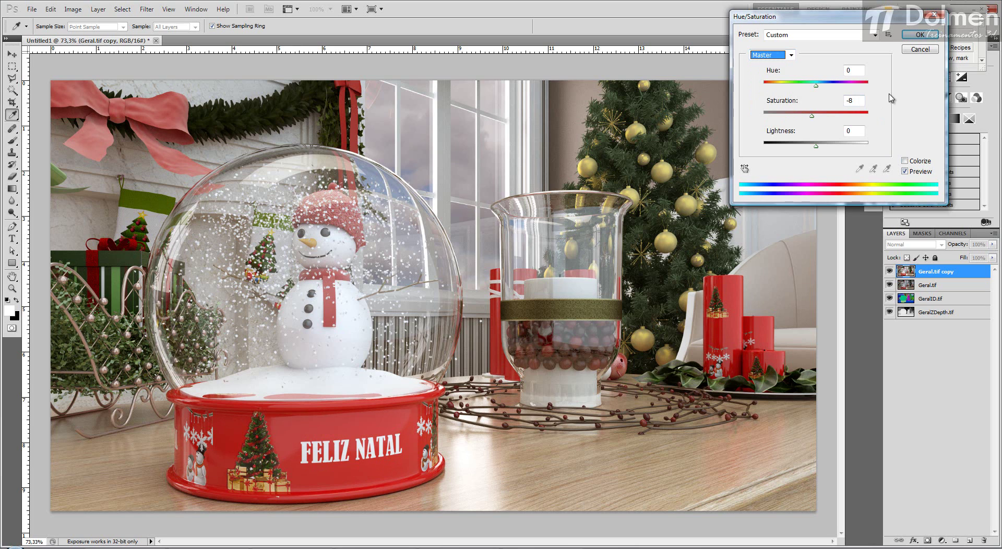
click(922, 35)
key(v)
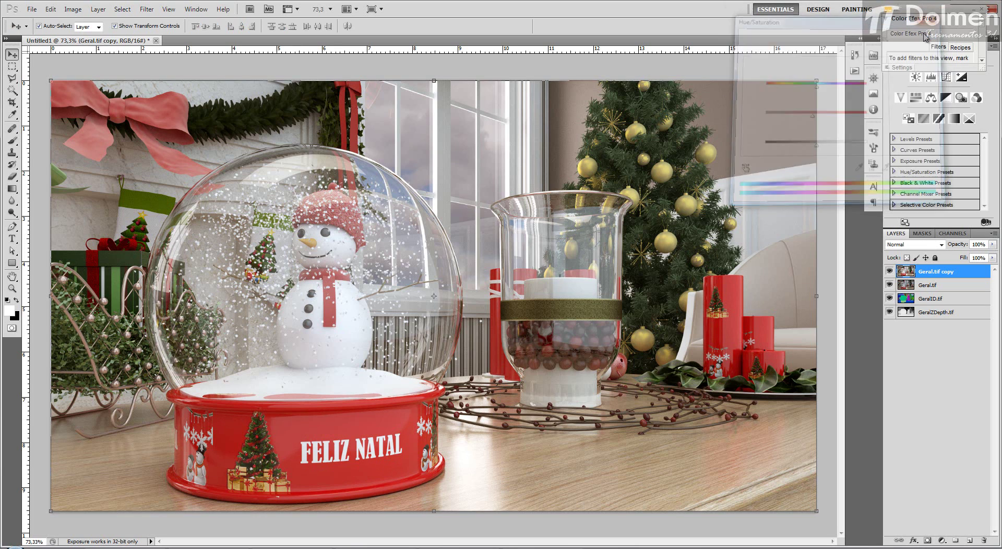
Step: Open Brightness/Contrast on the copied layer and set brightness to 6 and contrast to 11
click(72, 9)
mouse_move(89, 35)
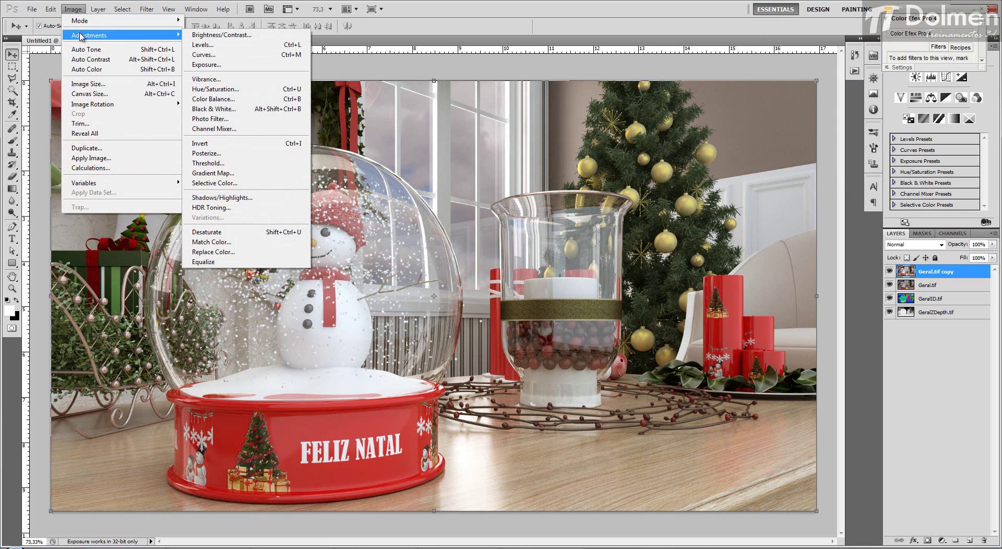
click(256, 37)
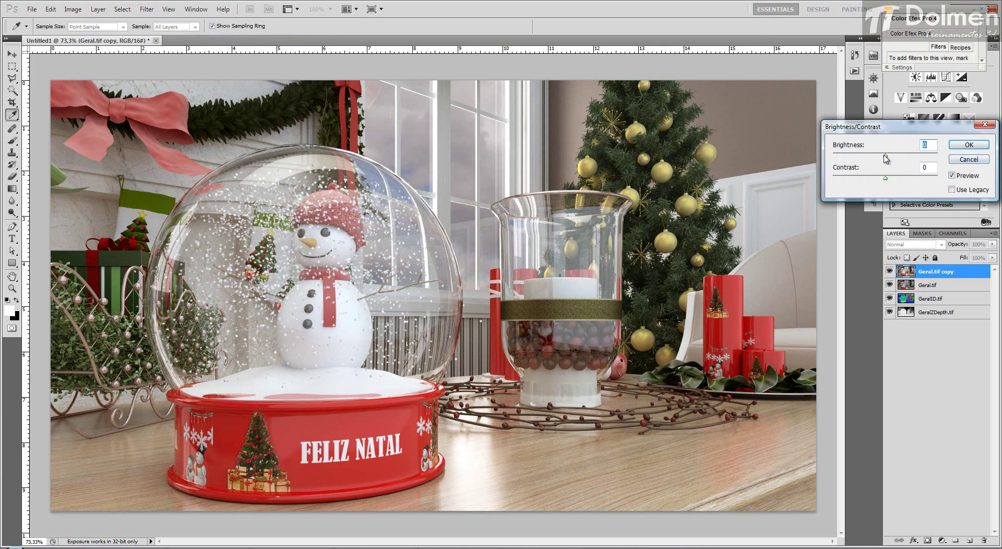
drag(888, 160, 893, 180)
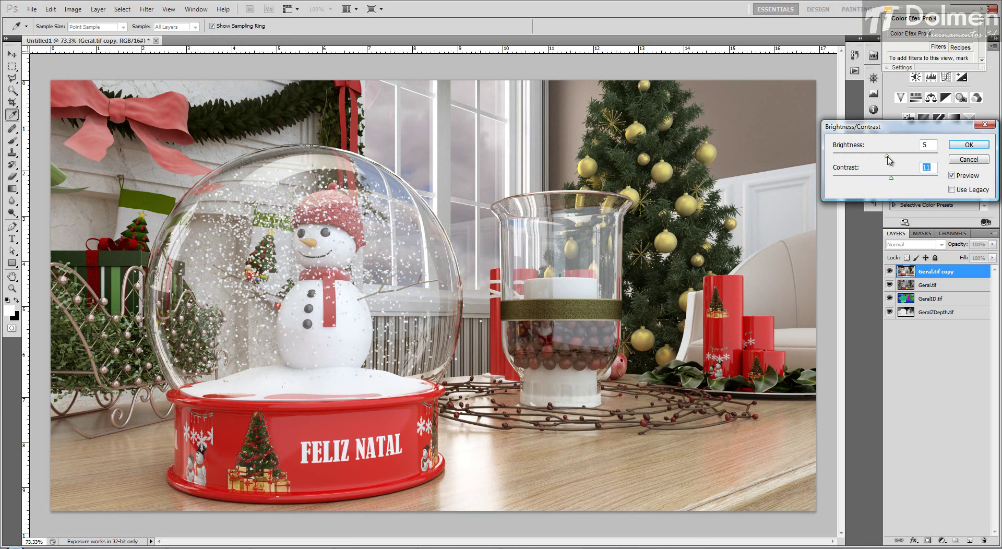
click(889, 158)
Step: Compare the image with the Brightness/Contrast preview off and on, and apply the adjustment
click(952, 176)
click(951, 176)
click(951, 176)
click(951, 176)
click(951, 176)
click(952, 176)
click(952, 176)
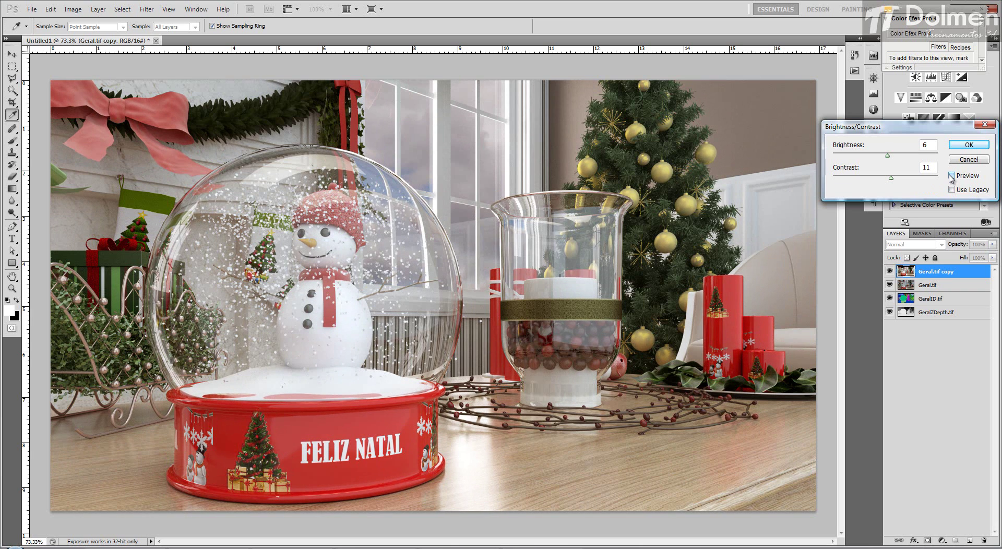
click(951, 176)
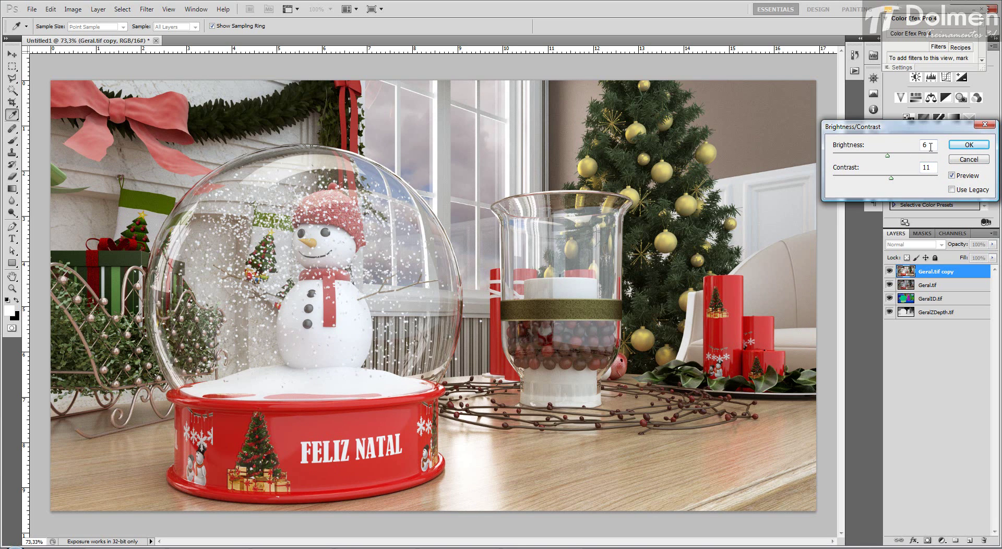
click(966, 149)
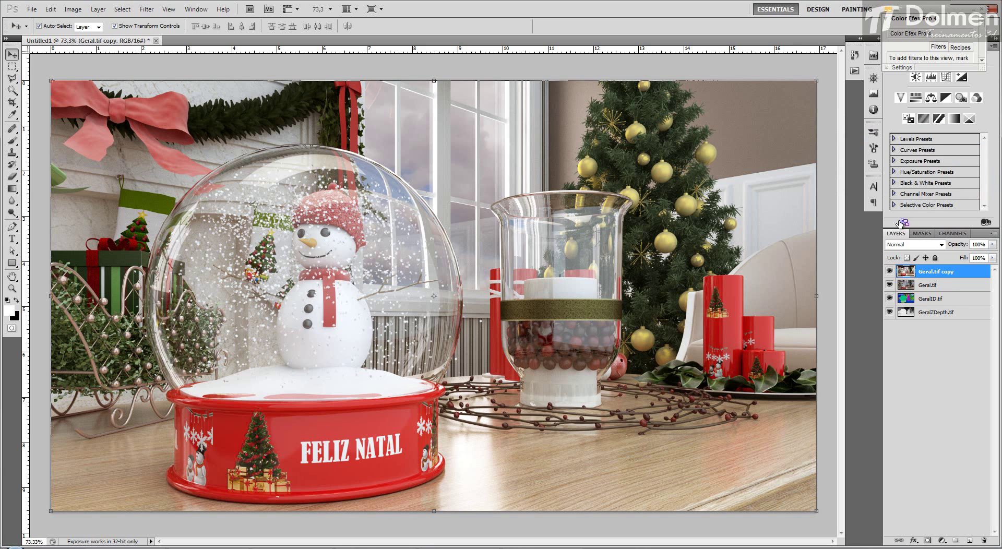
Step: Compare the render before and after the adjustments by toggling the visibility of the Geral.tif copy layer
click(890, 271)
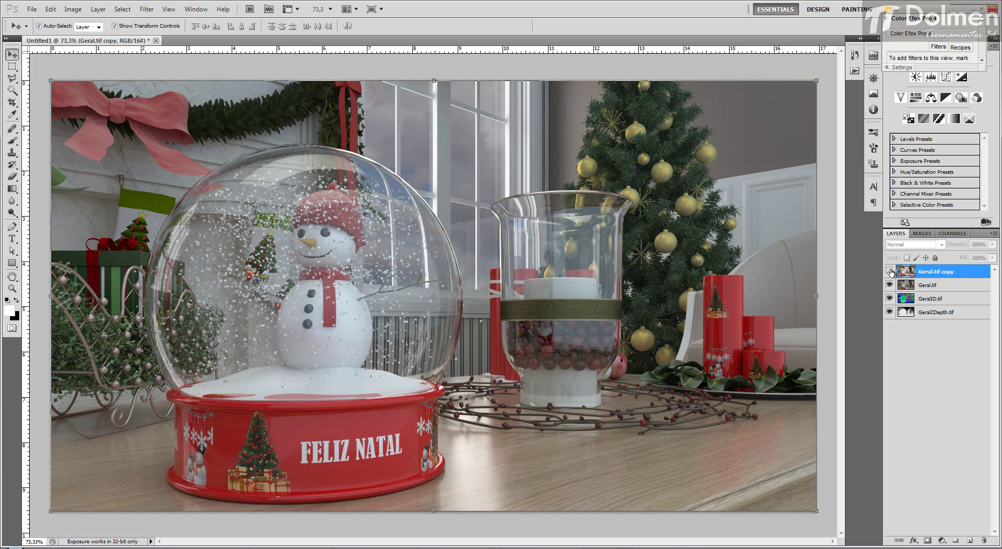
click(890, 272)
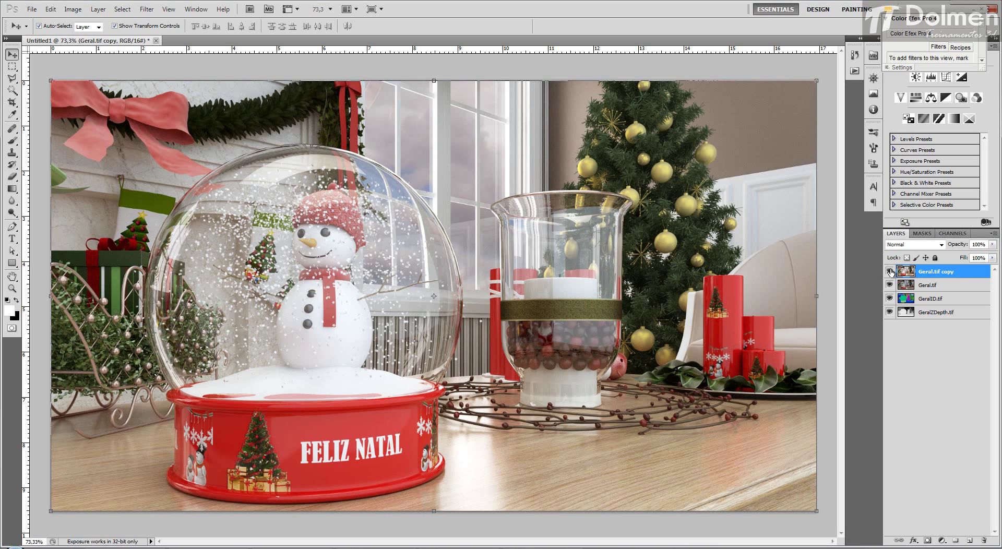
click(890, 271)
click(890, 272)
click(890, 271)
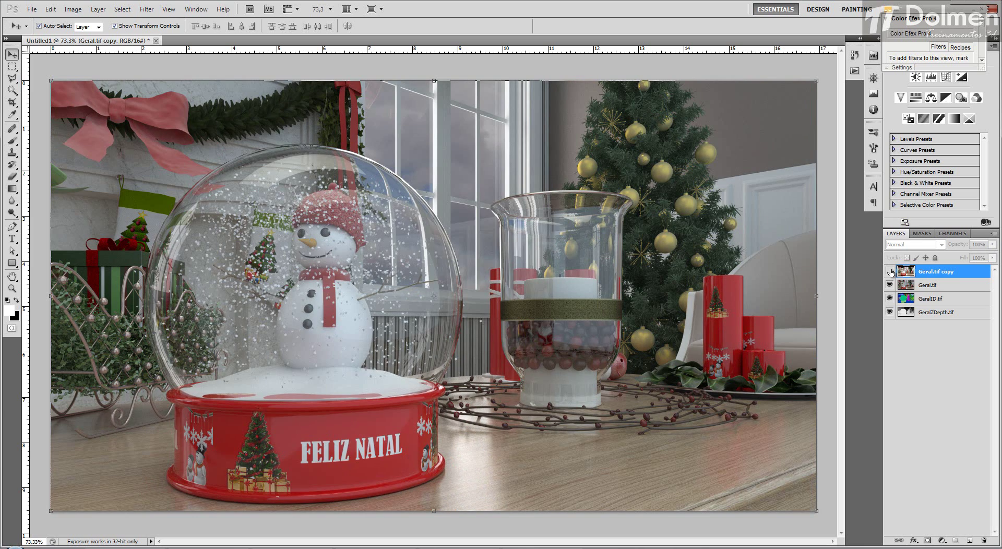
click(890, 271)
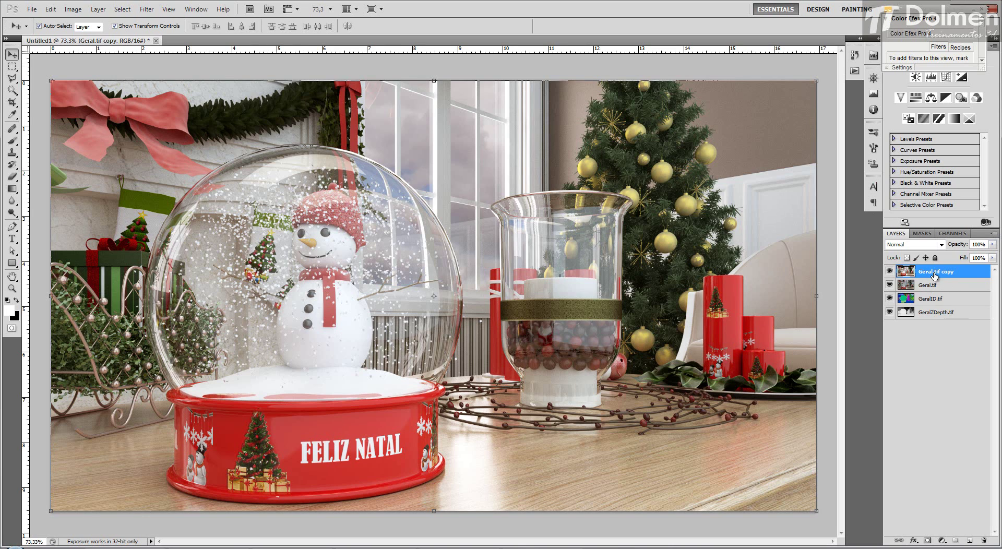
Step: Duplicate the Geral.tif copy layer and place the GeralID.tif layer directly beneath the new duplicate
key(ctrl+j)
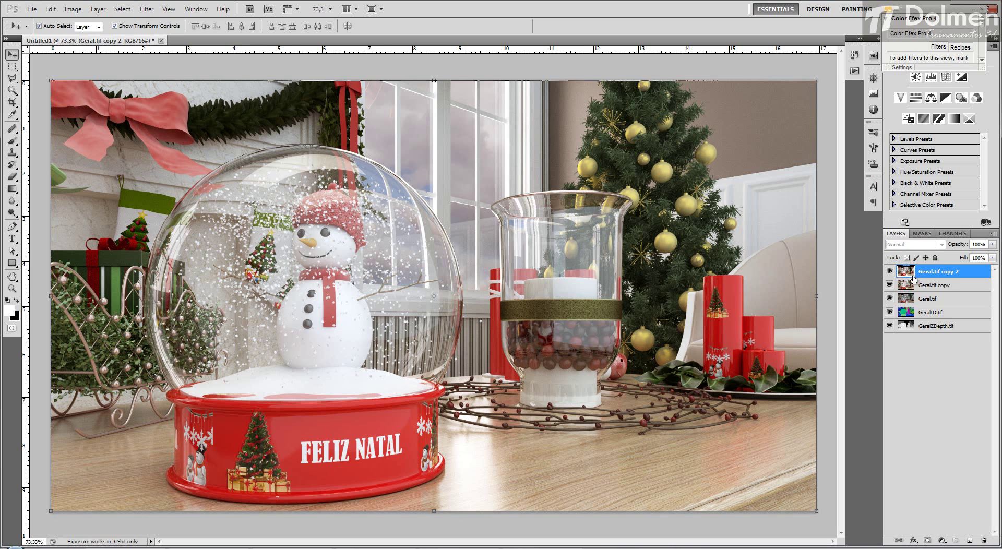
click(939, 315)
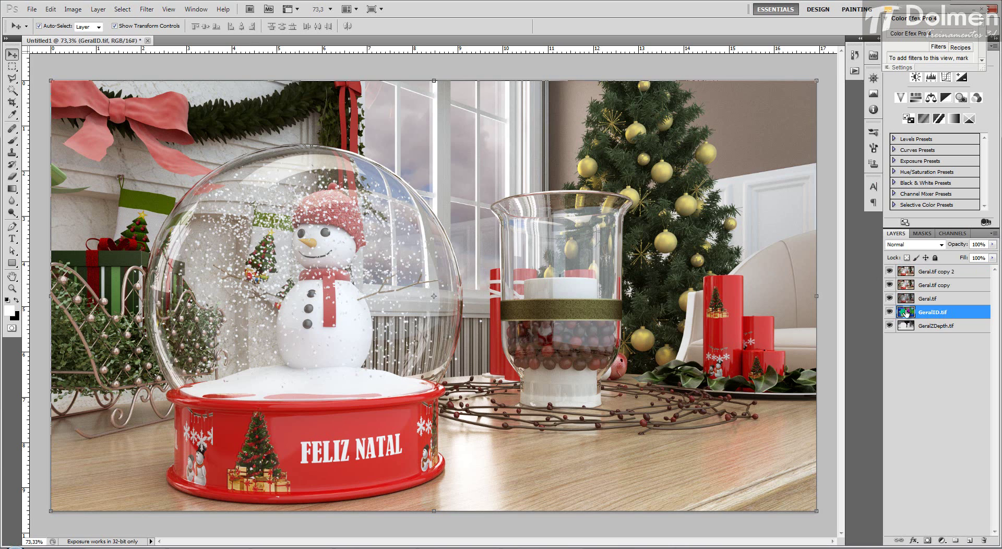
drag(933, 316, 937, 270)
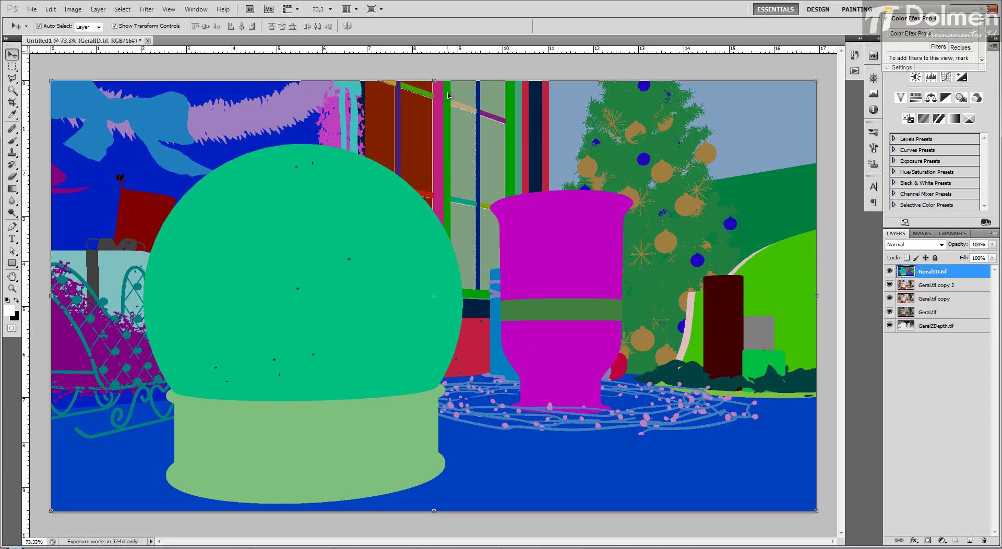
click(923, 287)
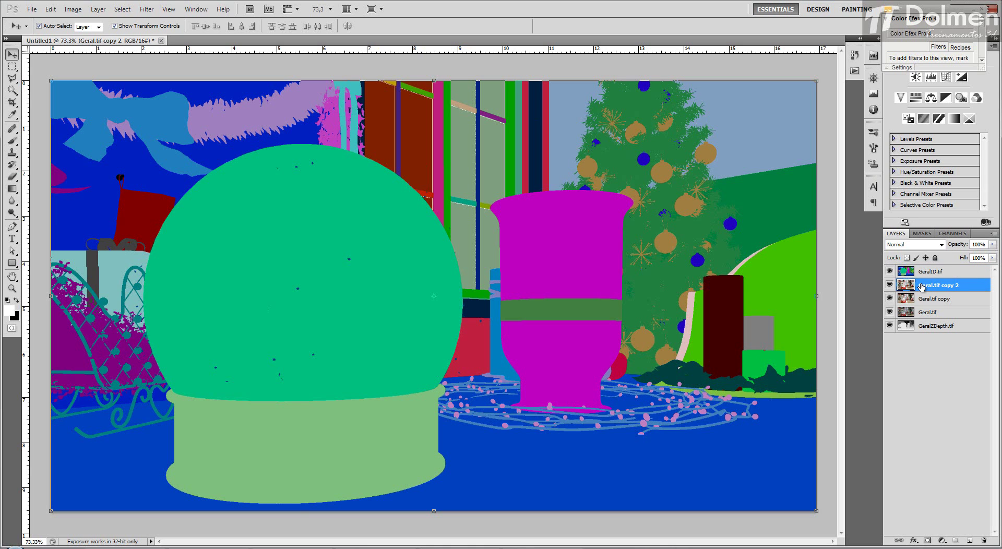
drag(920, 287, 925, 270)
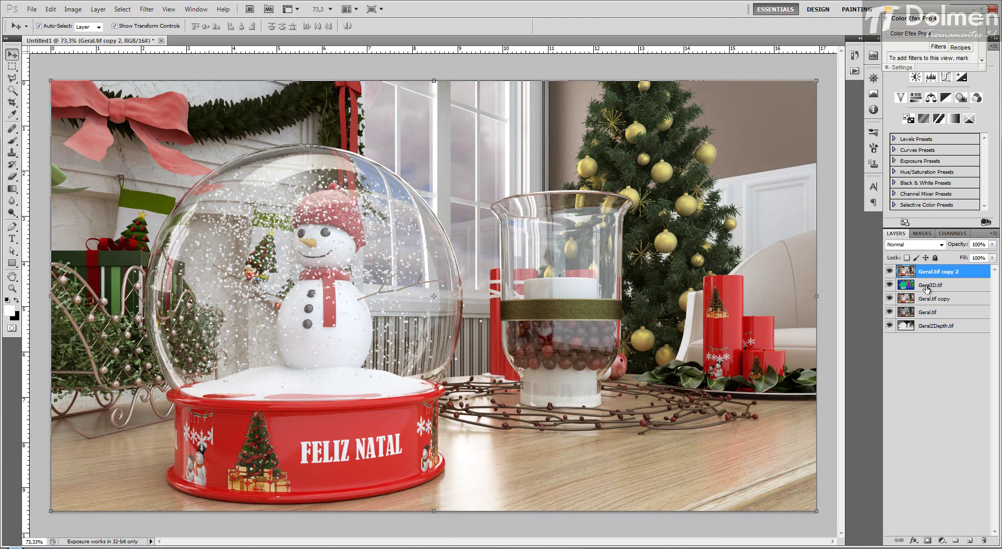
Step: Hide Geral.tif copy 2, select the blue tabletop area on GeralID.tif with the Magic Wand, and check the selection against the render
click(890, 271)
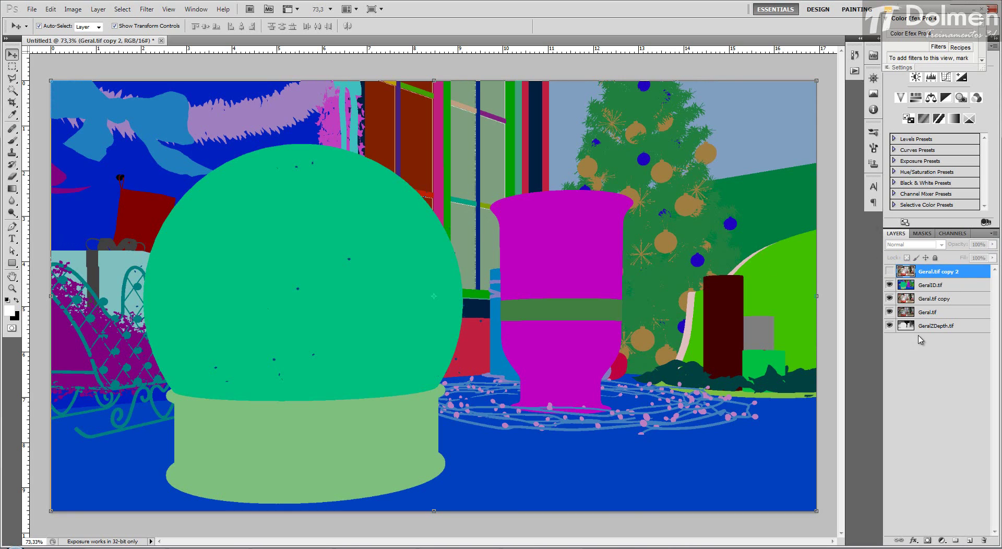
click(927, 290)
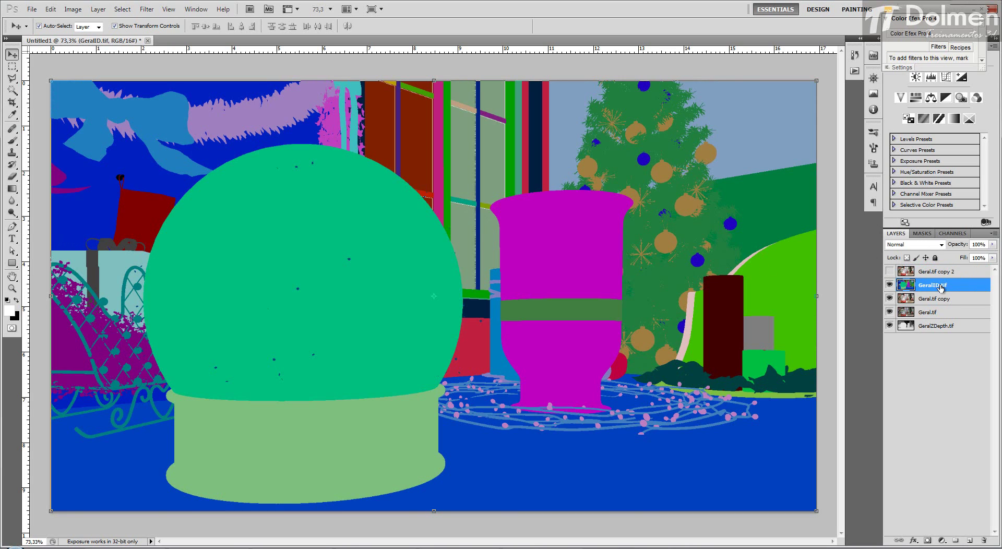
click(12, 92)
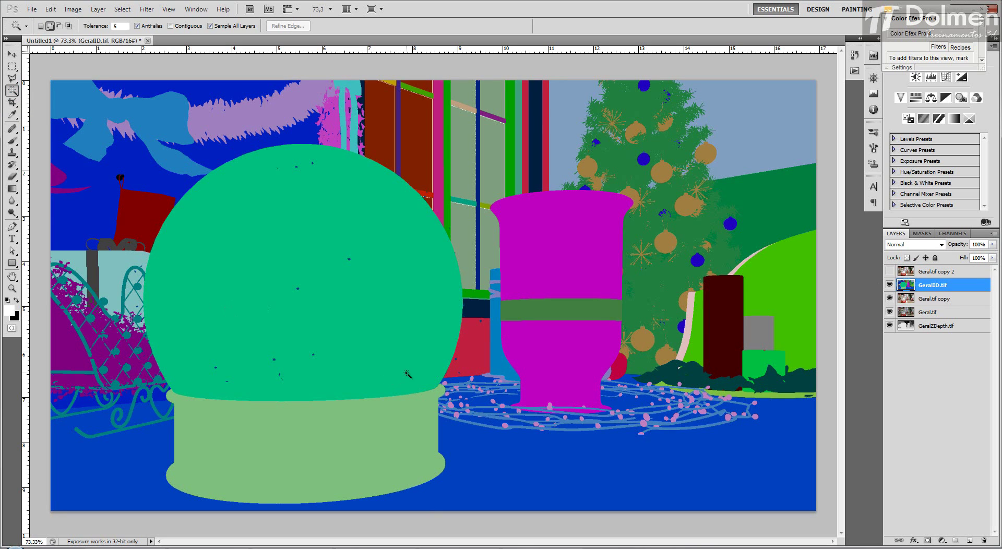
click(573, 461)
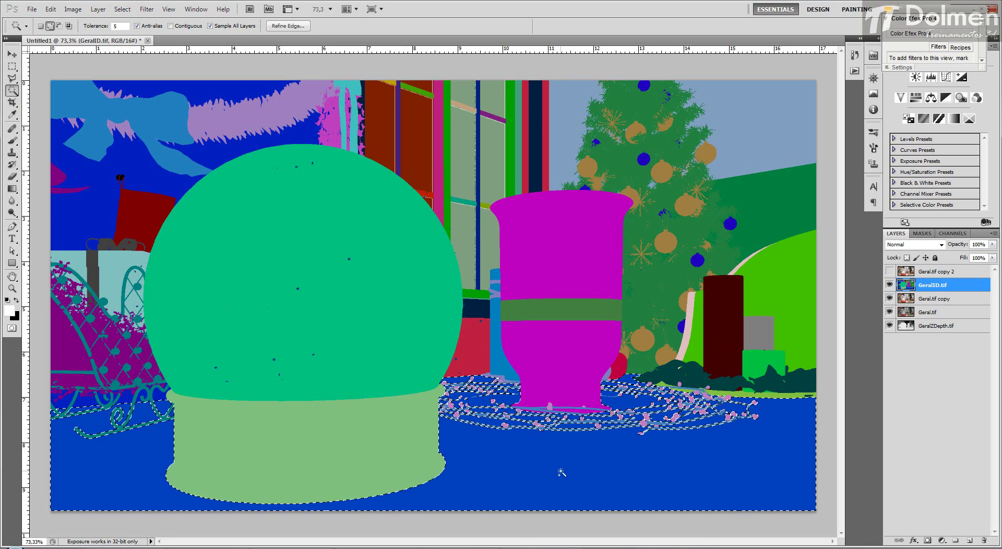
click(890, 272)
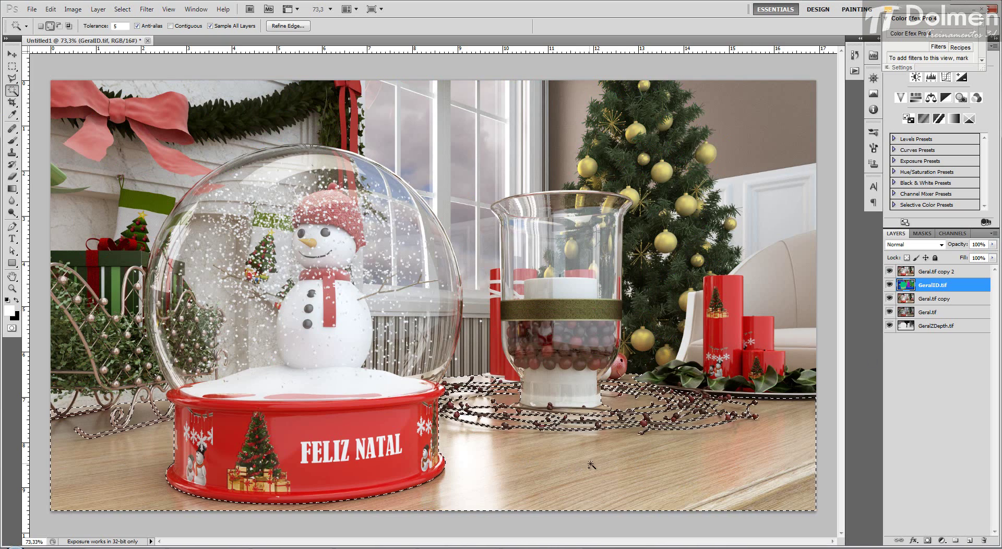
click(890, 271)
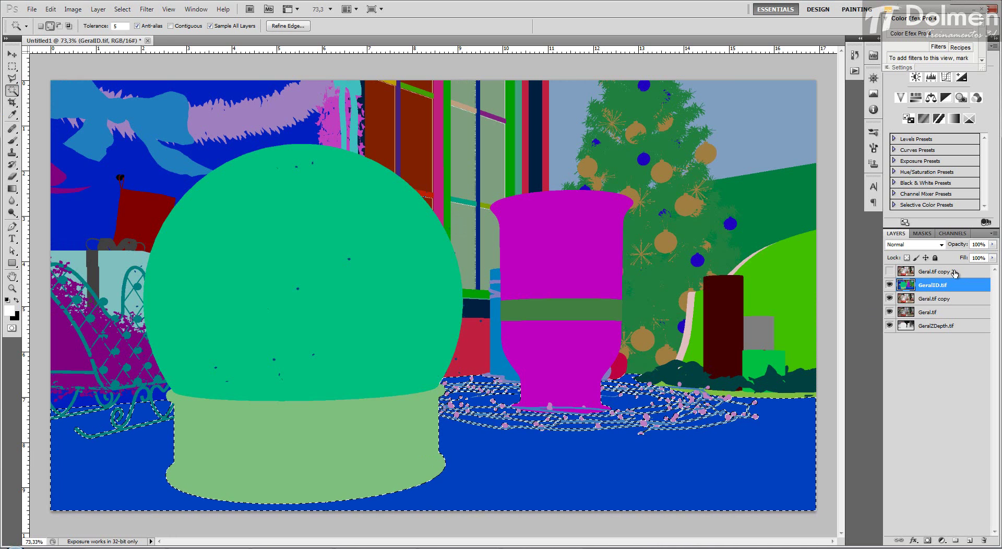
Step: Copy the selected tabletop from Geral.tif copy 2 to a new layer and check it with the other layers hidden
click(906, 273)
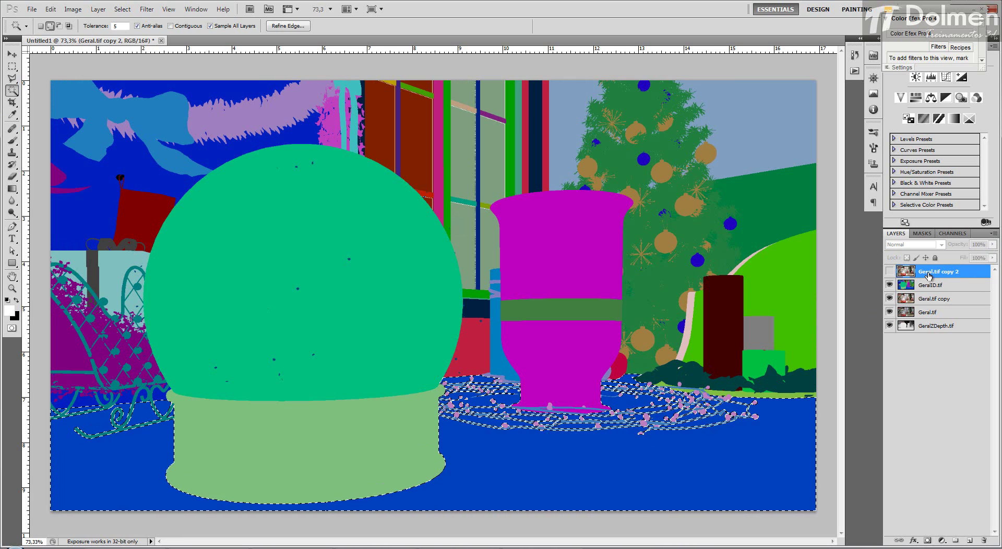
key(ctrl+j)
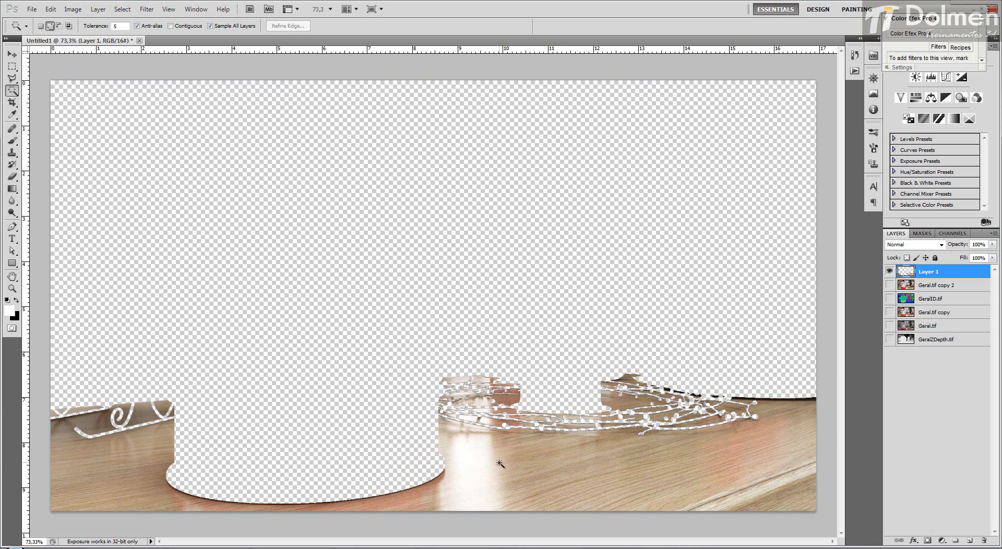
drag(889, 285, 890, 343)
click(890, 285)
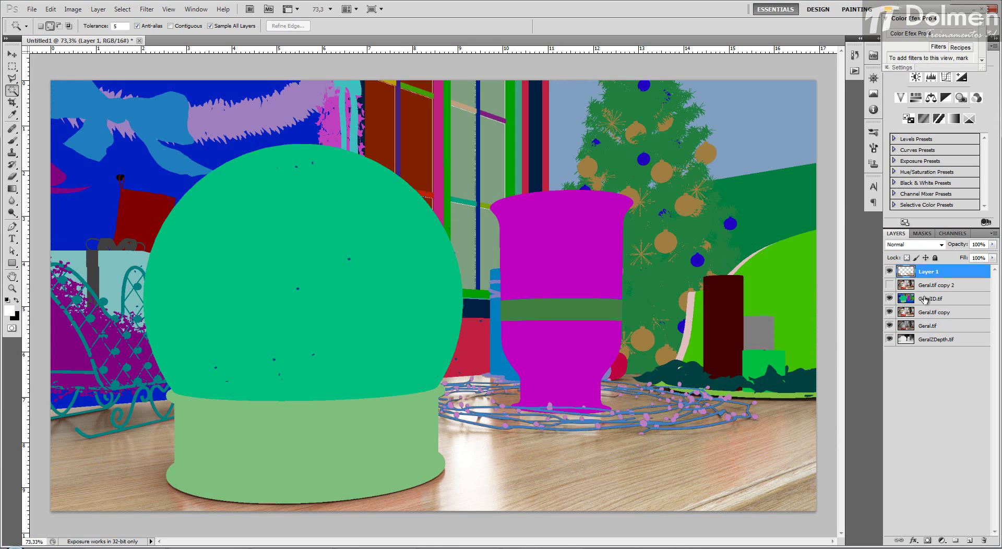
Step: Select the garland by its light purple color on GeralID.tif and copy it from Geral.tif copy 2 to a new layer
click(924, 303)
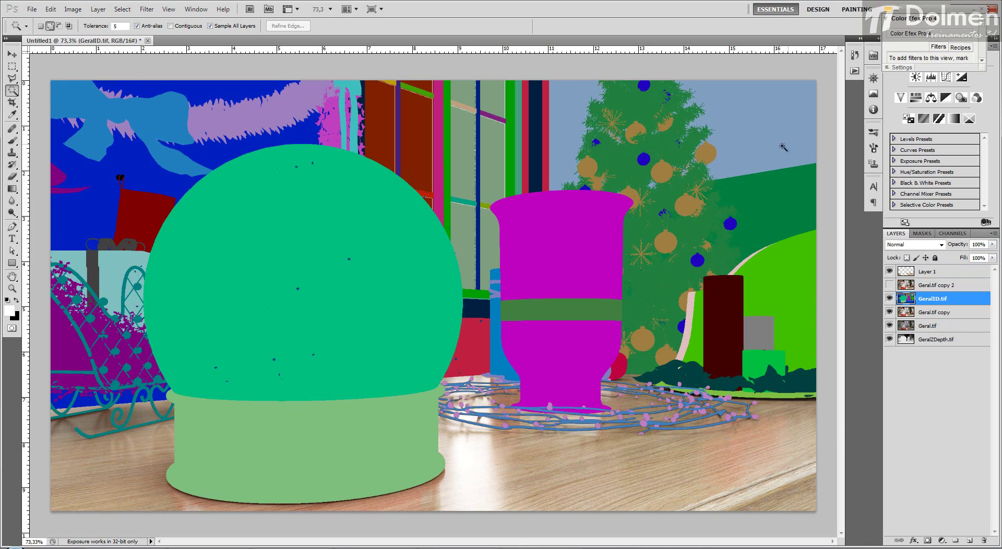
click(305, 116)
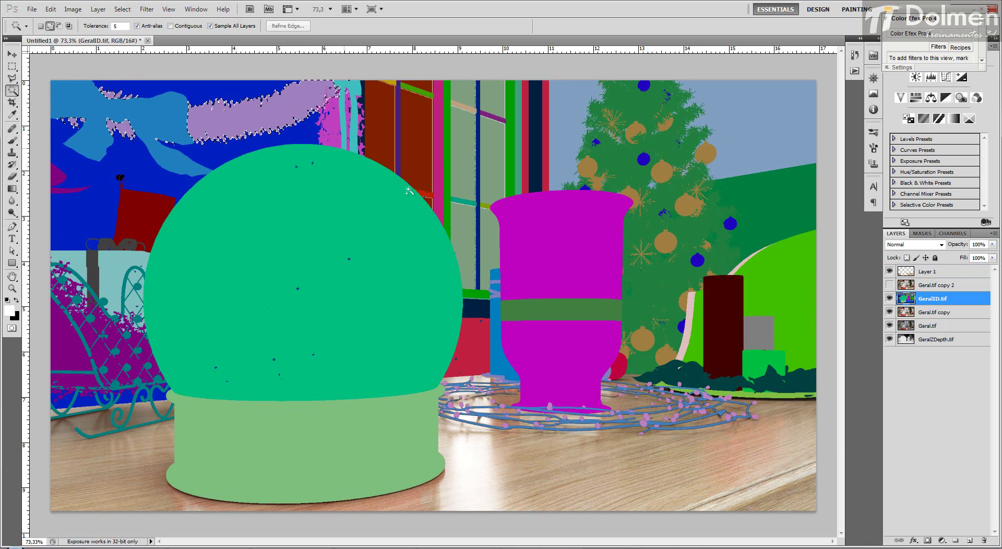
click(933, 287)
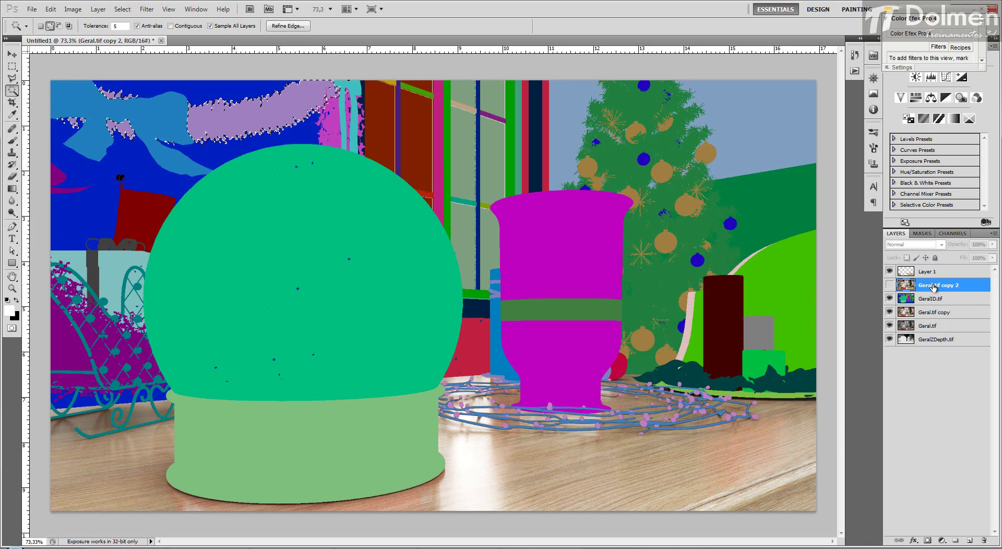
key(ctrl+j)
Step: Select the large bow by its ID color and copy it from Geral.tif copy 2 to a new layer
click(924, 299)
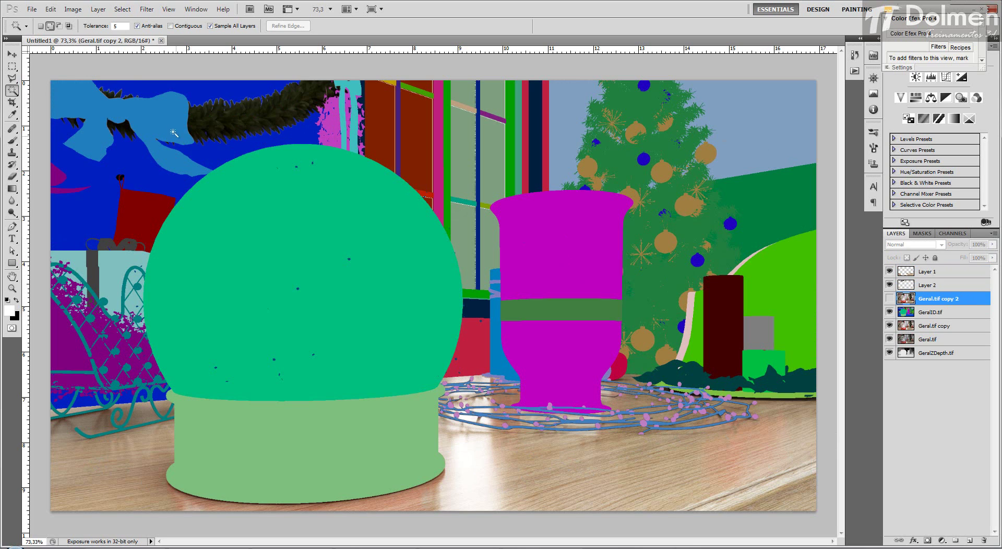
key(ctrl+shift+d)
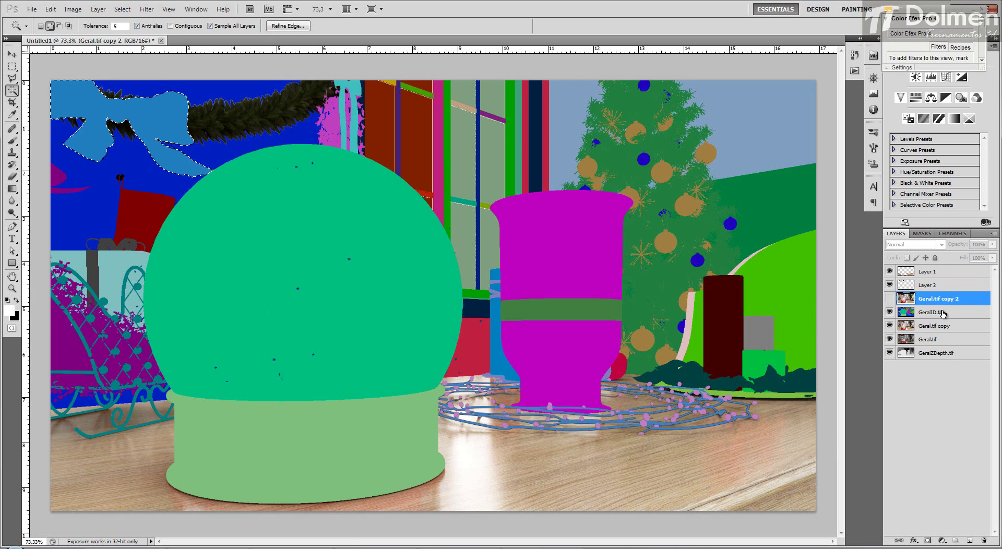
key(ctrl+j)
Step: Select the snow globe's base by its light green color on GeralID.tif and copy it from Geral.tif copy 2 to a new layer
click(935, 325)
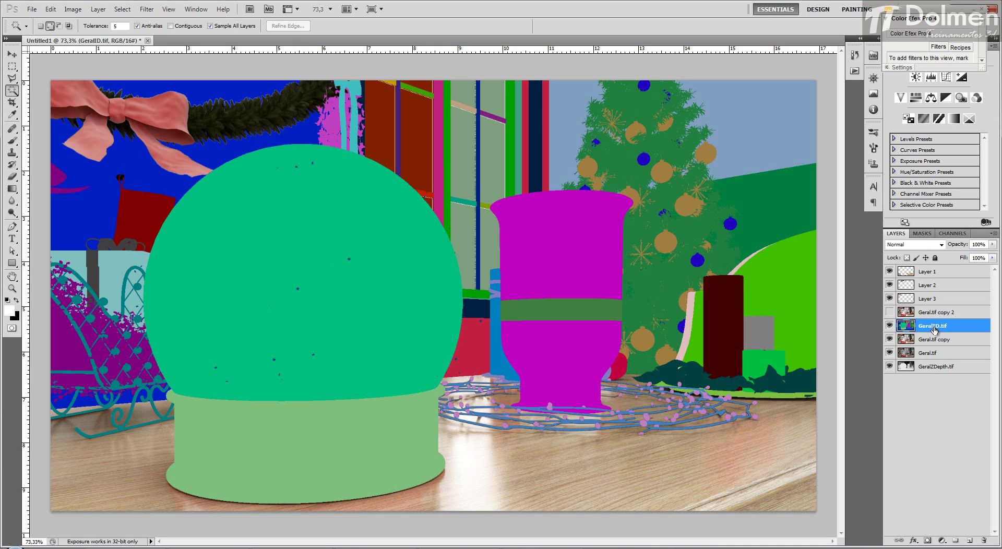
click(344, 419)
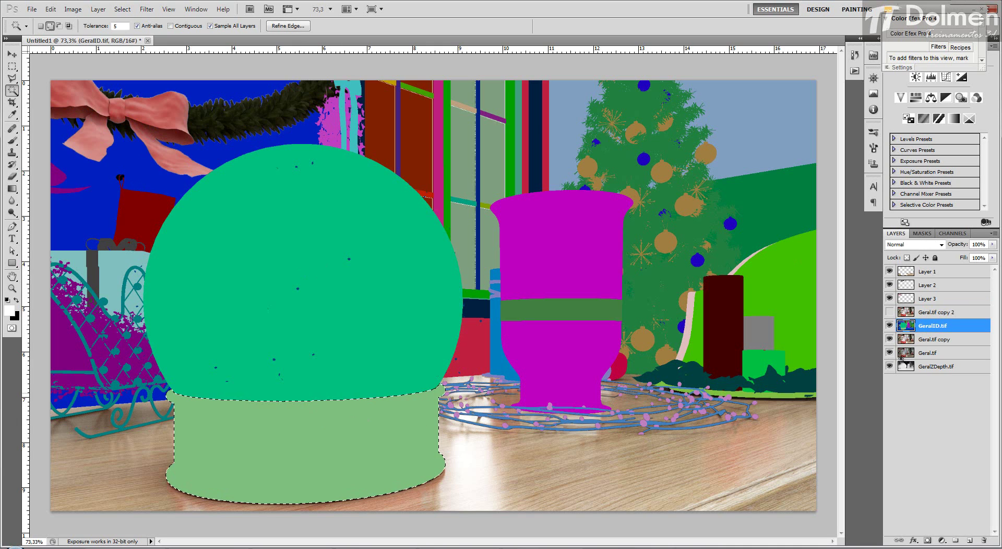
click(943, 312)
key(ctrl+j)
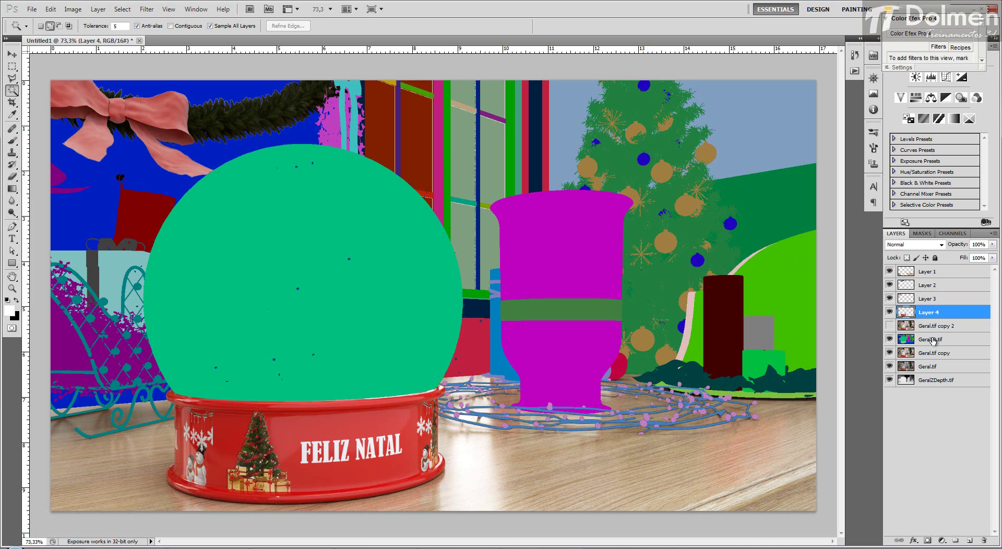
Step: Select the upper wall behind the tree on GeralID.tif and copy it from Geral.tif copy 2 to a new layer
click(934, 341)
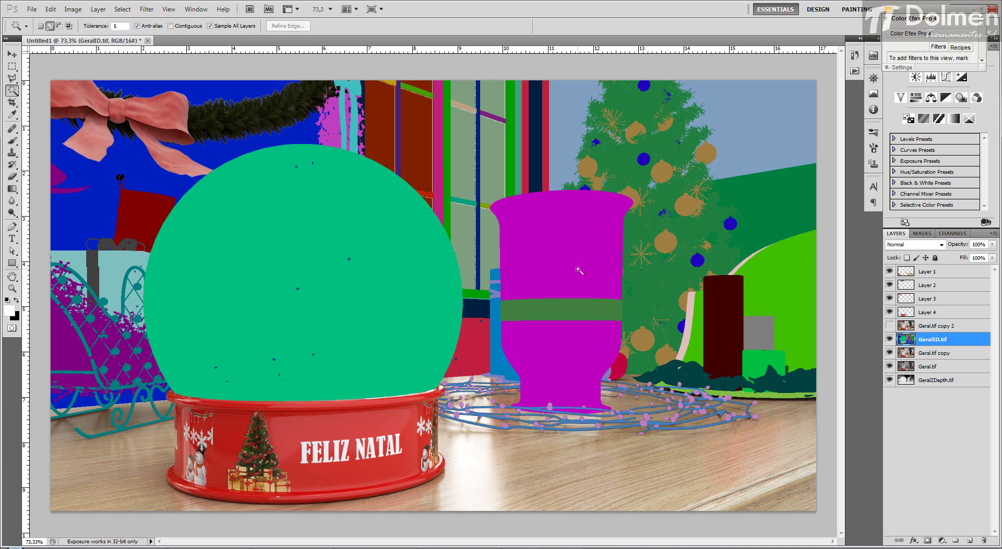
click(770, 120)
click(937, 326)
key(ctrl+j)
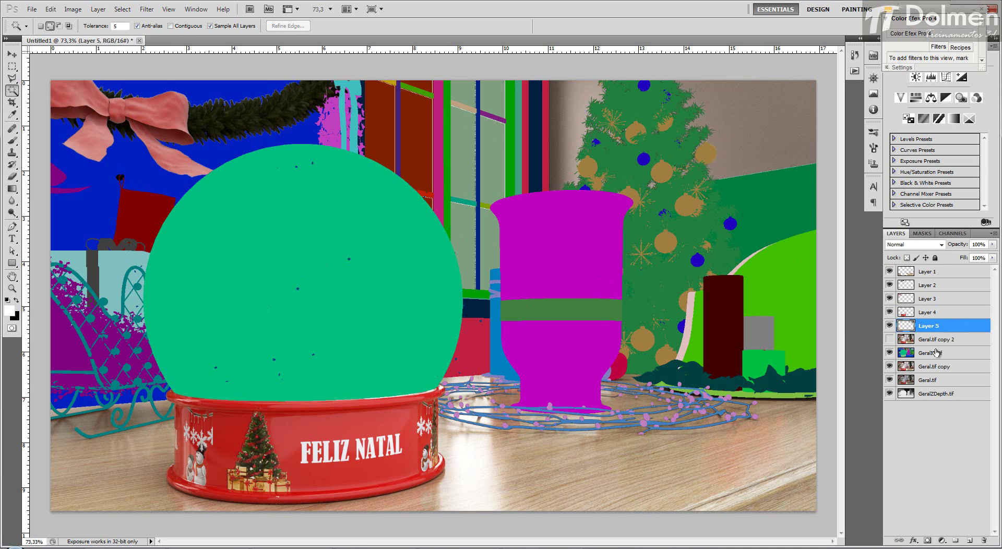
Step: Select the dark green panelled wall area on GeralID.tif and copy it from Geral.tif copy 2 to a new layer
click(937, 353)
click(790, 201)
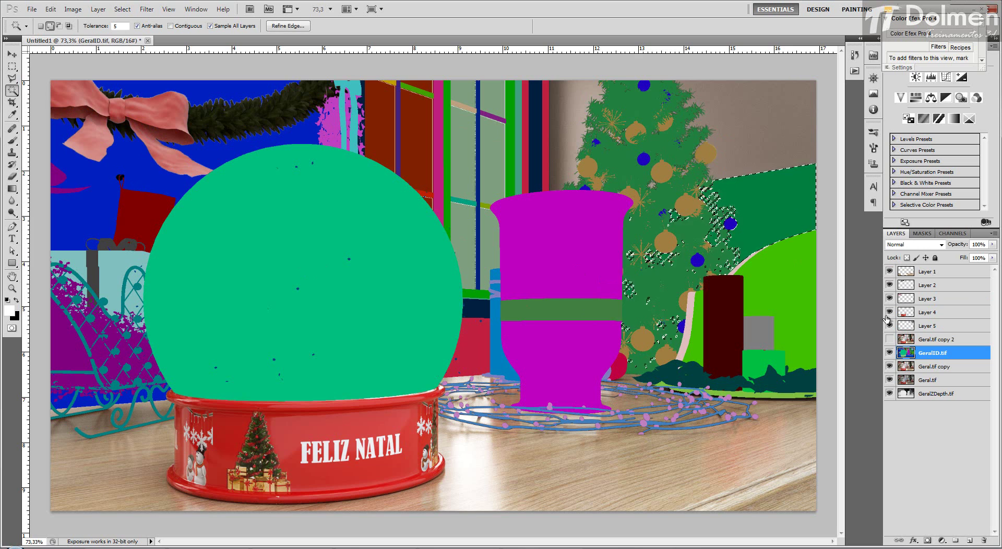
click(944, 340)
key(ctrl+j)
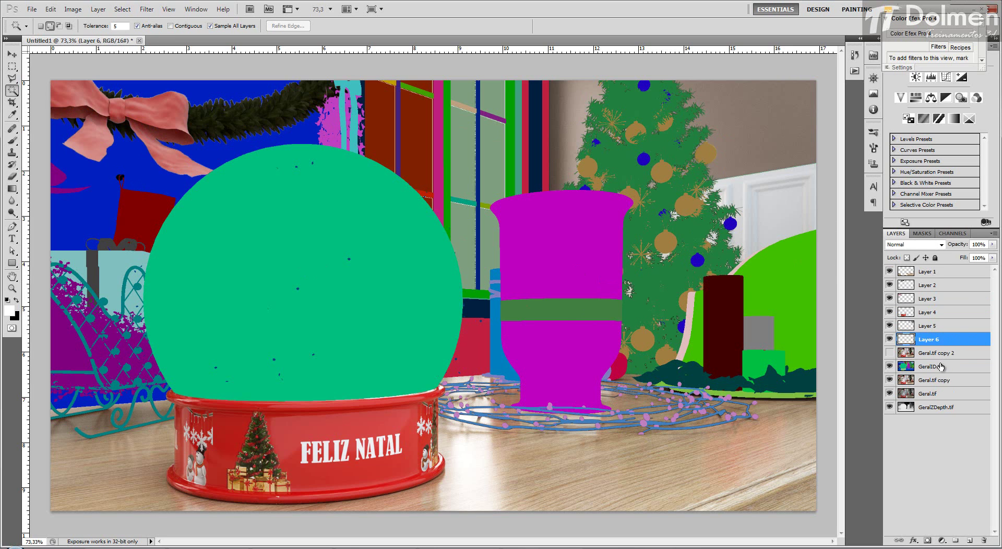
Step: Select the purple foliage in the sleigh on GeralID.tif and copy it from Geral.tif copy 2 to a new layer
click(940, 366)
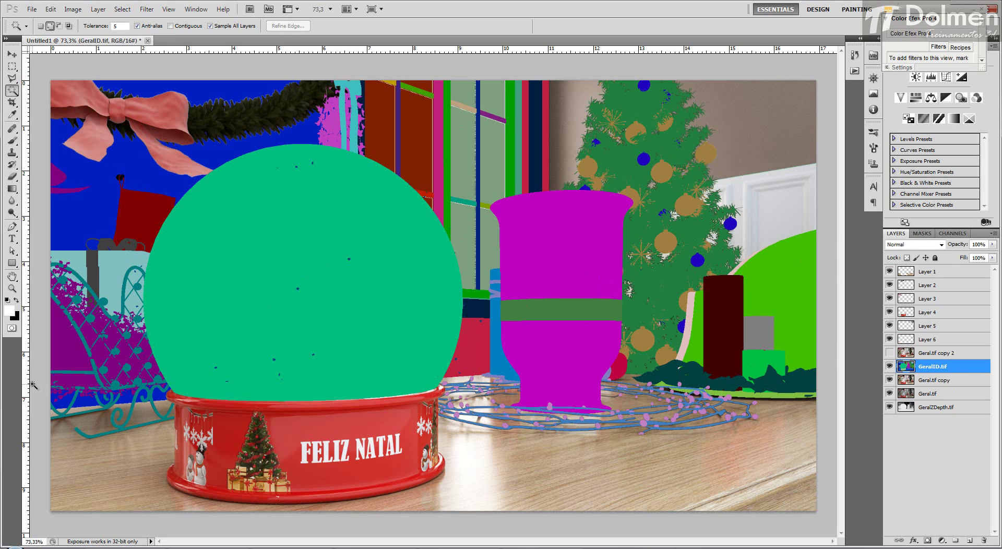
click(99, 361)
click(936, 352)
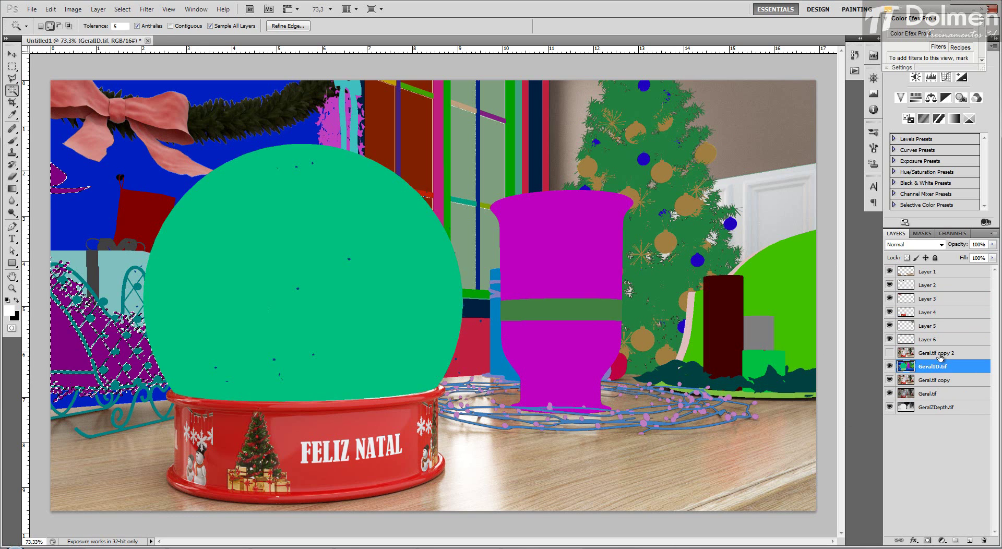
key(ctrl+j)
Step: Select the bright green armchair behind the candles on GeralID.tif and copy it from Geral.tif copy 2 to a new layer
click(933, 380)
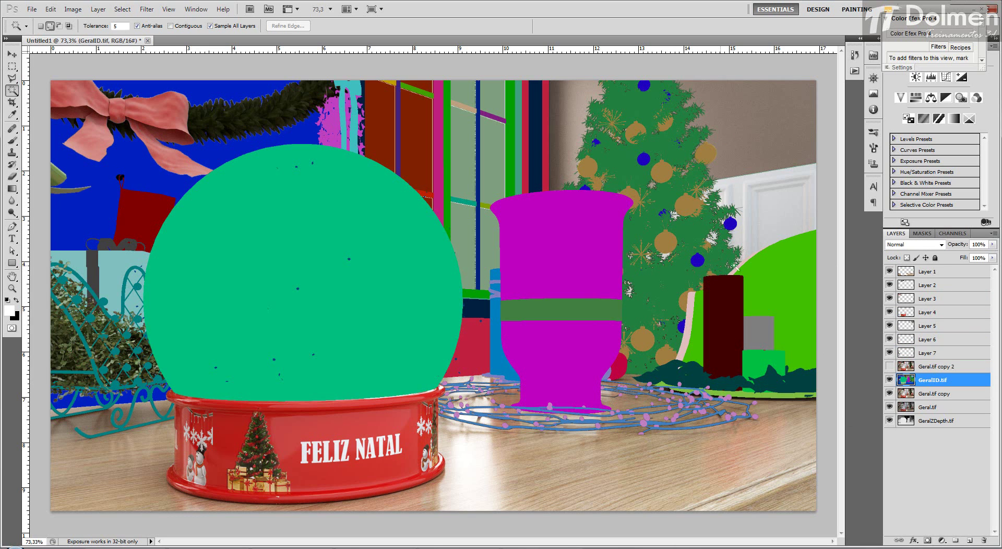
click(735, 268)
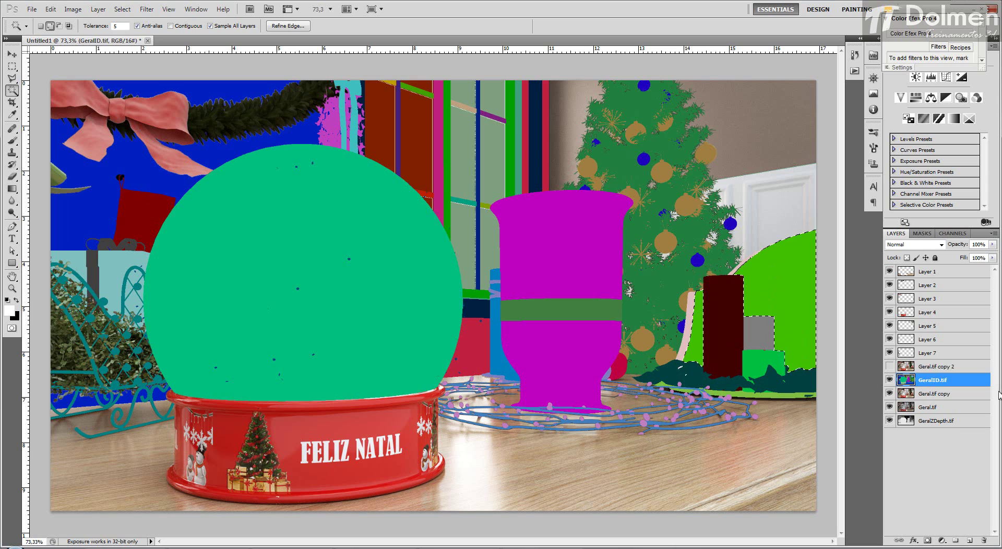
click(927, 368)
key(ctrl+j)
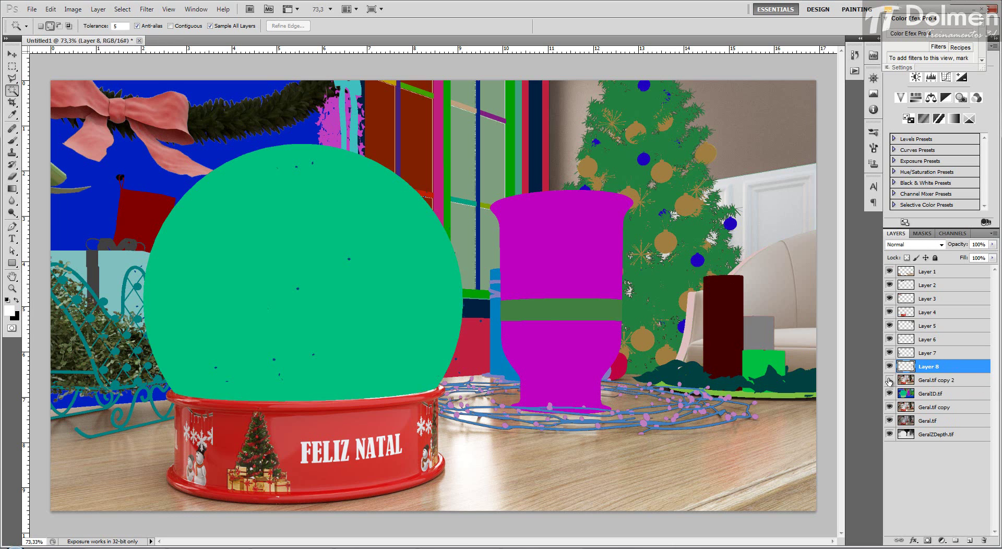
Step: Select the snow globe's glass dome on GeralID.tif and copy it from Geral.tif copy 2 to a new layer
click(890, 380)
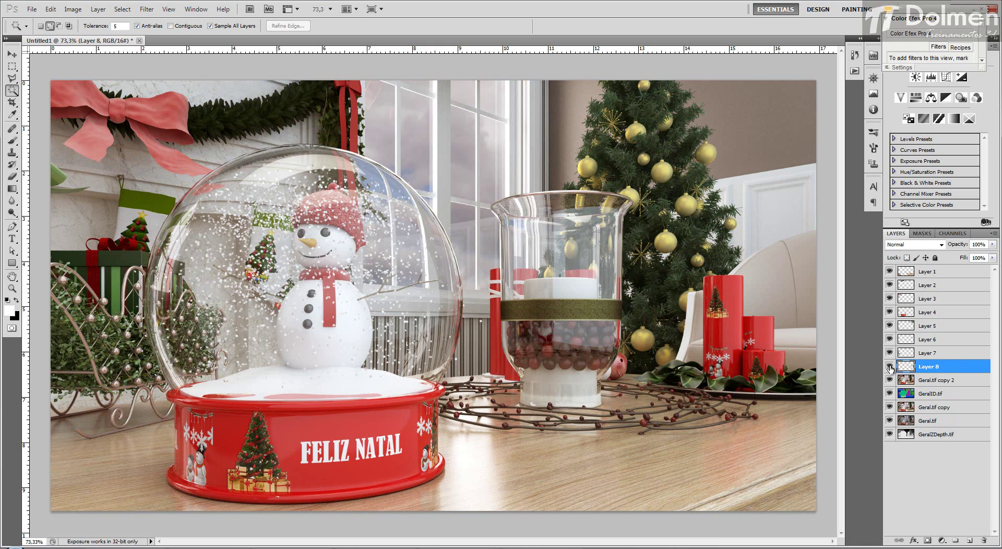
click(889, 380)
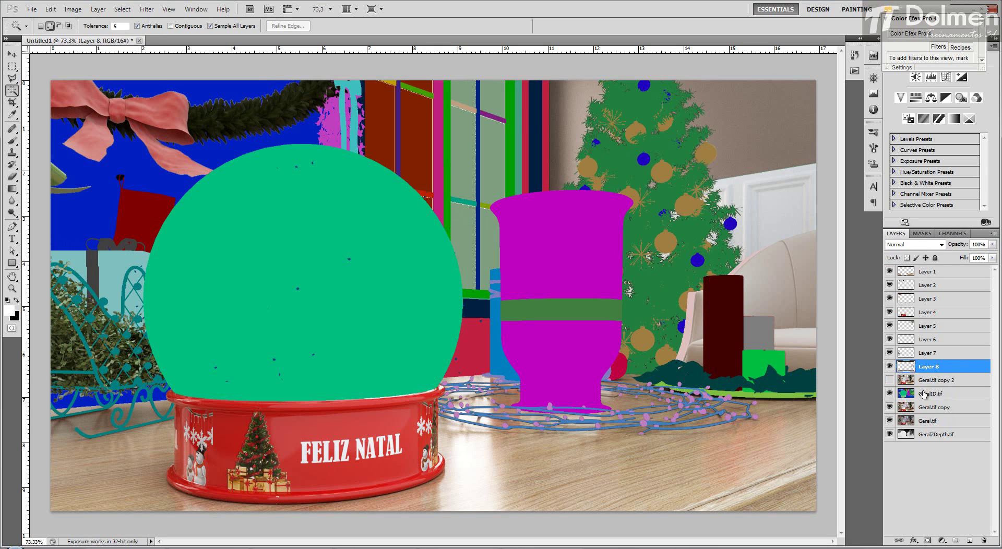
click(933, 394)
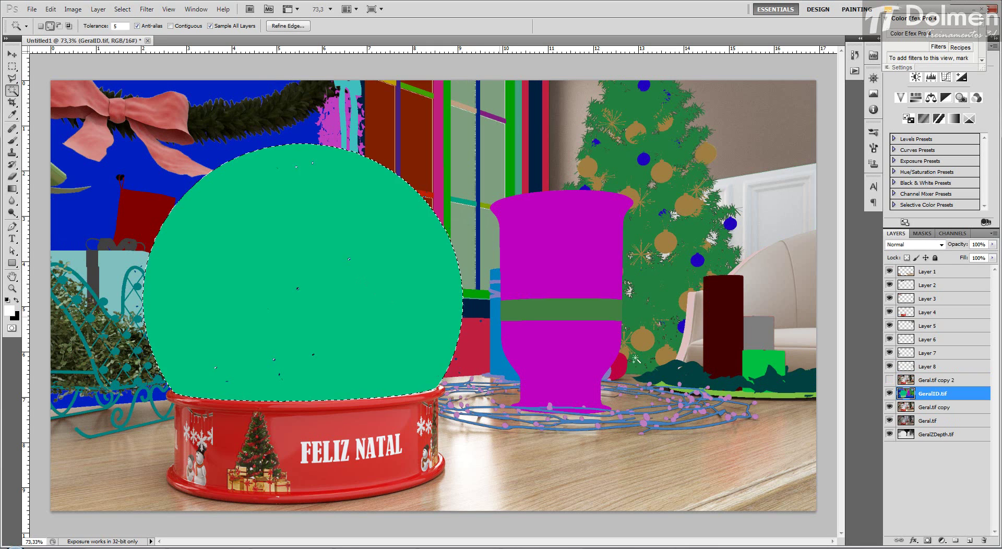
click(923, 380)
key(ctrl+j)
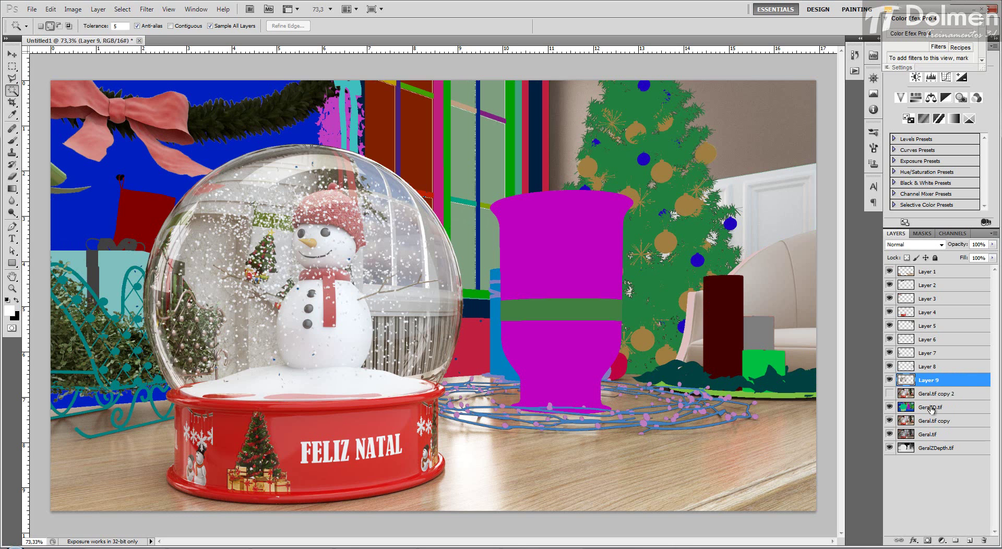
Step: Select the magenta glass vase on GeralID.tif, copy it from Geral.tif copy 2 to a new layer, and show Geral.tif copy 2 again
click(933, 408)
click(592, 262)
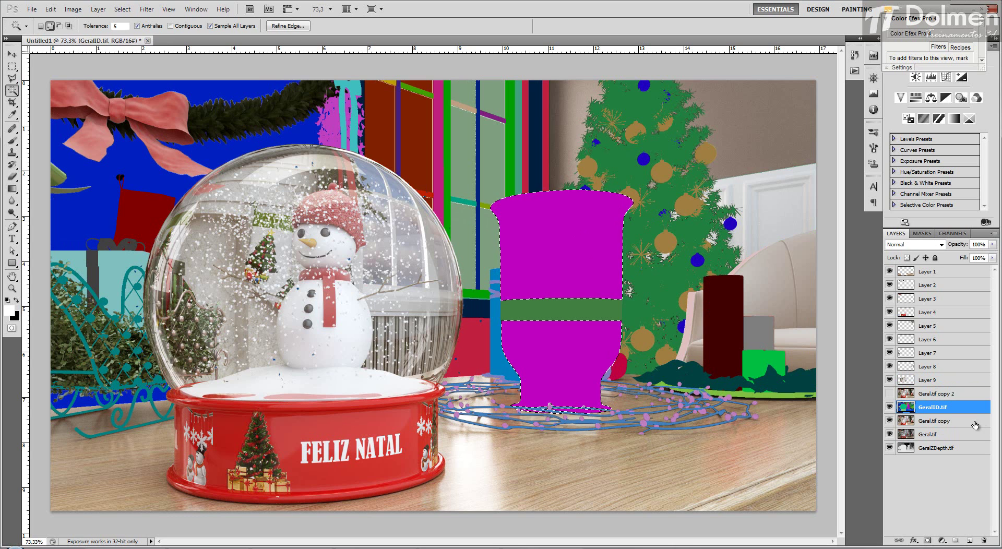
click(950, 395)
key(ctrl+j)
key(ctrl+d)
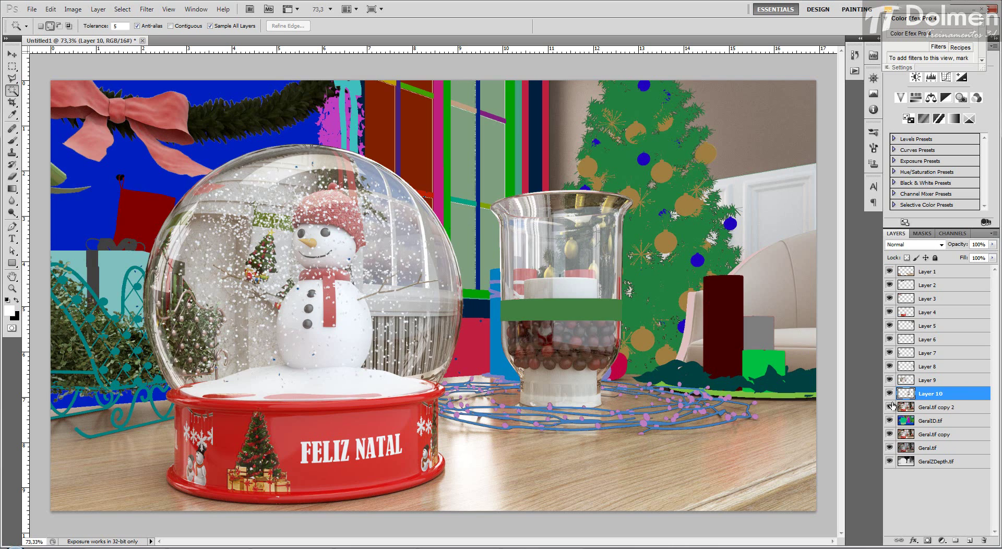
click(890, 407)
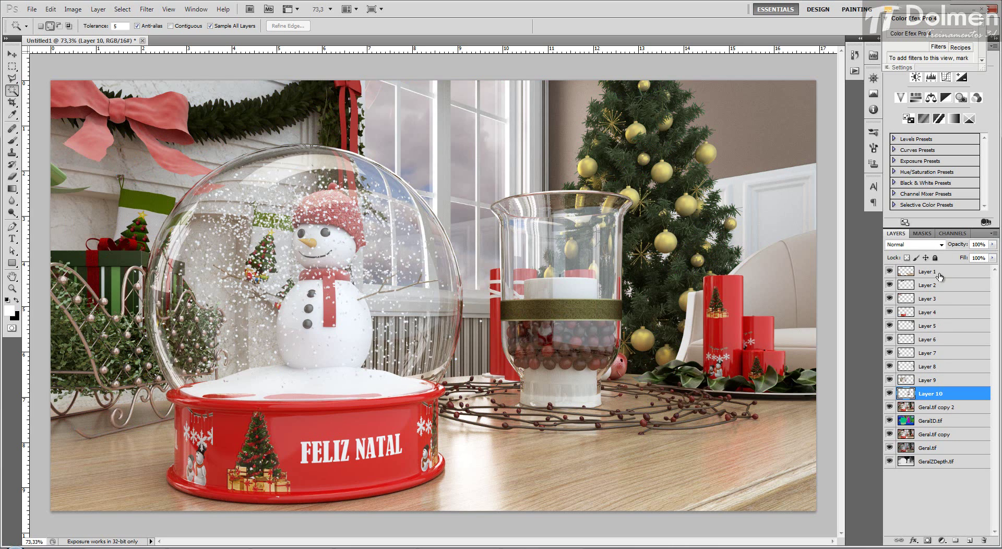
Step: Apply Brightness/Contrast to the wooden table on Layer 1 with brightness -37 and contrast 41, comparing the preview on and off
click(912, 272)
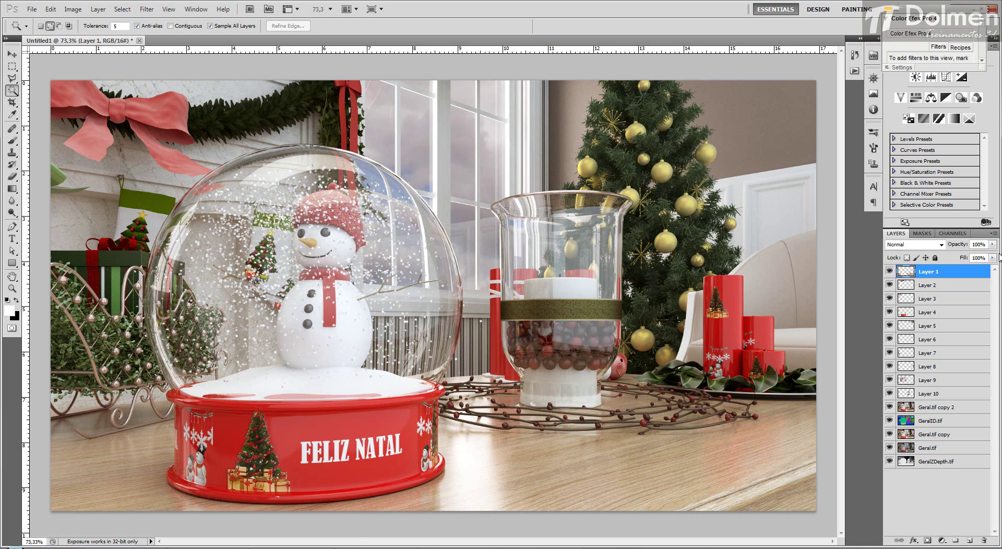
click(77, 14)
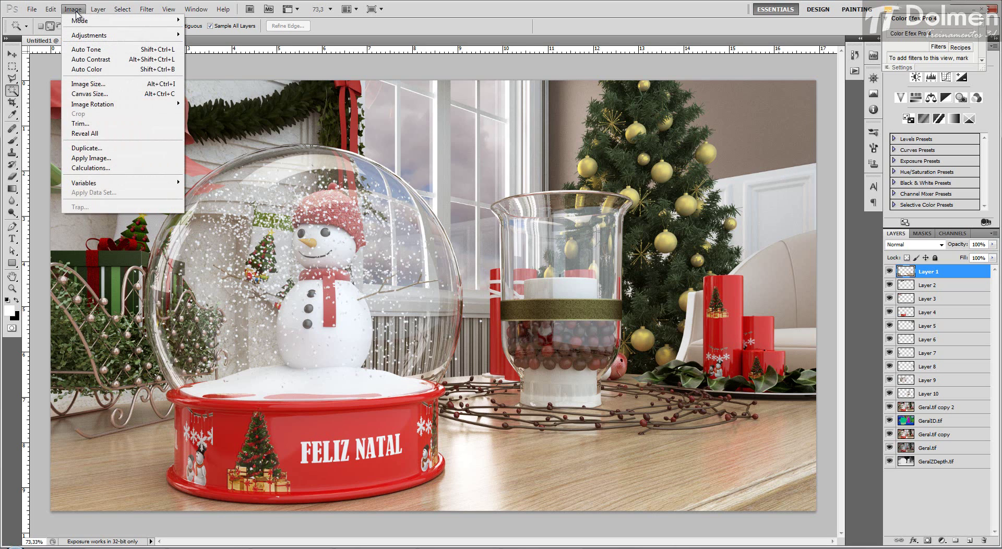
mouse_move(85, 35)
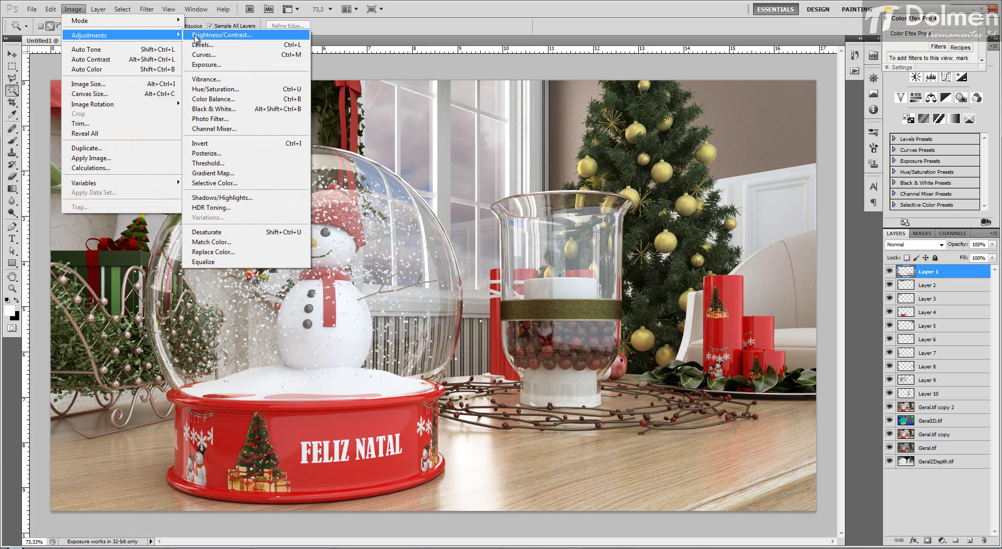
click(296, 36)
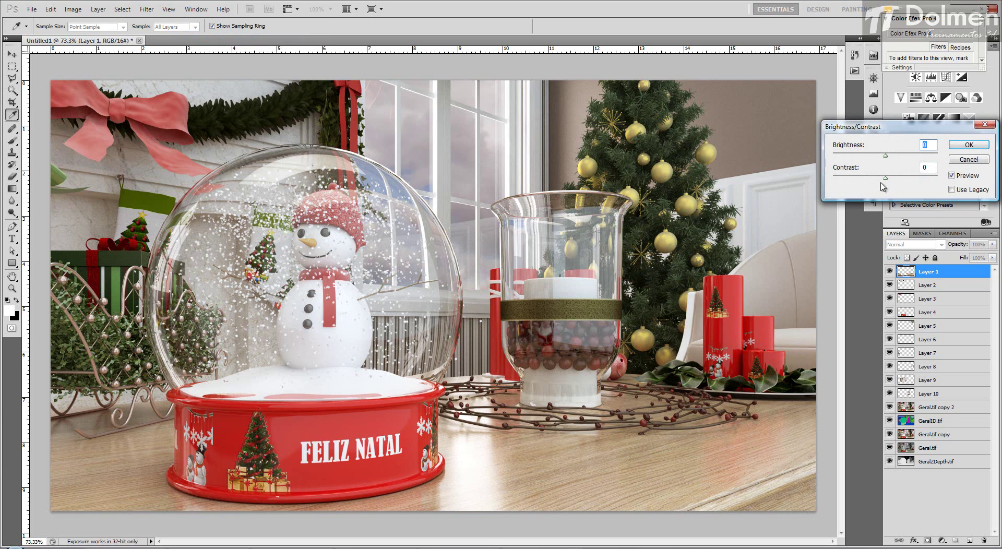
drag(885, 157, 909, 182)
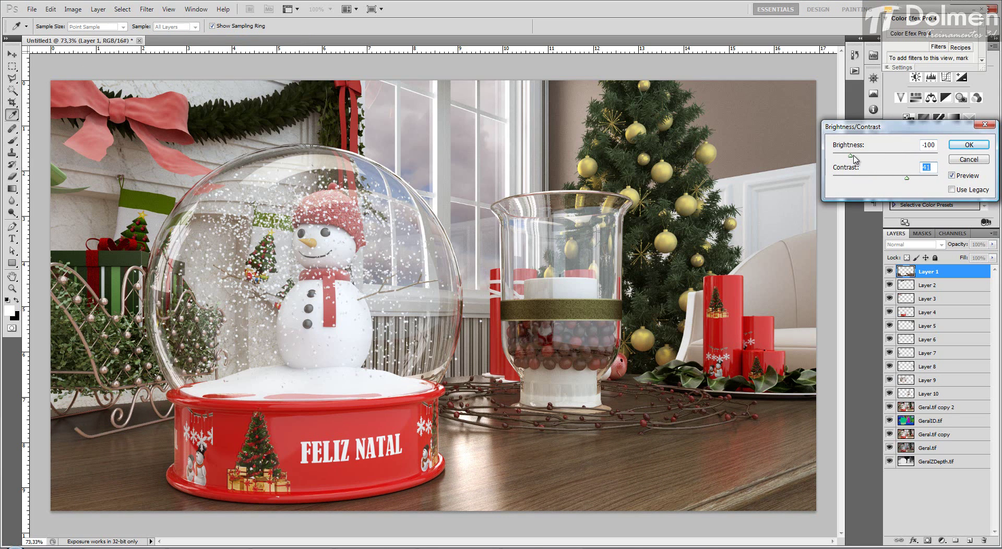
drag(852, 156, 881, 158)
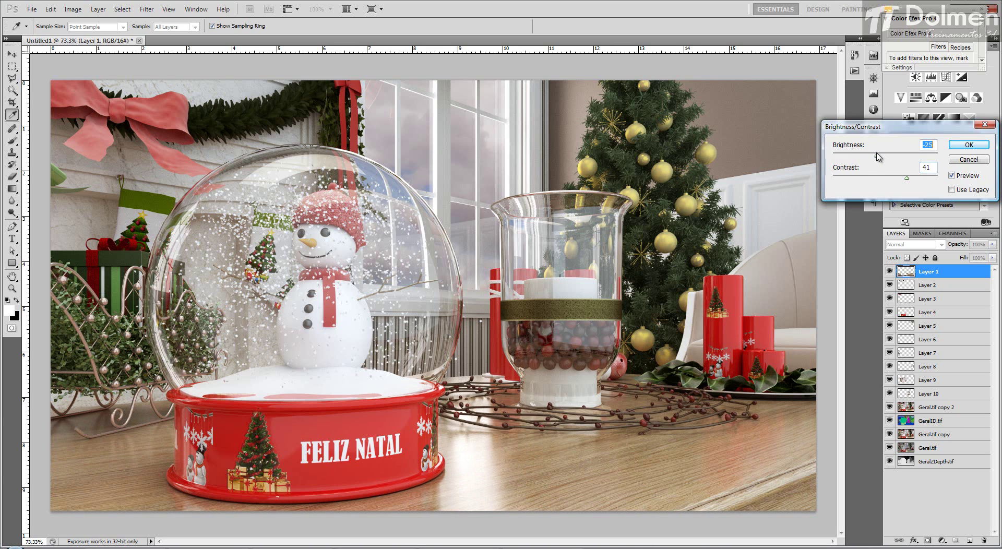
click(953, 175)
click(953, 175)
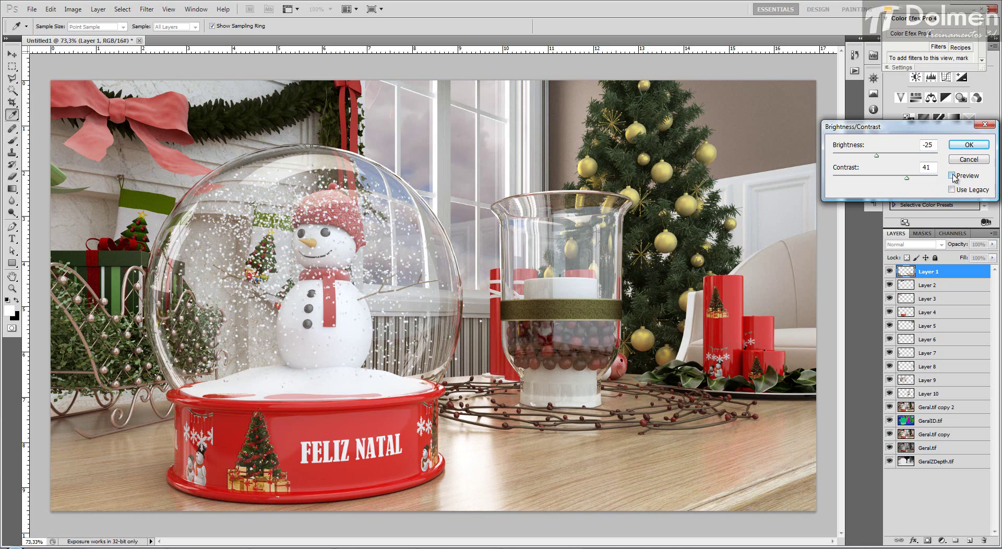
click(952, 175)
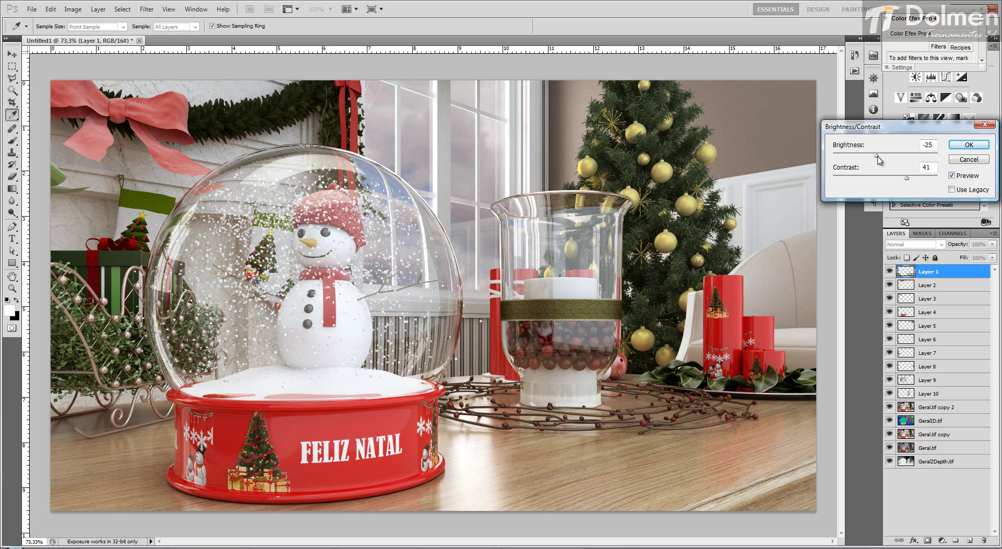
drag(878, 156, 873, 156)
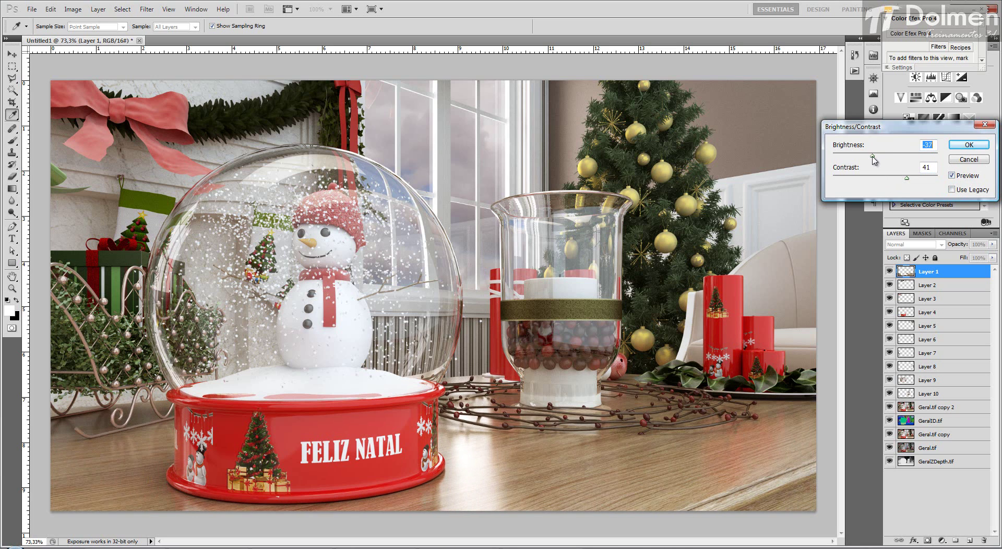
click(969, 144)
click(72, 8)
mouse_move(104, 36)
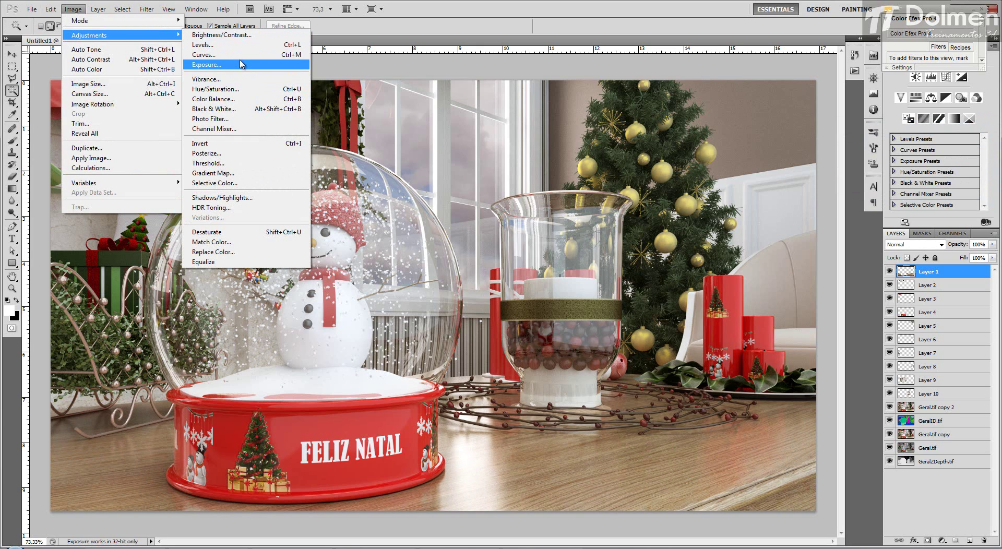
click(244, 99)
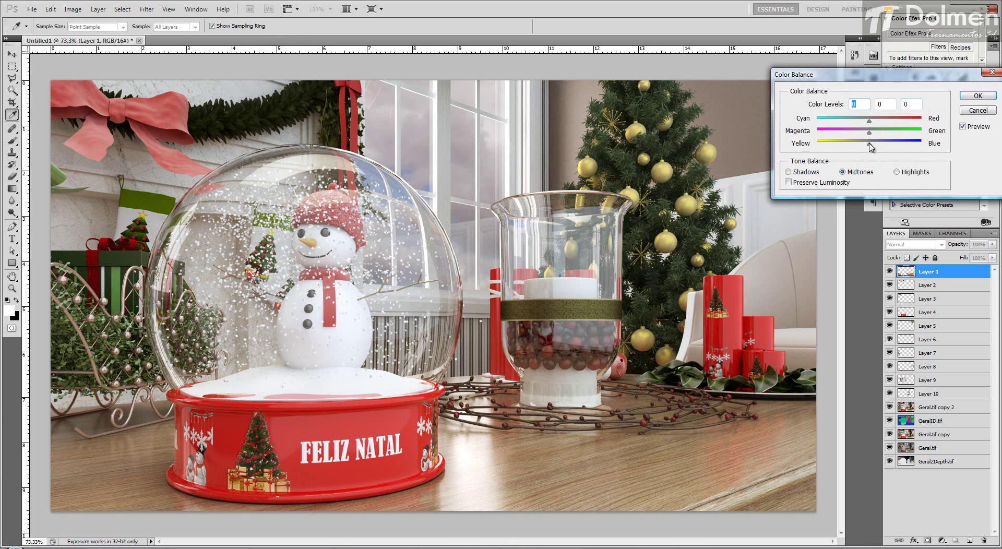
mouse_move(870, 148)
mouse_down()
mouse_move(890, 150)
mouse_move(871, 149)
mouse_up()
click(973, 111)
key(w)
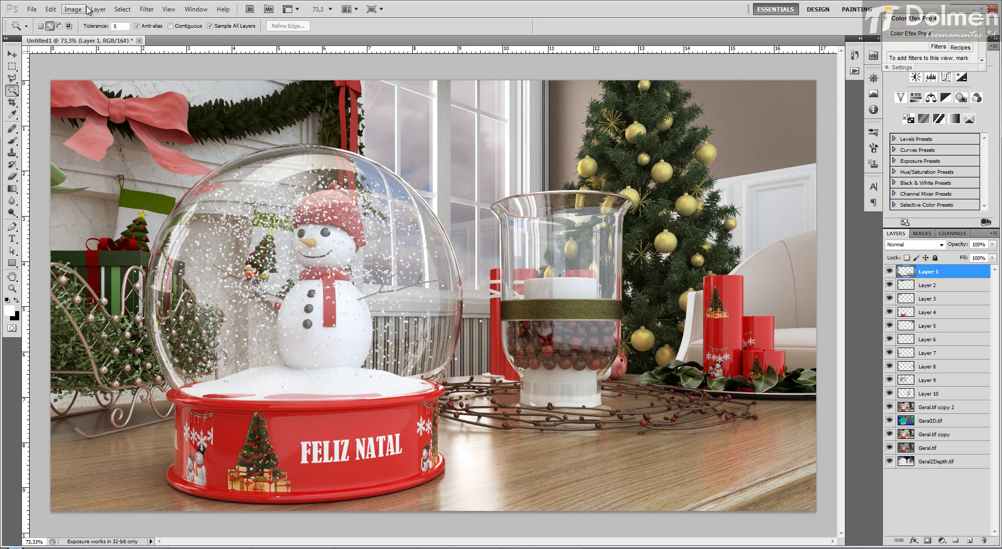
Step: Set the saturation of the wooden table on Layer 1 to -1 with Hue/Saturation and compare the layer hidden and shown
click(73, 9)
mouse_move(86, 35)
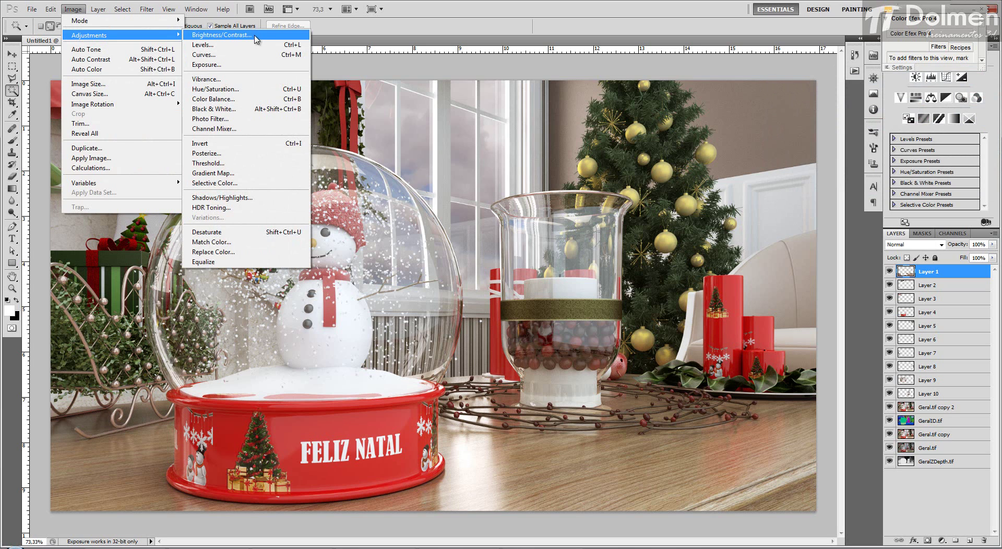
click(251, 90)
mouse_move(816, 115)
mouse_down()
mouse_move(805, 119)
mouse_move(834, 115)
mouse_move(817, 124)
mouse_up()
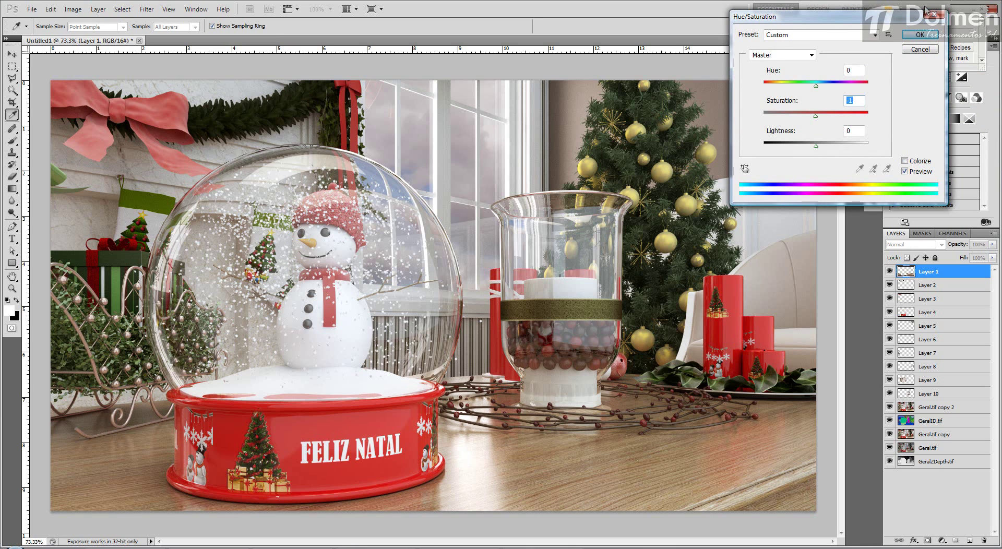
click(920, 35)
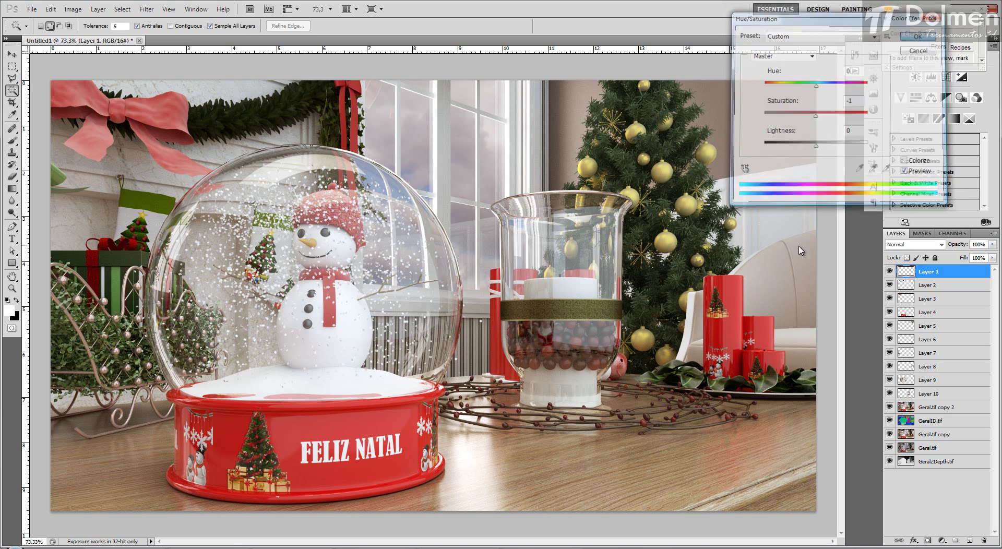
click(889, 272)
click(890, 271)
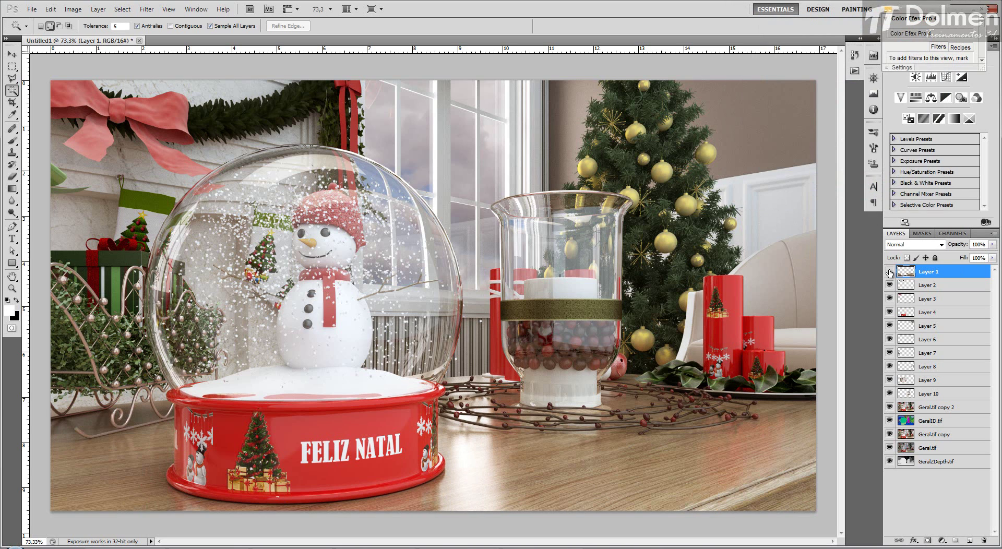
click(890, 272)
click(889, 272)
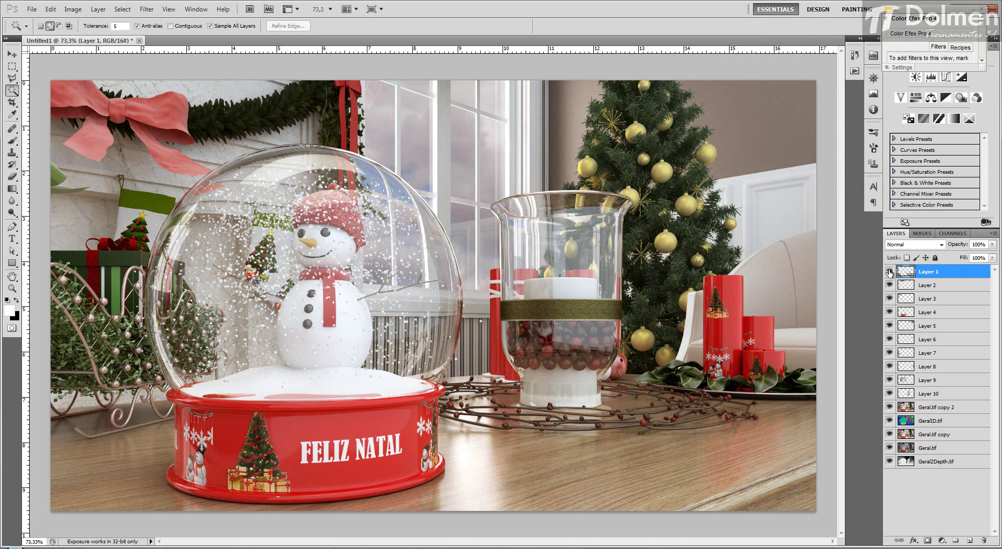
Step: Apply Brightness/Contrast to the garland on Layer 2, raising brightness to about 101 and lowering the contrast
click(943, 284)
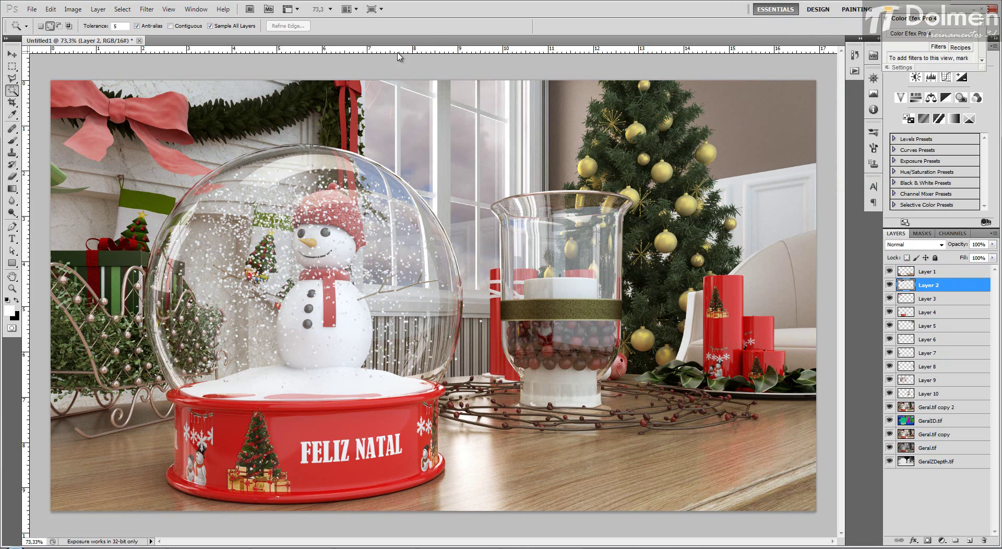
click(73, 9)
mouse_move(88, 36)
click(220, 34)
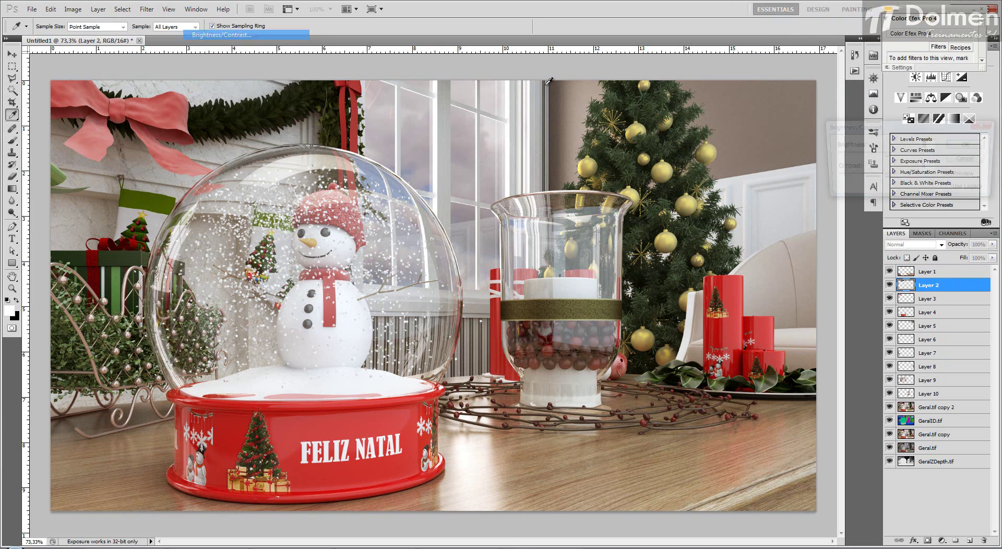
drag(886, 156, 921, 156)
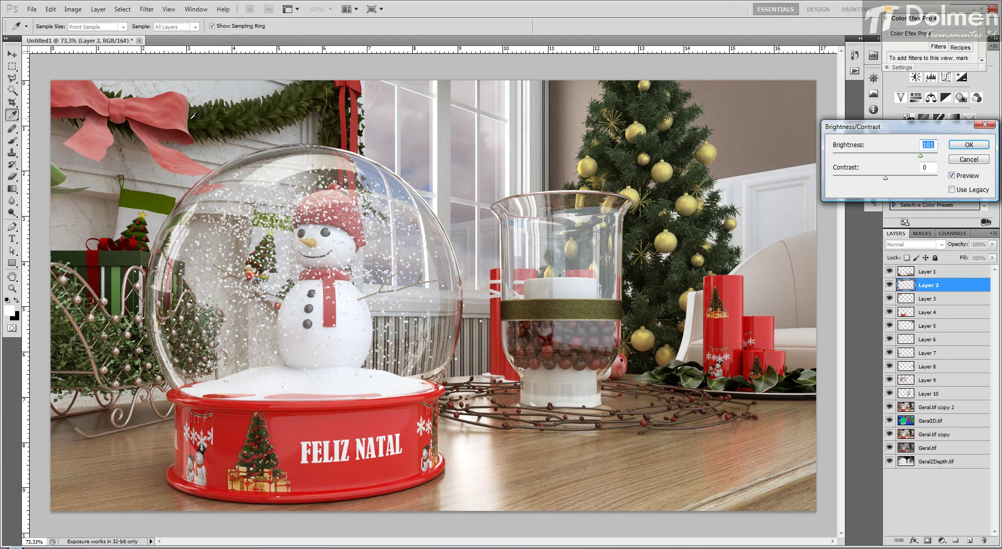
drag(885, 179, 849, 181)
key(Up)
key(Up)
click(968, 146)
key(w)
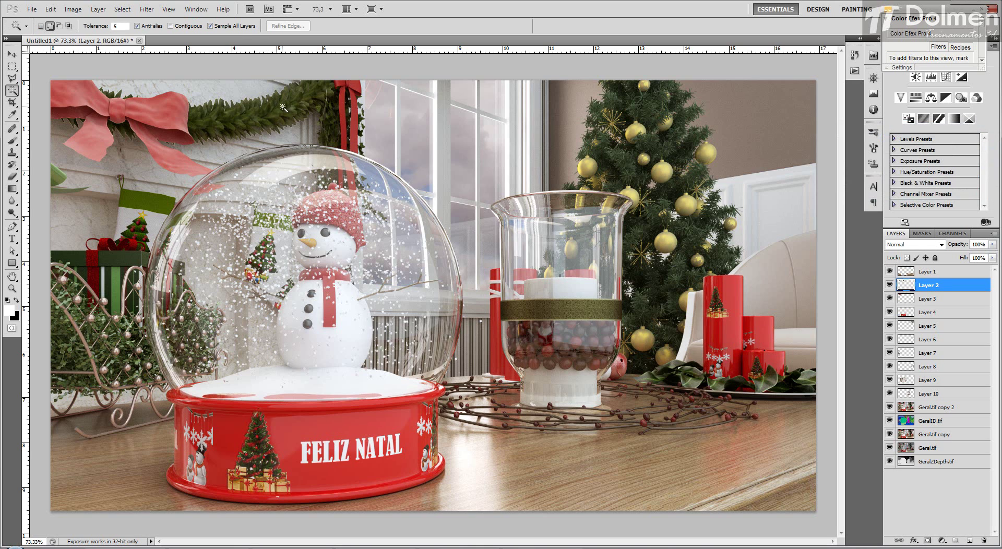
Step: Apply Brightness/Contrast to Layer 3 with brightness -7 and contrast 7
click(928, 299)
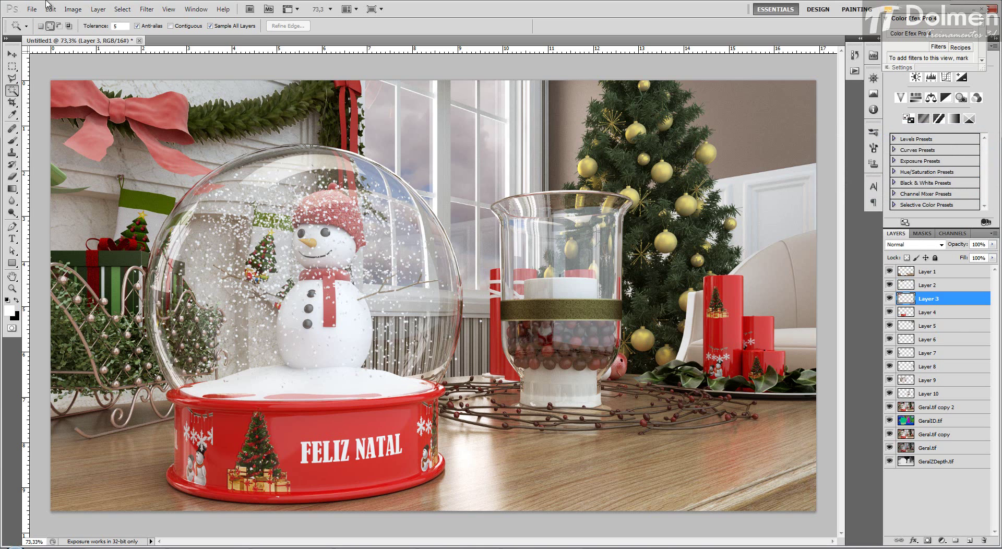
click(73, 10)
mouse_move(89, 35)
click(219, 35)
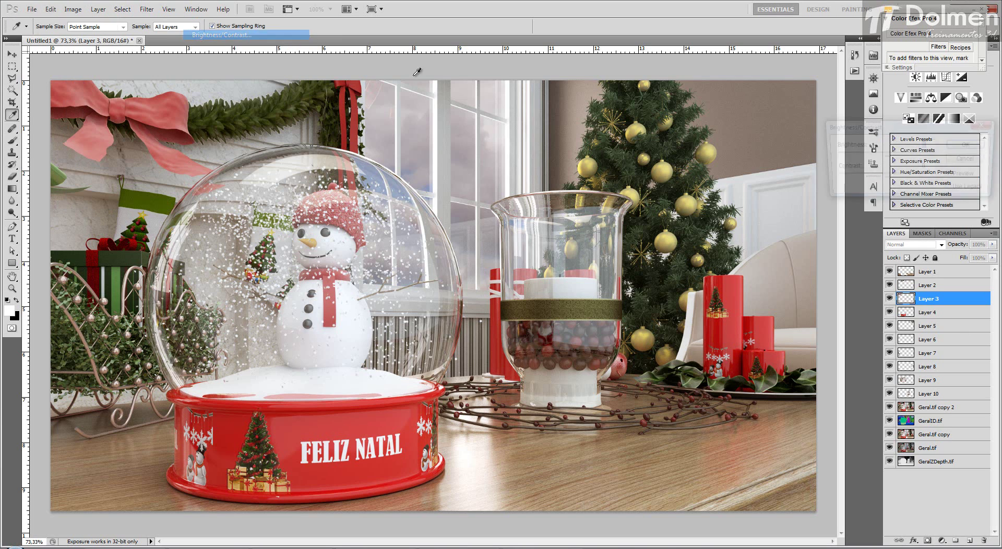
drag(886, 180, 883, 156)
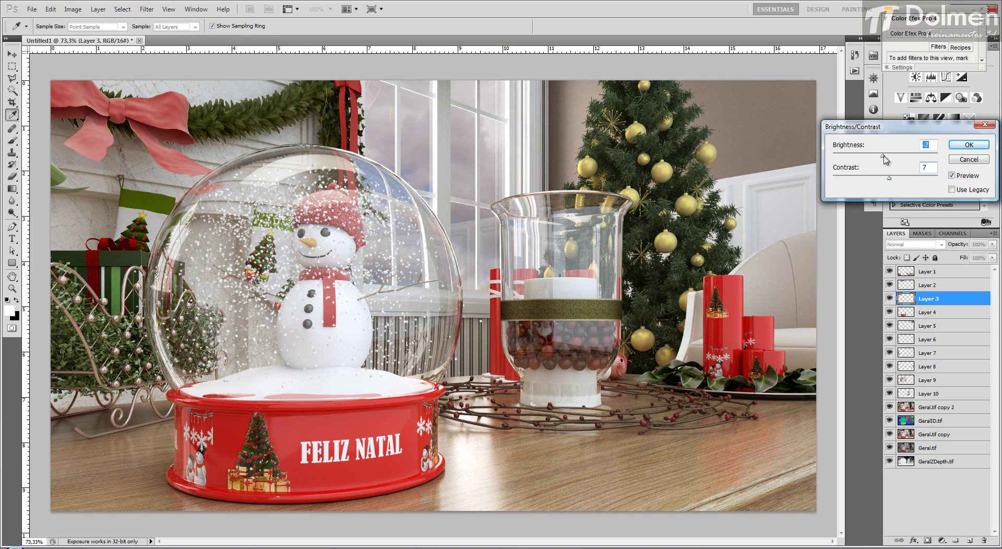
click(968, 144)
key(w)
Step: Apply Brightness/Contrast to Layer 4 with brightness -7 and contrast 21
click(908, 310)
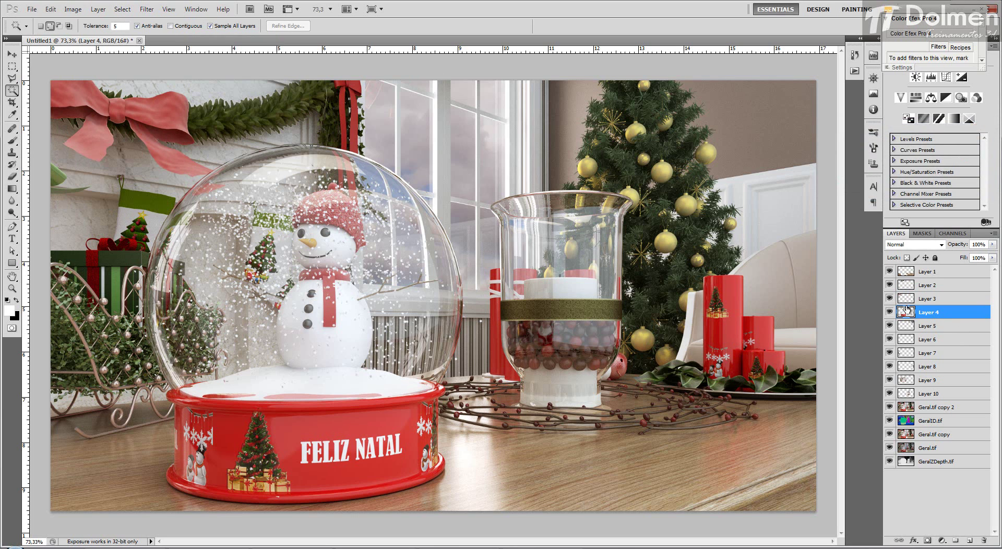
click(73, 9)
mouse_move(104, 35)
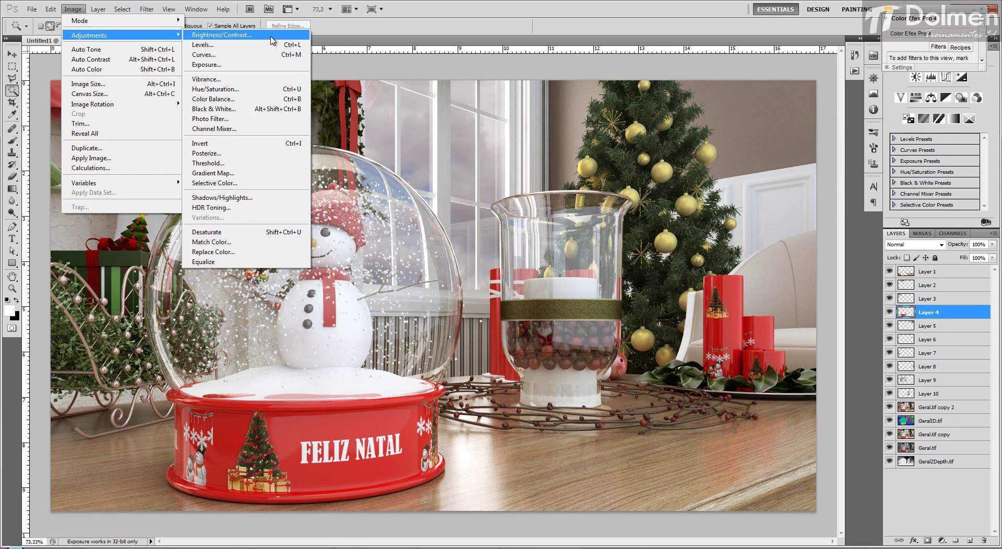
click(272, 40)
drag(887, 157, 898, 181)
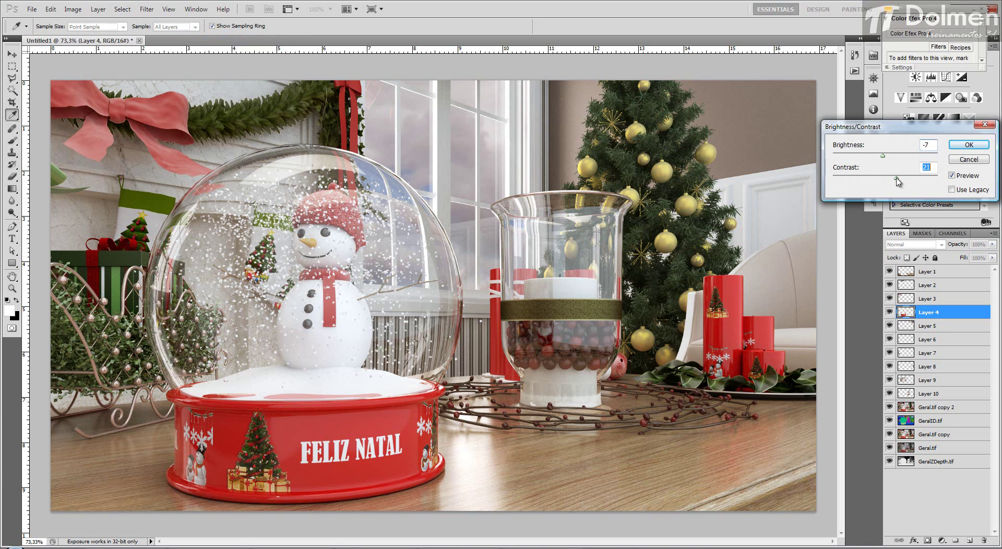
click(966, 149)
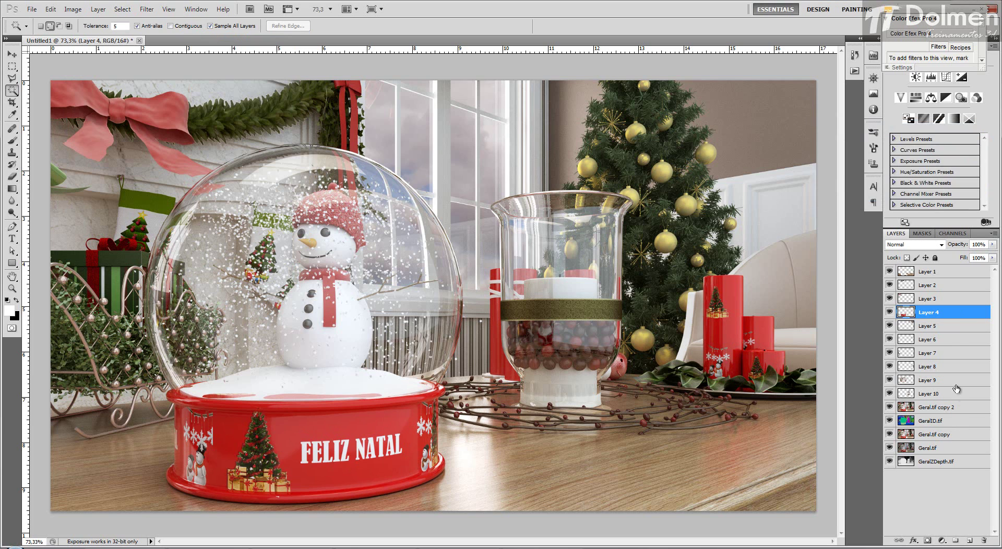
Step: Apply Brightness/Contrast to Layer 5 with brightness 18 and contrast about 33
click(935, 326)
click(73, 9)
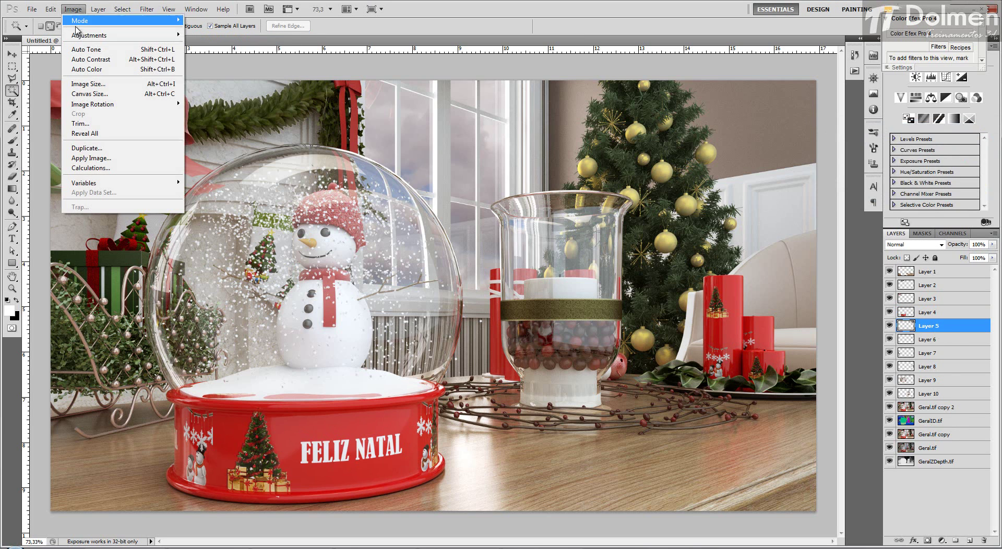
mouse_move(131, 35)
click(253, 36)
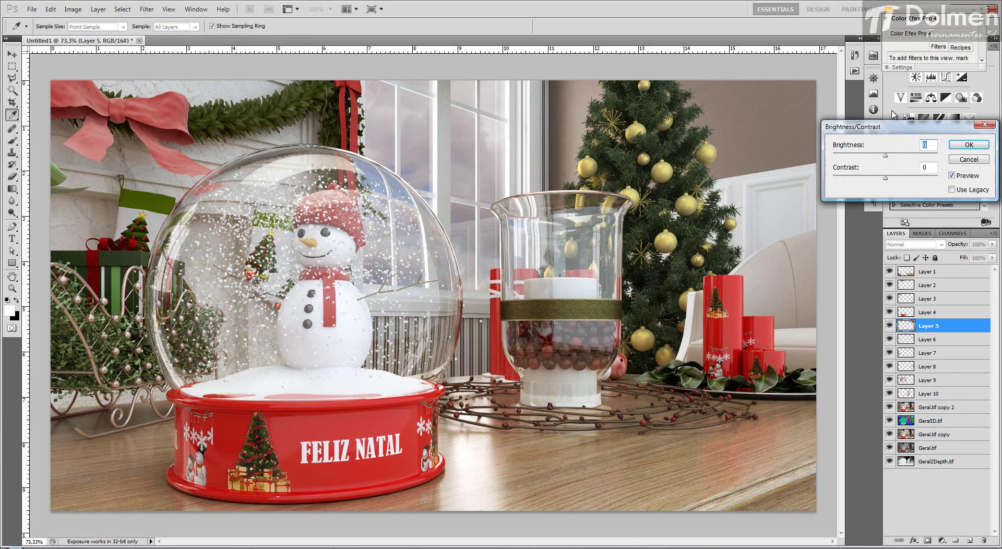
drag(886, 156, 907, 180)
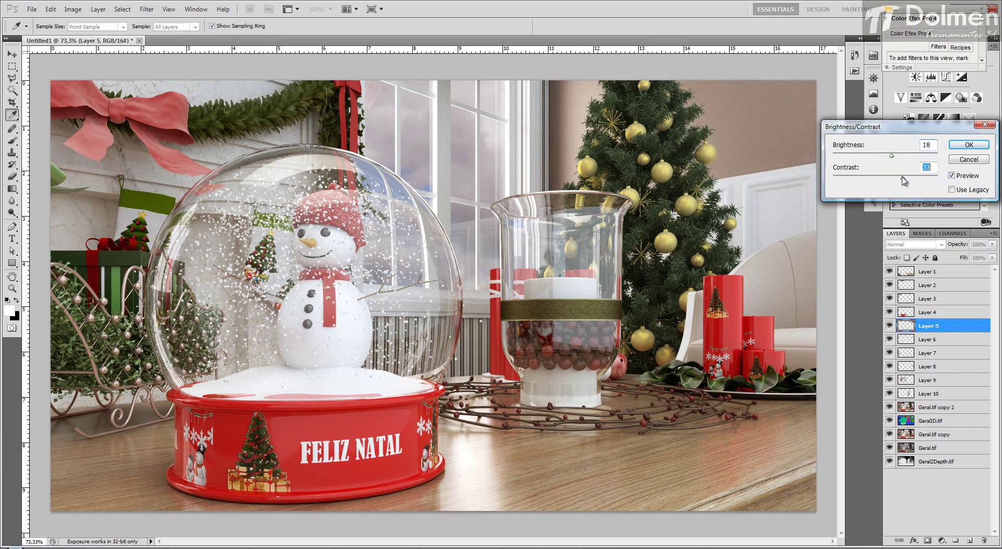
click(970, 146)
key(w)
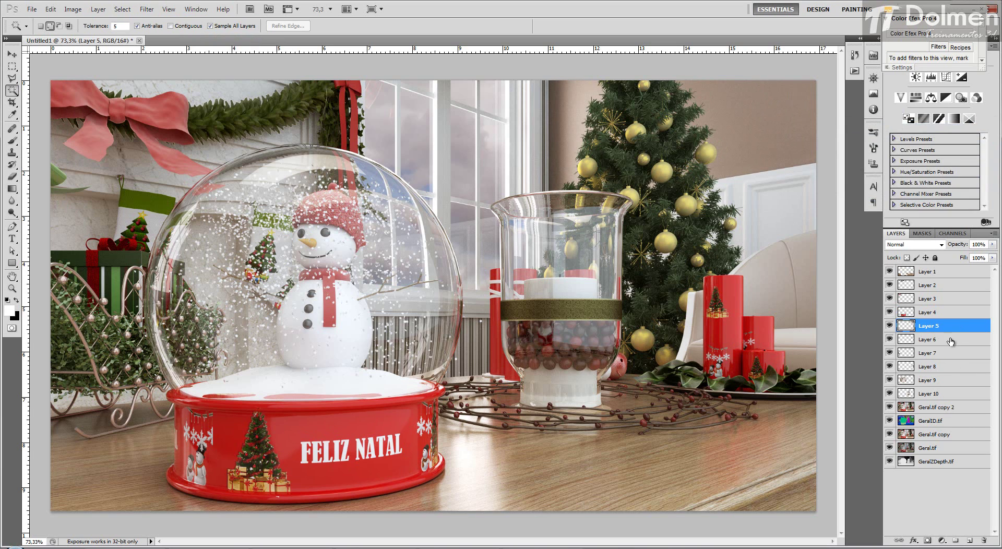
Step: Apply Brightness/Contrast to Layer 6 with brightness 5 and contrast 8
click(951, 341)
click(73, 8)
mouse_move(157, 35)
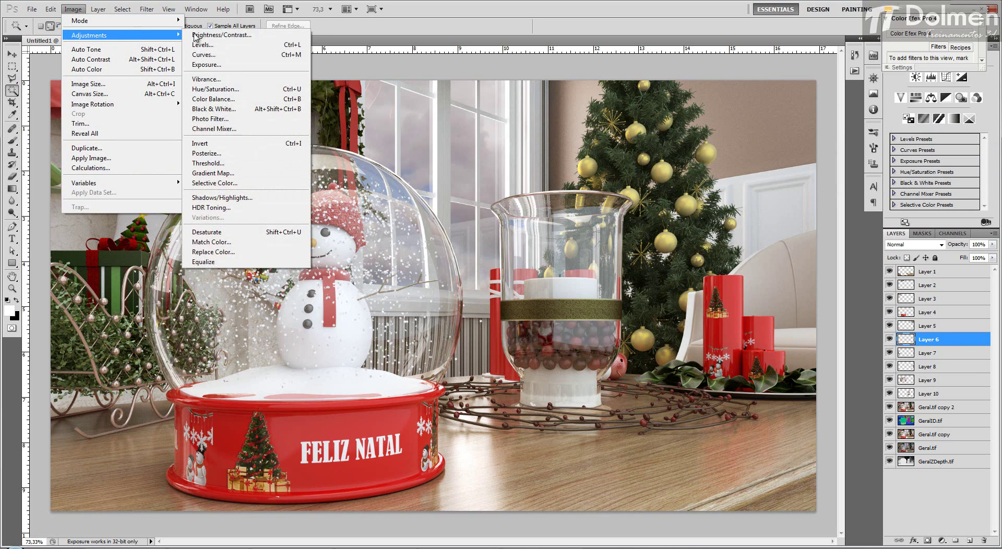
click(195, 35)
drag(885, 157, 891, 180)
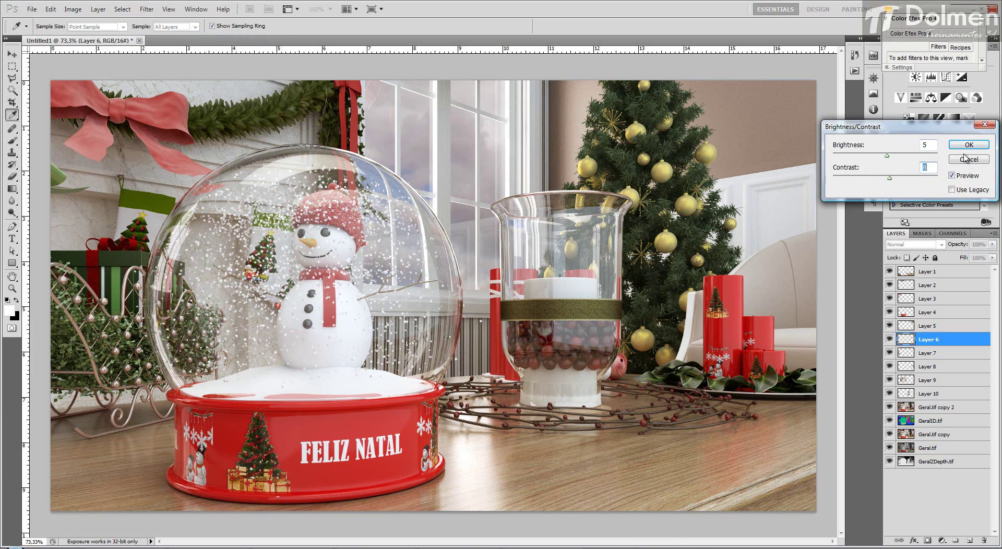
click(968, 145)
key(w)
Step: Apply Brightness/Contrast to Layer 7 with brightness 15 and contrast about -30
click(932, 354)
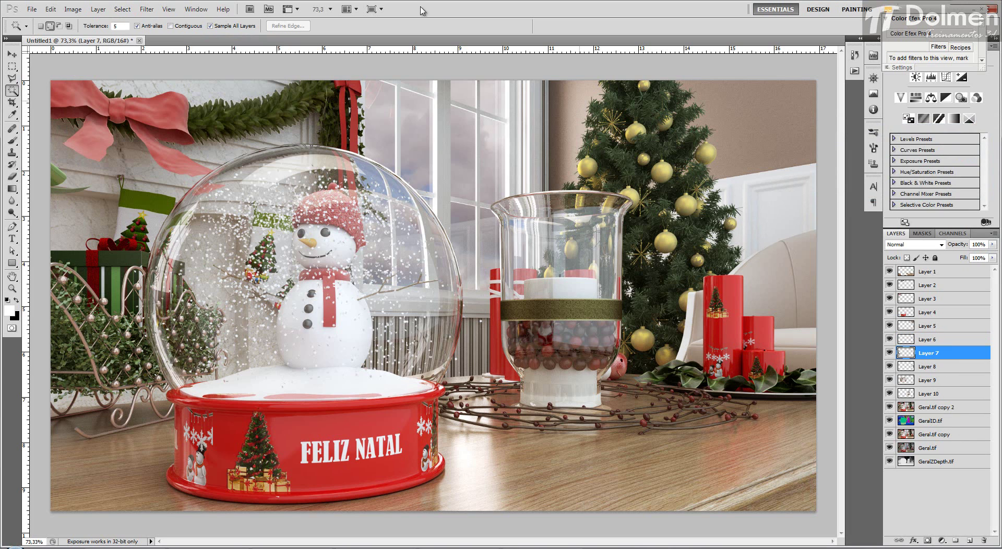
click(73, 9)
mouse_move(94, 35)
click(219, 32)
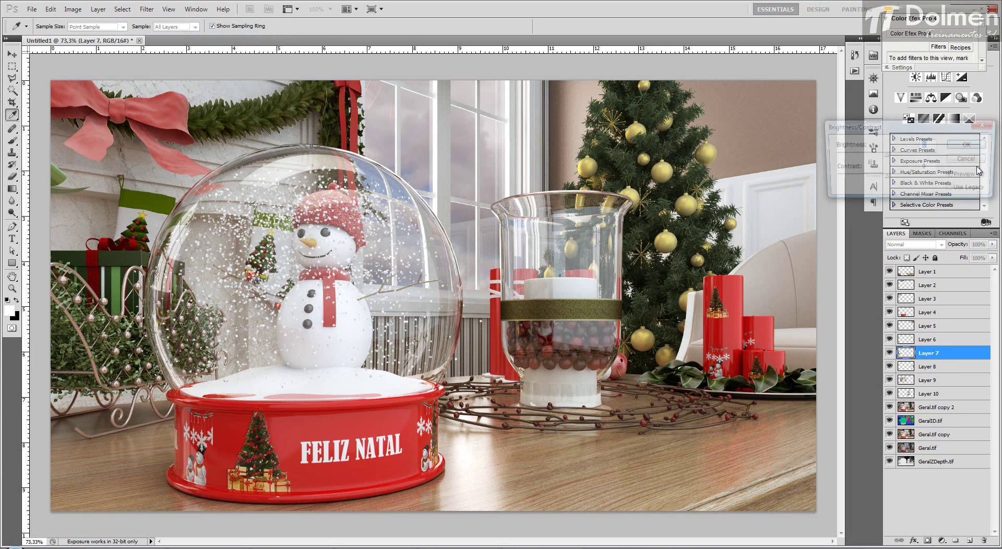
drag(885, 155, 853, 180)
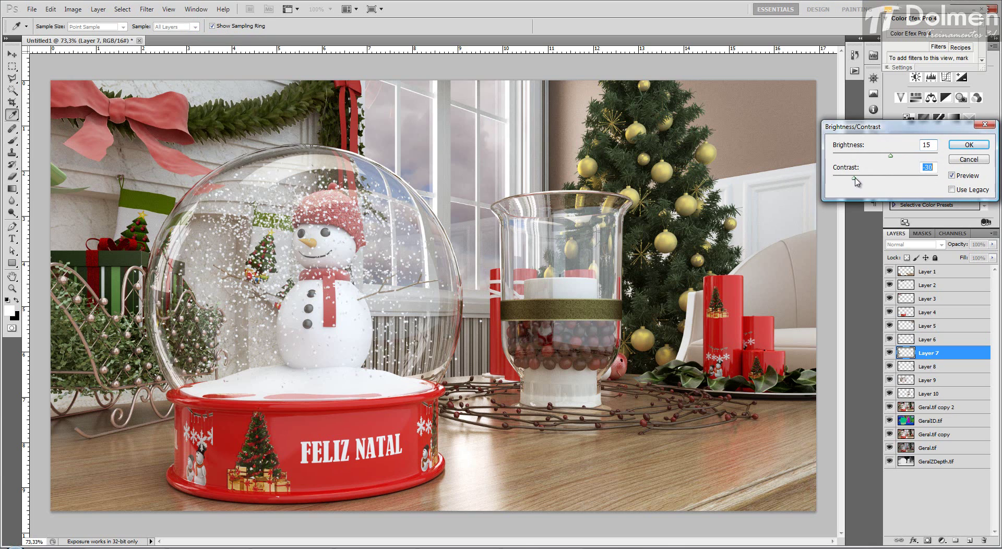
click(969, 145)
key(w)
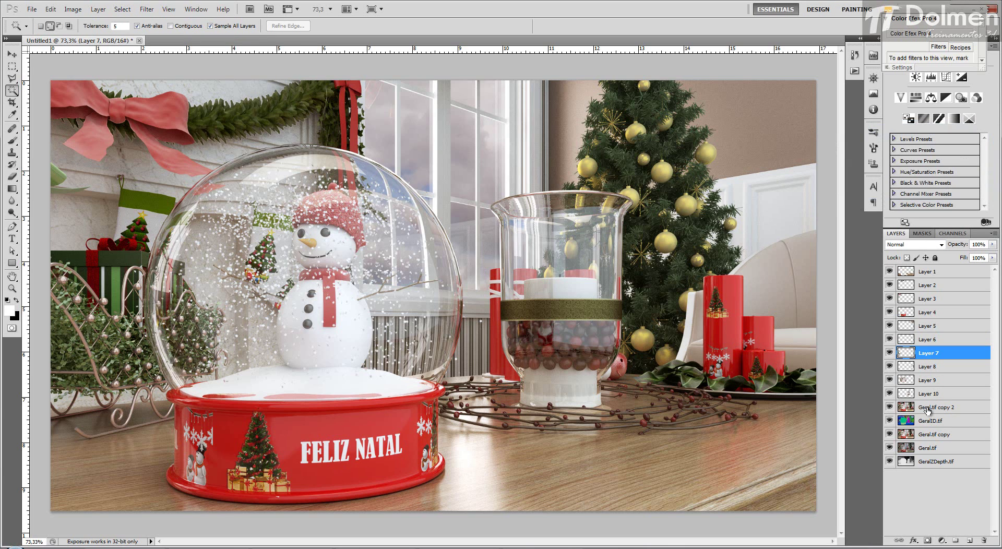
Step: Apply Brightness/Contrast to Layer 8, keeping brightness at 0 and raising contrast to 28
click(928, 368)
click(73, 9)
mouse_move(125, 35)
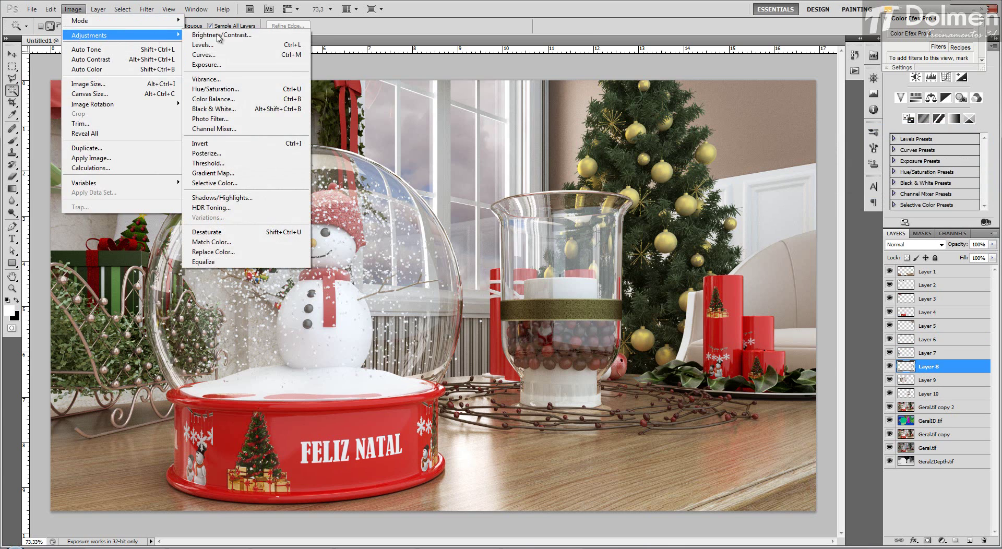
click(219, 35)
drag(886, 155, 901, 180)
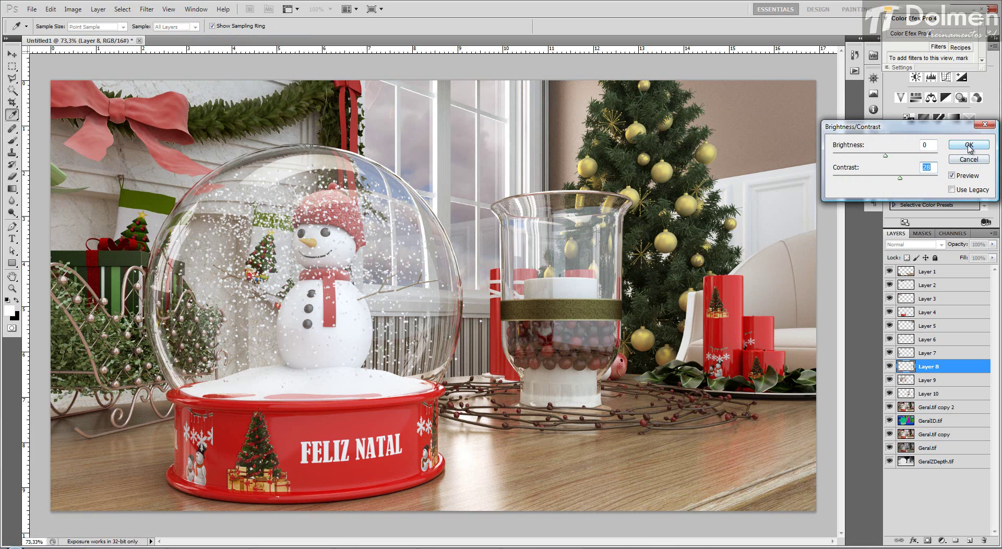
click(968, 148)
key(w)
Step: Apply Brightness/Contrast to Layer 9 with brightness -4 and contrast about 6
click(930, 380)
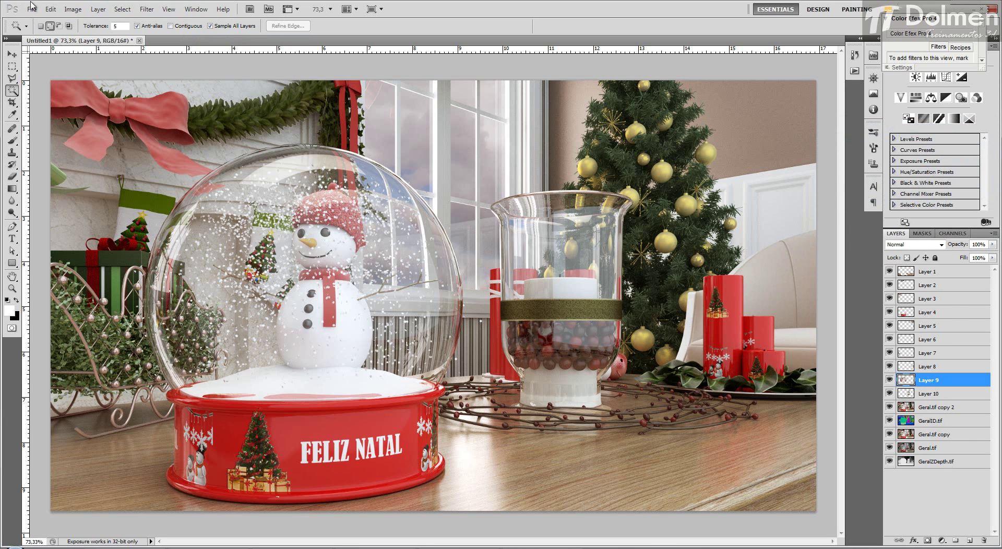
click(73, 9)
mouse_move(78, 36)
click(238, 37)
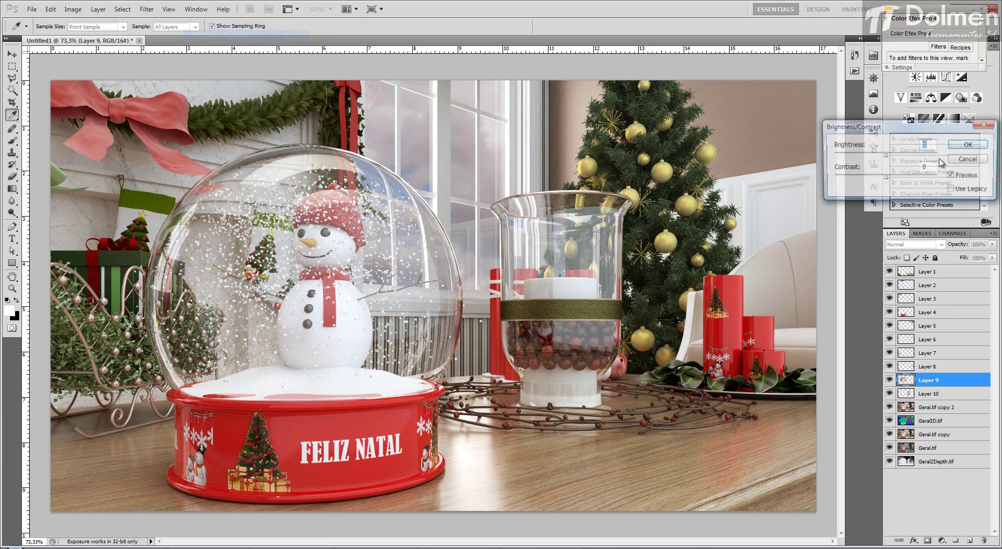
drag(886, 156, 898, 182)
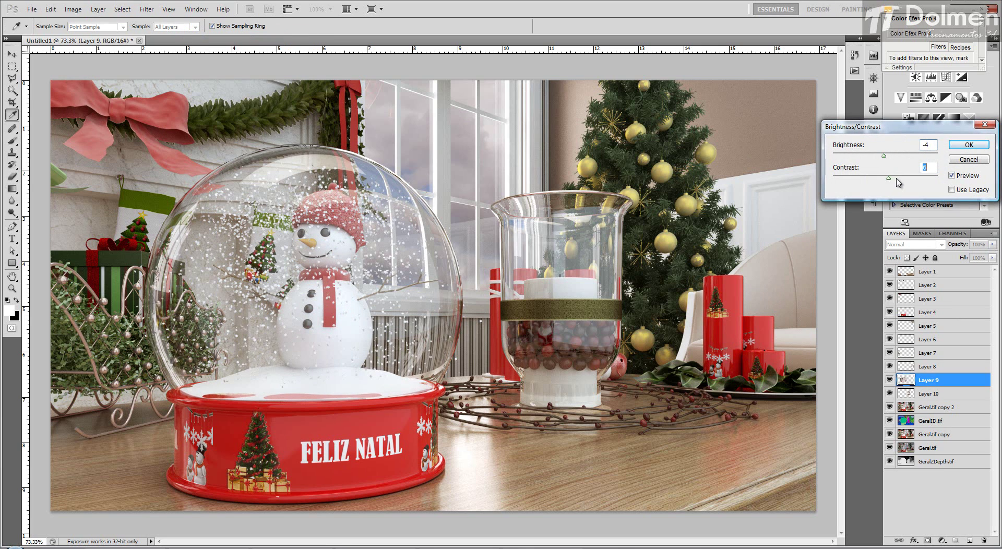
click(969, 145)
key(w)
Step: Apply Brightness/Contrast to Layer 10 with brightness -4 and contrast about 26
key(alt+bracketleft)
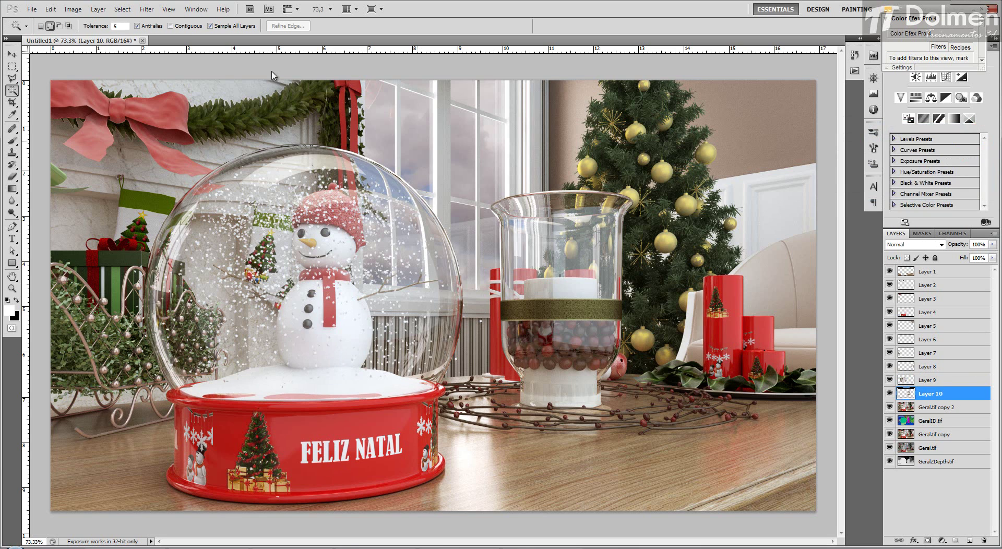
click(72, 9)
mouse_move(86, 32)
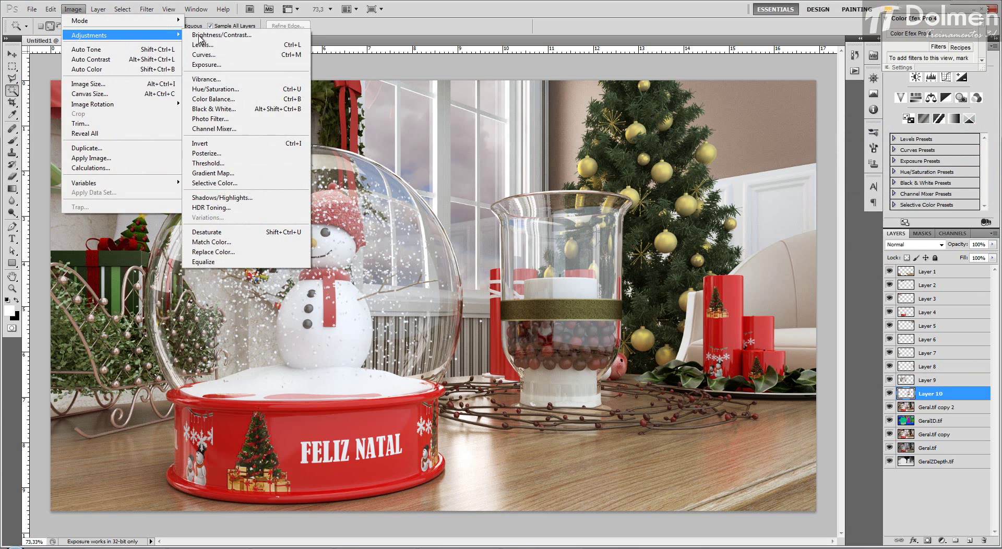
click(246, 35)
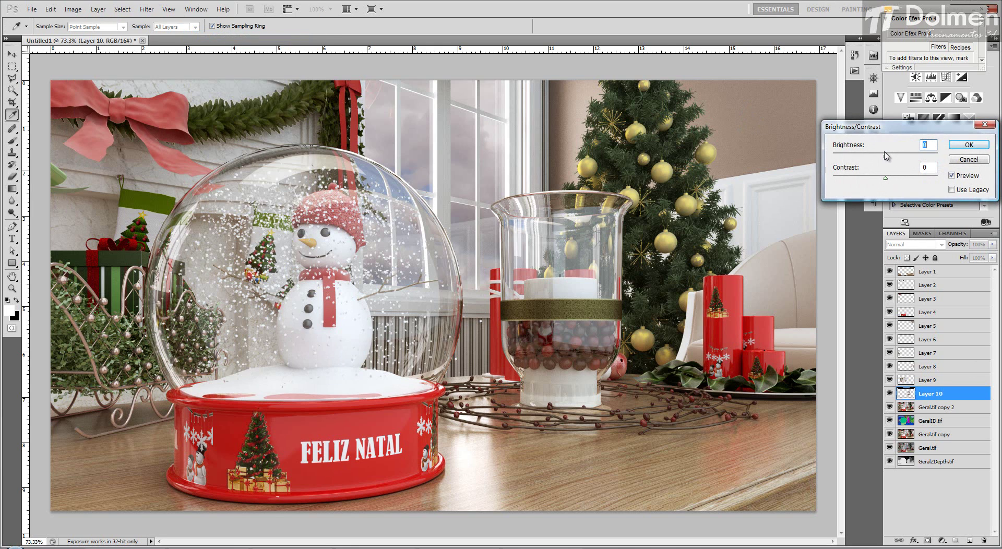
drag(886, 156, 903, 179)
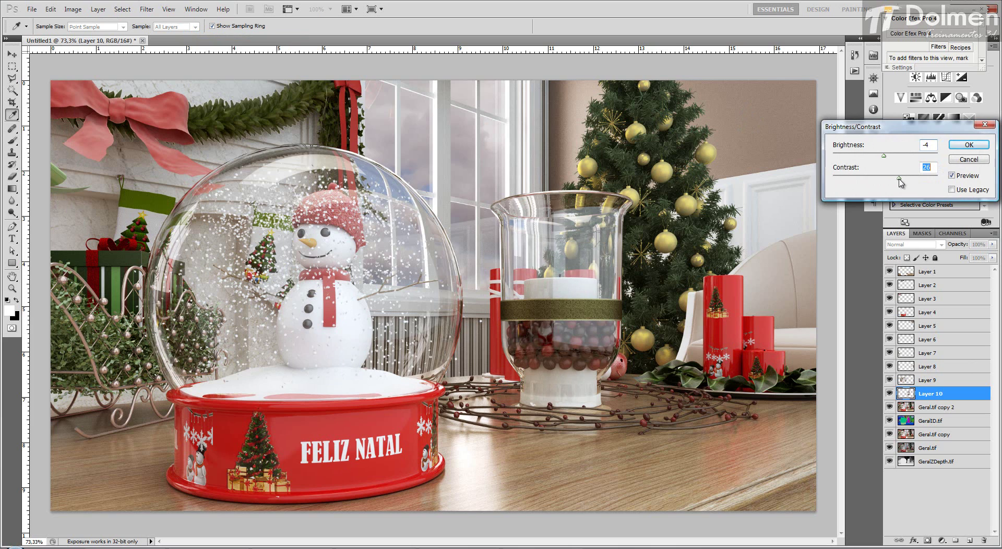
click(969, 144)
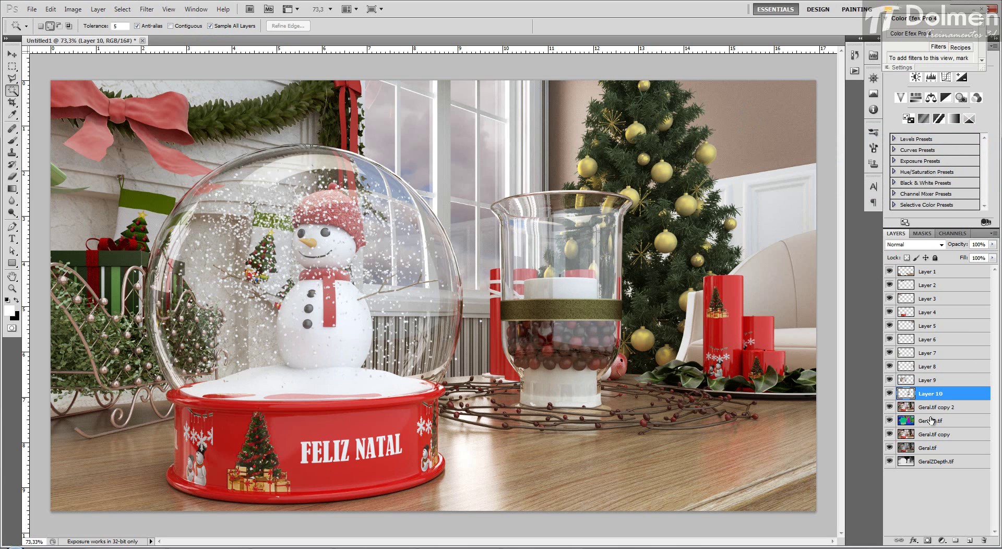
Step: Merge all layers from Layer 1 down to GeralID.tif into a single layer
click(933, 422)
shift+click(934, 272)
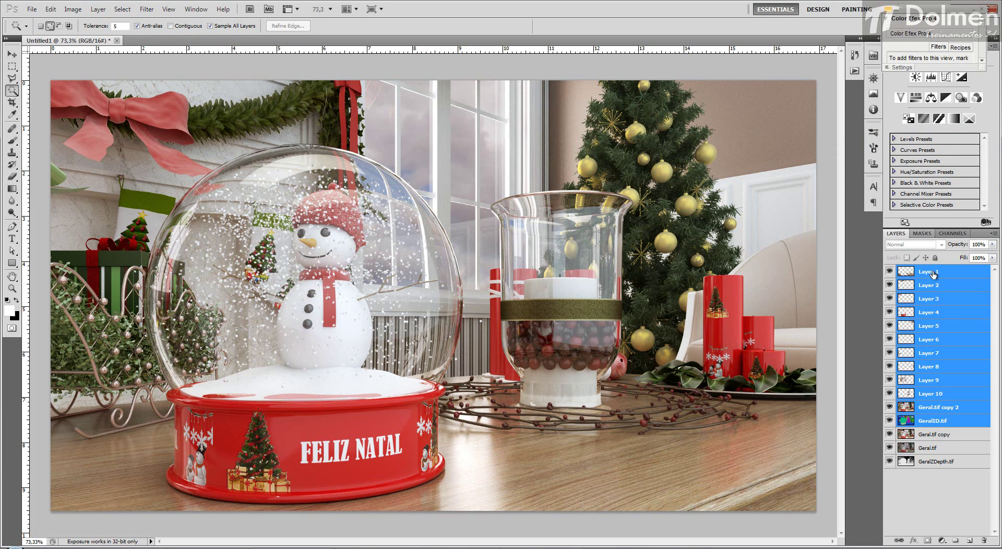
right_click(933, 273)
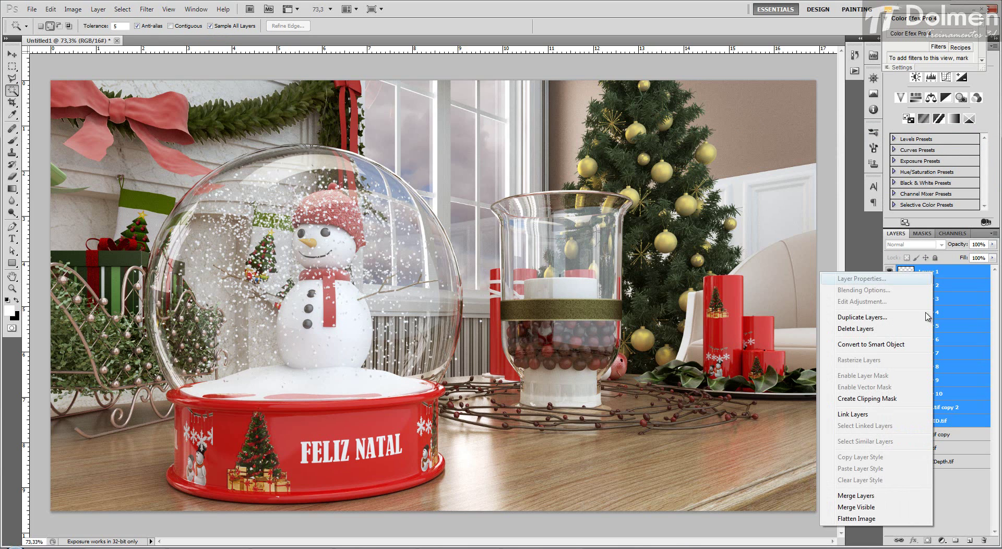
click(861, 494)
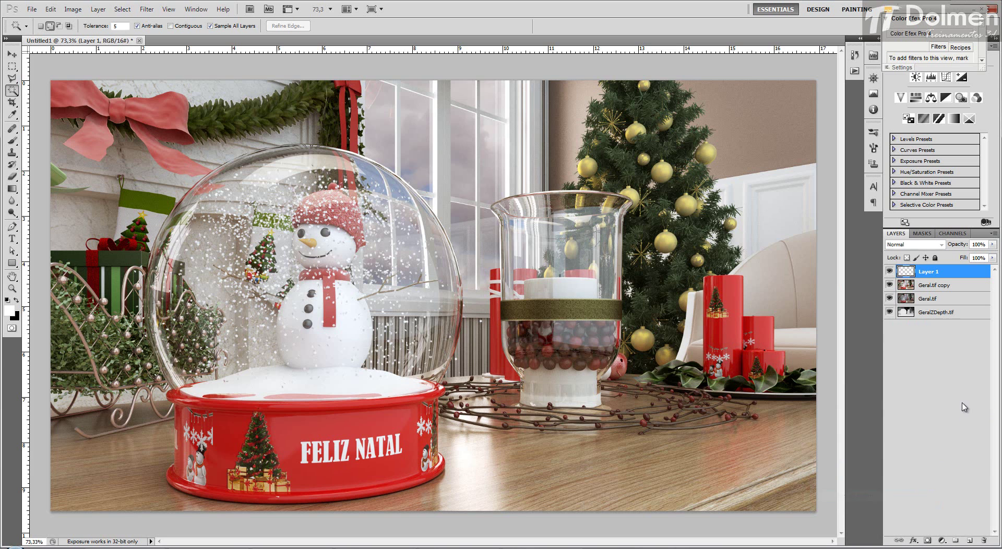
Step: Compare the image with the merged Layer 1 hidden and shown to examine the overall effect of the corrections
click(889, 271)
click(889, 271)
click(890, 271)
click(889, 271)
click(890, 271)
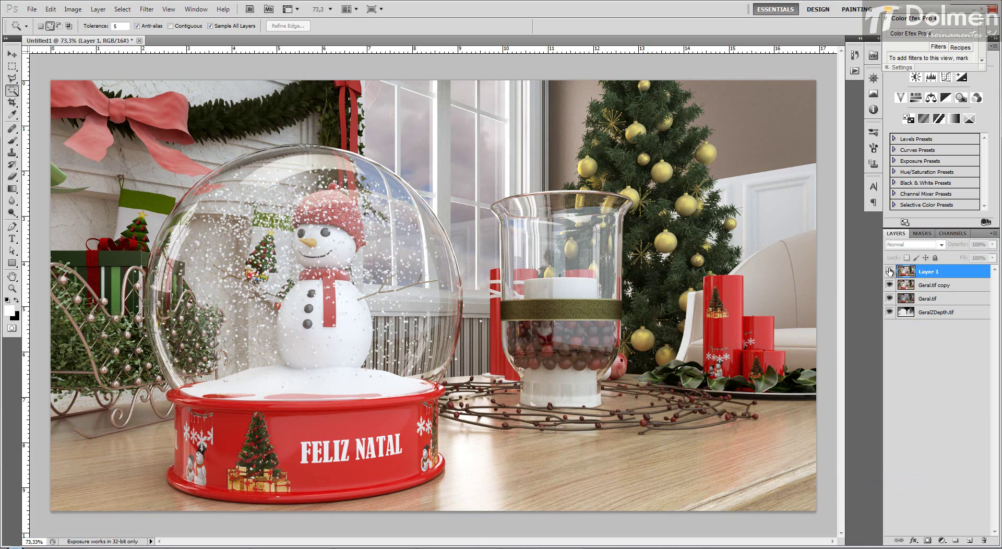
click(890, 271)
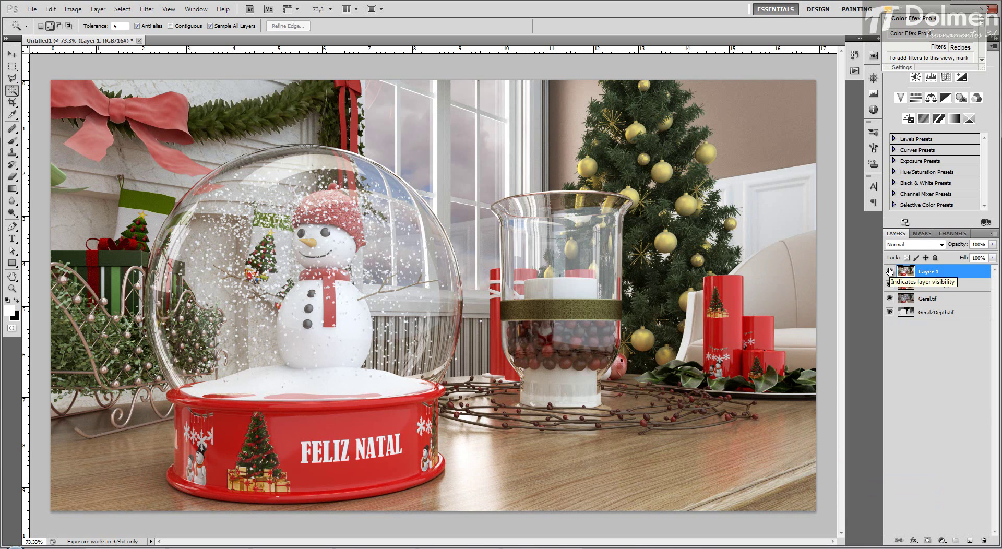
click(889, 271)
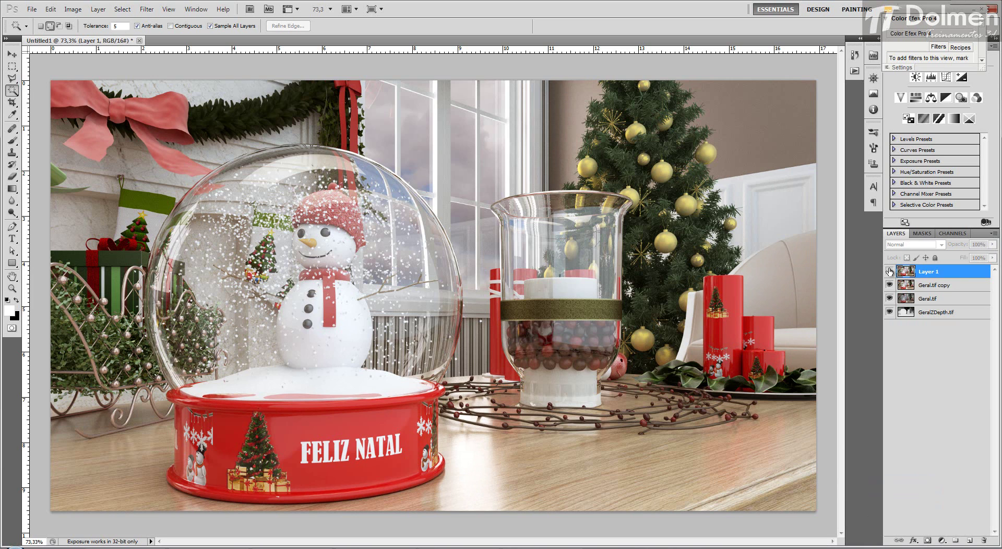
click(889, 271)
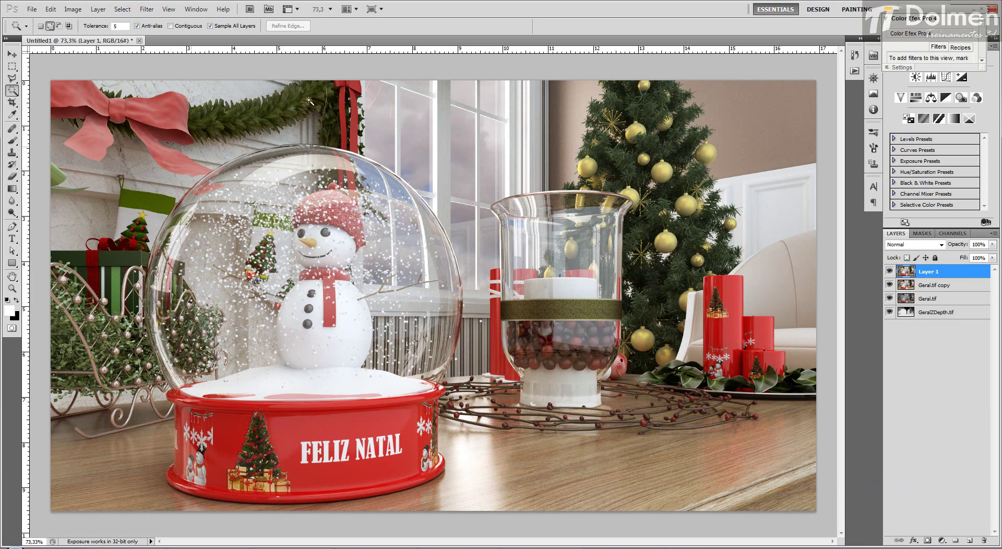
click(889, 271)
click(889, 272)
click(889, 272)
click(890, 272)
click(890, 271)
click(890, 271)
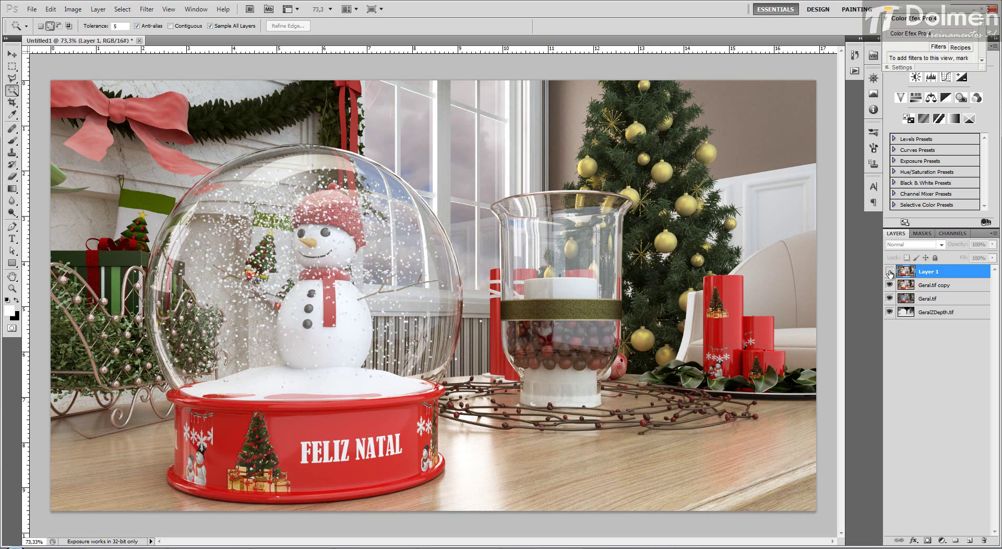
click(889, 271)
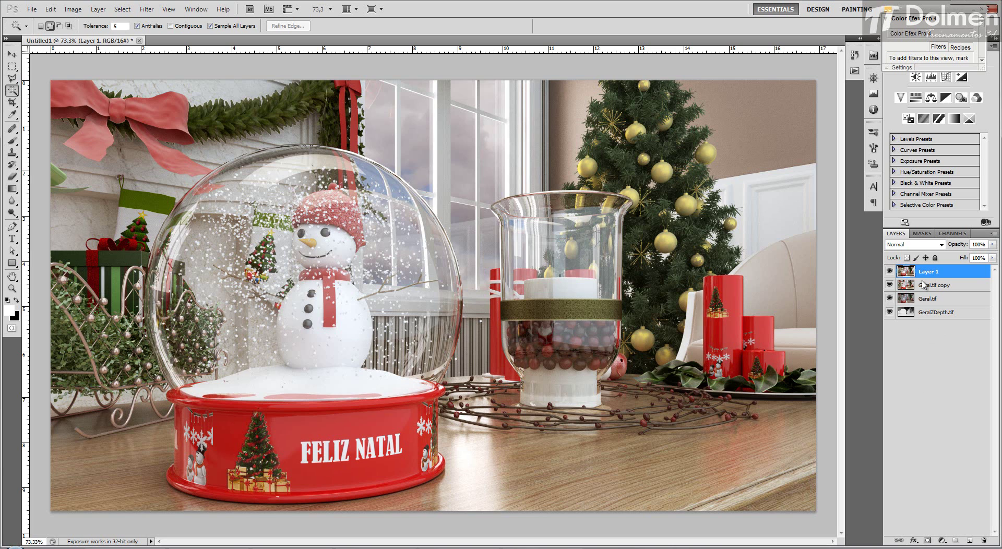
Step: Compare the merged Layer 1 hidden and shown once more, duplicate it, and activate the Brush tool
click(890, 272)
click(890, 272)
key(ctrl+j)
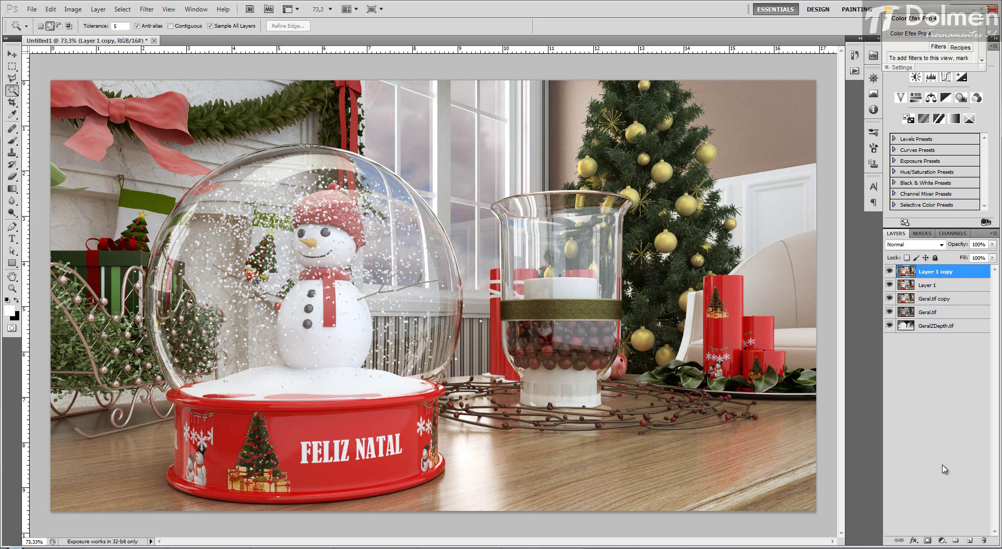
click(12, 140)
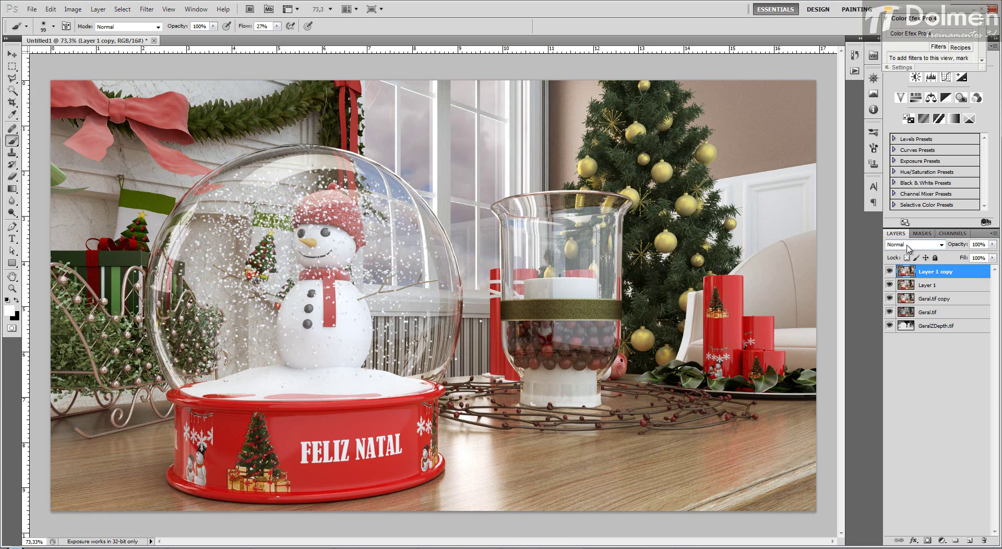
click(941, 245)
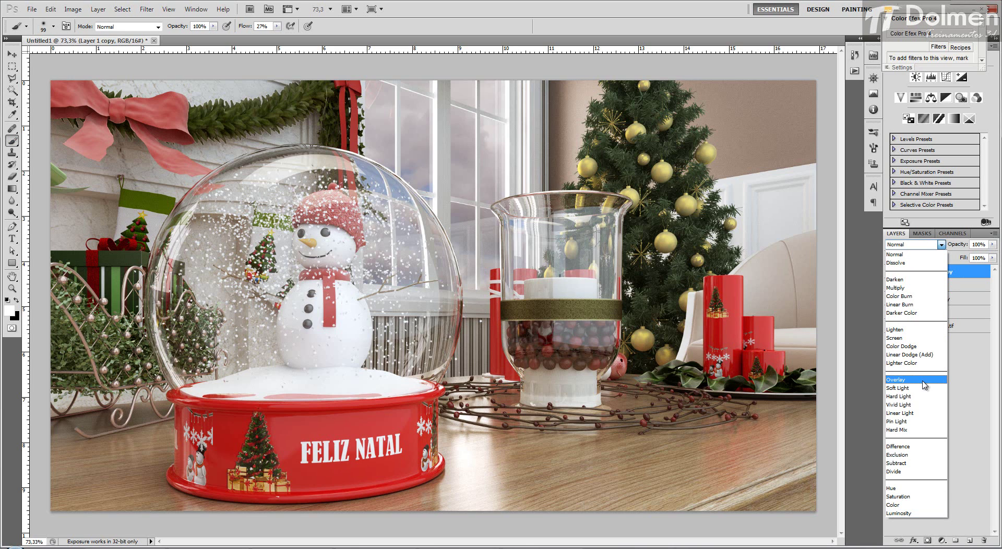
click(961, 369)
key(Escape)
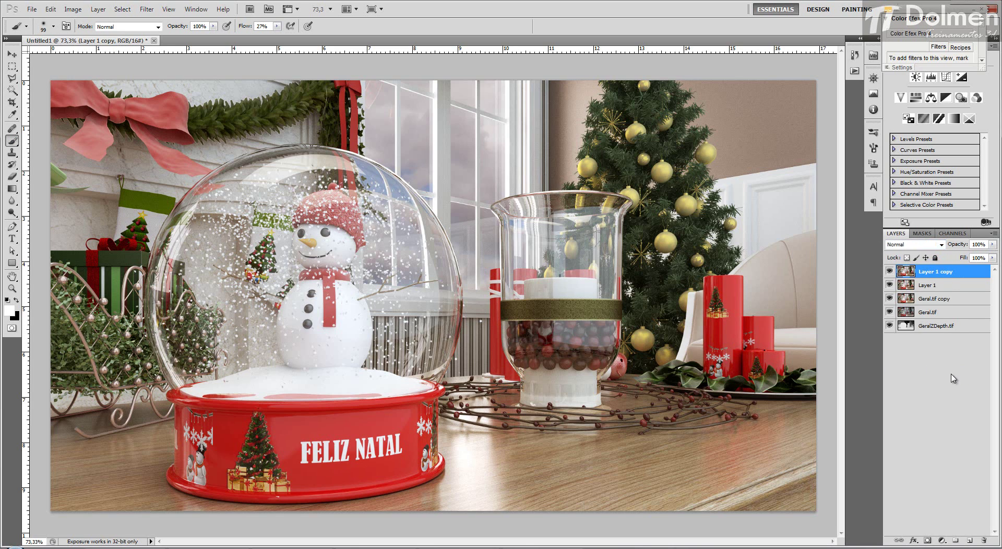
Step: Deselect the layers and add a new empty layer above Layer 1 copy
click(953, 379)
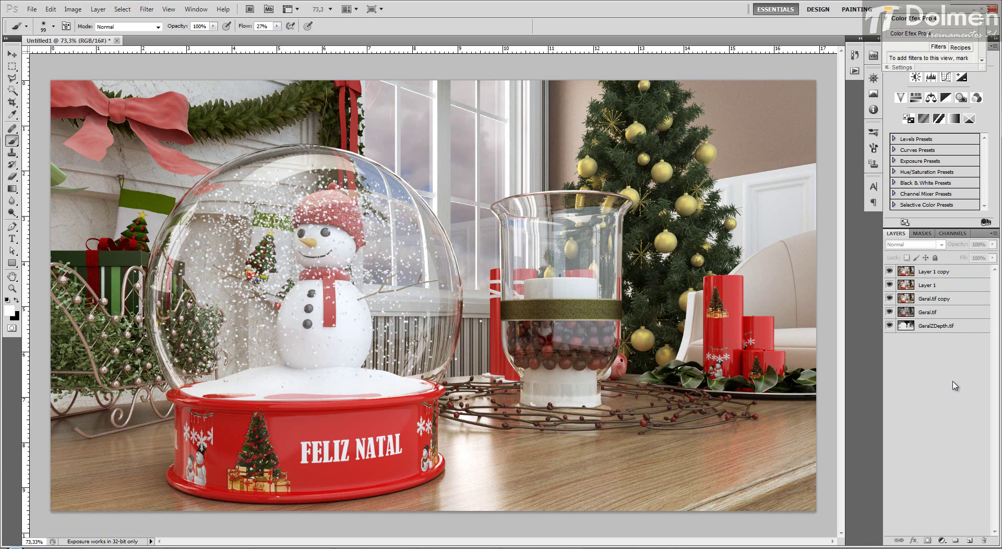
click(970, 541)
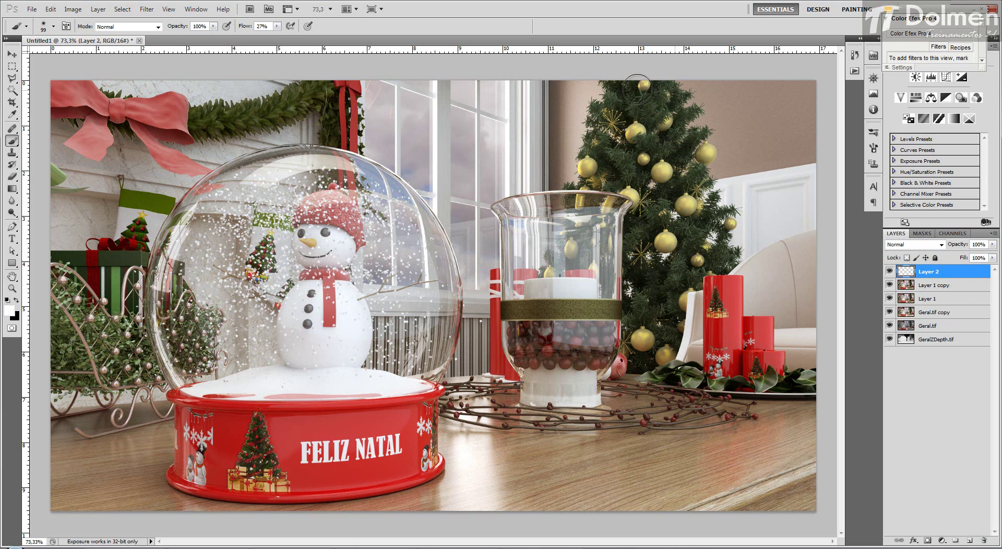
Step: Enlarge the soft brush to 852 px and paint a white glow over the window on Layer 2
mouse_move(475, 190)
mouse_down()
mouse_move(580, 192)
mouse_move(547, 190)
mouse_up()
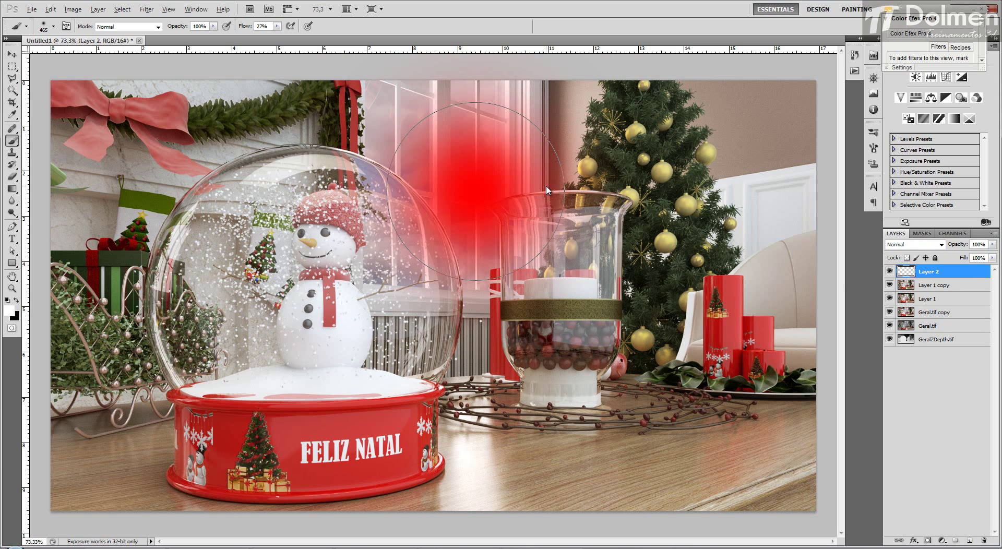
mouse_move(547, 190)
mouse_down()
mouse_move(681, 193)
mouse_move(474, 191)
mouse_move(626, 184)
mouse_up()
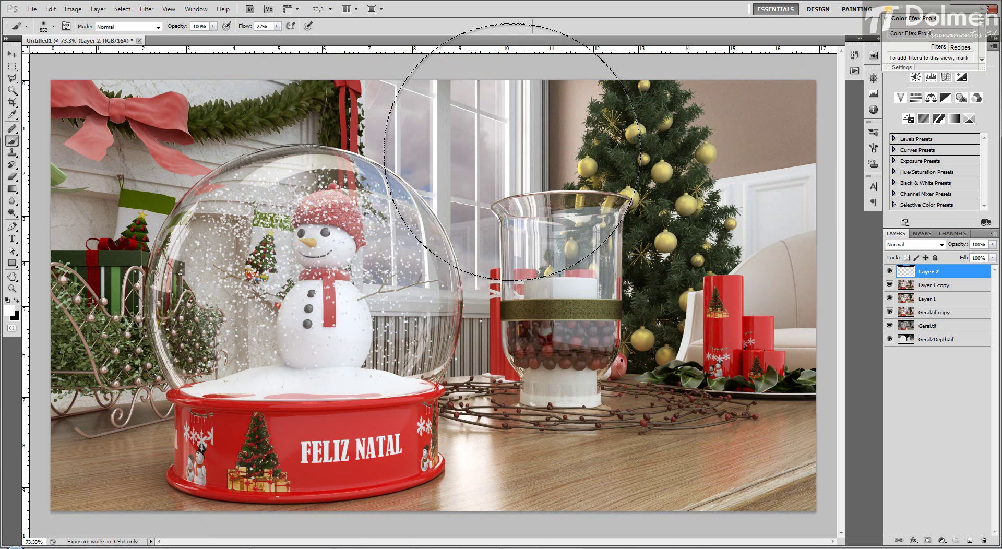
click(513, 156)
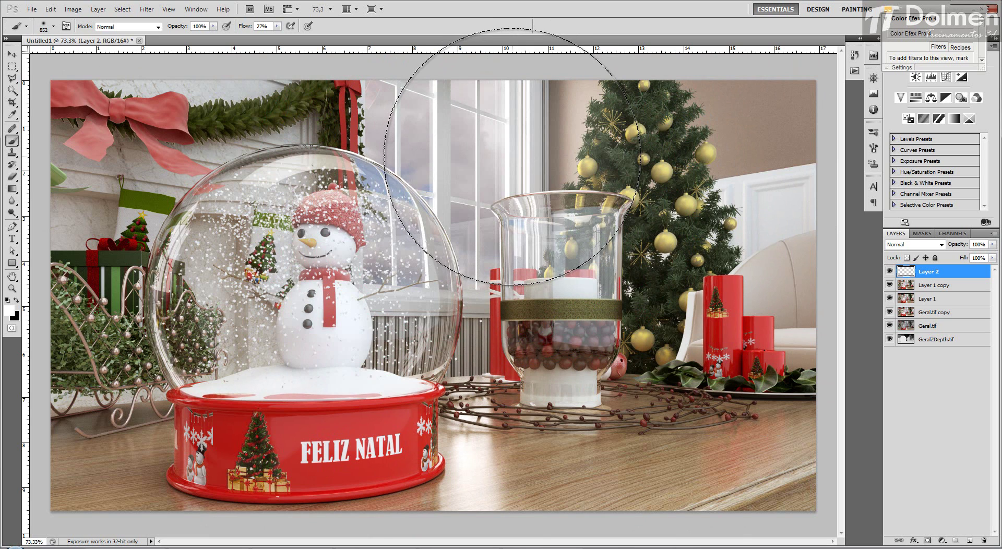
click(513, 156)
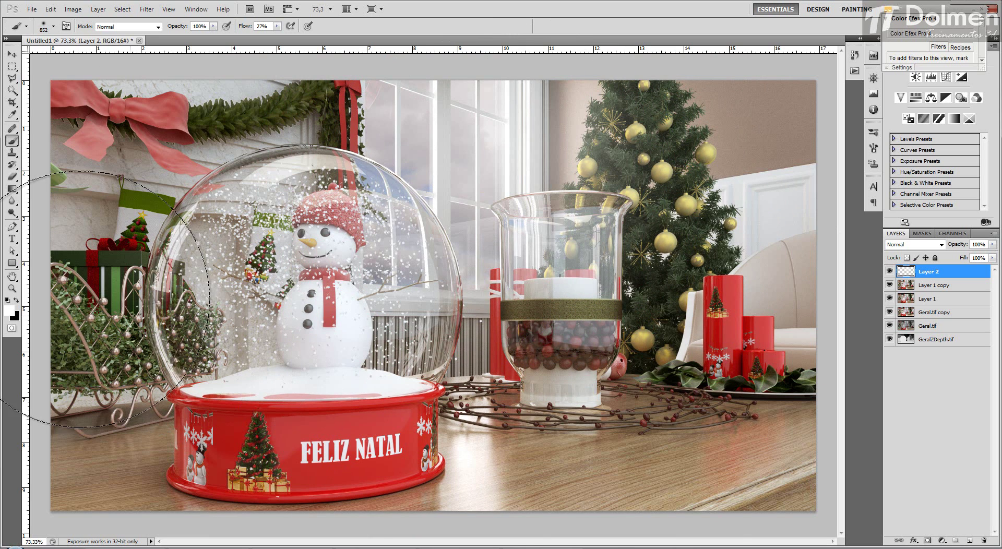
Step: Examine the Brush tool's size, hardness and available soft round brush presets
click(12, 55)
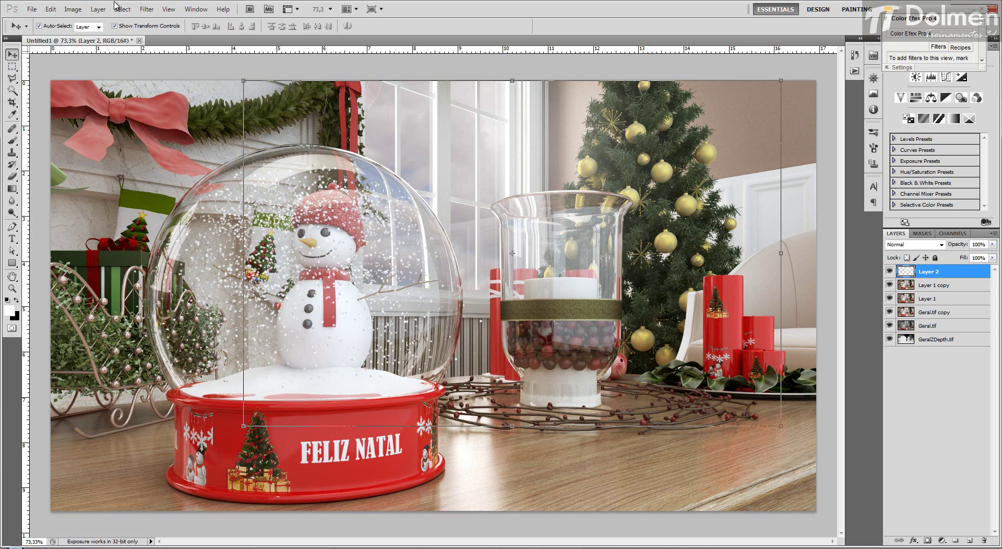
click(13, 140)
click(53, 26)
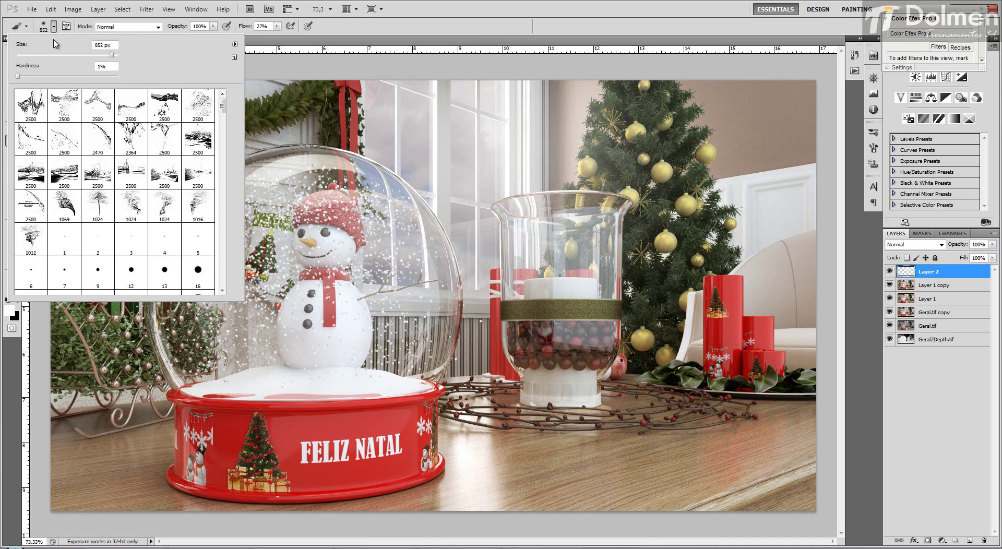
scroll(96, 199, down, 6)
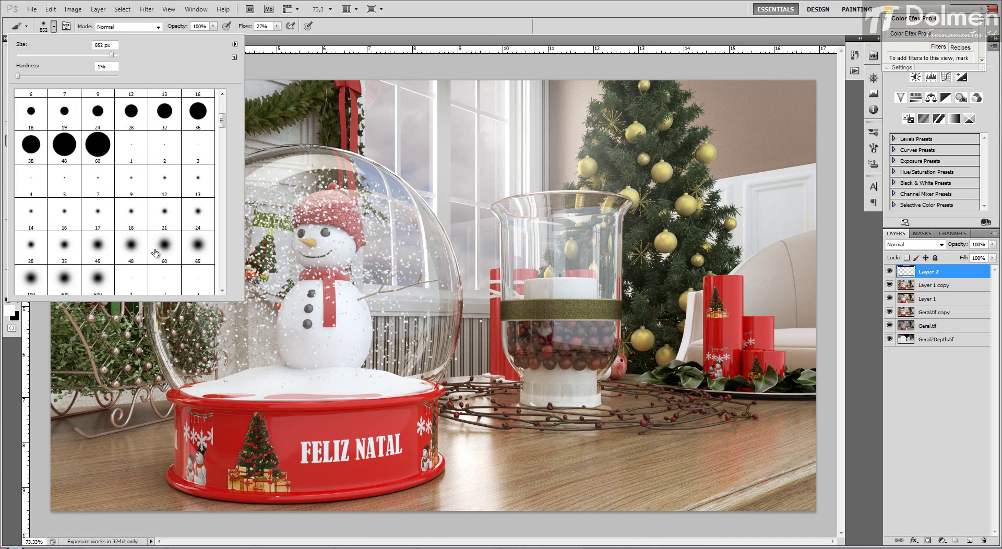
click(572, 11)
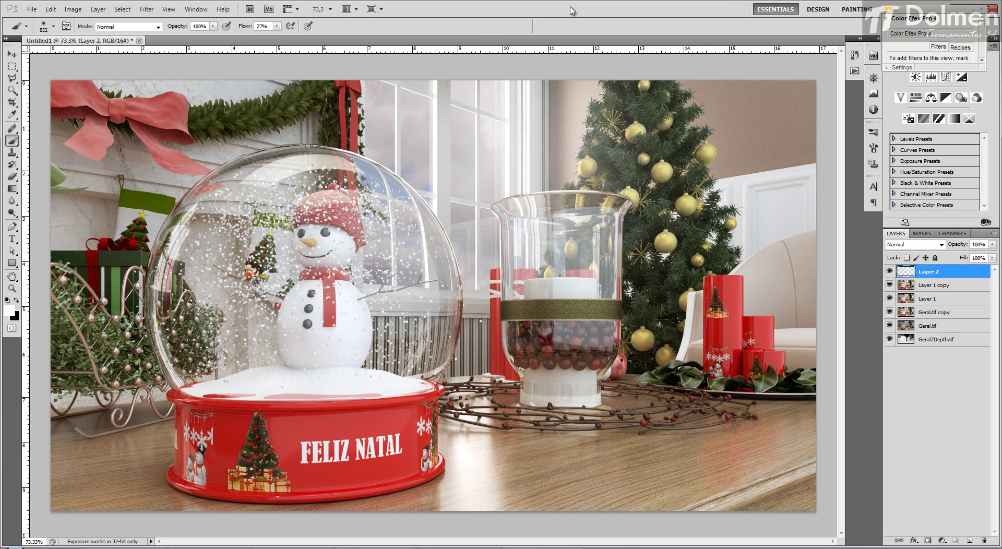
Step: Compare the image with Layer 2's white glow hidden and shown
click(890, 271)
click(889, 272)
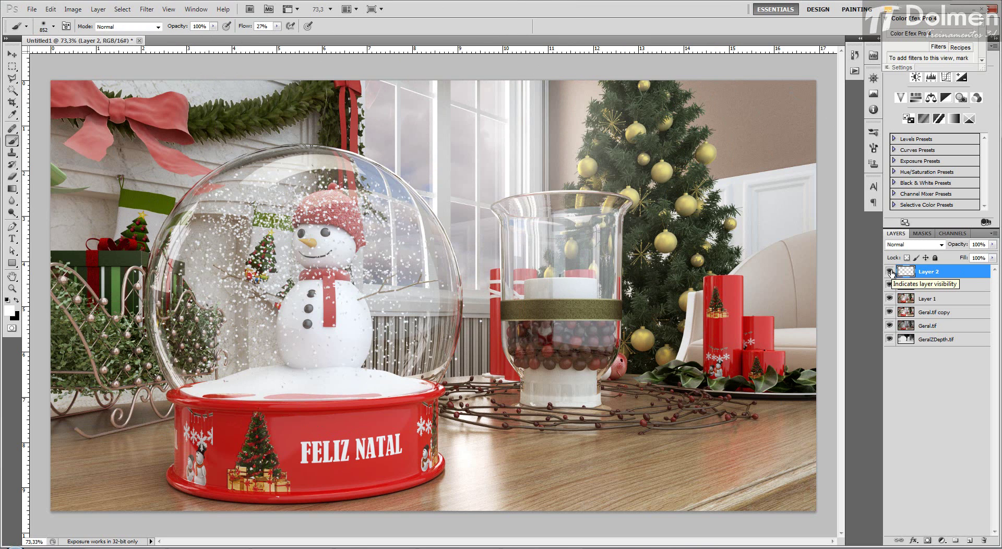
click(889, 272)
click(889, 271)
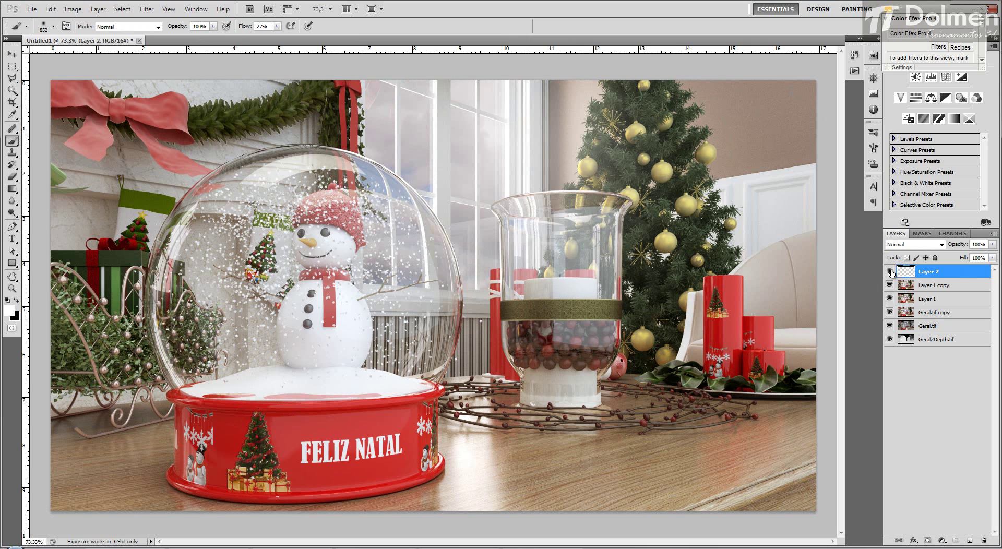
Step: Set Layer 2's blend mode to Screen and check the glow with the layer hidden and shown
click(943, 245)
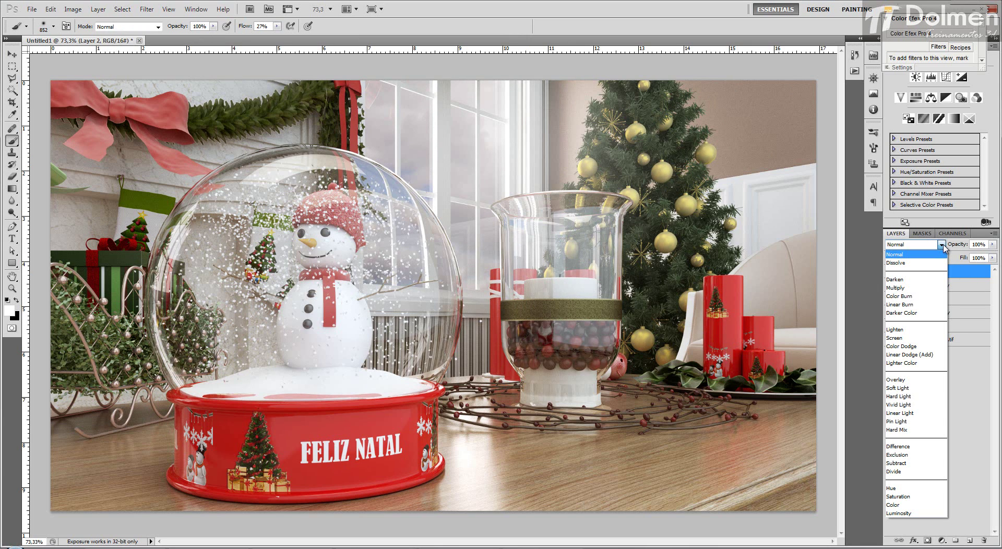
click(909, 338)
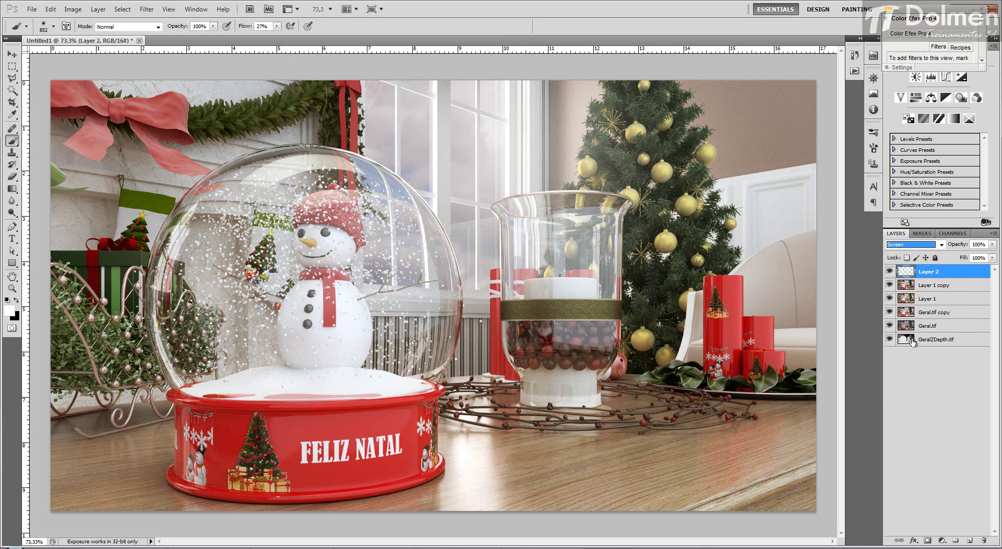
click(890, 271)
click(890, 271)
Step: Lower Layer 2's opacity to 69%, and reduce it further to 52%
click(992, 245)
drag(967, 258, 984, 256)
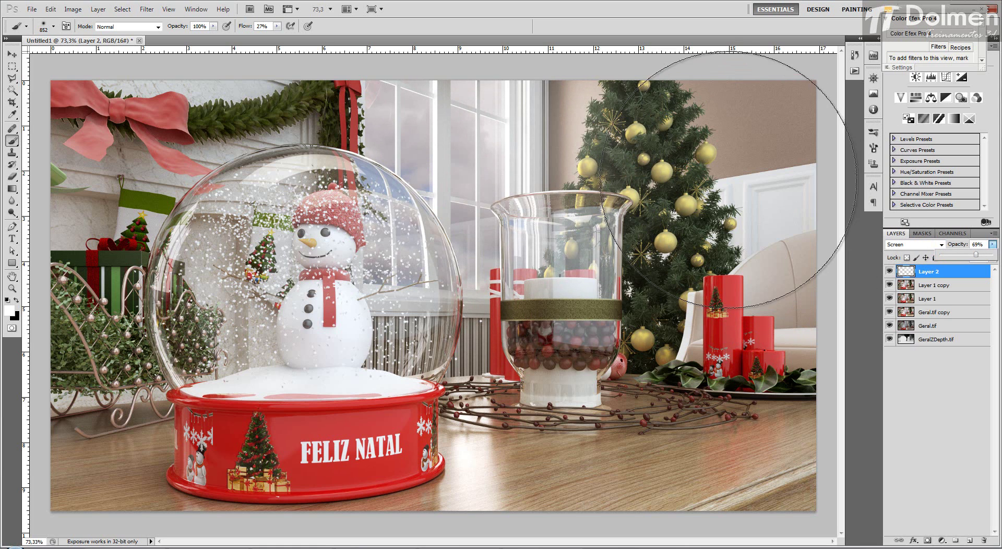
click(722, 173)
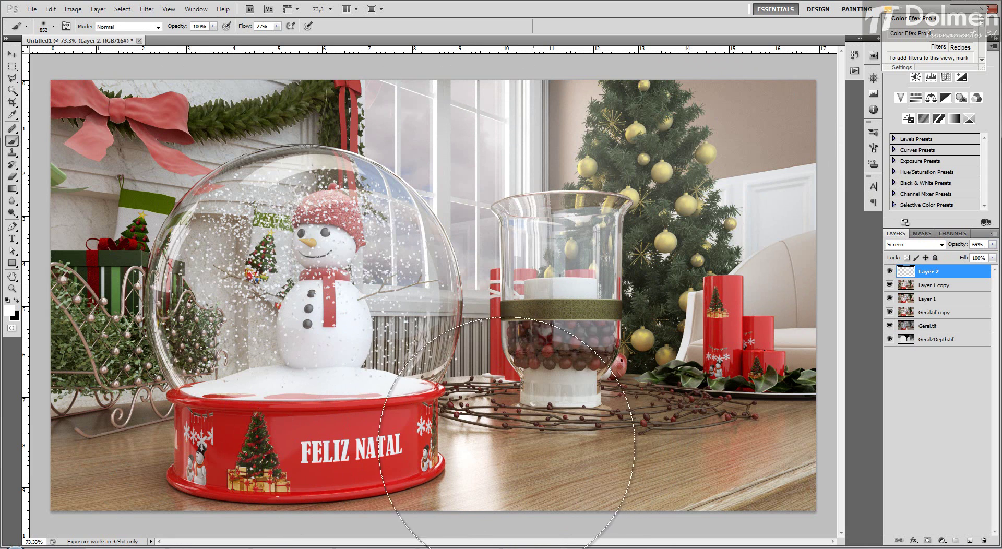
click(488, 432)
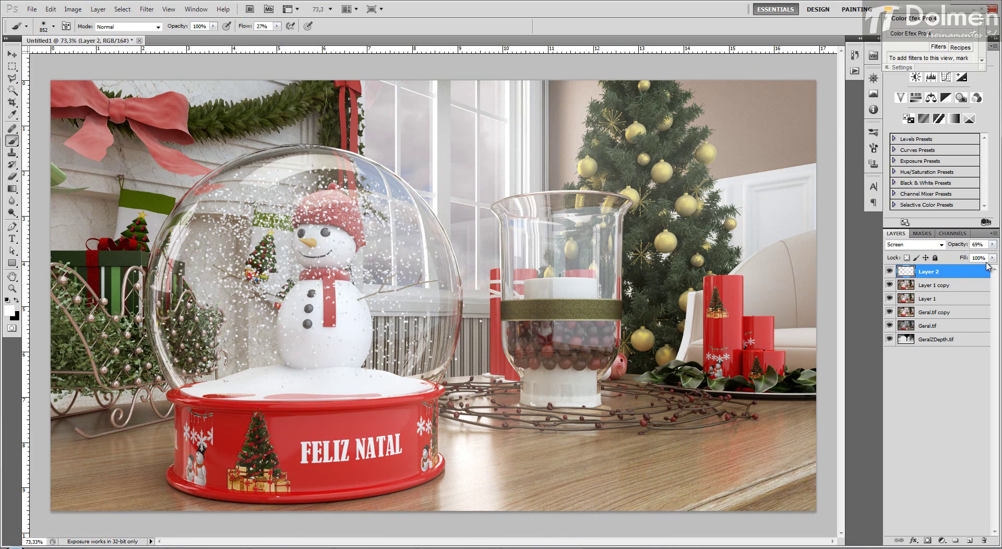
click(993, 244)
mouse_move(960, 260)
mouse_down()
mouse_move(974, 257)
mouse_move(965, 257)
mouse_up()
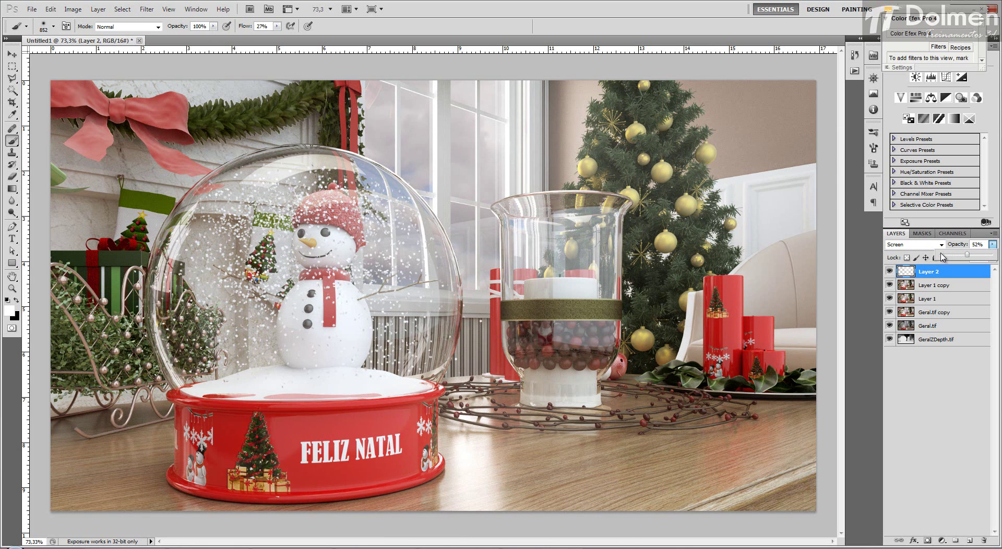
Step: Toggle Layer 2's visibility repeatedly to examine how the softened Screen glow affects the window and tree
click(891, 271)
click(891, 272)
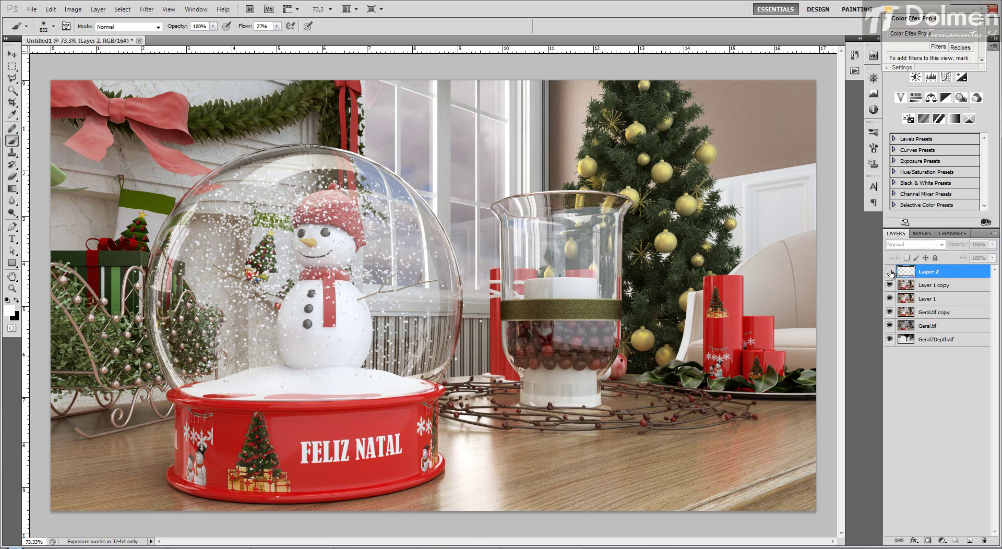
click(891, 272)
click(890, 271)
click(890, 272)
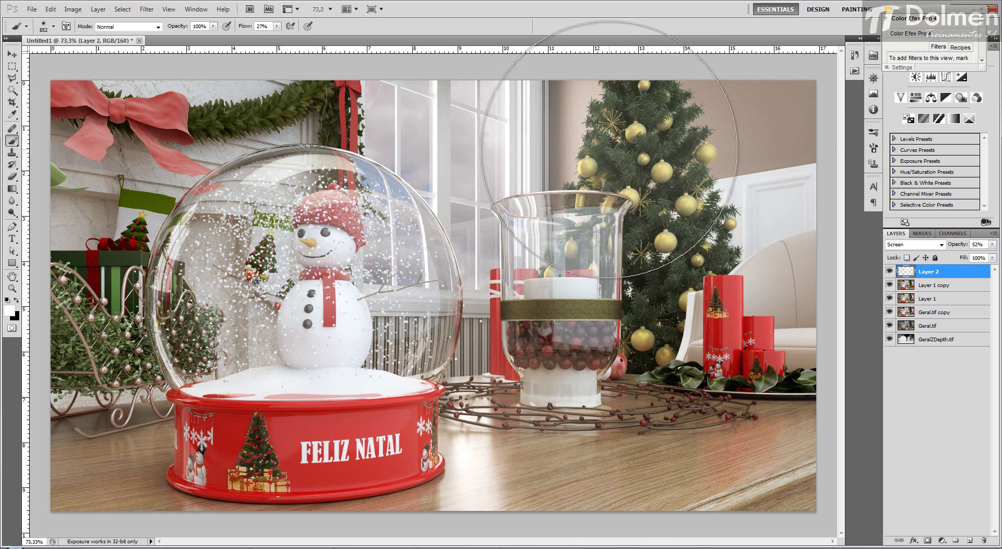
click(890, 271)
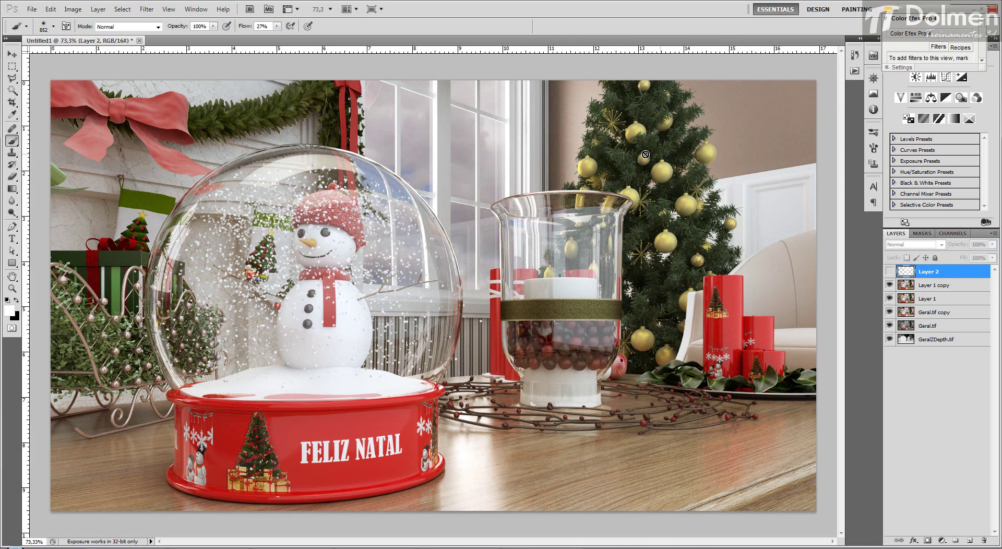
click(890, 272)
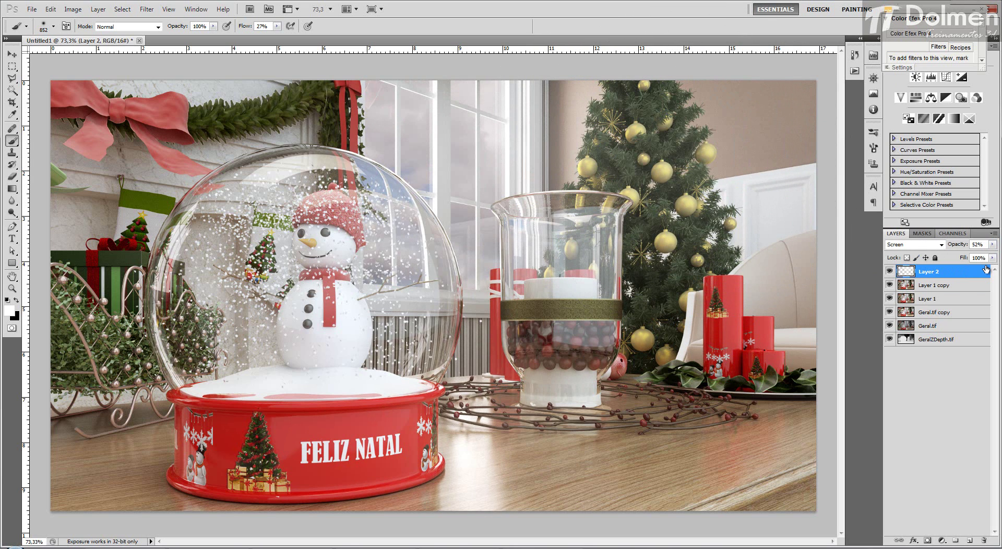
Step: Undo Layer 2's painted glow, blend mode and opacity changes, and set the layer's blend mode to Screen
drag(986, 267, 998, 384)
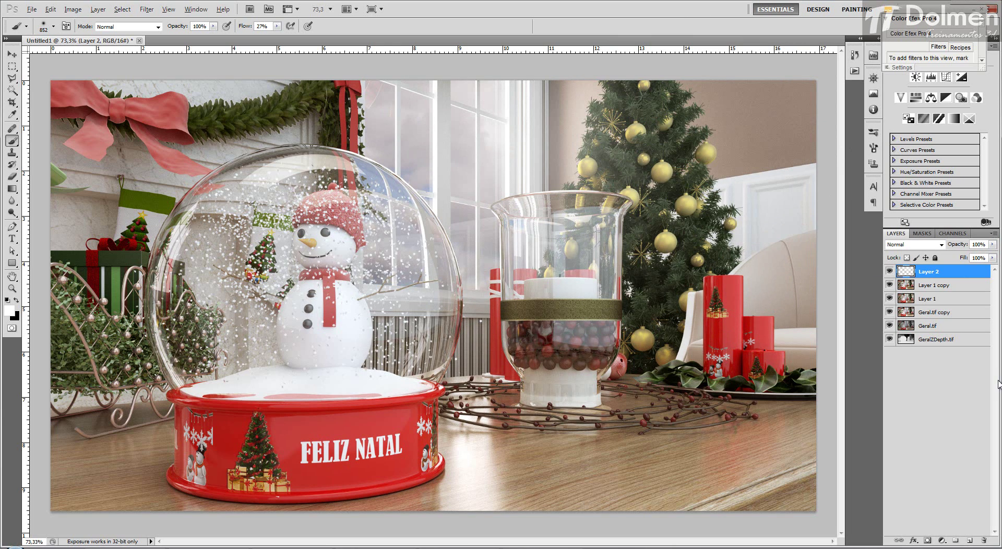
click(935, 245)
click(899, 337)
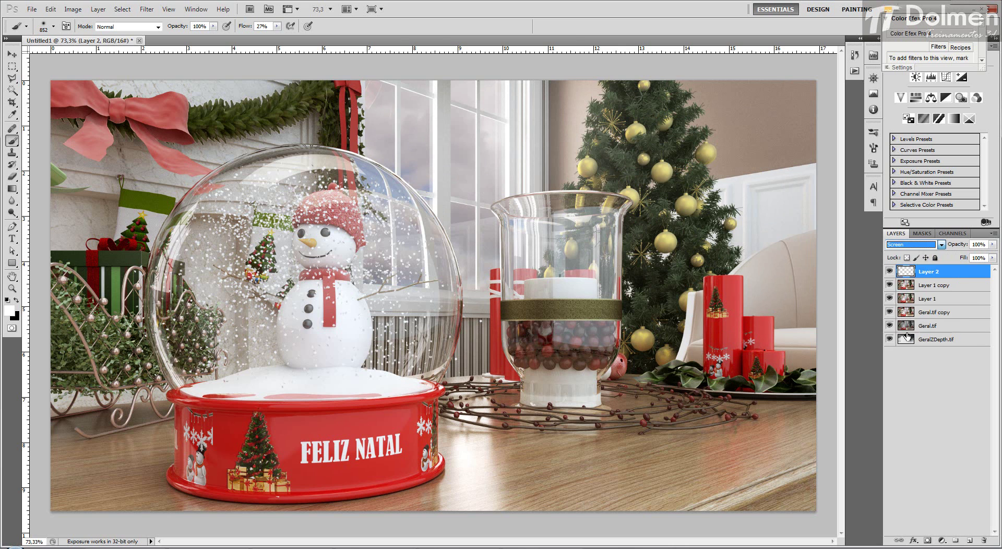
Step: Paint soft white glow dabs across the window and towards the glass vase on Layer 2 with a 743 px brush
click(461, 140)
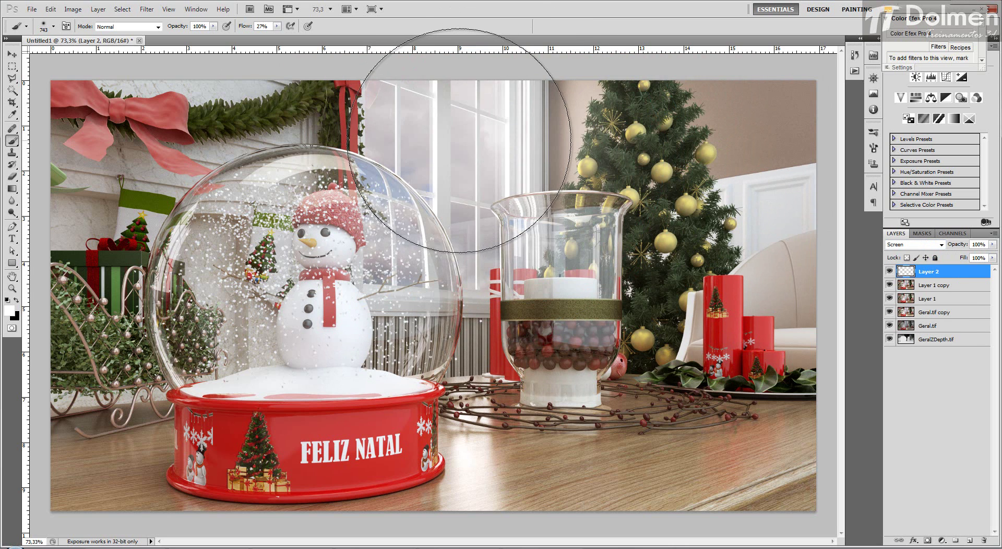
click(459, 141)
click(463, 231)
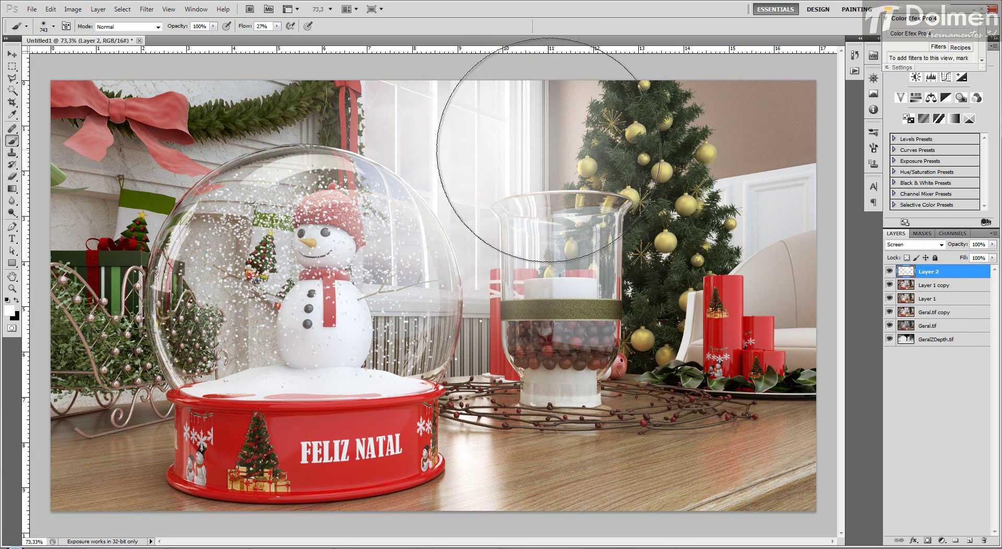
click(531, 150)
click(381, 132)
click(478, 274)
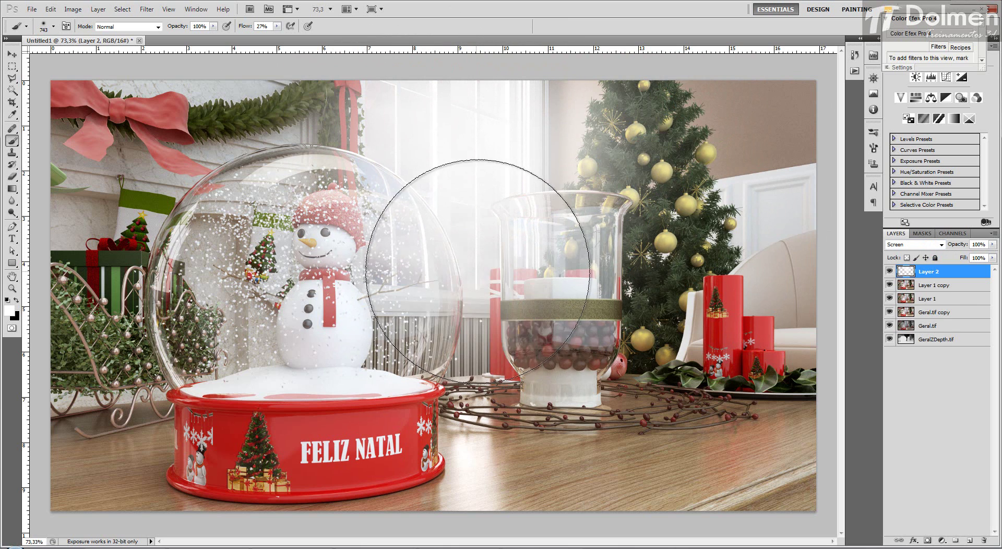
click(534, 269)
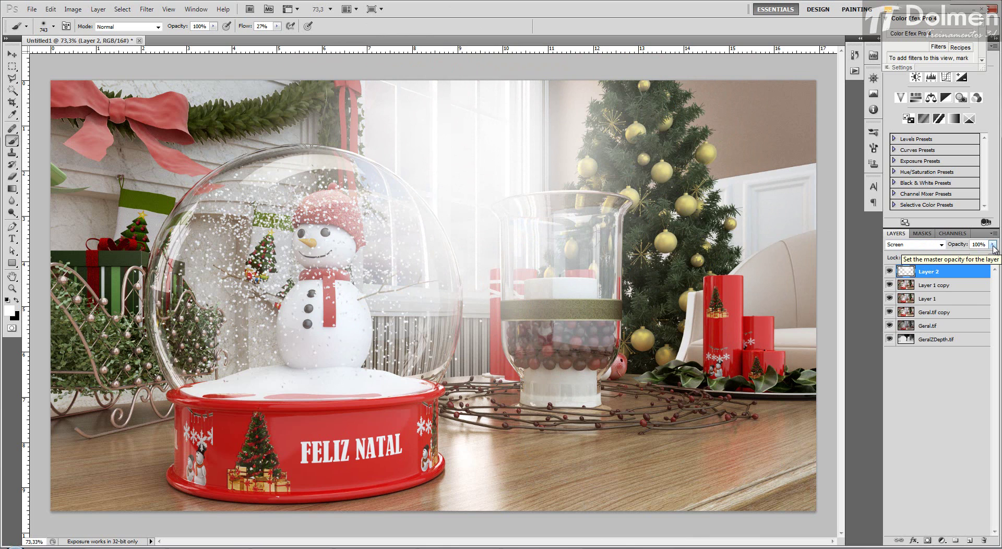
Step: Reduce Layer 2's opacity to 82%, compare the glow hidden and shown, and lower the opacity to 64%
mouse_move(993, 245)
mouse_down()
mouse_move(971, 257)
mouse_move(994, 257)
mouse_up()
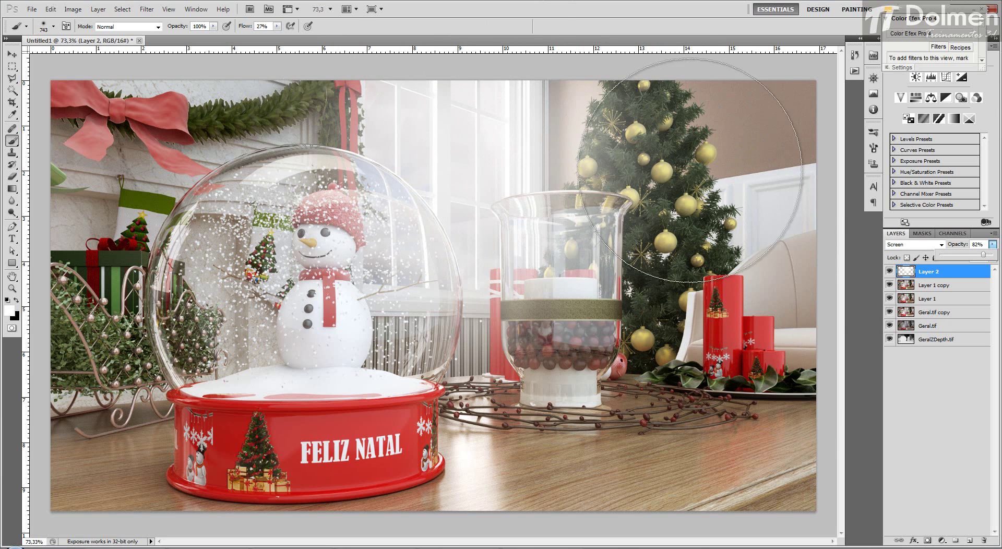
click(889, 271)
click(889, 271)
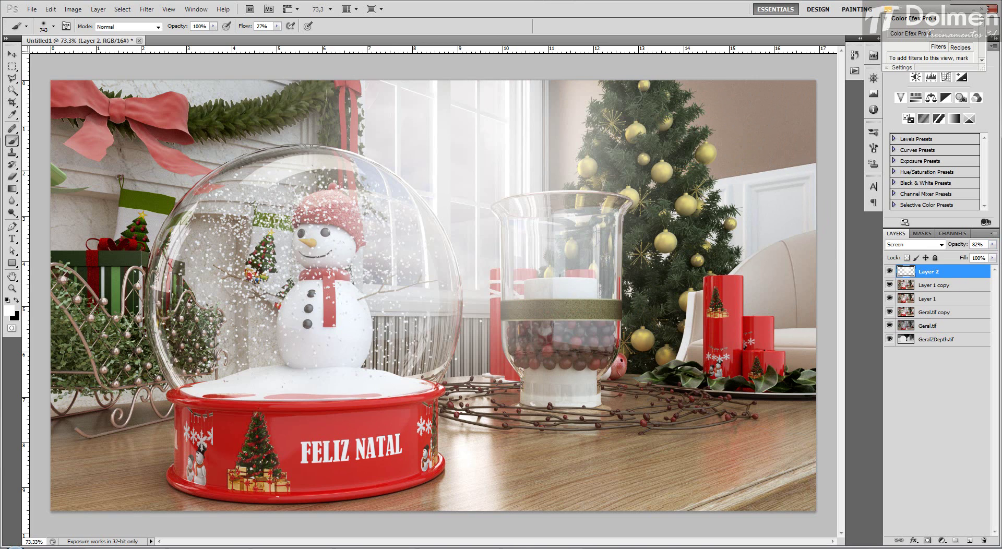
click(992, 244)
drag(973, 257, 976, 258)
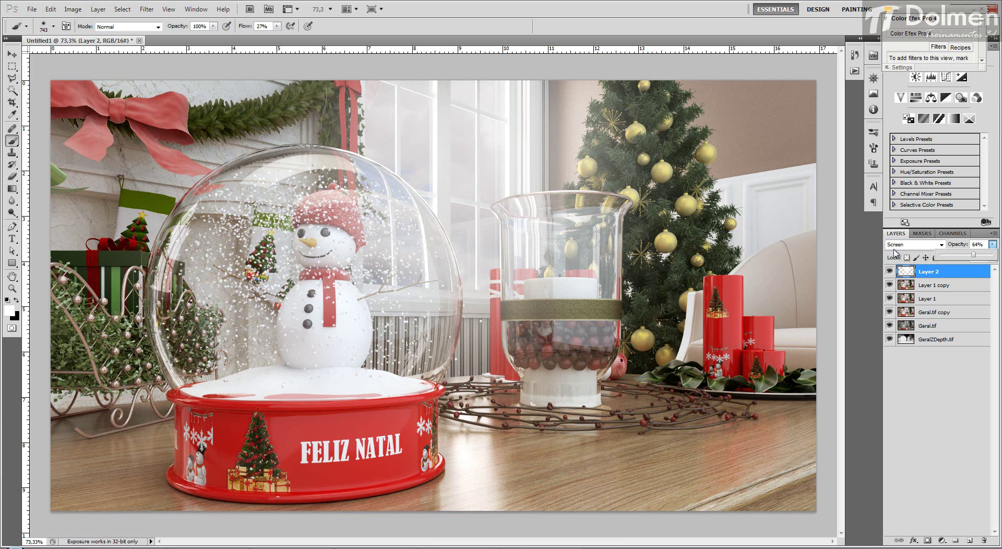
Step: Add a new empty layer above Layer 2 and hide Layer 2
click(937, 381)
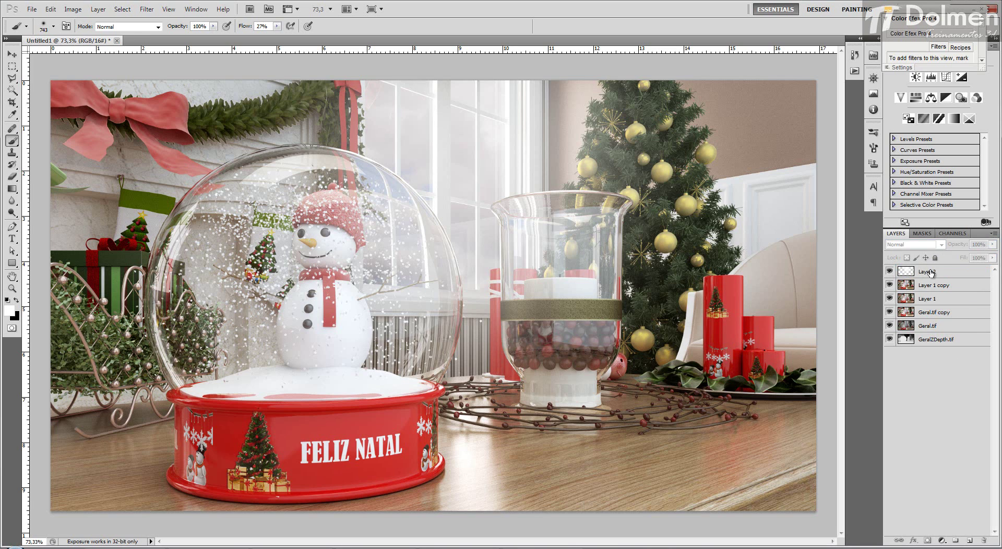
click(938, 273)
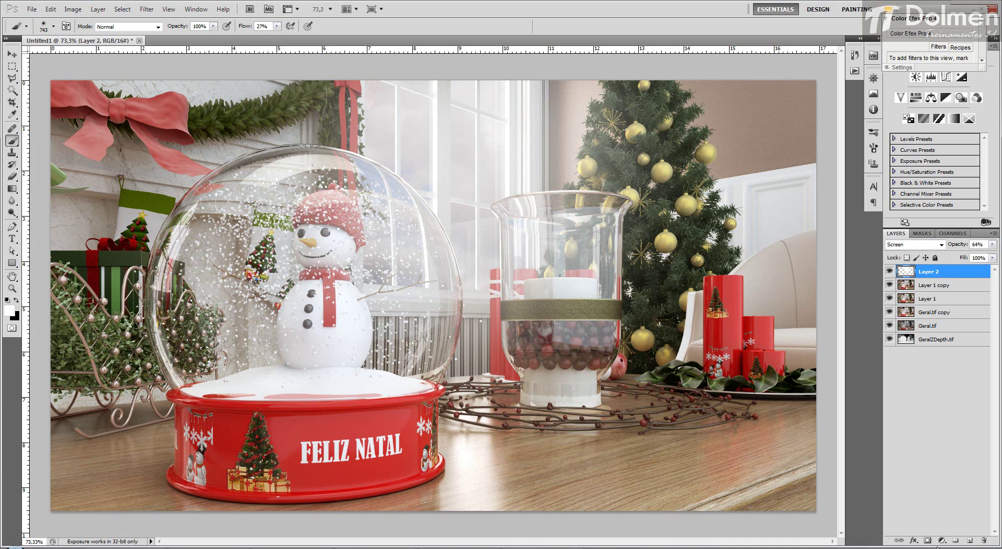
click(970, 542)
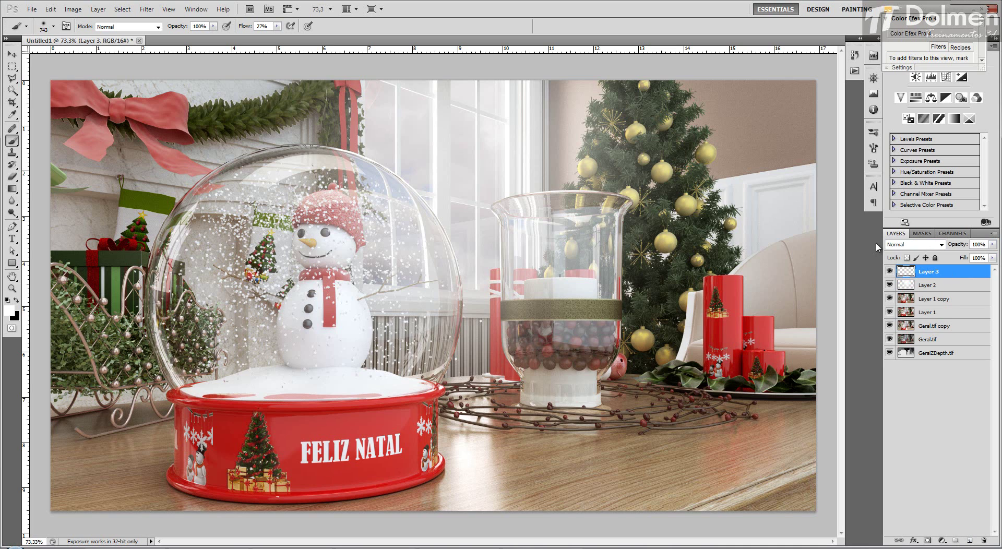
click(890, 286)
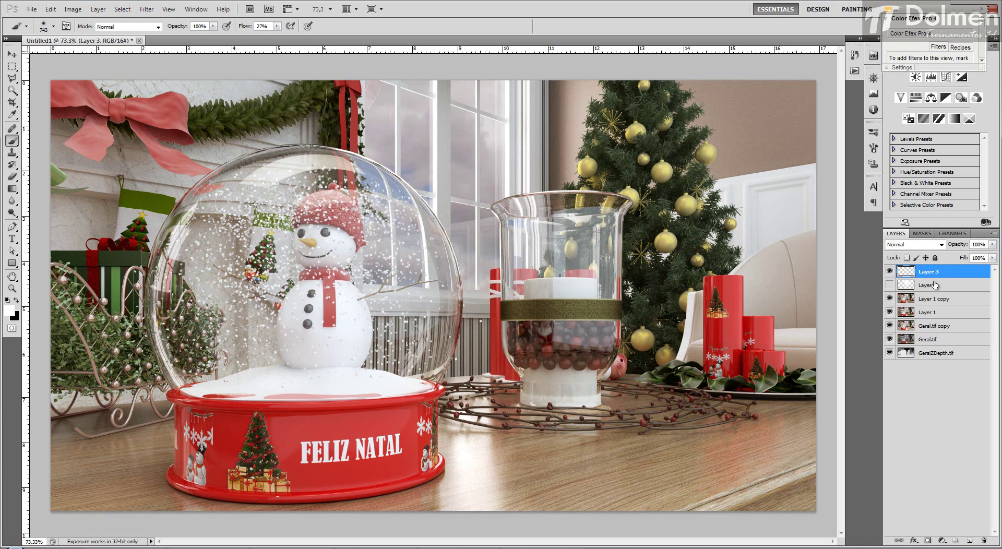
Step: Set Layer 3's blend mode to Color Dodge and paint soft white glow dabs over the window
click(924, 245)
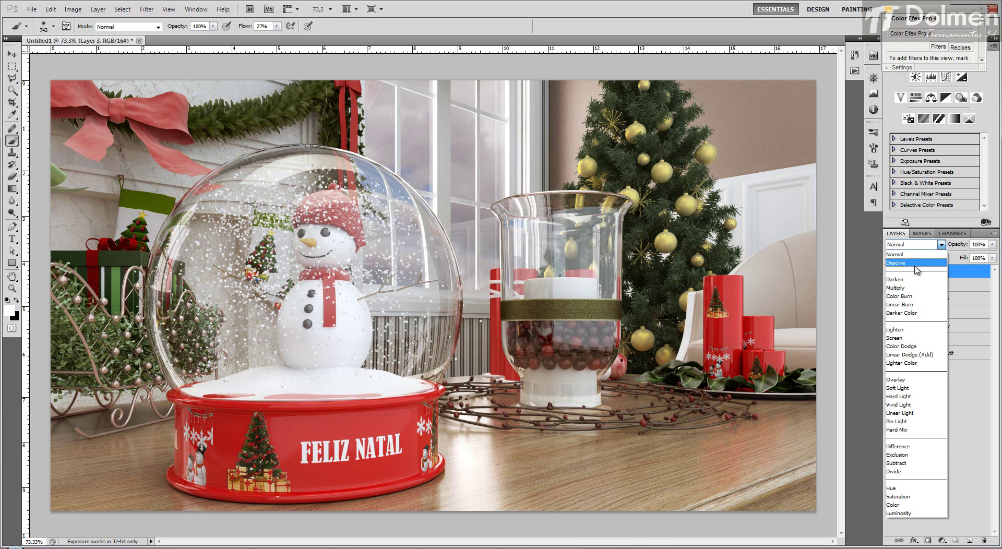
click(902, 346)
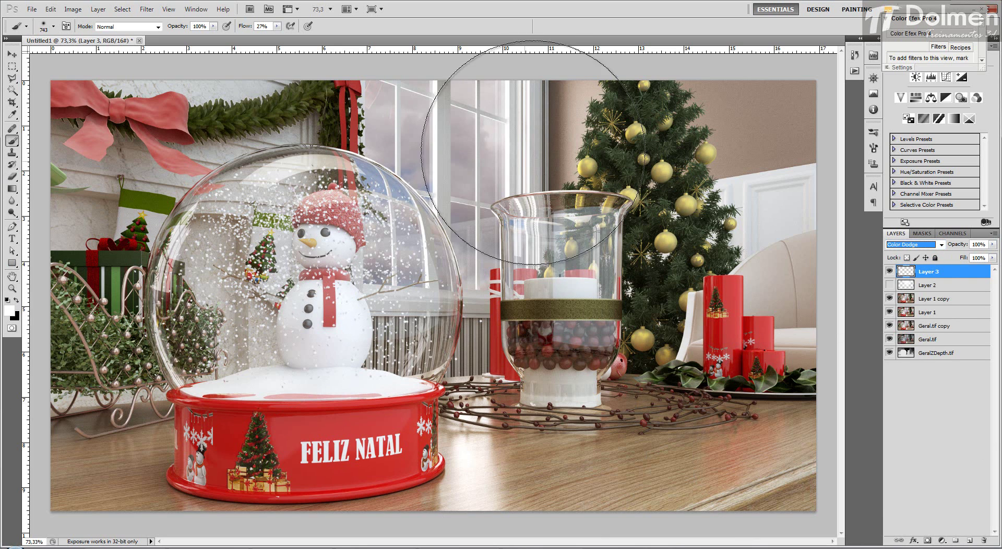
click(498, 155)
click(494, 188)
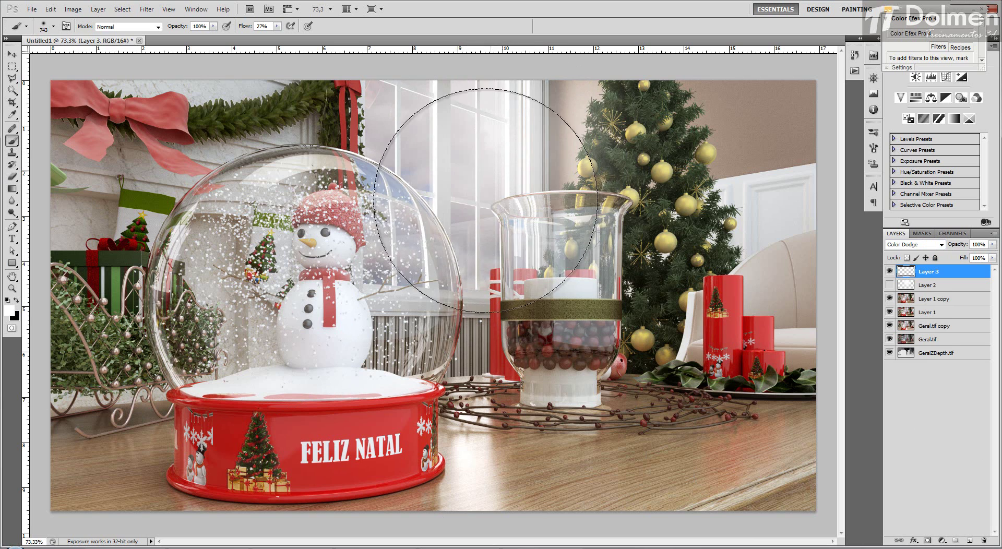
click(483, 206)
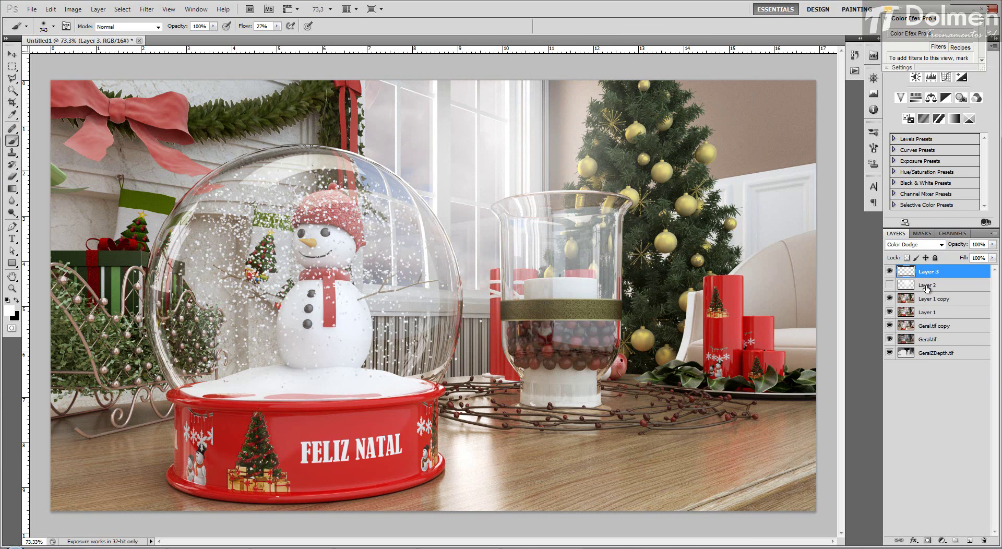
Step: Show Layer 2 again and compare the combined glow with Layer 3 hidden and shown
click(890, 285)
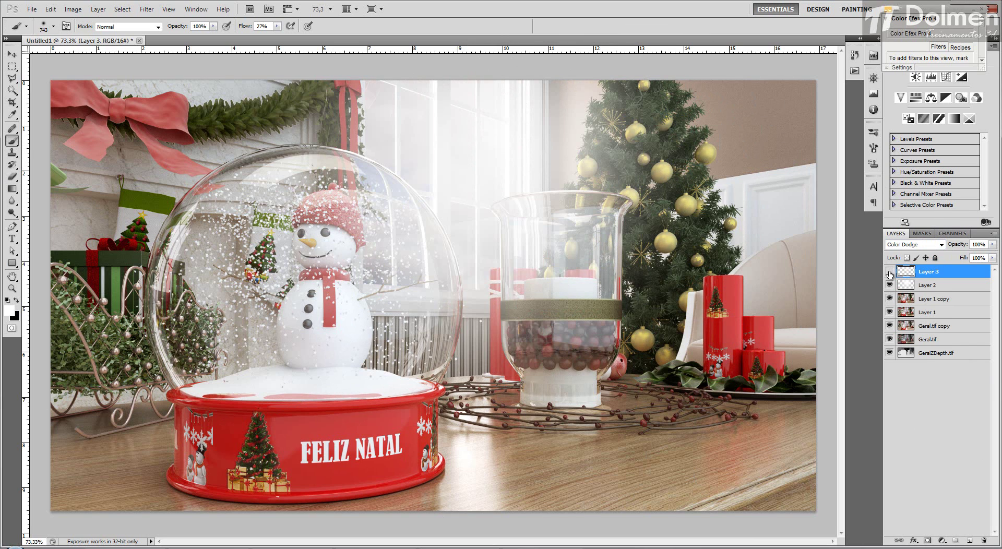
click(890, 272)
click(890, 272)
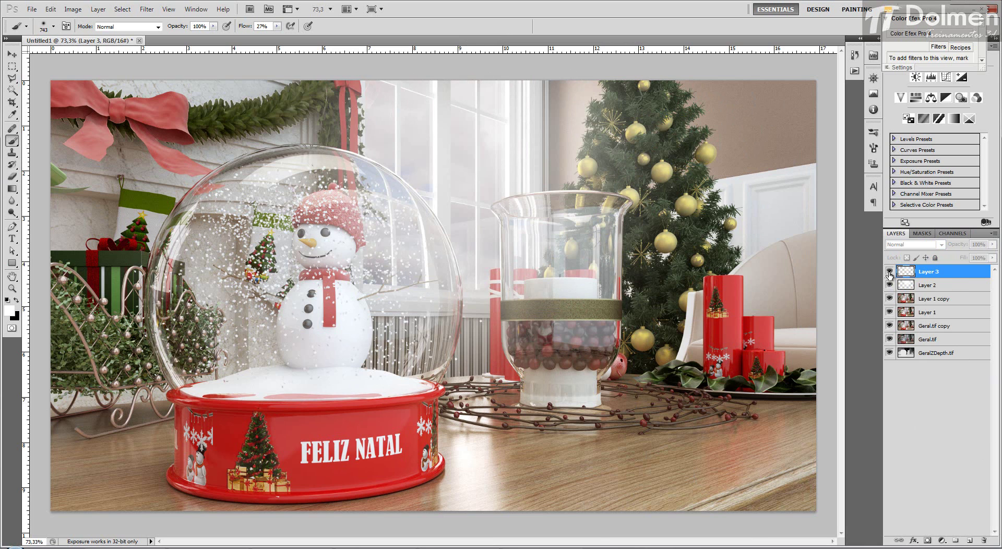
Step: Hide Layer 2 and paint a soft white glow over the red candles beside the tree on Layer 3 with a 1133 px brush
click(890, 285)
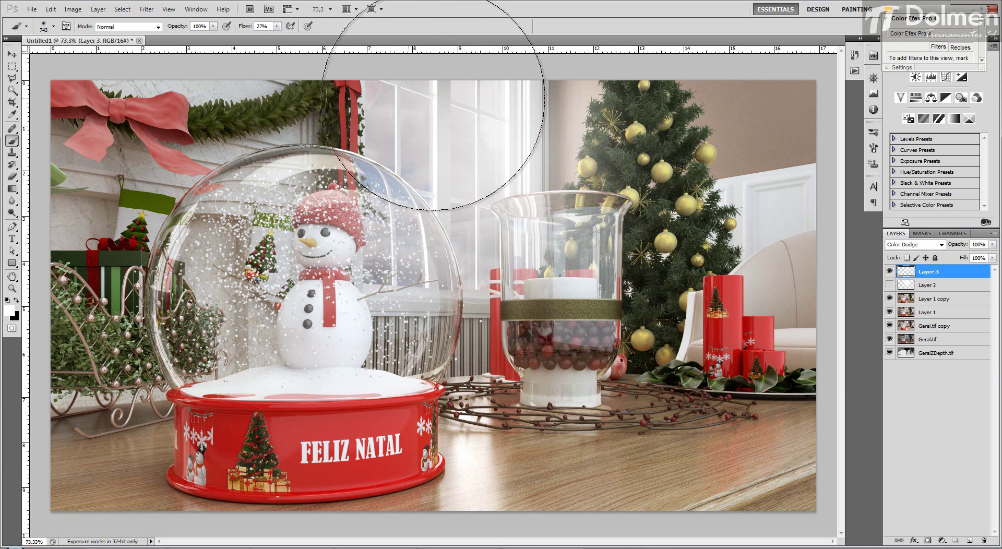
drag(244, 319, 319, 308)
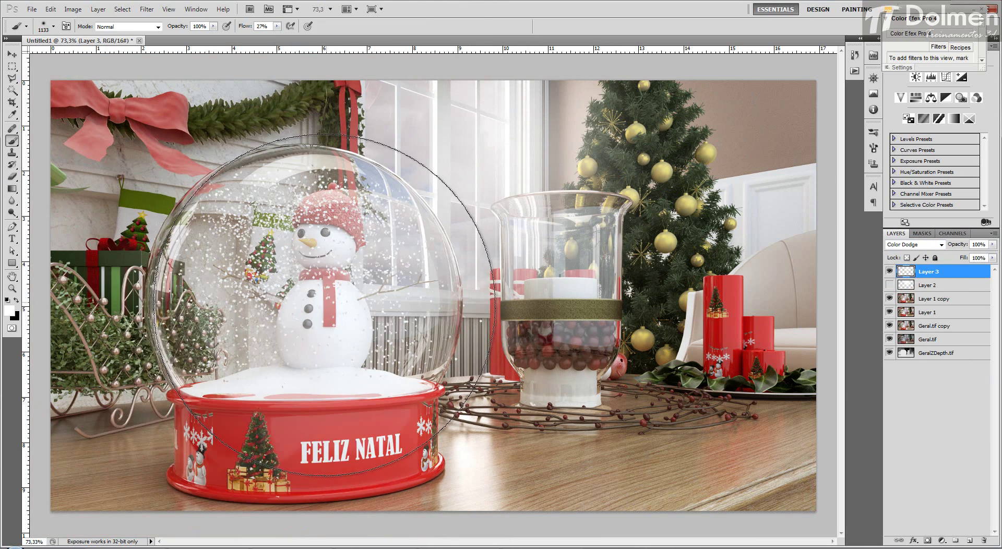
click(701, 355)
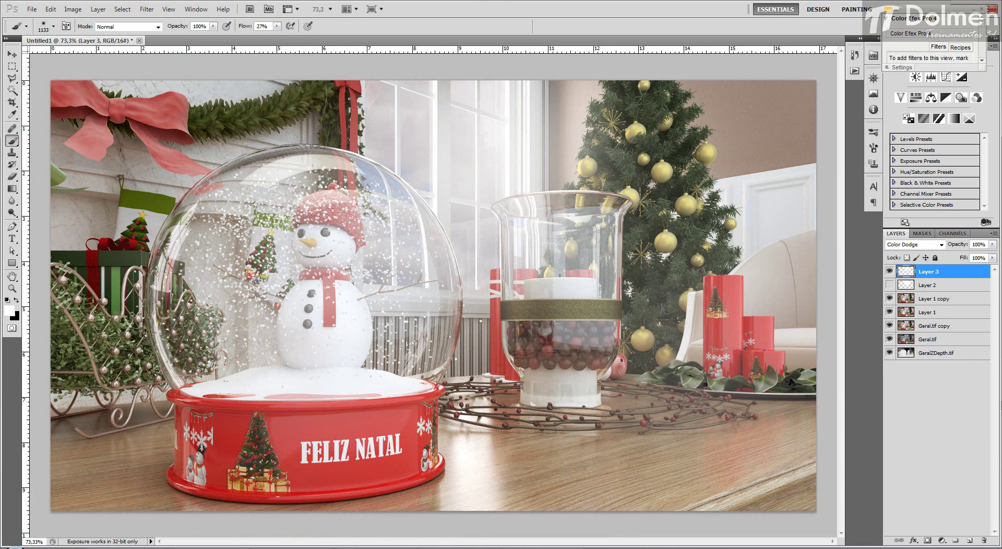
Step: Try Layer 3 at 68% opacity, compare the image with it hidden and shown, and undo back past the white glow strokes
drag(993, 244, 972, 255)
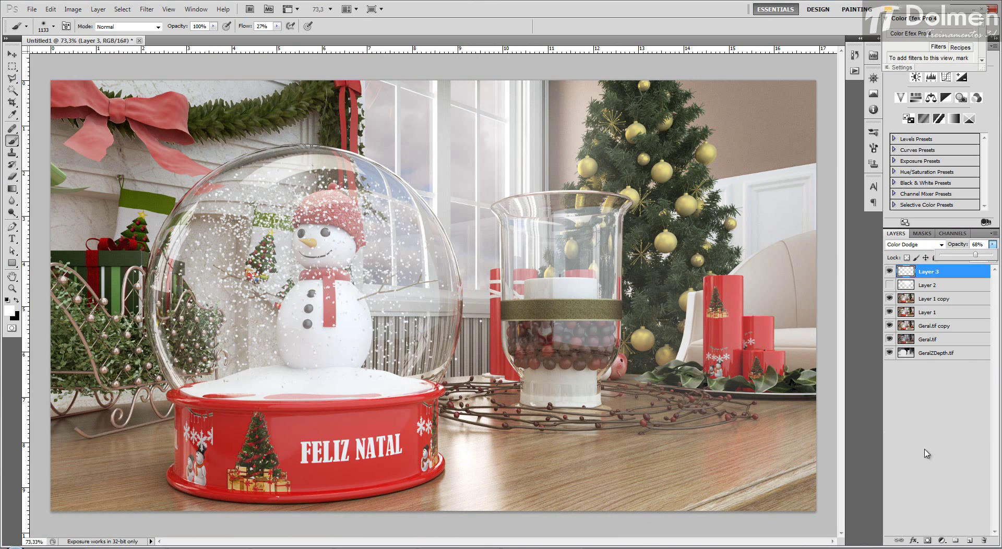
click(889, 272)
click(889, 271)
click(890, 272)
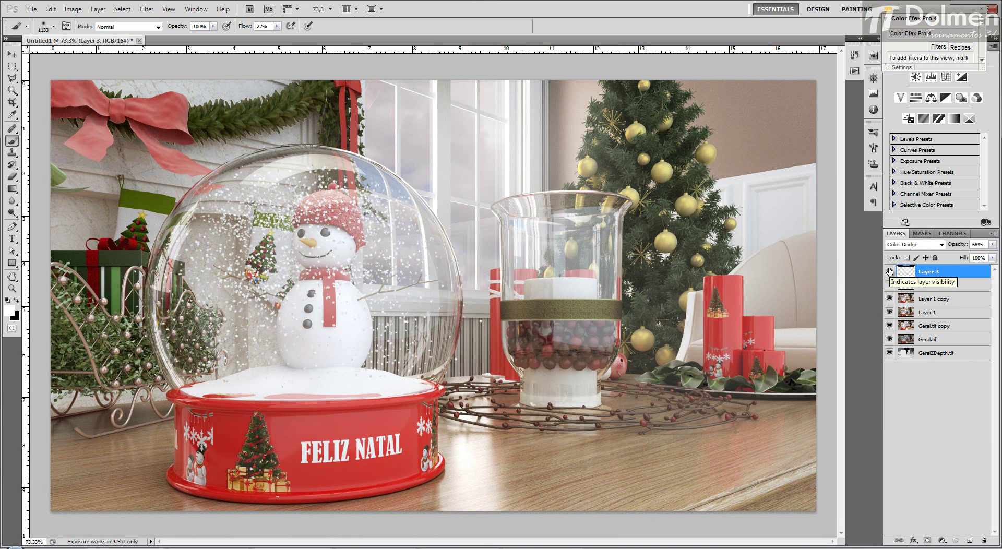
key(ctrl+z)
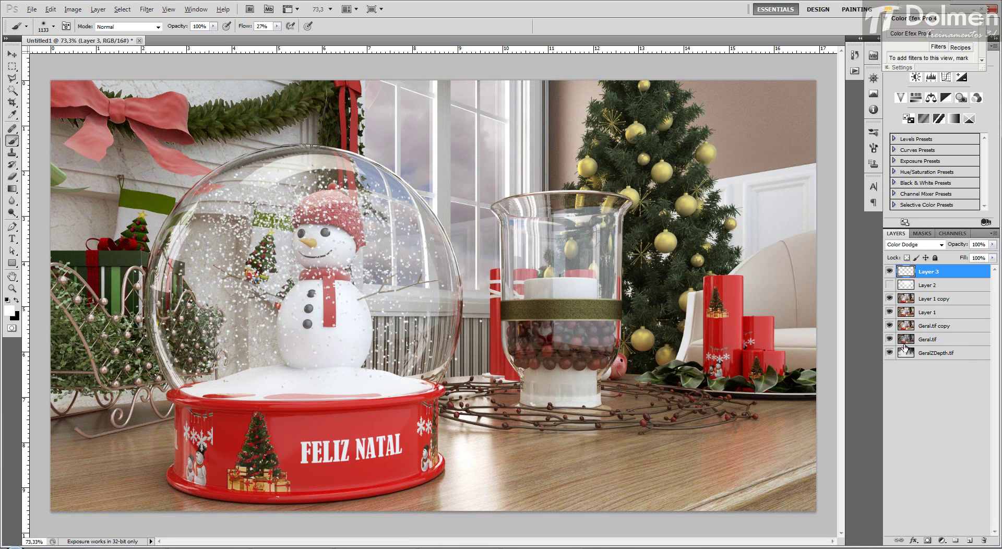
Step: Set the foreground colour to a light orange for the brush
click(11, 313)
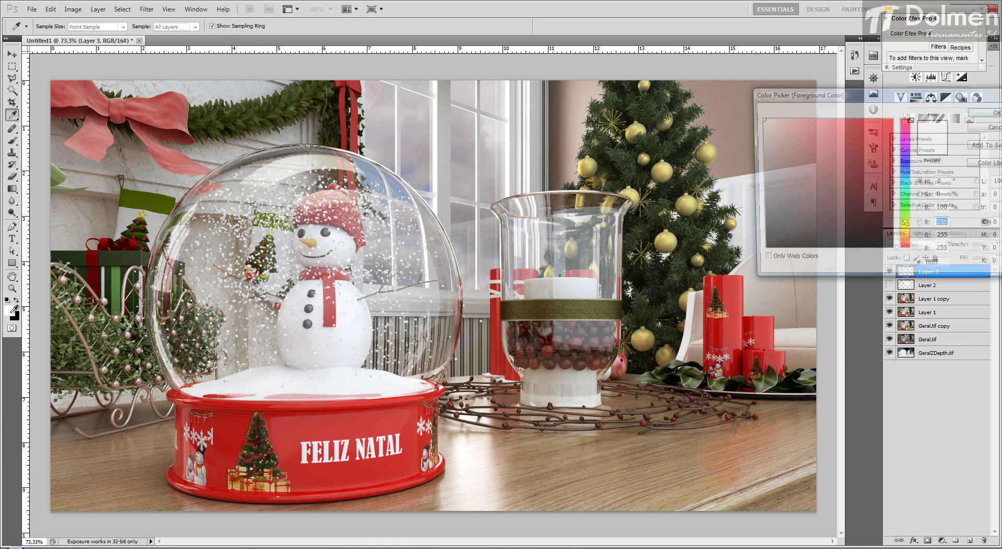
drag(911, 230, 911, 240)
click(847, 157)
mouse_move(847, 157)
mouse_down()
mouse_move(819, 118)
mouse_move(823, 127)
mouse_up()
click(998, 112)
key(b)
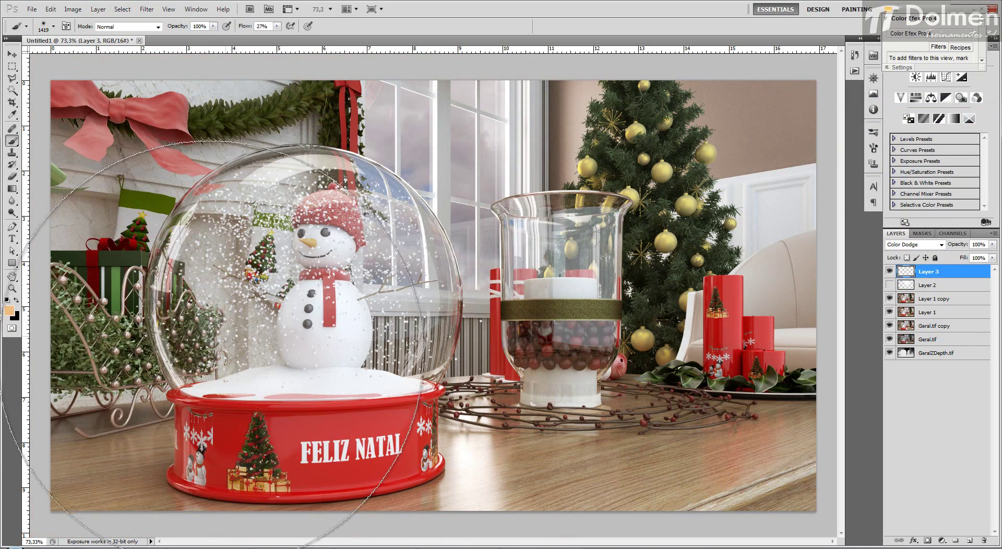
Step: Paint a warm orange glow over the snow globe's left side, the glass vase and the red bow with a 1419 px brush
click(211, 355)
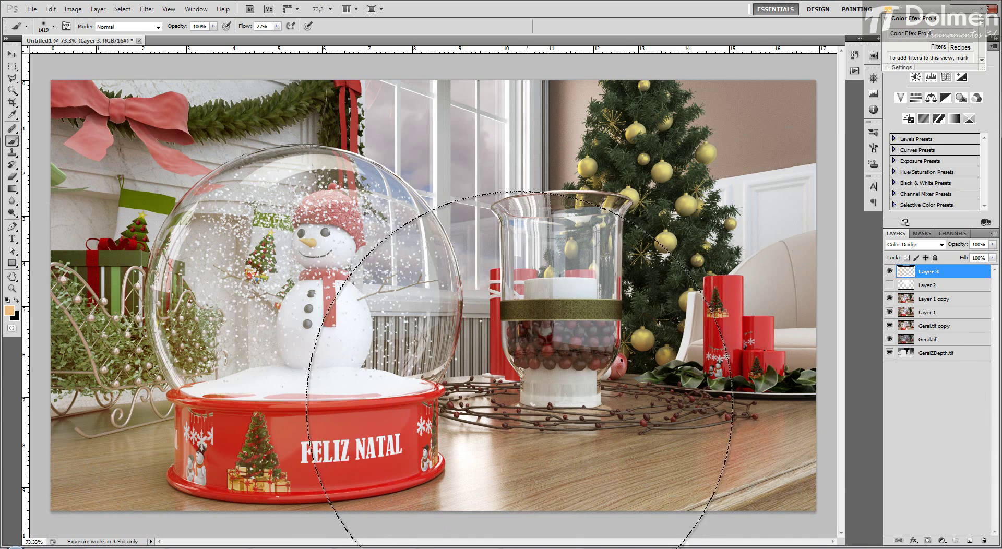
click(529, 400)
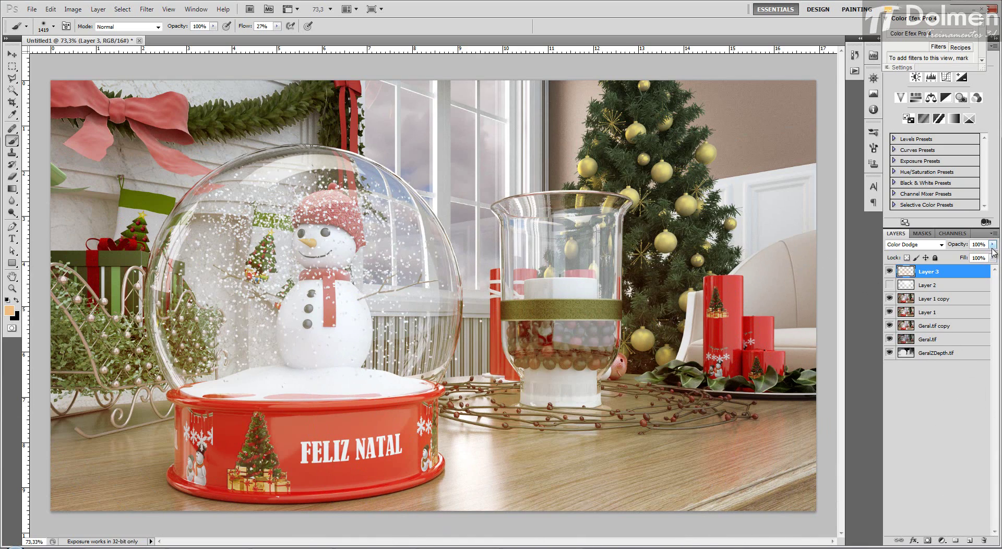
click(142, 155)
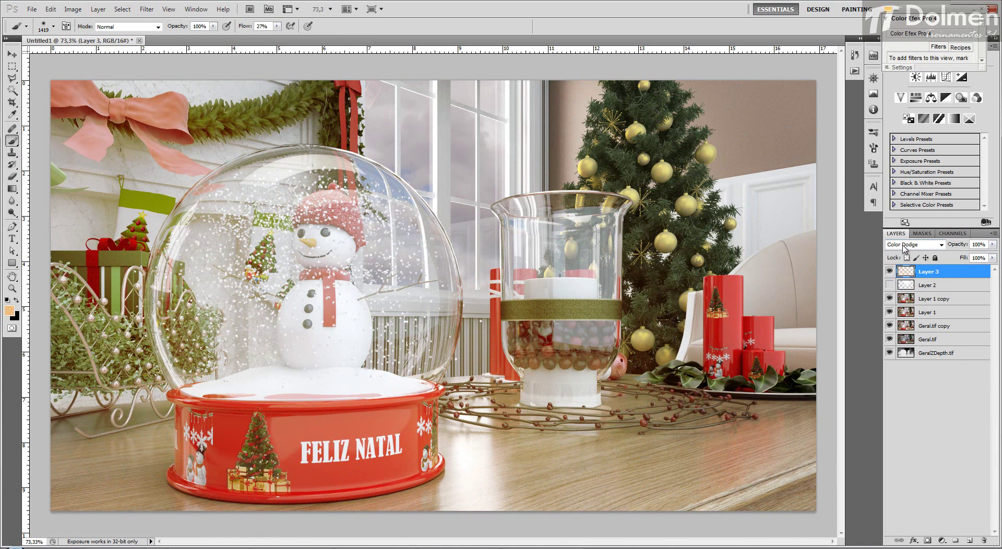
Step: Lower Layer 3's opacity to 43%, compare the image with and without the layer, and reduce the opacity to 23%
mouse_move(993, 244)
mouse_down()
mouse_move(948, 258)
mouse_move(962, 255)
mouse_up()
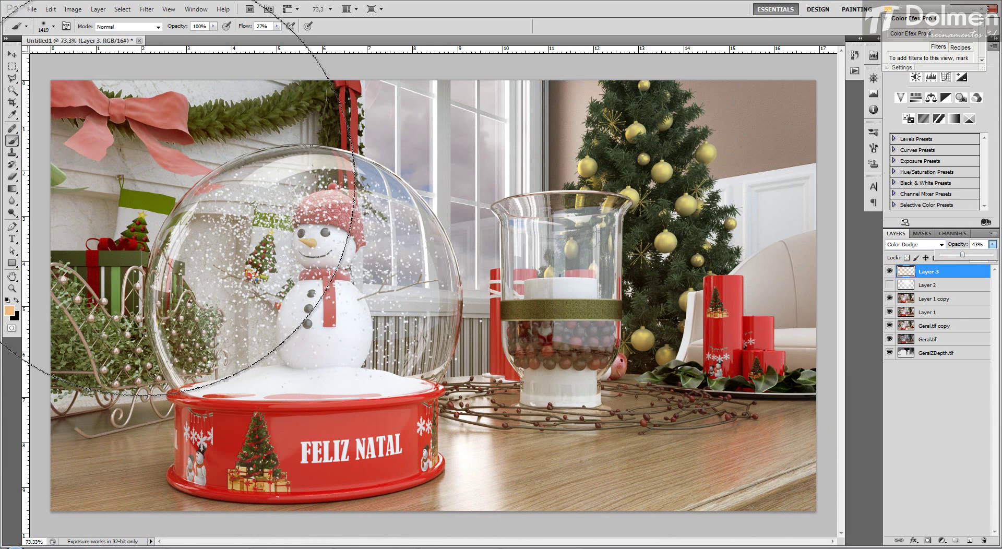
click(890, 271)
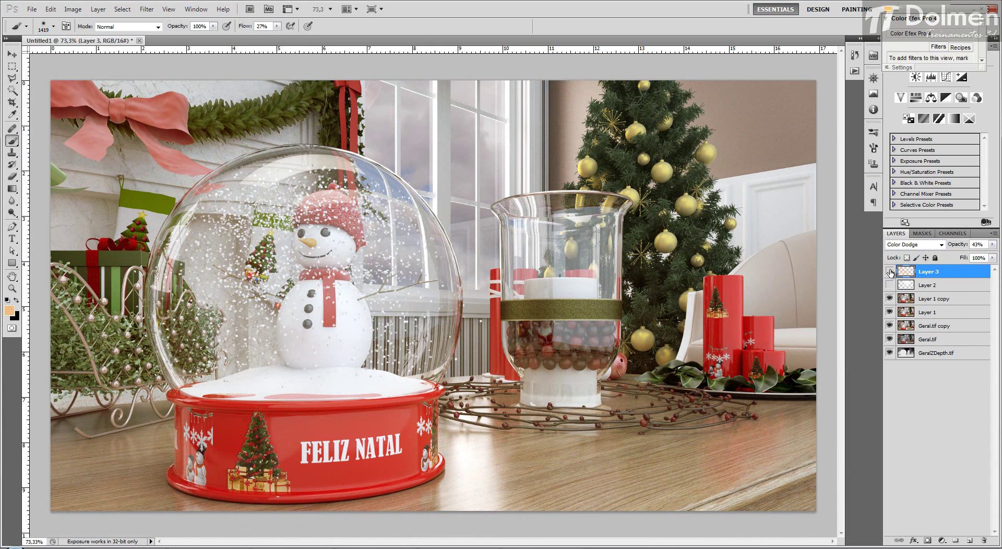
click(890, 271)
click(890, 271)
drag(993, 244, 956, 257)
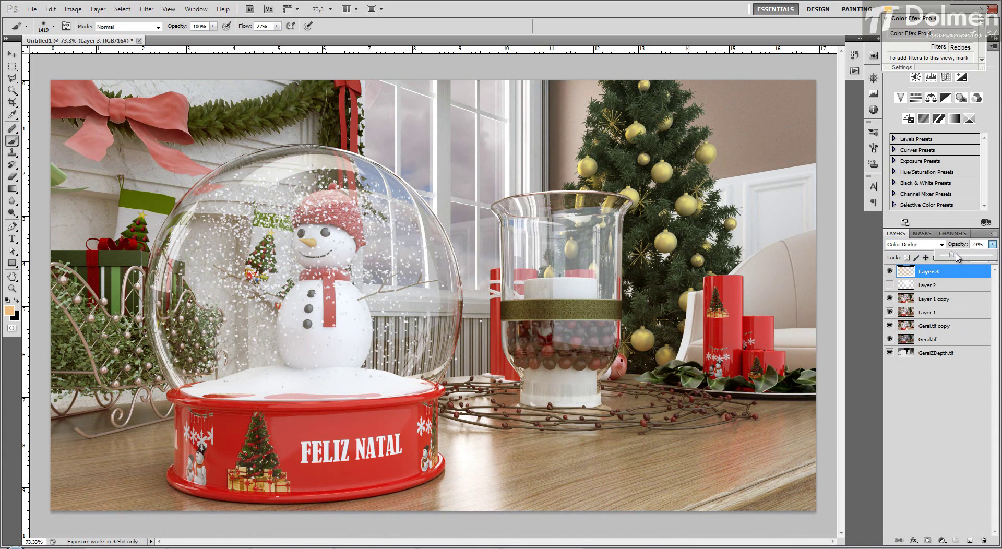
Step: Undo the opacity changes and the orange glow strokes on Layer 3
click(968, 438)
key(ctrl+alt+z)
key(ctrl+alt+z)
key(ctrl+alt+z)
key(ctrl+alt+z)
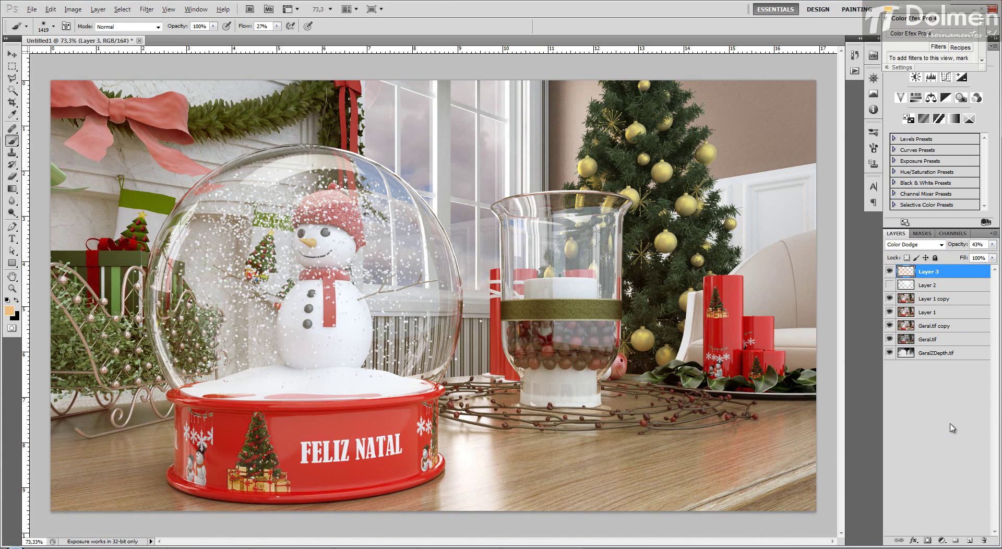
key(ctrl+alt+z)
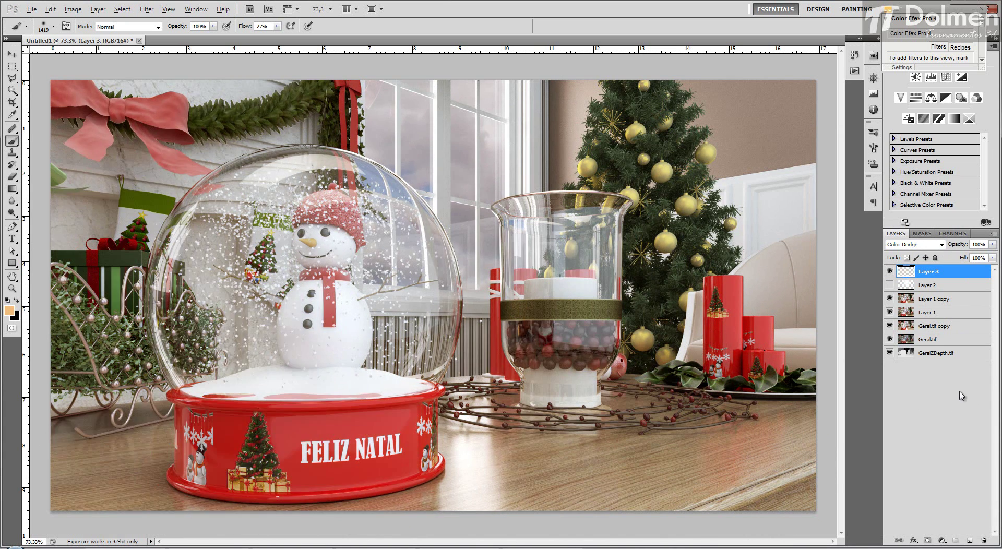
Step: Set the foreground colour to light blue, hex 52bbfd
click(11, 311)
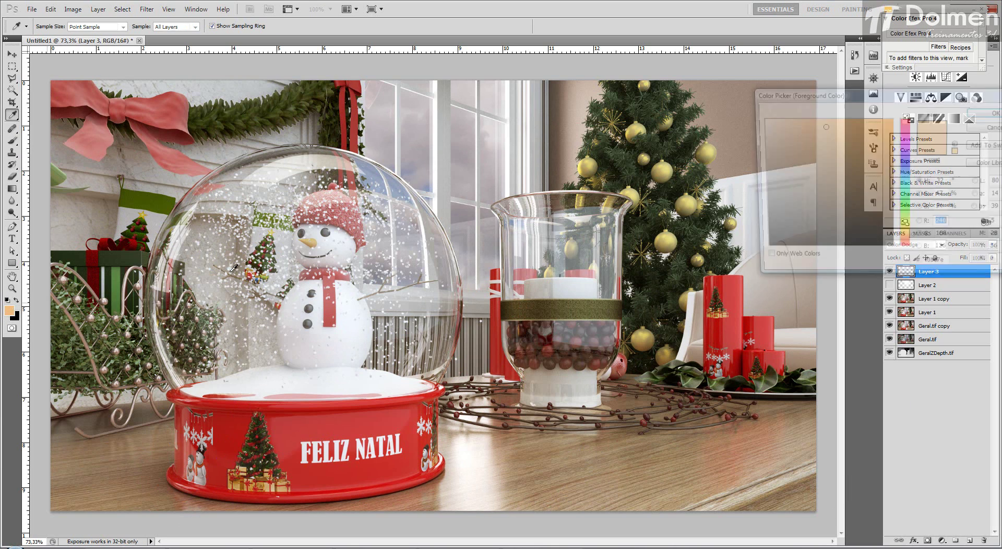
click(907, 178)
drag(814, 151, 850, 119)
click(985, 112)
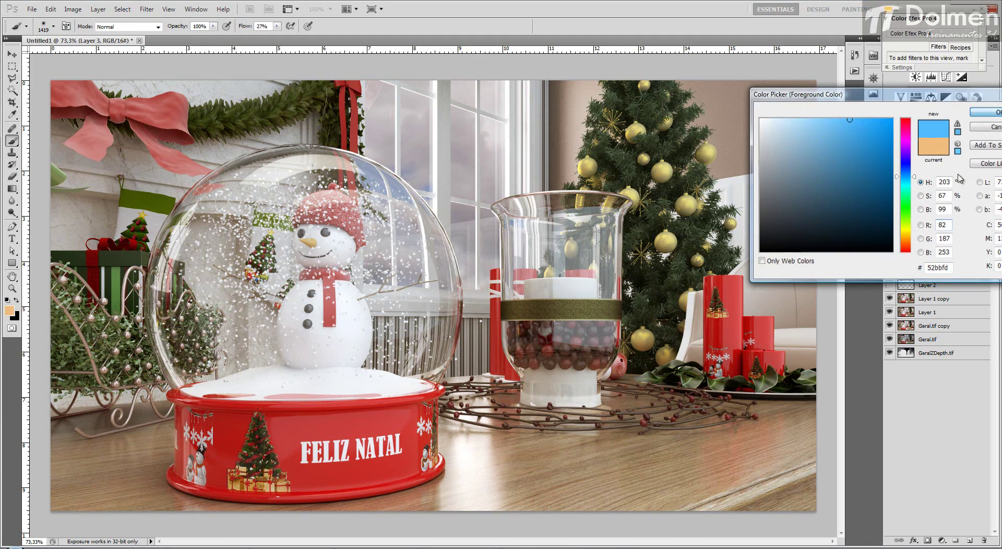
Step: Paint a blue glow on Layer 3 over the window, glass vase, Christmas tree and candles with the 1419 px brush
click(458, 208)
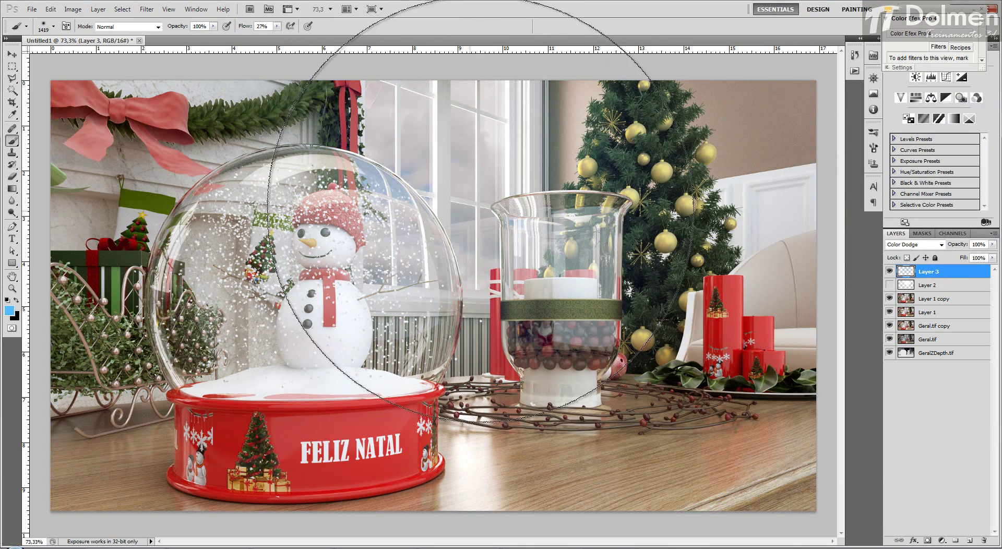
click(630, 269)
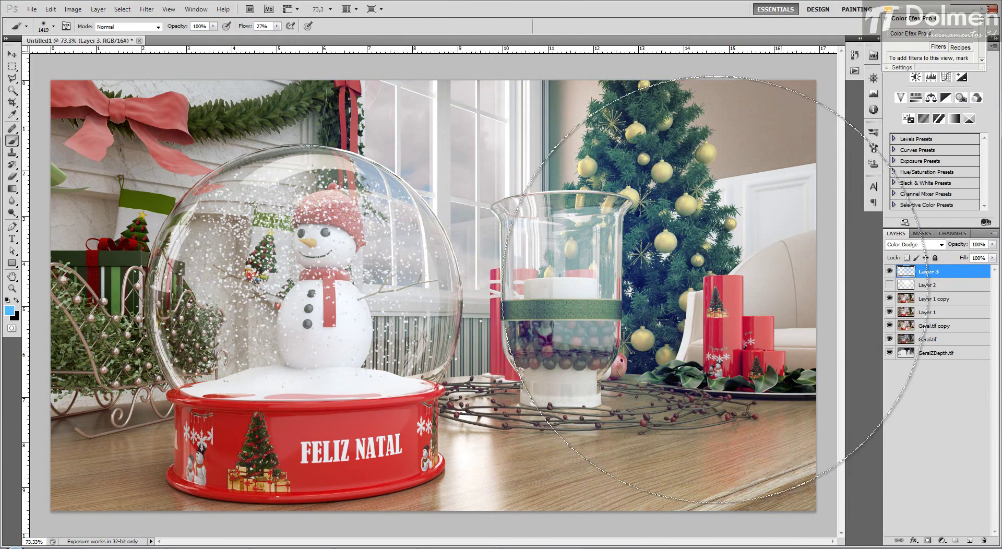
click(673, 295)
click(679, 413)
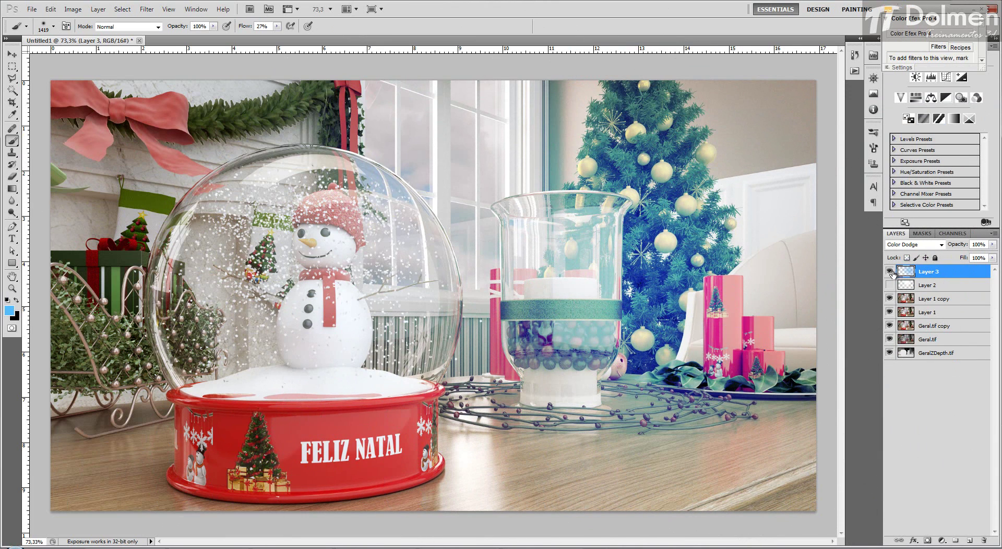
Step: Try the Normal and Screen blend modes on Layer 3, and return it to Color Dodge
click(914, 245)
click(903, 253)
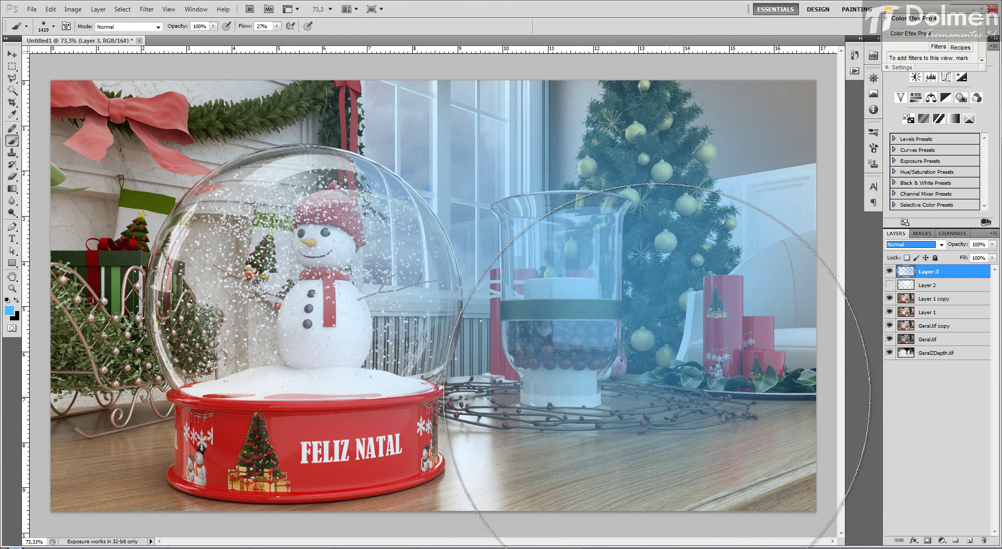
click(942, 245)
click(915, 340)
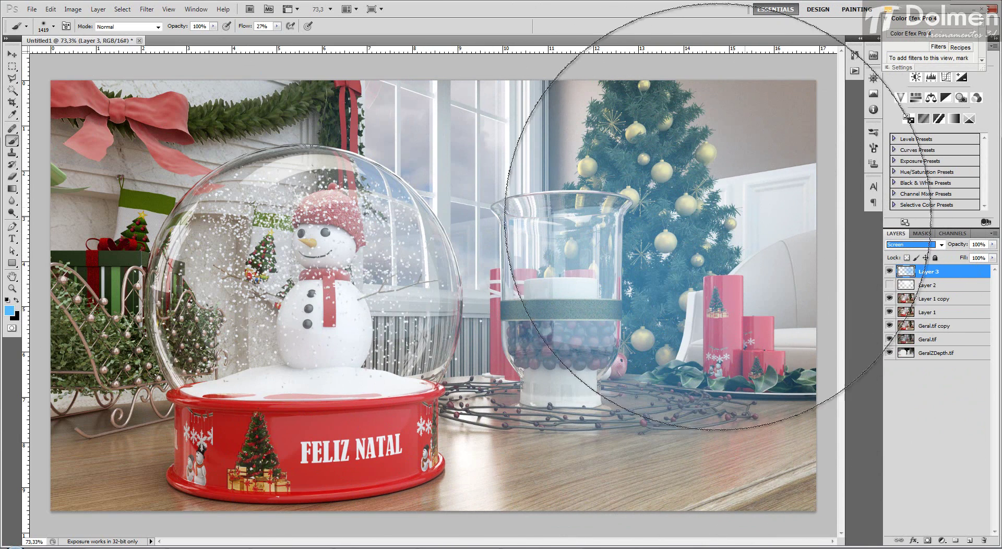
click(942, 244)
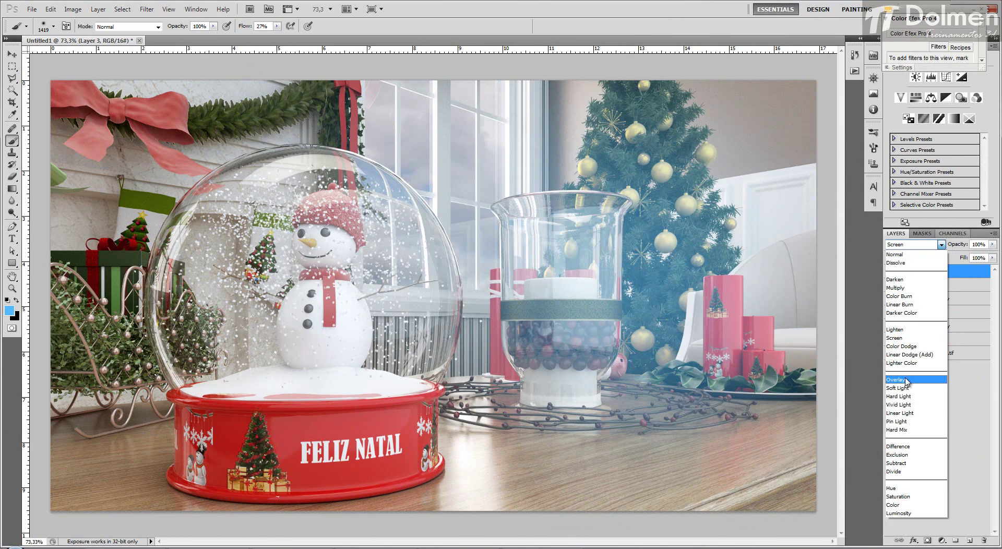
click(905, 346)
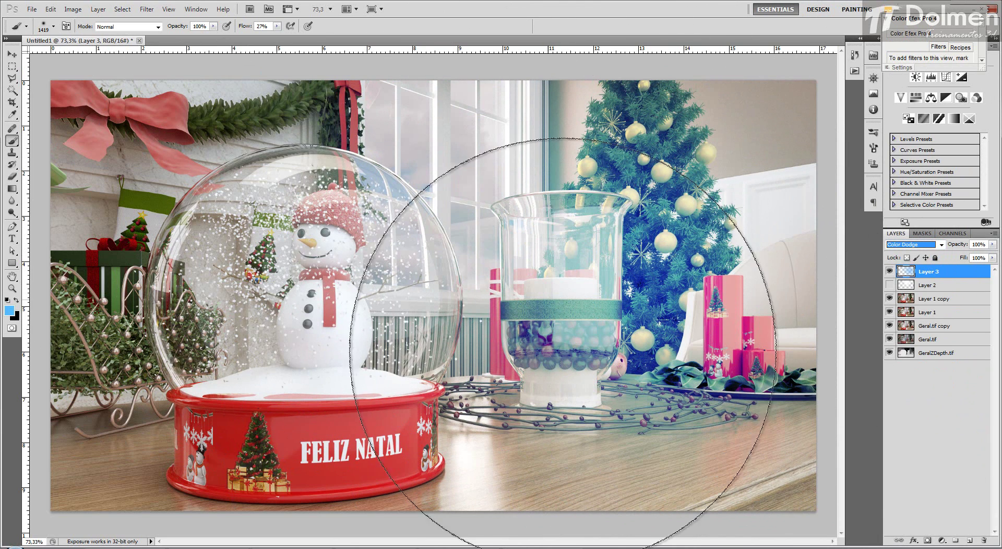
Step: Lower Layer 3's opacity to 11%
click(993, 244)
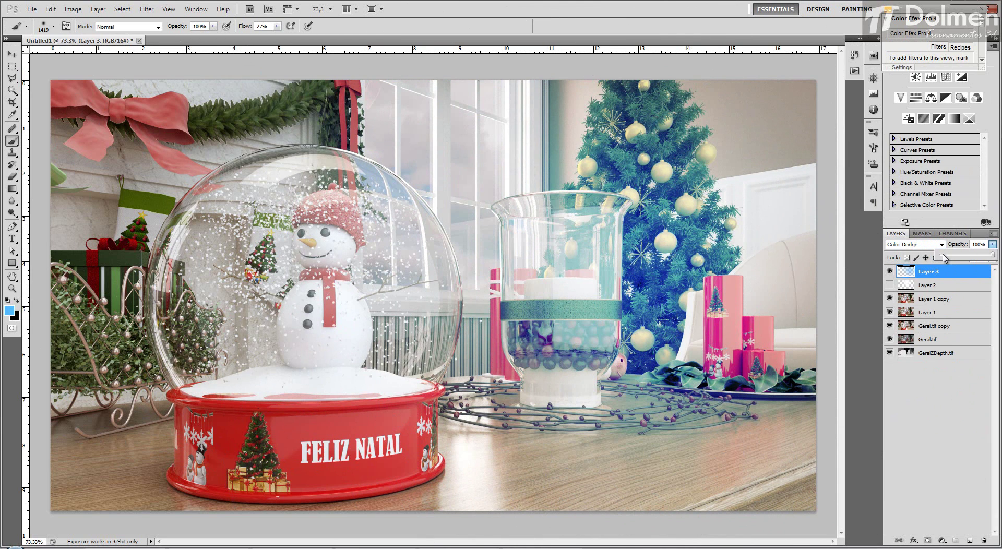
drag(945, 258, 955, 257)
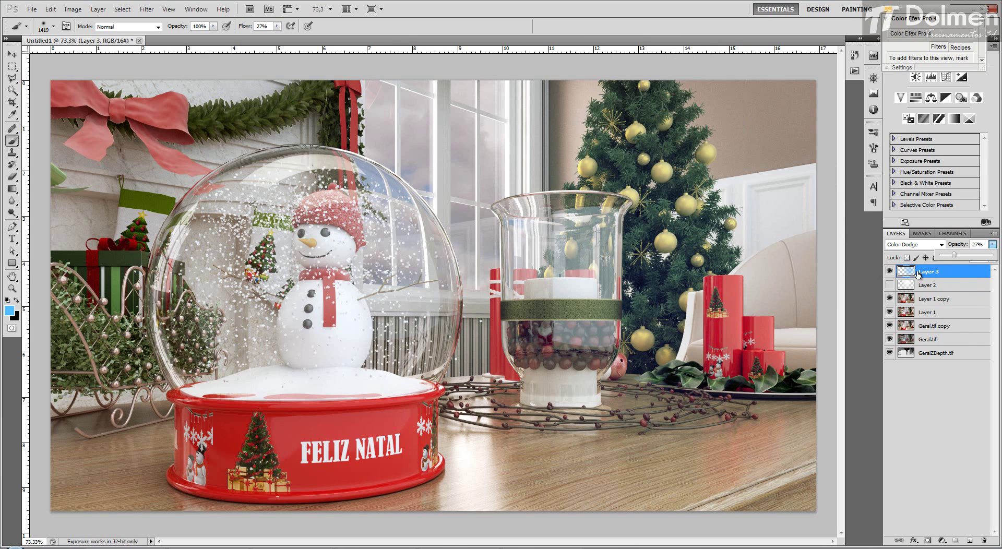
drag(950, 256, 945, 255)
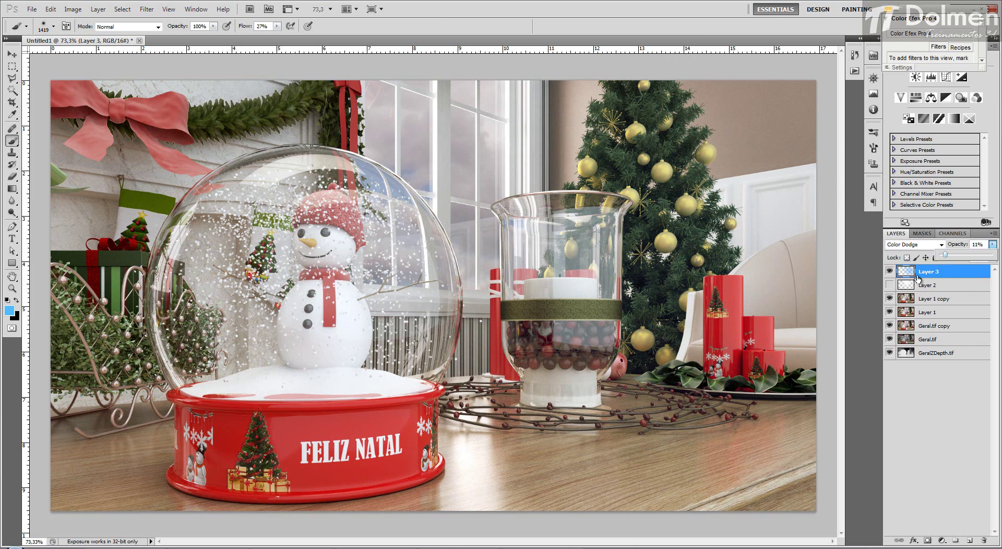
Step: Toggle Layer 3's visibility to compare the image with and without the blue glow, leaving the layer hidden
click(889, 272)
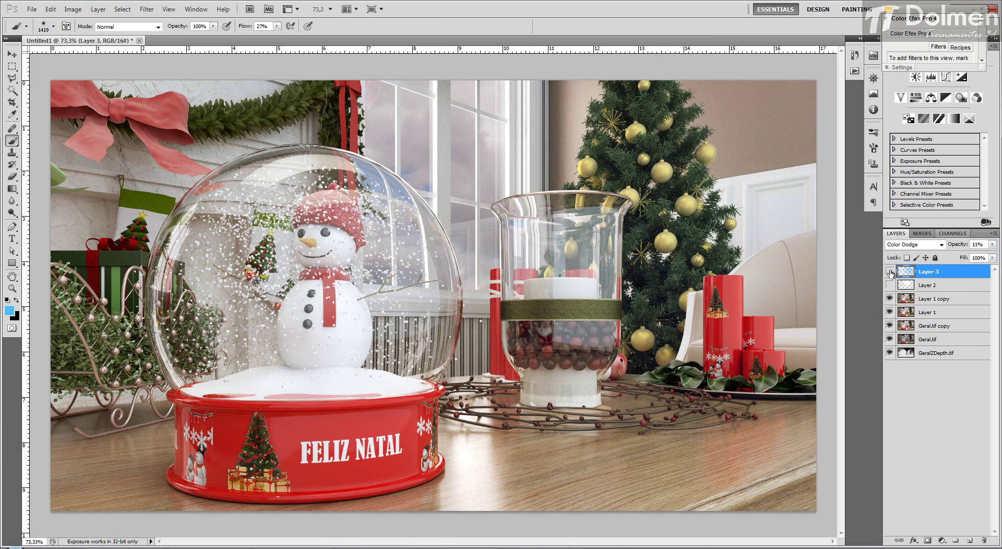
click(890, 271)
click(890, 271)
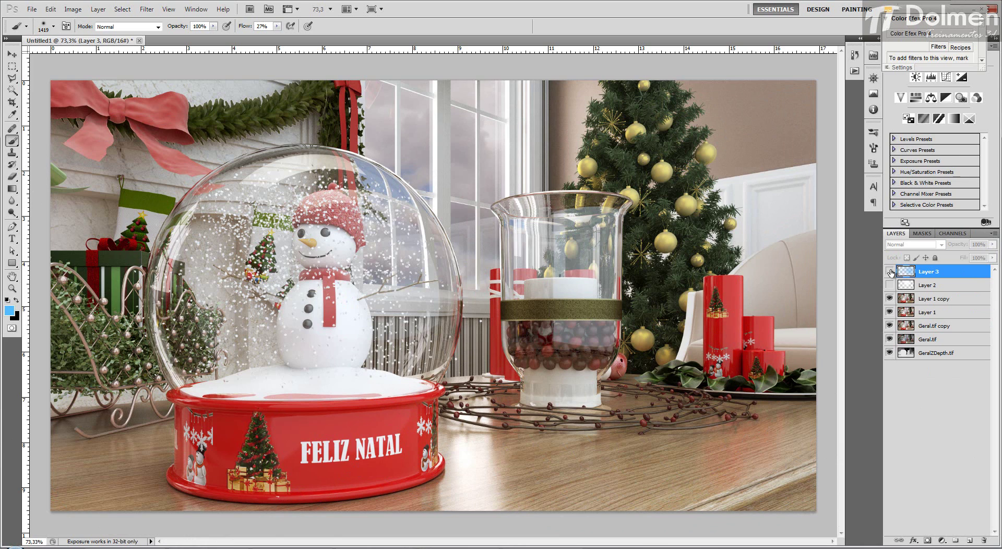
Step: Add a new layer in Overlay blend mode and prepare the brush with the default black colour at 718 px
click(971, 541)
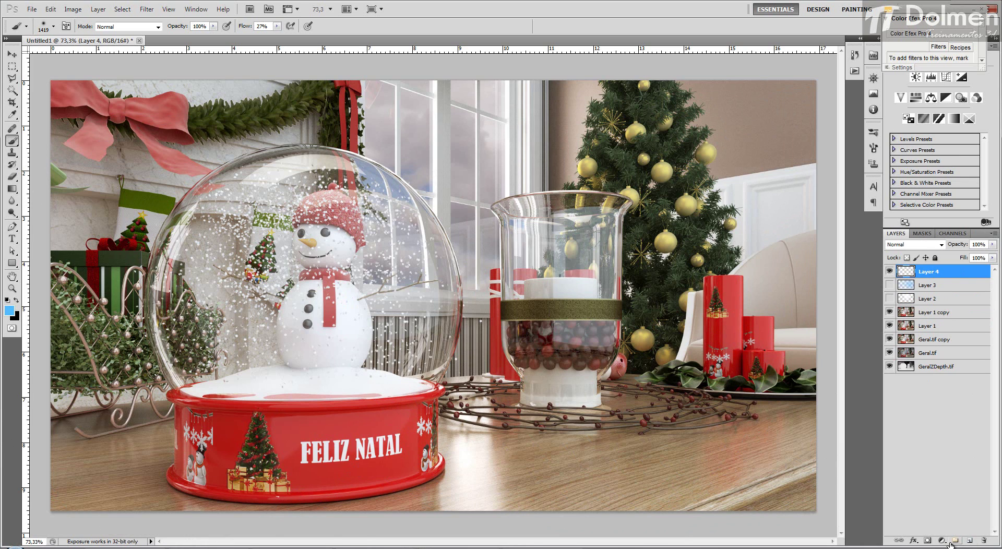
click(8, 301)
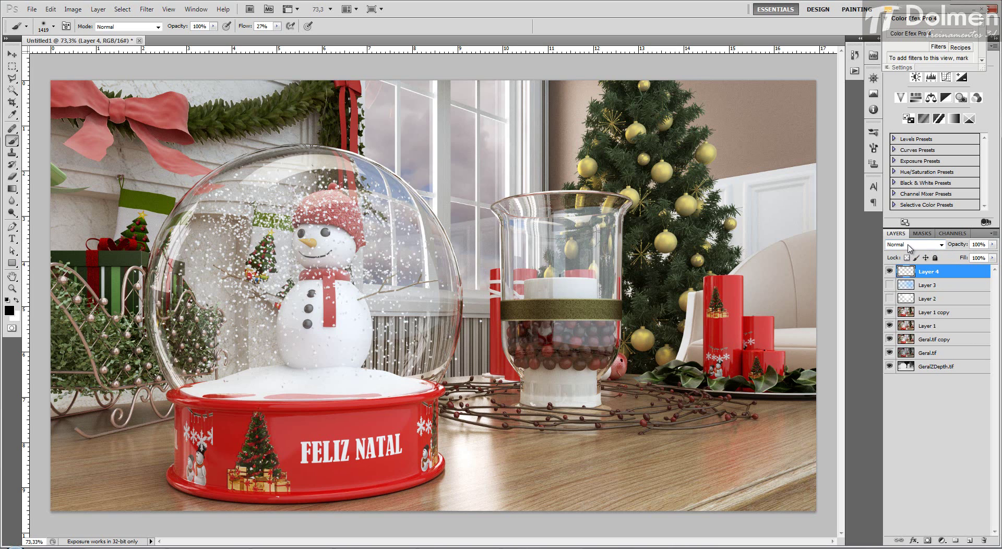
click(910, 246)
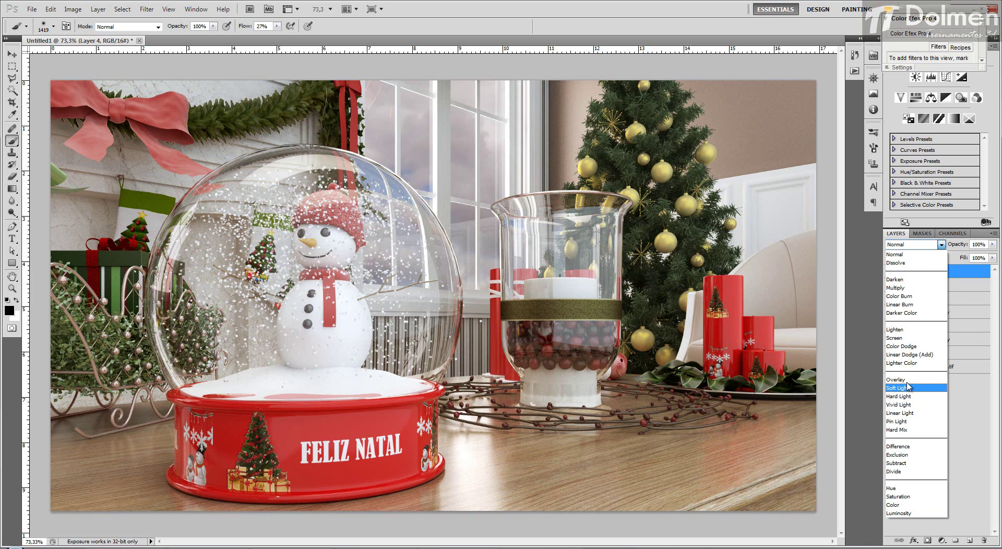
click(907, 380)
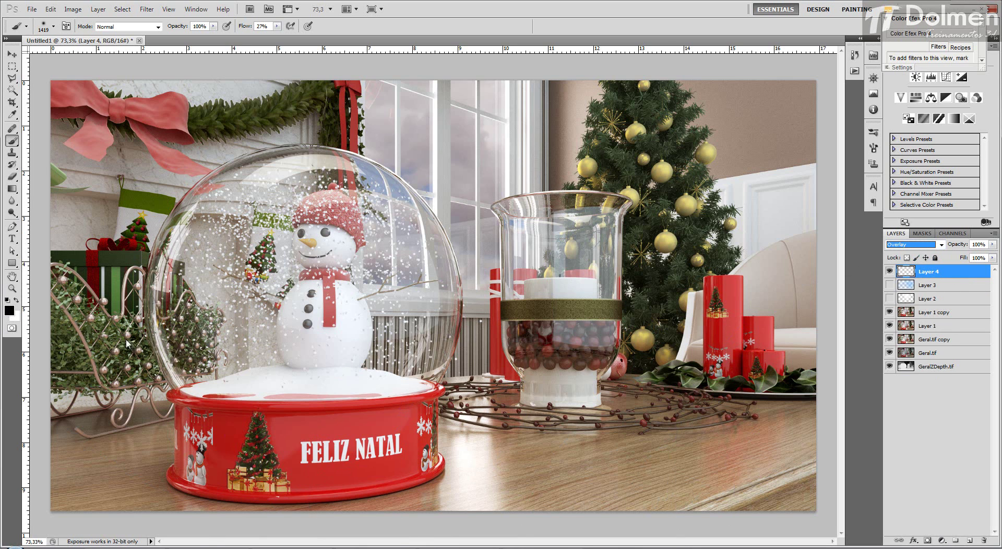
mouse_move(282, 351)
mouse_down()
mouse_move(291, 351)
mouse_move(268, 354)
mouse_move(279, 355)
mouse_up()
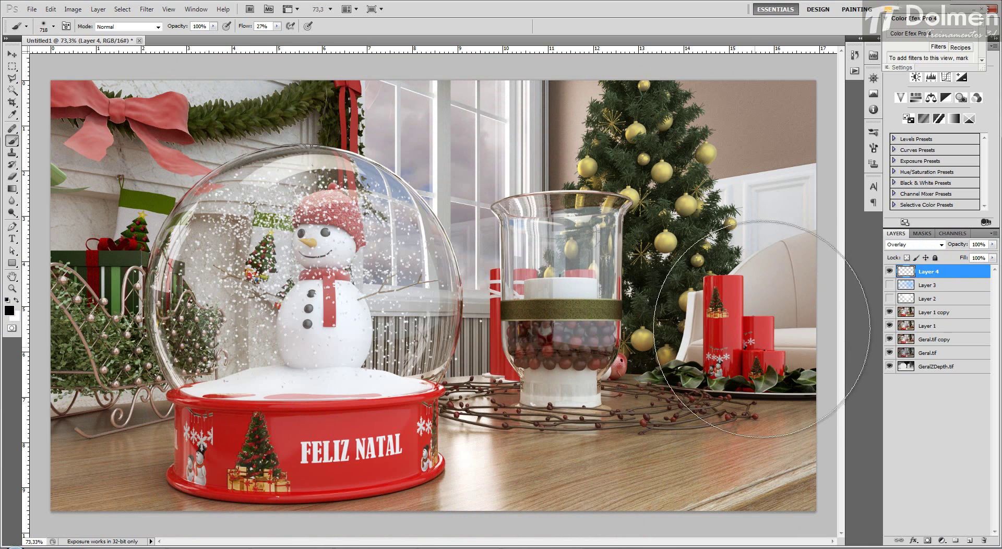
Step: Paint black shading over the armchair and red candles on Layer 4 with a 770 px brush, and compare with the layer hidden
drag(762, 328, 790, 300)
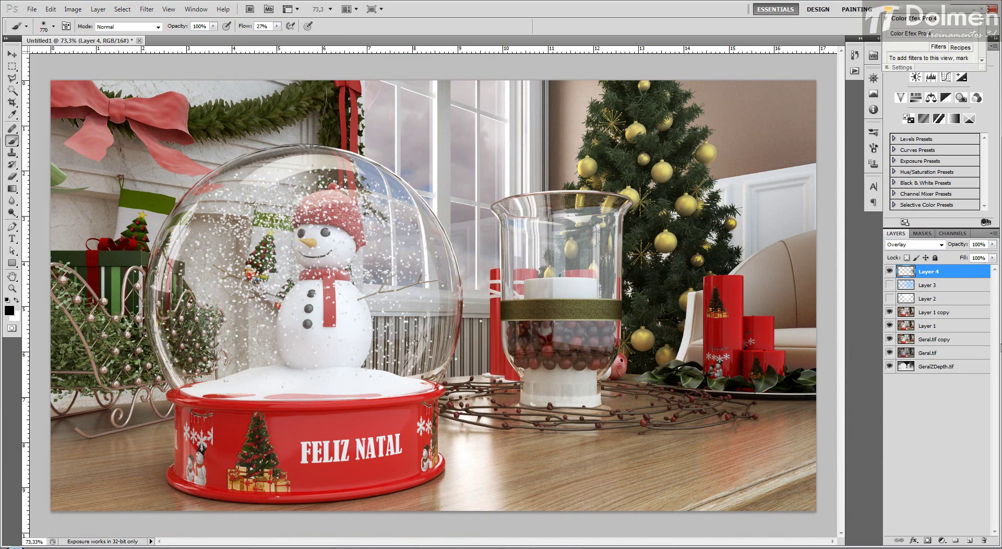
click(889, 271)
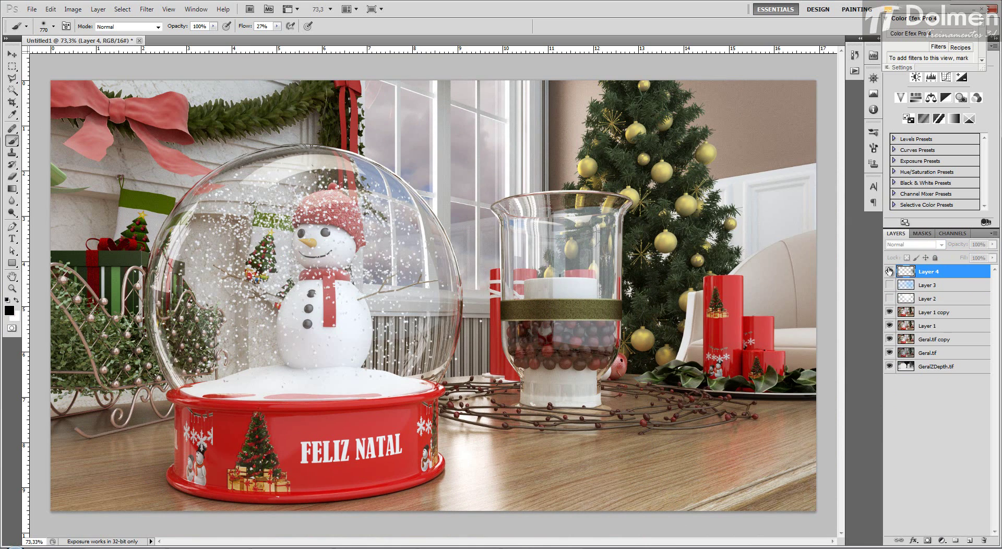
click(889, 271)
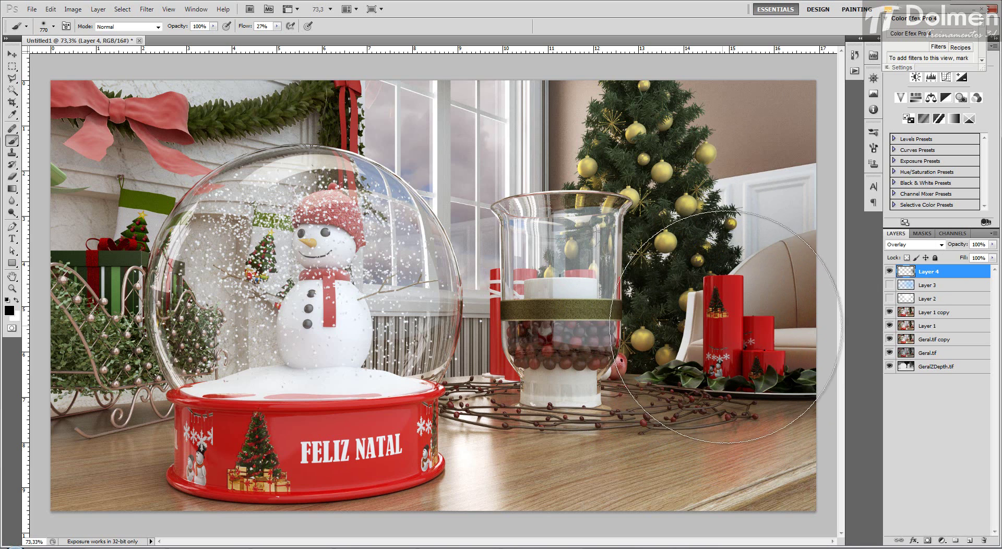
Step: Try the Normal, Screen and Color Dodge blend modes on Layer 4, and return it to Overlay
click(942, 245)
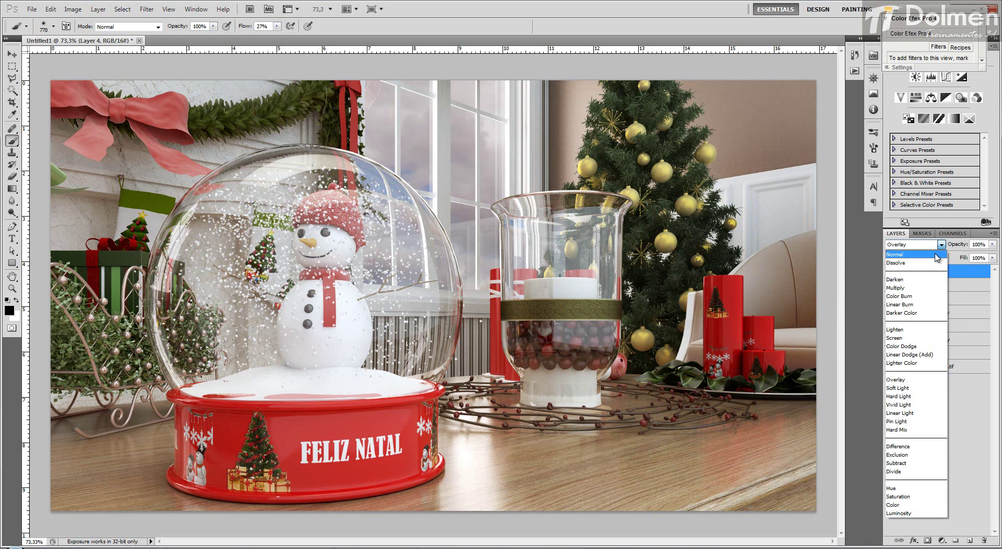
click(938, 255)
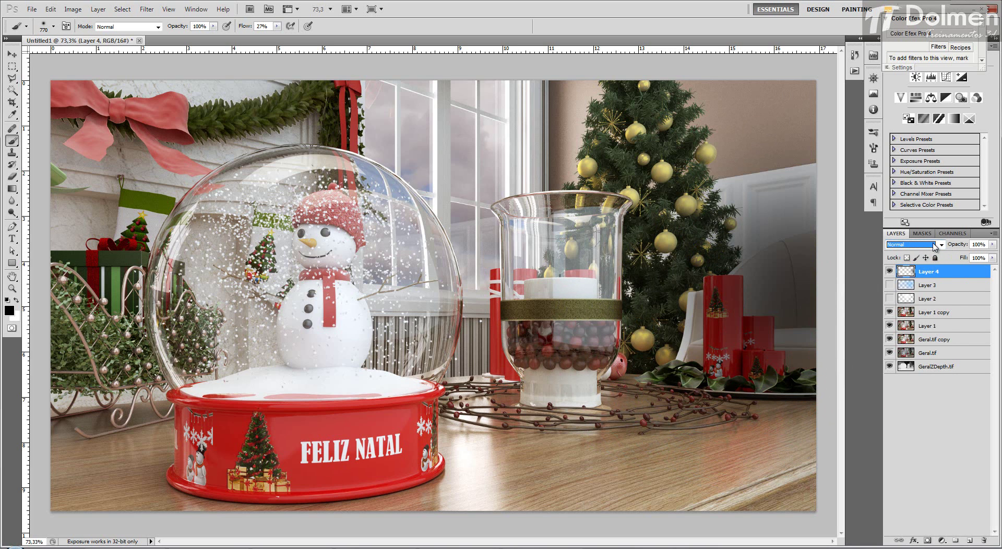
click(935, 246)
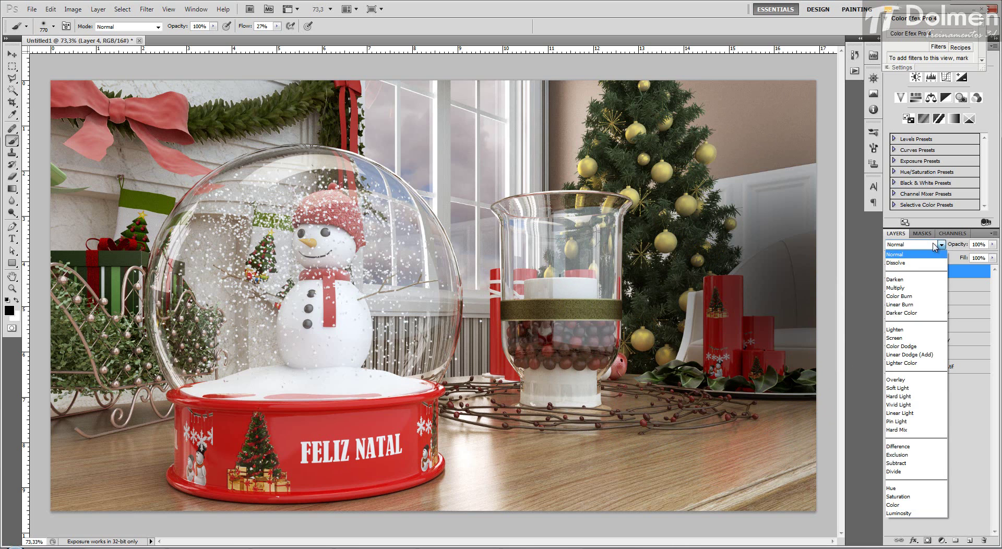
click(921, 338)
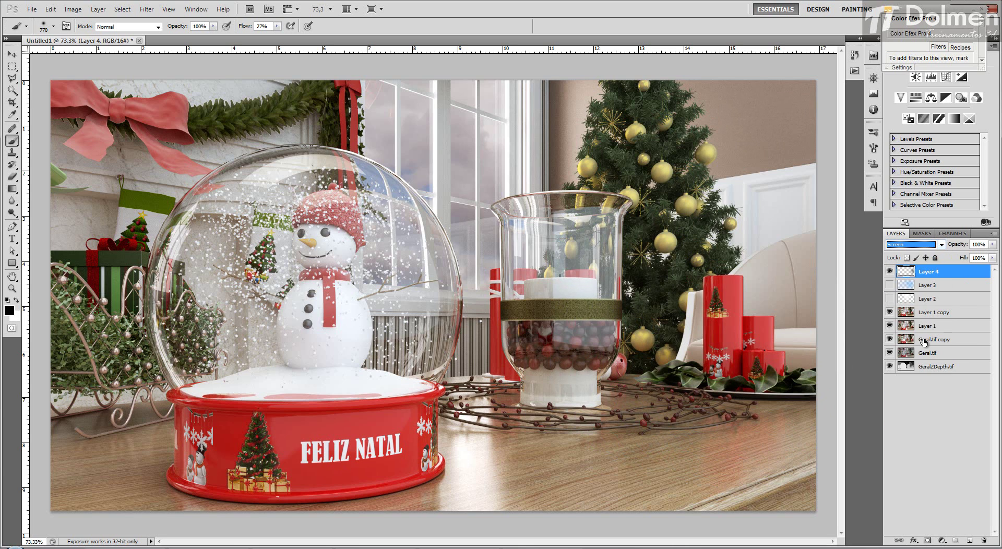
click(914, 247)
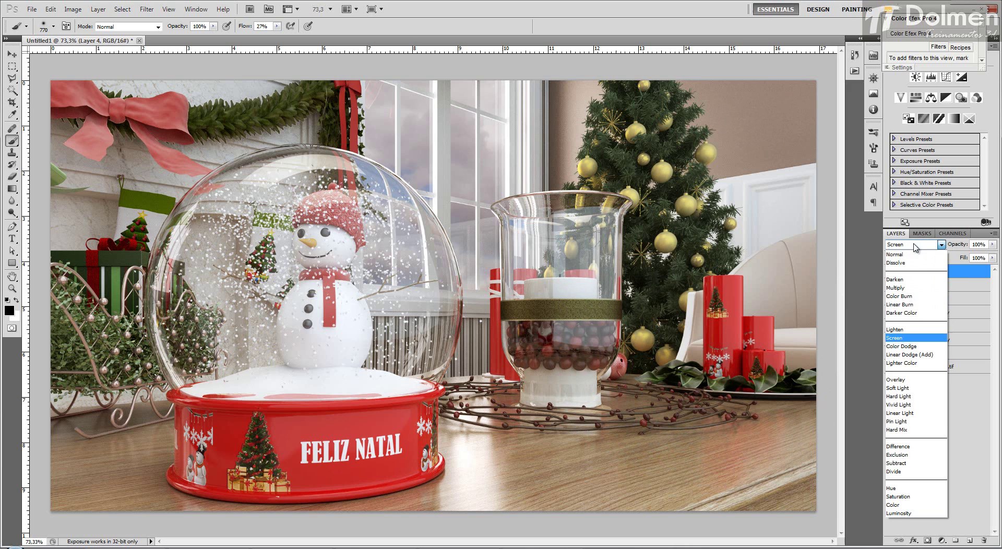
click(911, 349)
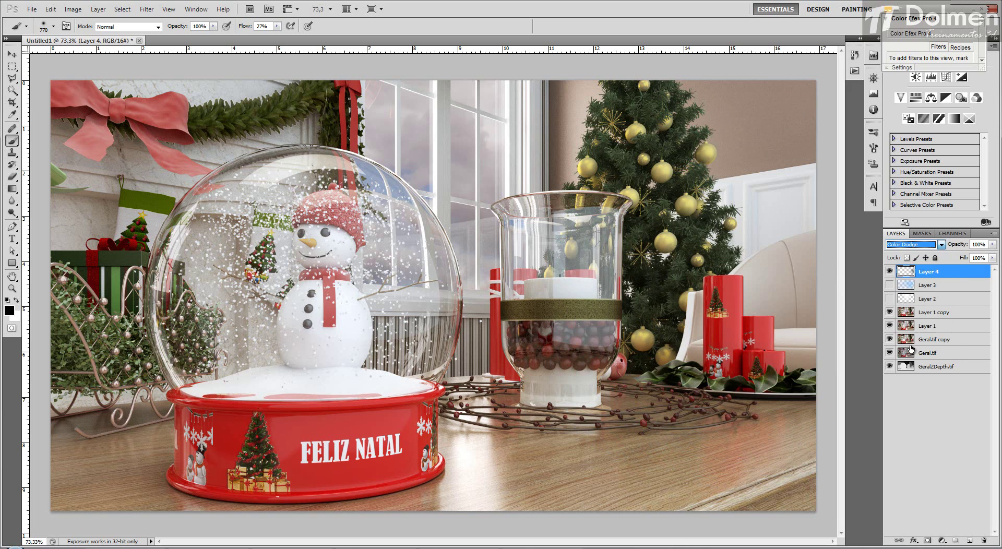
click(914, 247)
click(912, 384)
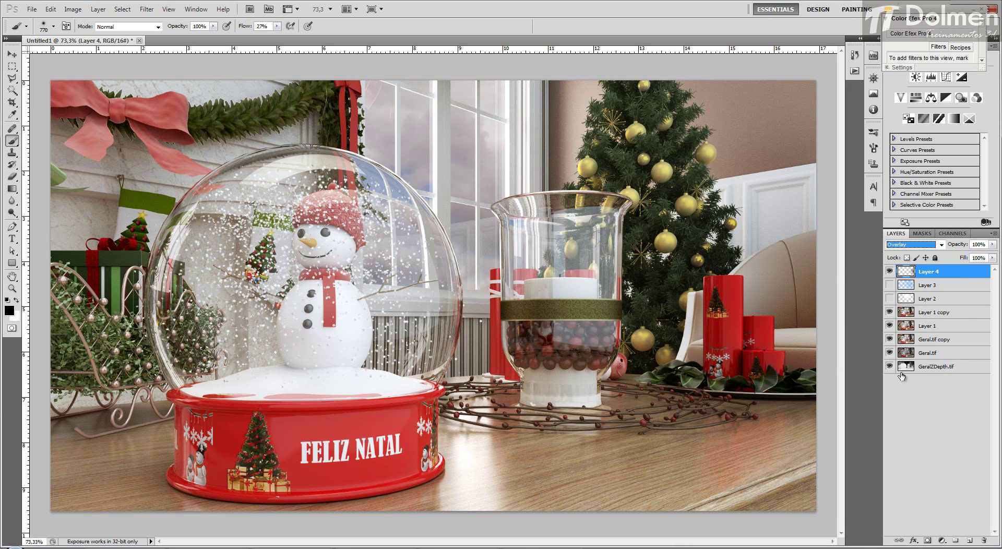
Step: Lower Layer 4's opacity to 66% and darken the image's left-hand corners with the brush enlarged to 950 px
click(993, 244)
drag(964, 258, 974, 256)
key(bracketright)
key(bracketright)
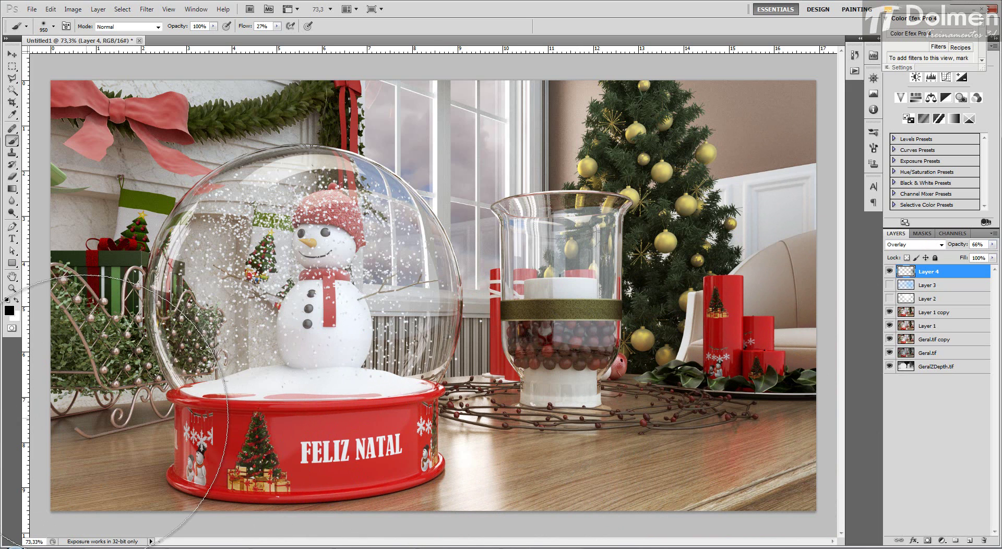
click(94, 446)
click(80, 375)
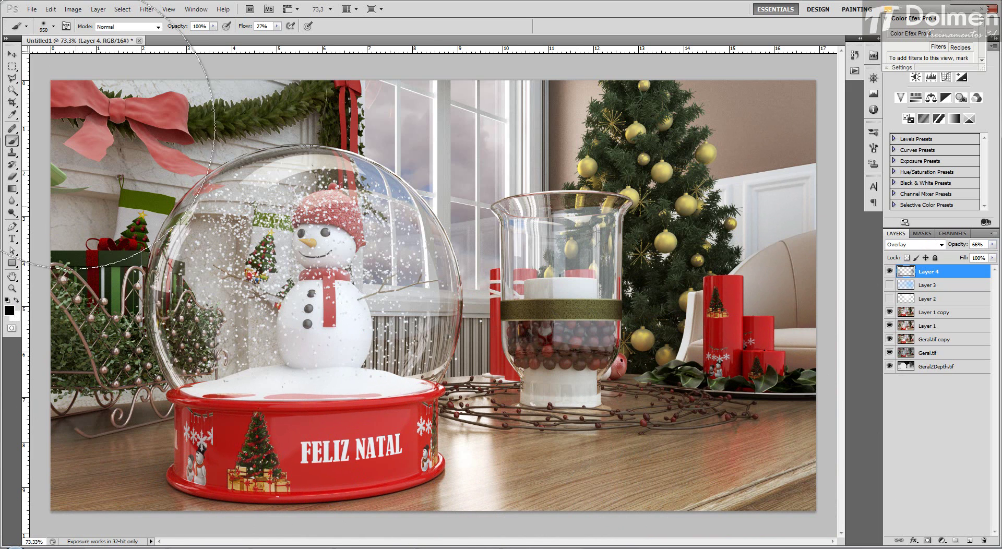
click(72, 124)
click(72, 124)
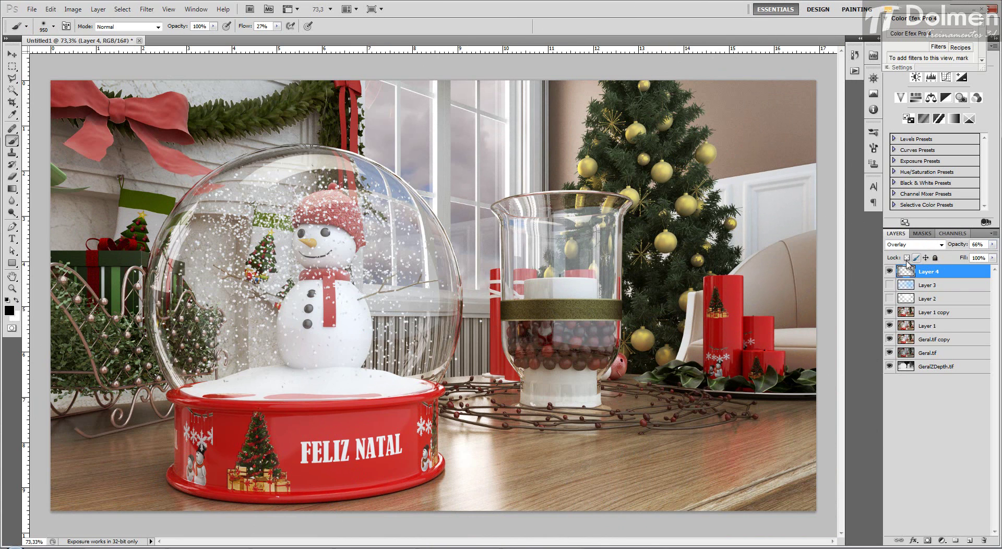
Step: Compare the image with and without Layer 4's shading, and lower the layer's opacity to 45%
click(889, 271)
click(889, 271)
click(890, 271)
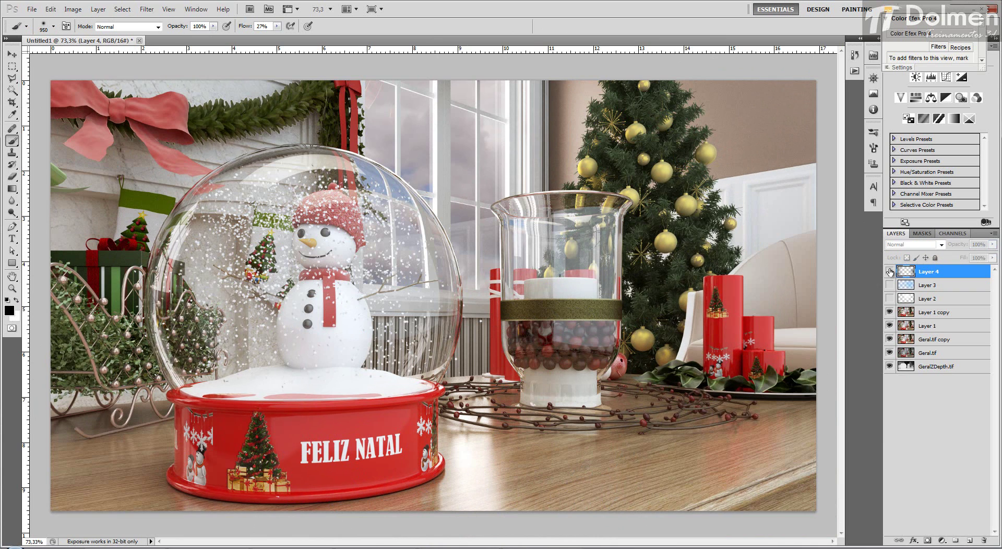
click(889, 271)
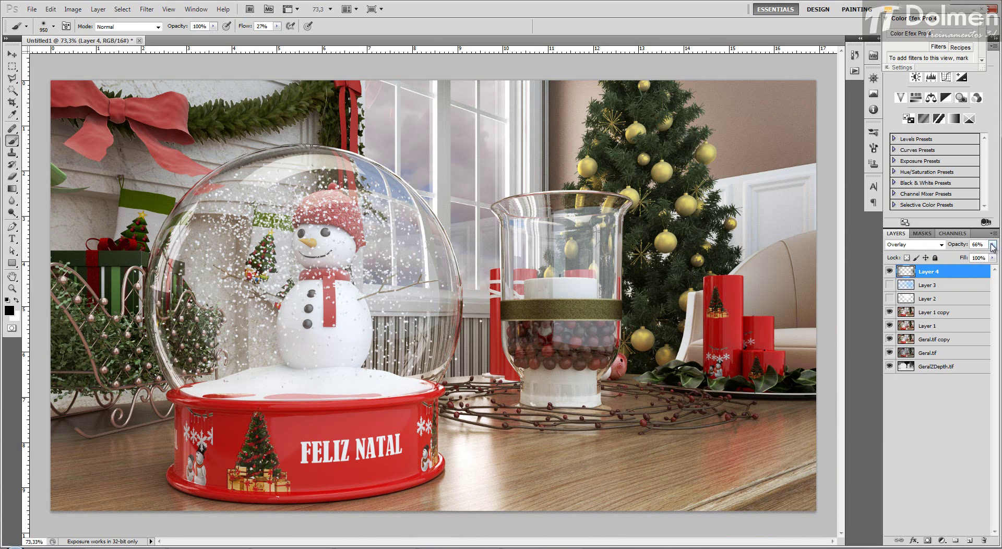
click(993, 247)
drag(975, 256, 968, 257)
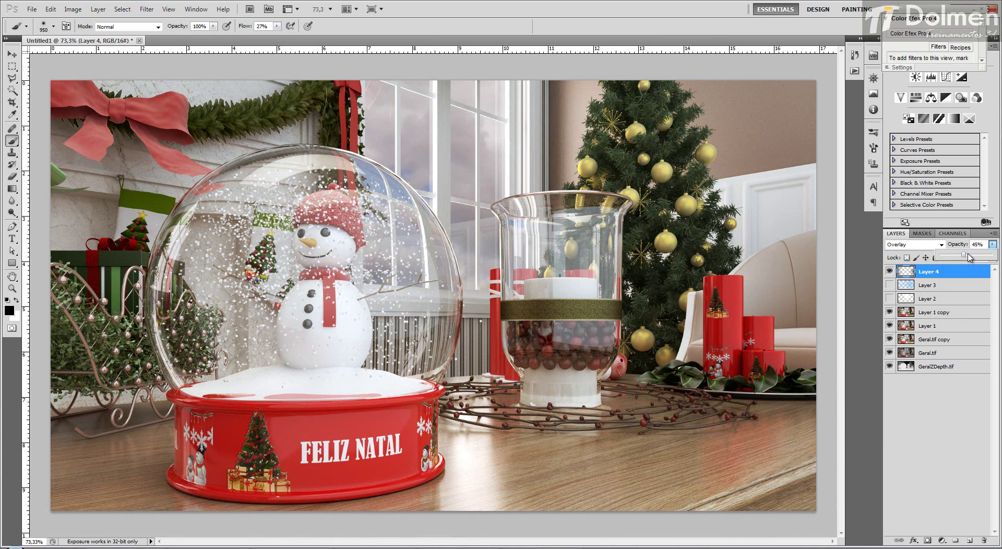
Step: Add a new layer in Overlay blend mode and switch the brush colour to white
click(969, 541)
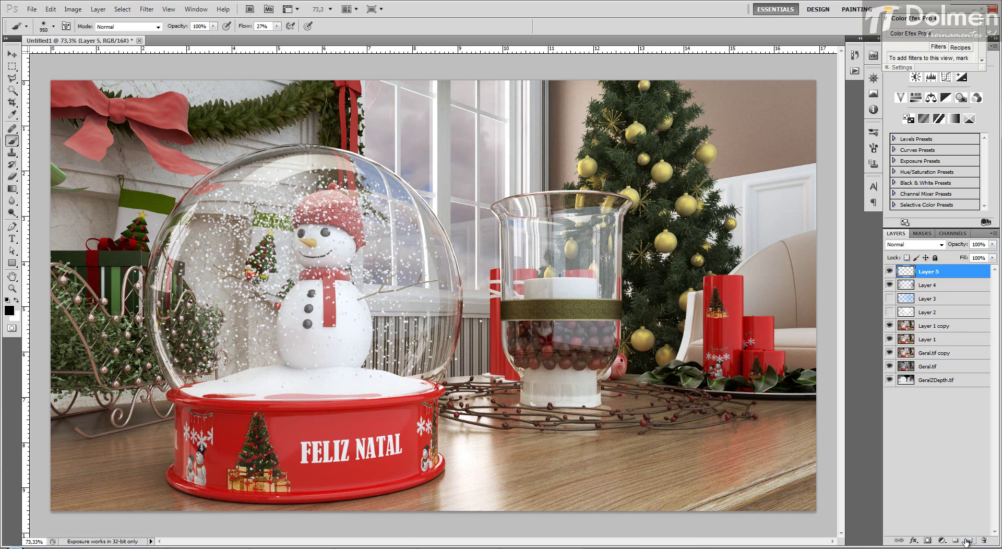
click(941, 245)
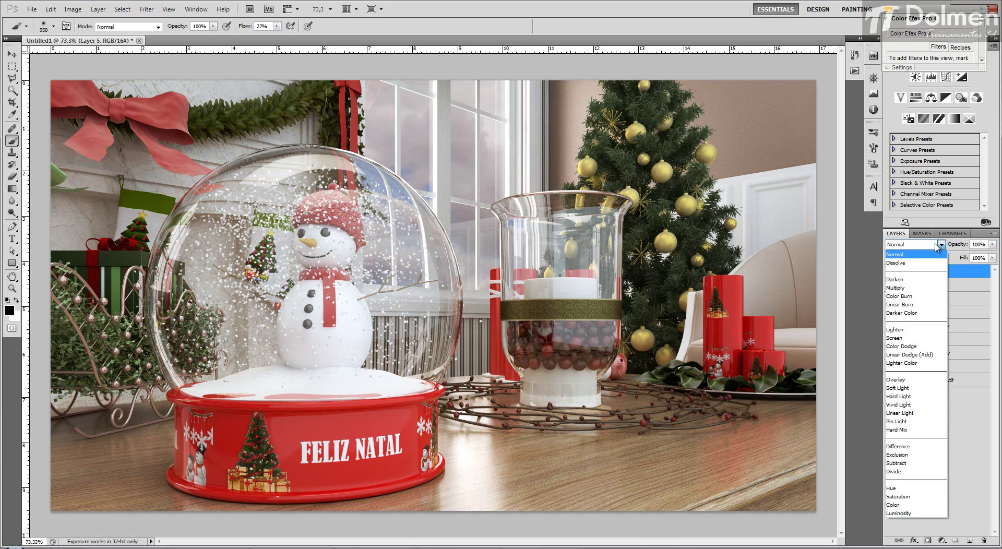
click(896, 380)
click(17, 301)
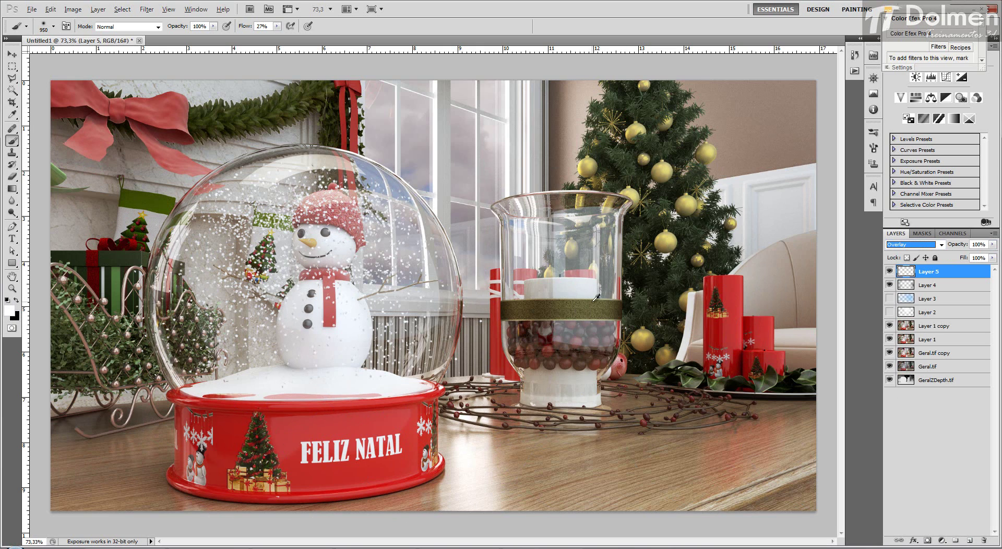
Step: Brighten the glass vase, the snow globe's base and the tabletop on Layer 5 with a 1021 px white brush
alt+drag(620, 296, 633, 296)
click(561, 296)
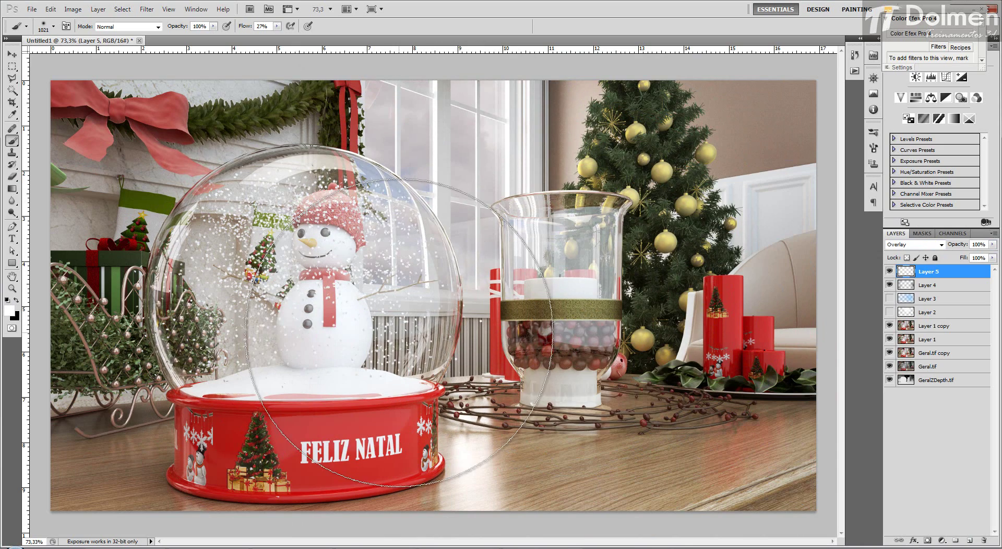
click(338, 444)
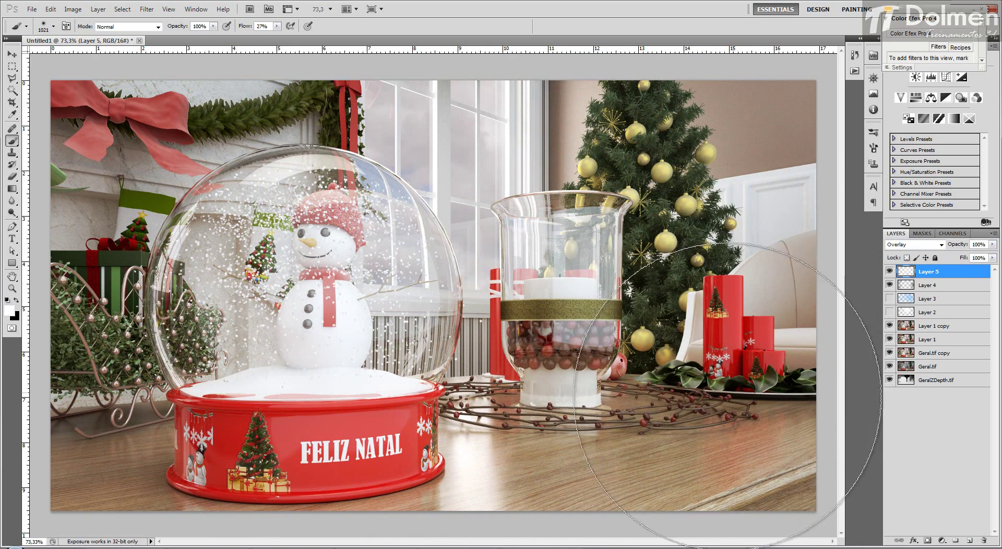
click(601, 421)
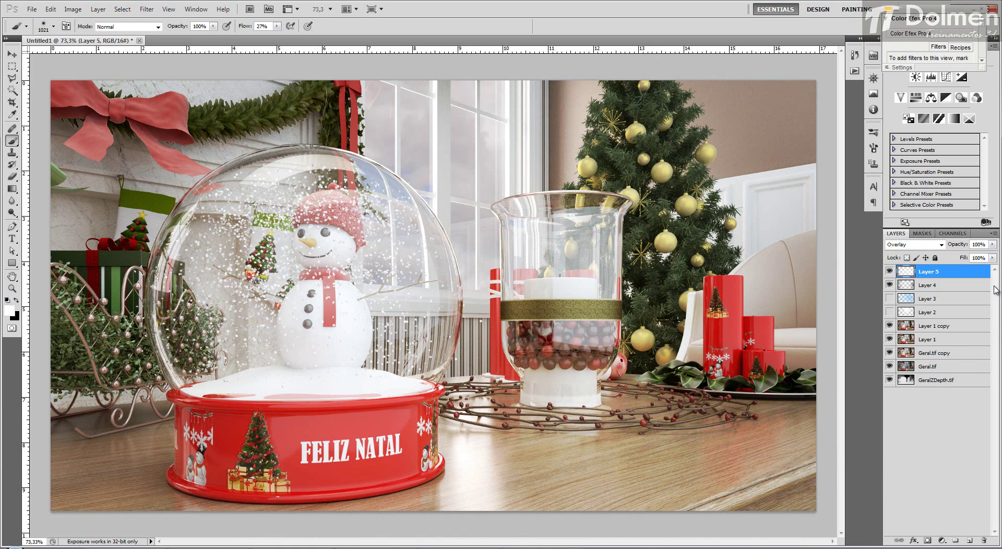
Step: Toggle Layer 5's visibility to compare the image with and without the painted highlights, leaving the layer visible
click(890, 272)
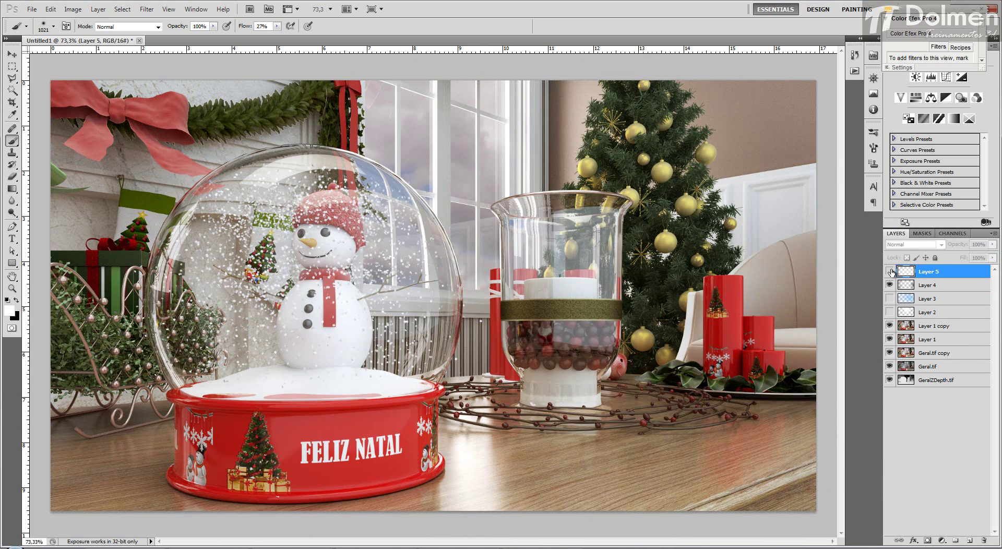
click(890, 271)
click(890, 272)
click(890, 272)
click(890, 271)
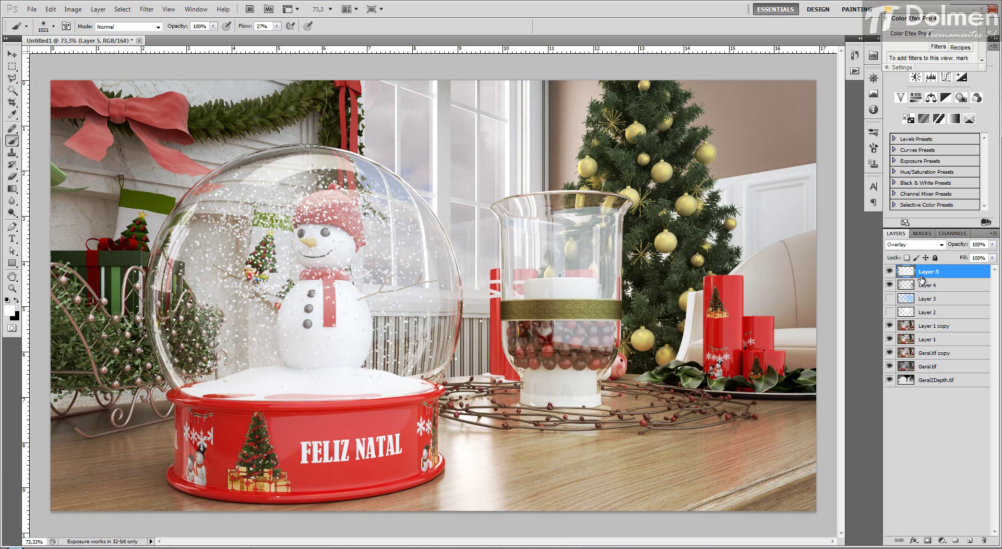
click(889, 272)
click(889, 271)
click(890, 272)
click(890, 272)
Step: Lower Layer 5's opacity to 48% and compare the image with and without the softened highlights
click(993, 244)
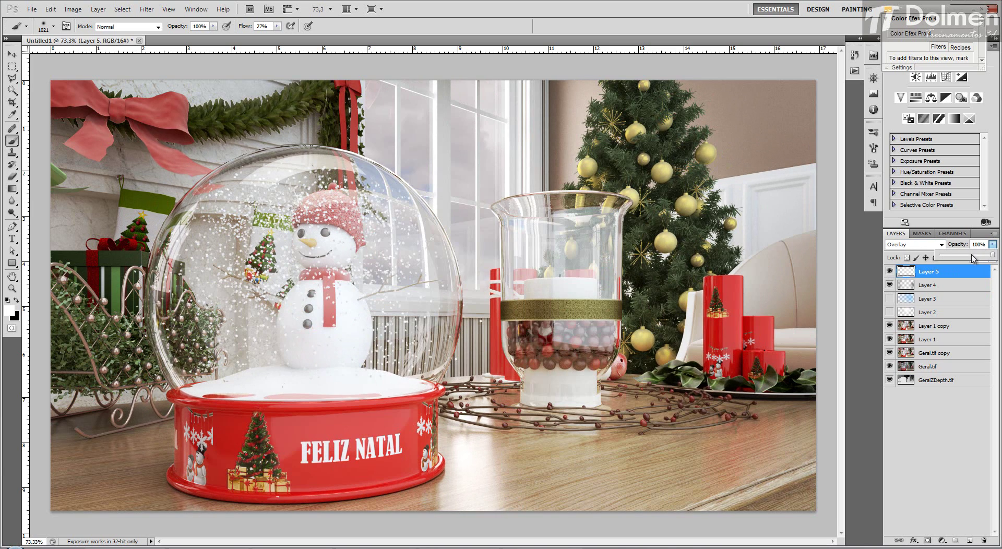
drag(974, 259, 965, 255)
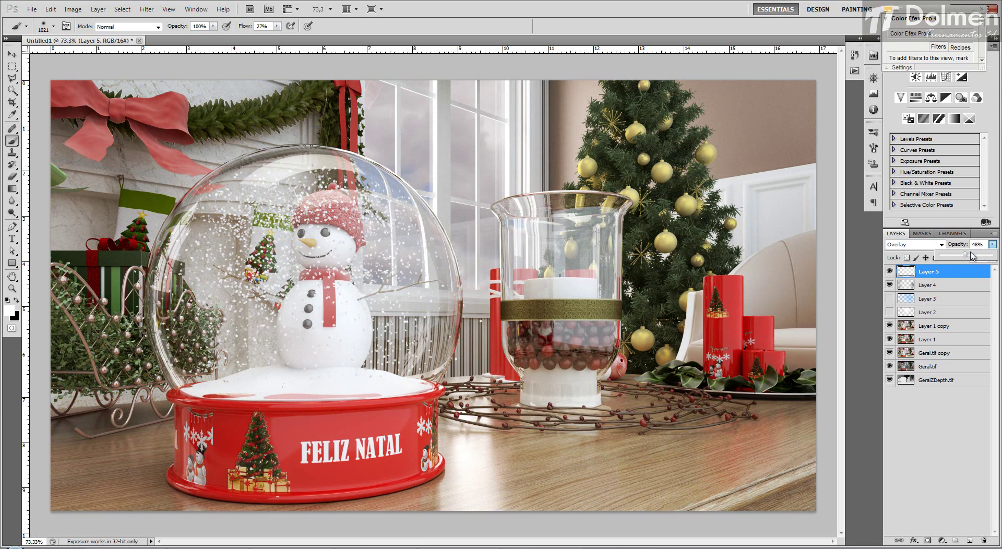
click(890, 272)
click(889, 272)
click(889, 271)
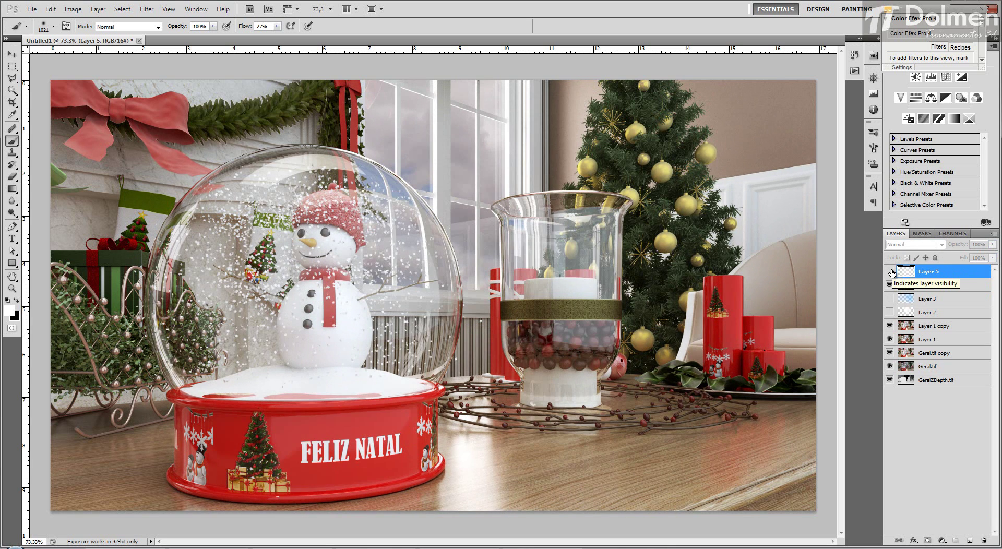
click(889, 271)
click(890, 272)
click(889, 272)
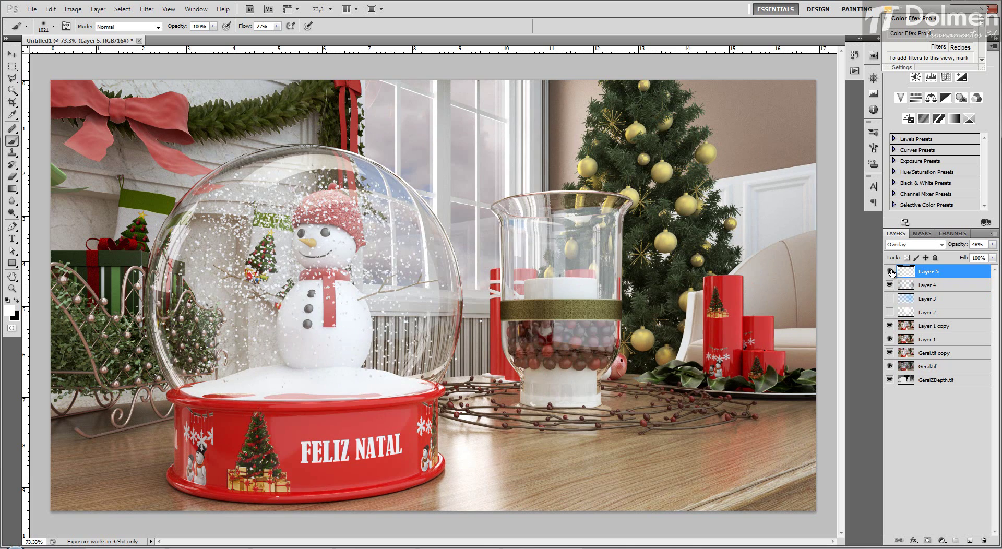
Step: Show the glows on Layer 3 and Layer 2 to review their effect, and hide both layers again
click(890, 299)
click(890, 300)
click(890, 299)
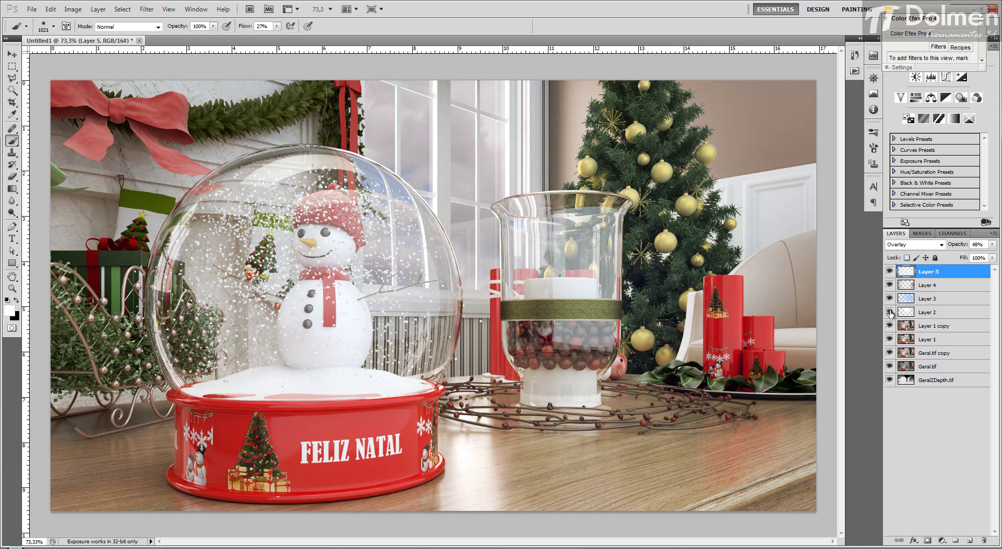
click(890, 312)
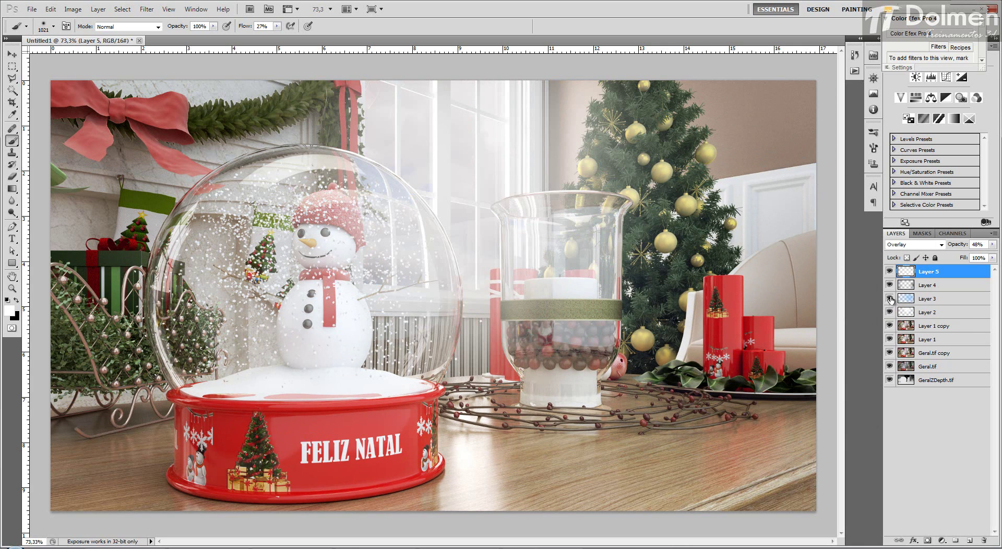
drag(890, 313, 890, 299)
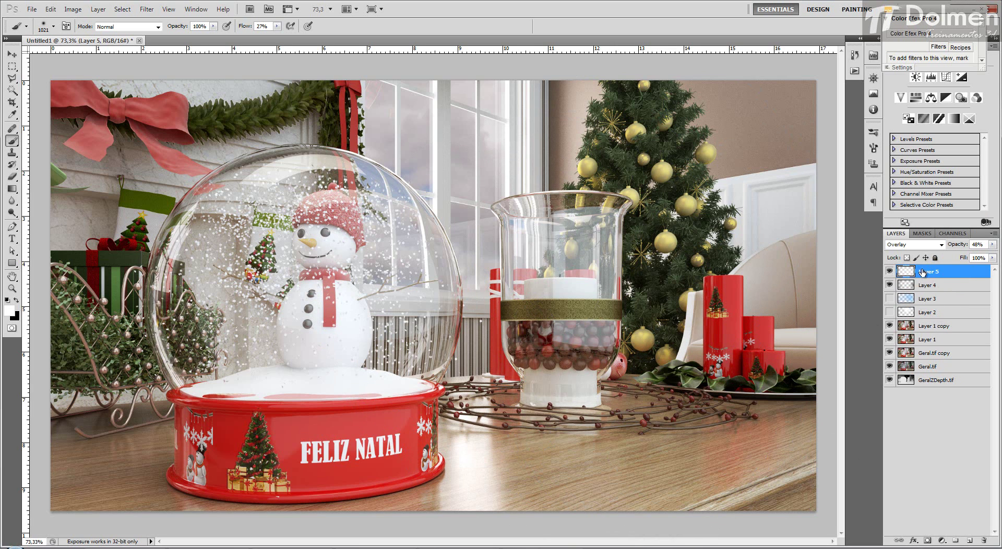
Step: Compare the image with and without Layer 4's shading and Layer 5's highlights, leaving both layers visible
click(889, 285)
click(890, 285)
click(890, 286)
click(889, 285)
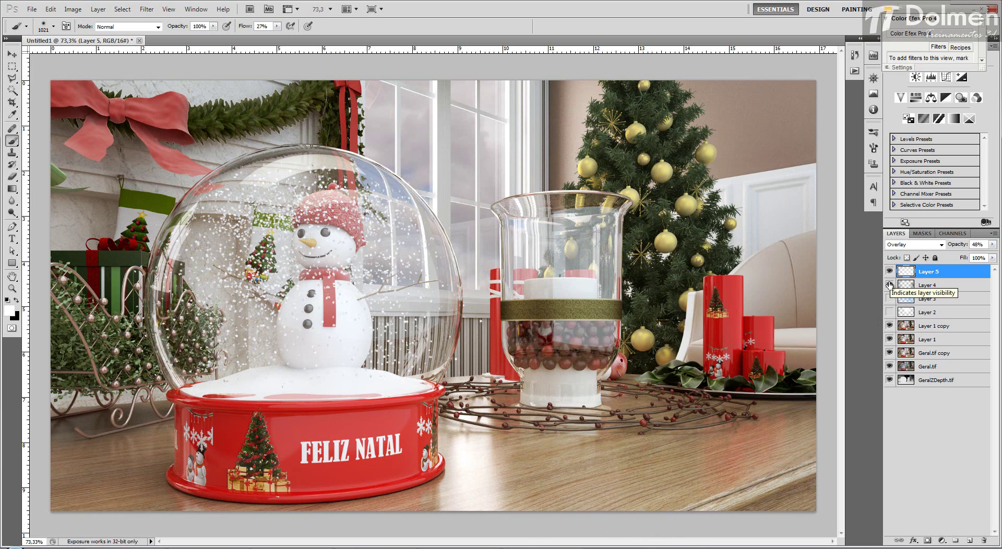
click(889, 285)
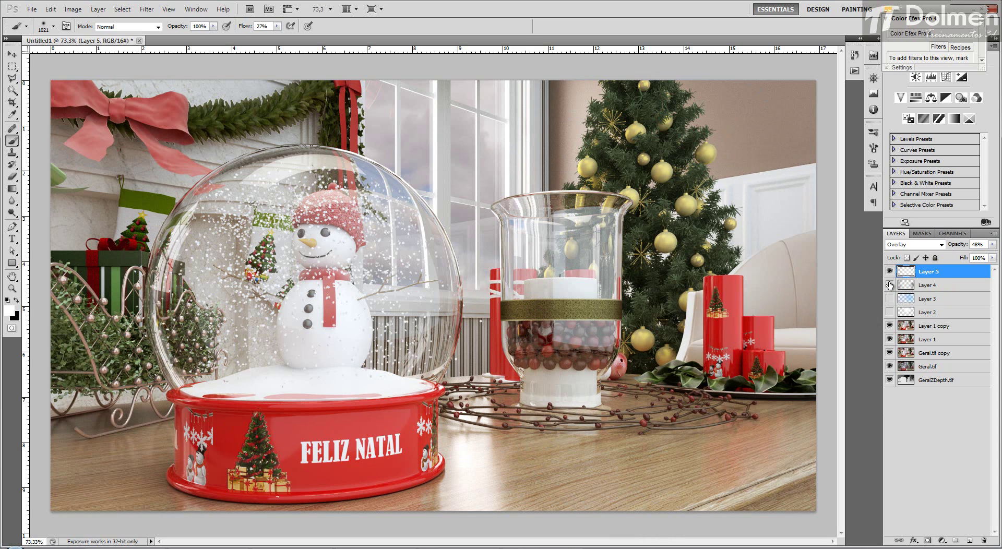
click(890, 285)
click(890, 285)
click(890, 283)
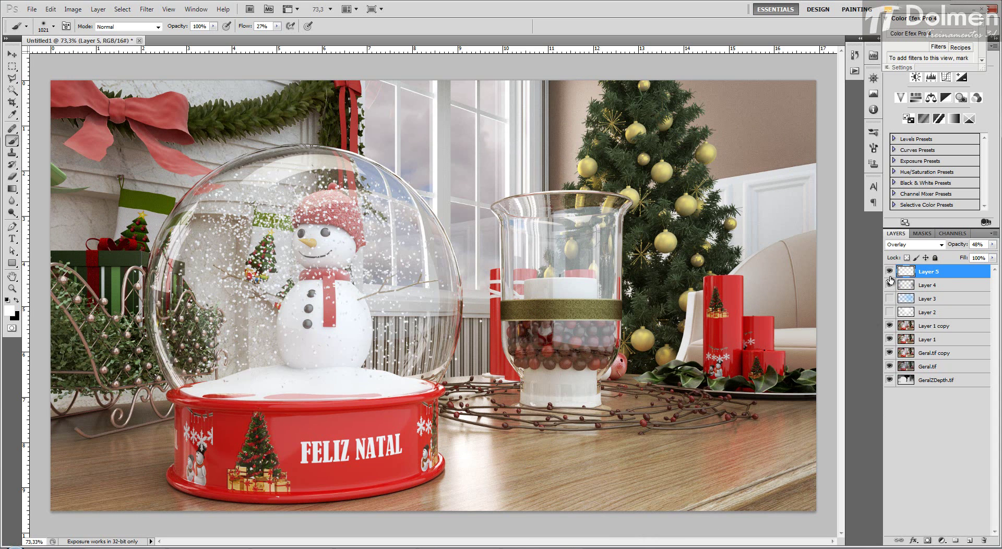
click(890, 271)
click(890, 272)
click(890, 272)
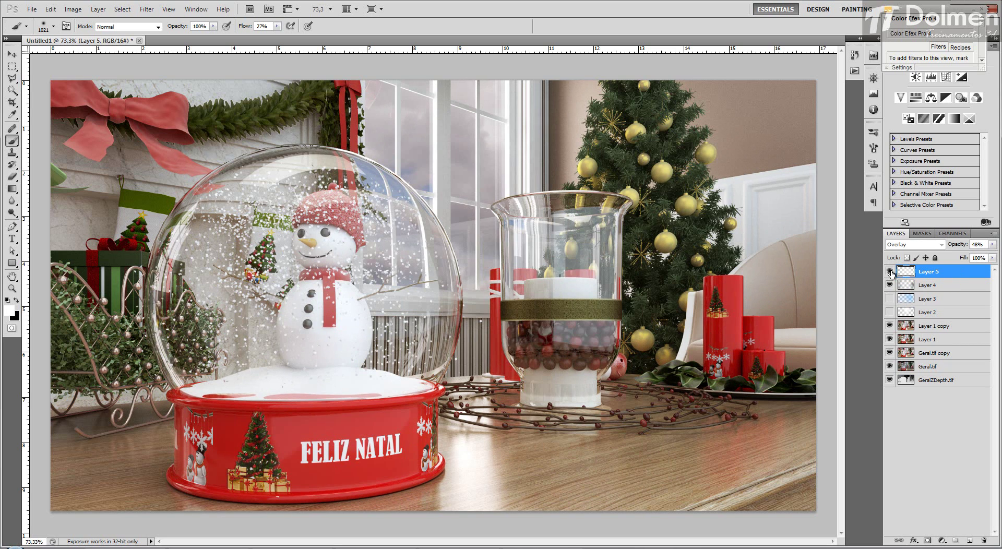
Step: Merge all layers from Layer 5 down to Geral.tif into one layer, keeping GeralZDepth.tif separate
click(890, 271)
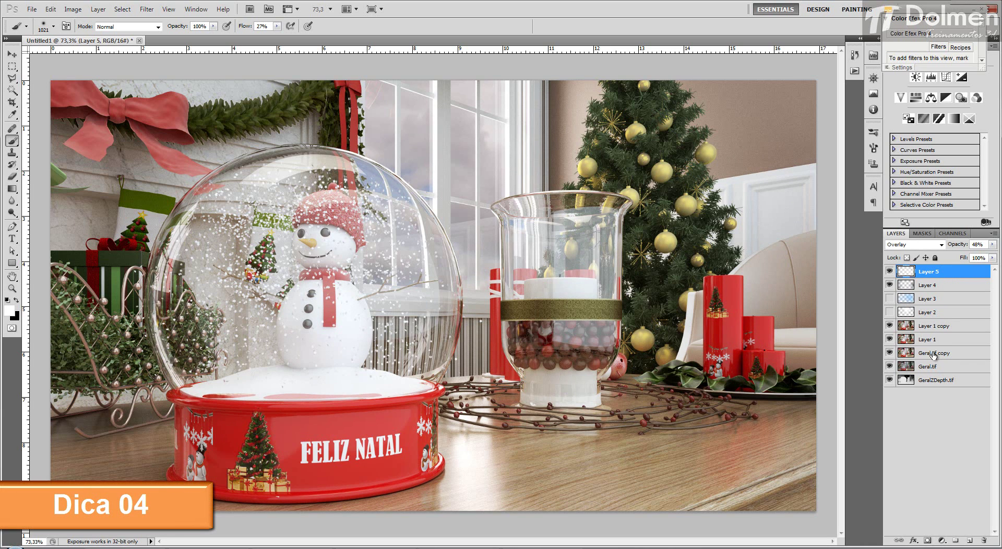
shift+click(934, 367)
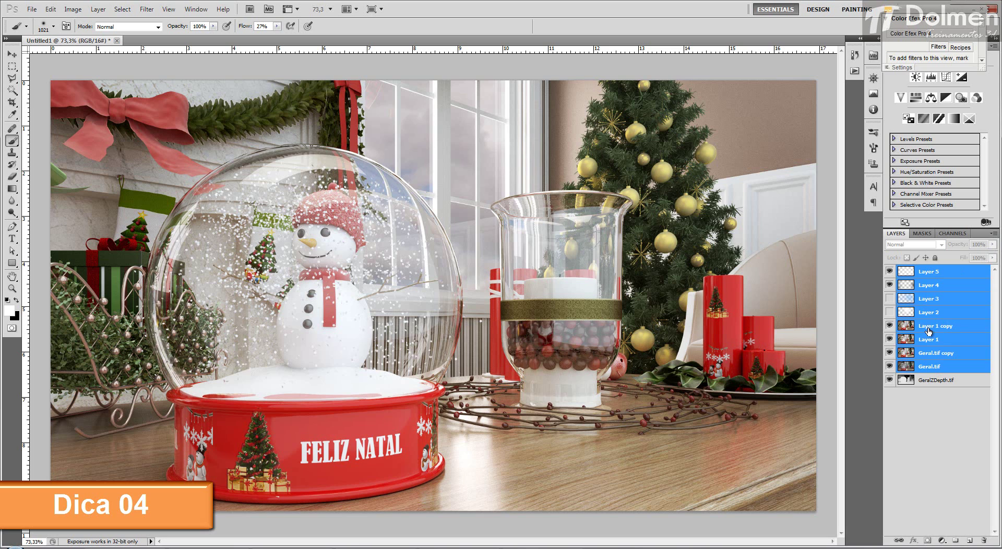
right_click(893, 300)
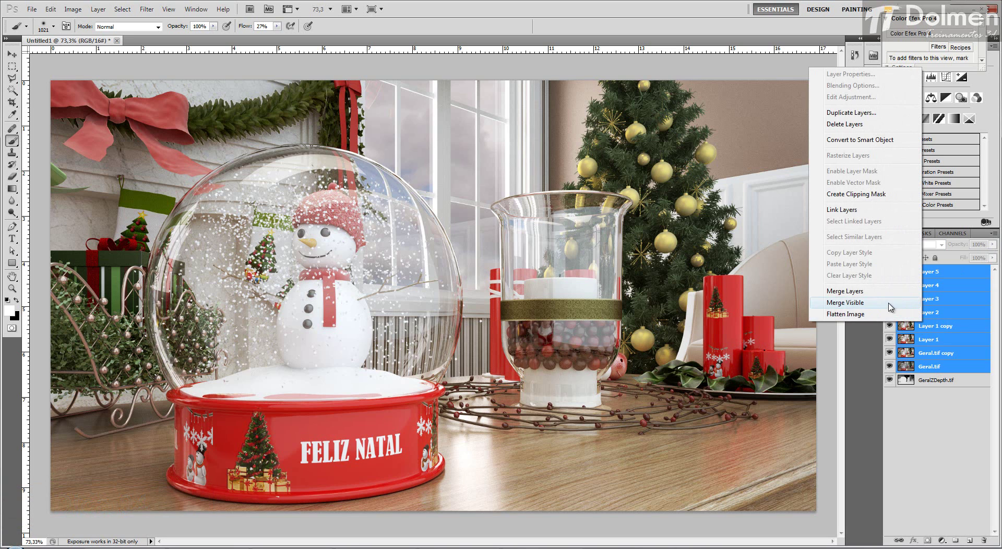
click(889, 292)
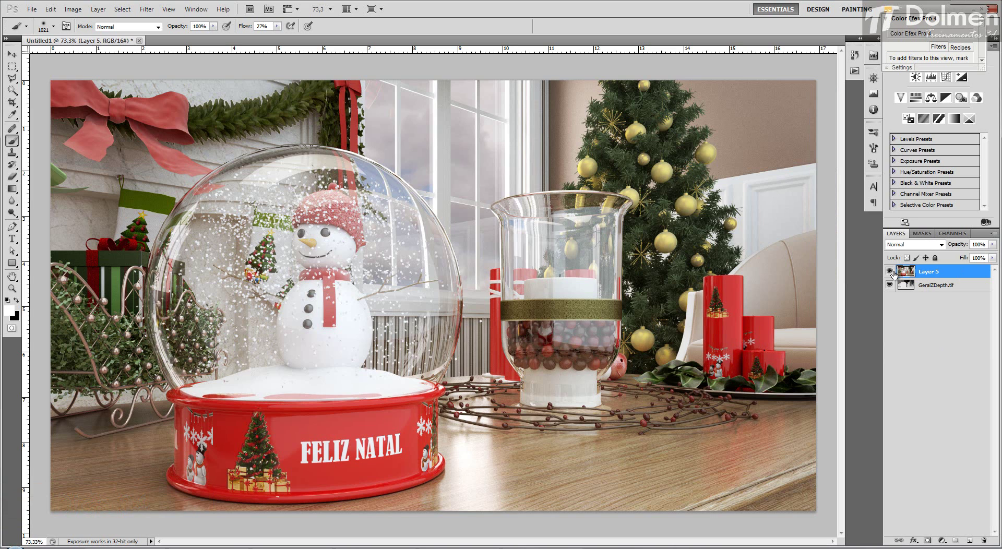
Step: Hide the merged Layer 5 and select the GeralZDepth.tif depth layer with the Move tool active
click(889, 272)
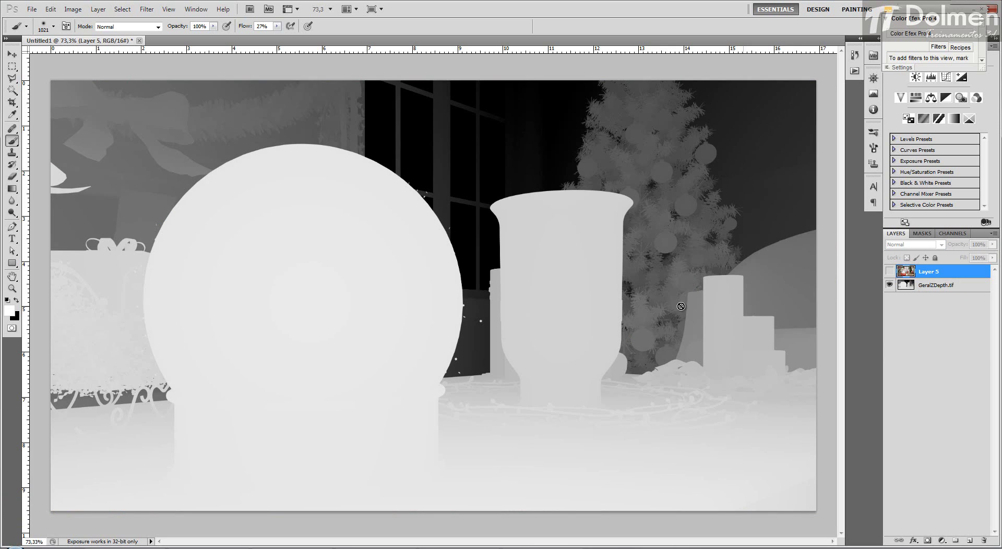
click(12, 54)
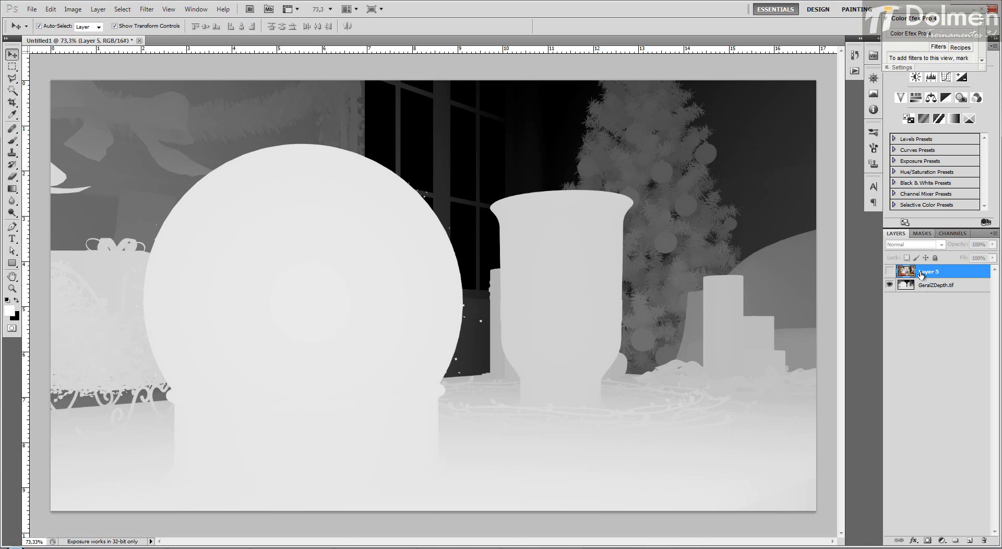
click(939, 286)
Step: Increase the depth layer's contrast with a Levels adjustment using input levels 25, 0.70 and 224, comparing it with the original
click(73, 9)
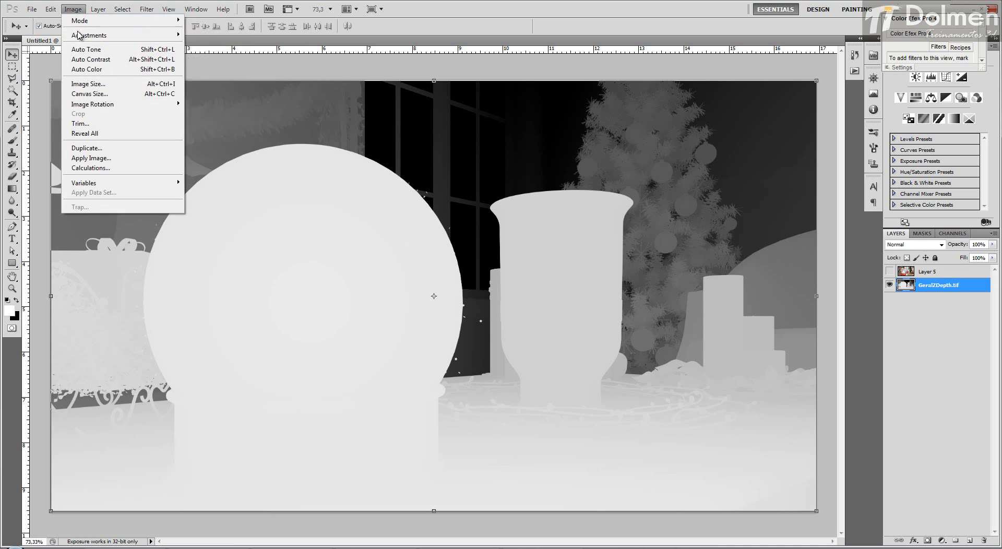
mouse_move(99, 32)
click(261, 45)
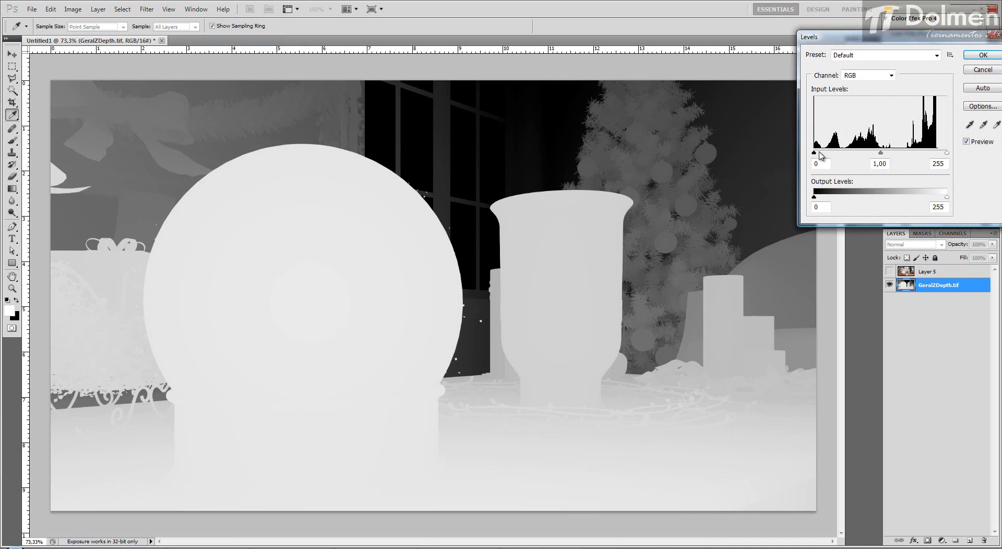
drag(820, 153, 832, 153)
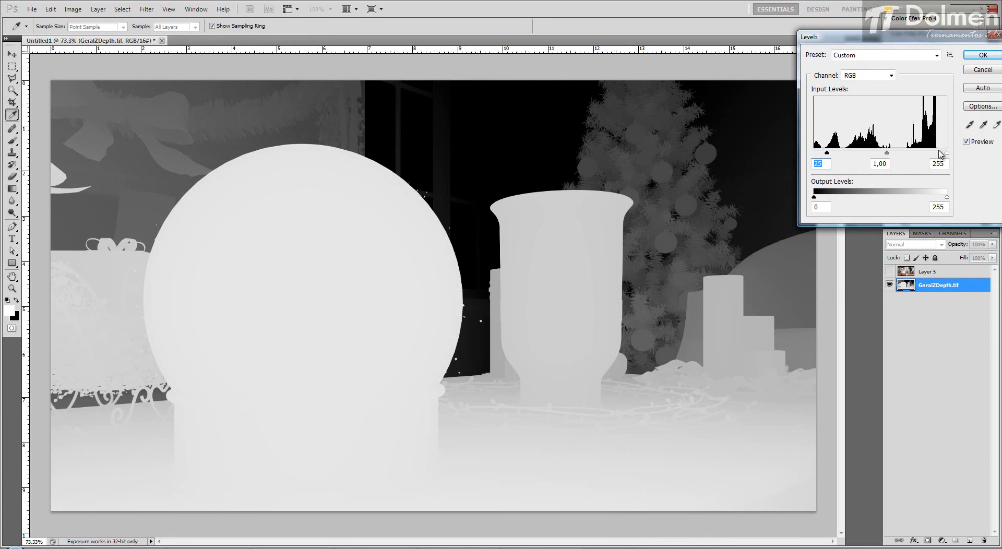
drag(946, 153, 893, 157)
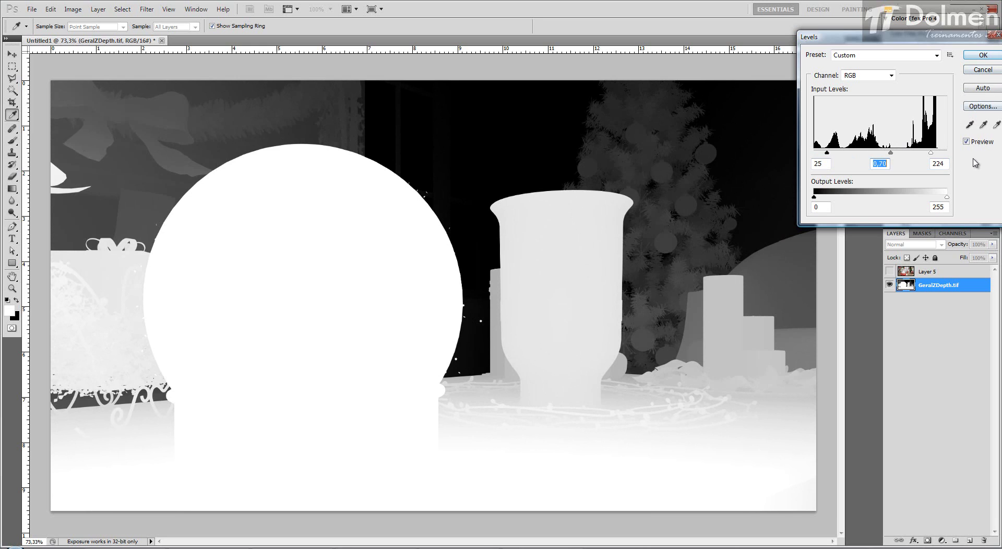
click(976, 143)
click(976, 143)
click(983, 55)
Step: Show Layer 5 again, duplicate it and add a layer mask to the copy
key(v)
click(890, 272)
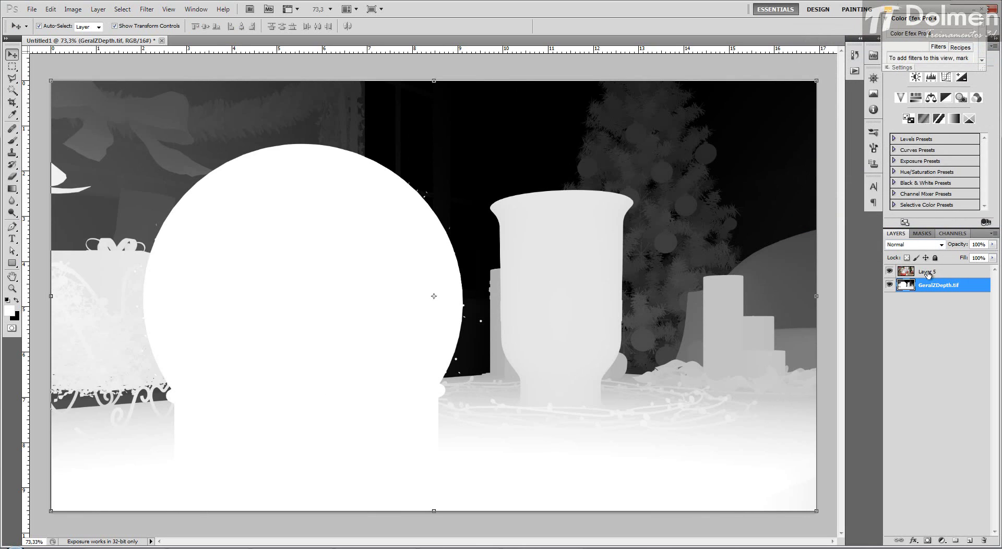
click(928, 274)
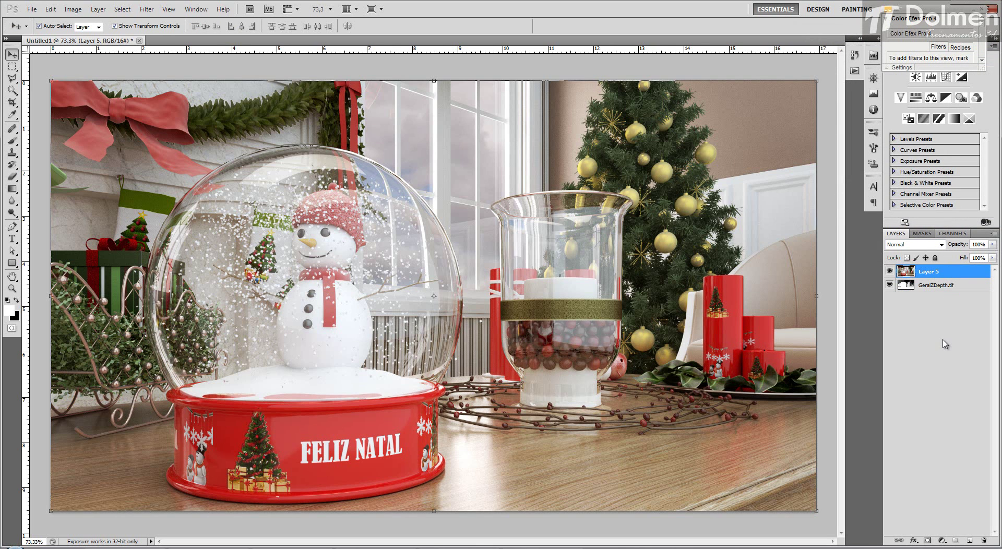
key(ctrl+j)
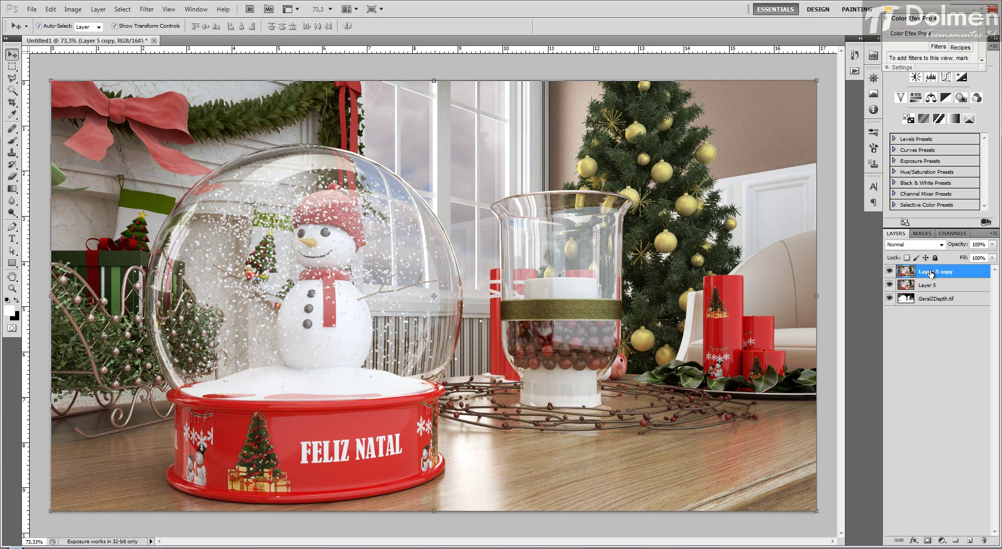
click(927, 542)
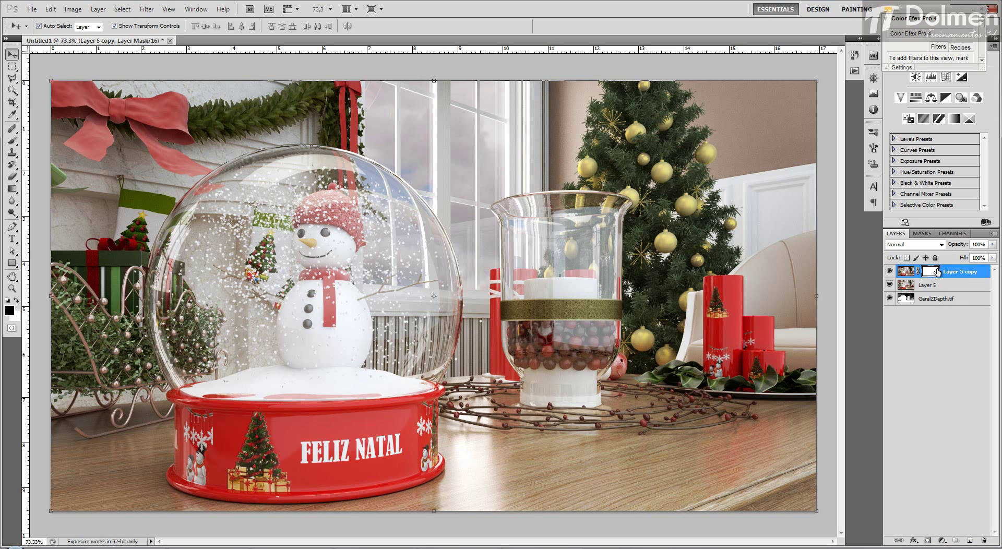
Step: Hide both image layers and copy the entire GeralZDepth.tif depth image
click(890, 271)
click(890, 285)
click(935, 300)
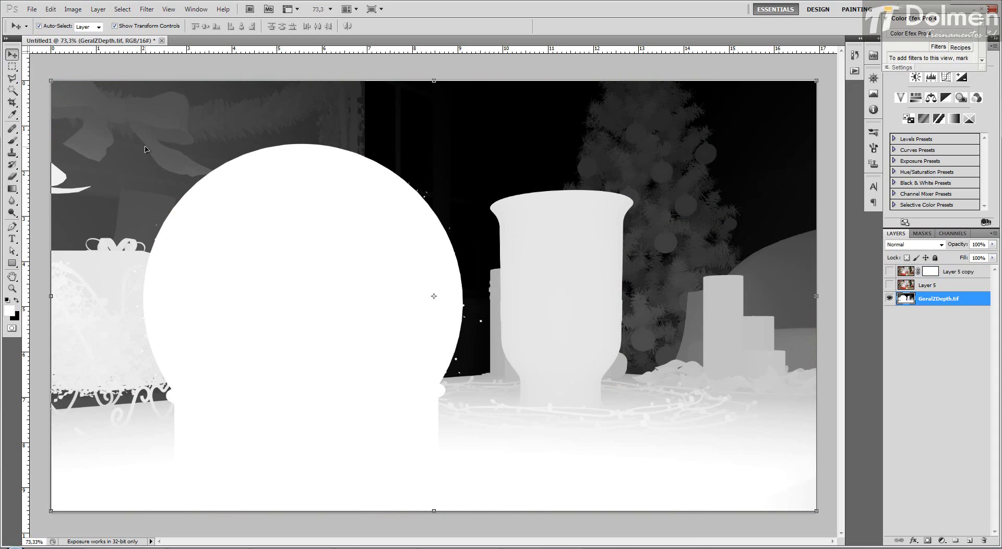
key(ctrl+a)
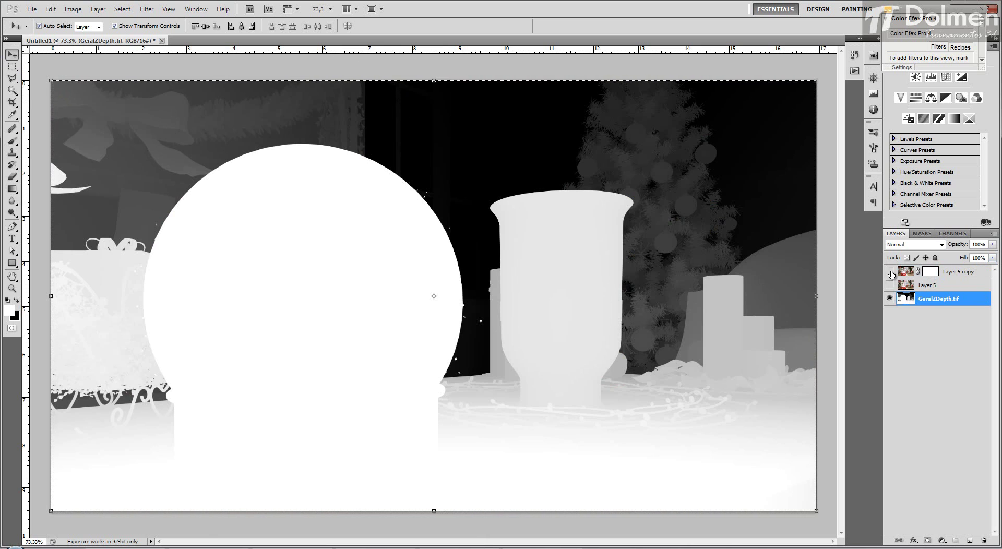
Step: Show both image layers again and paste the depth image into the layer mask of Layer 5 copy
drag(891, 274, 891, 286)
click(923, 273)
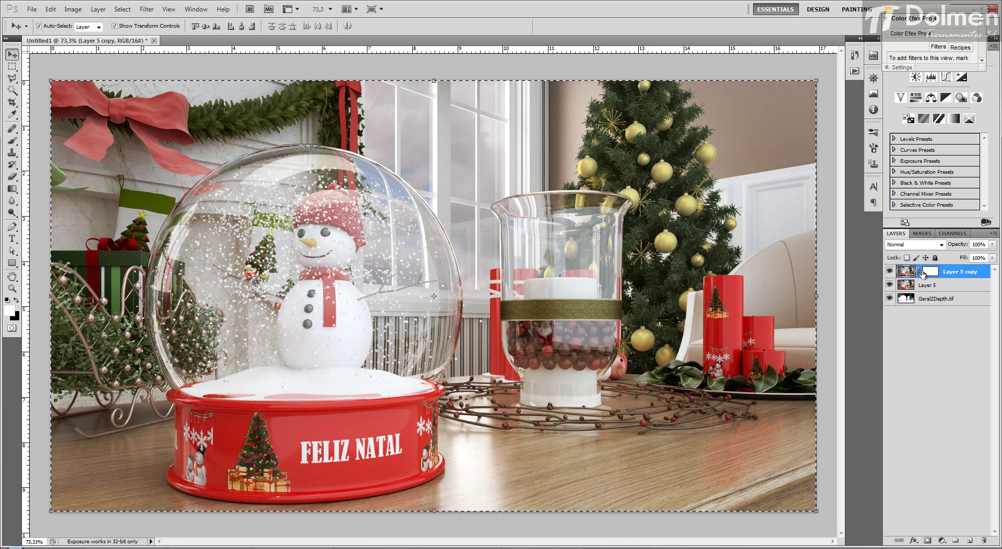
click(933, 271)
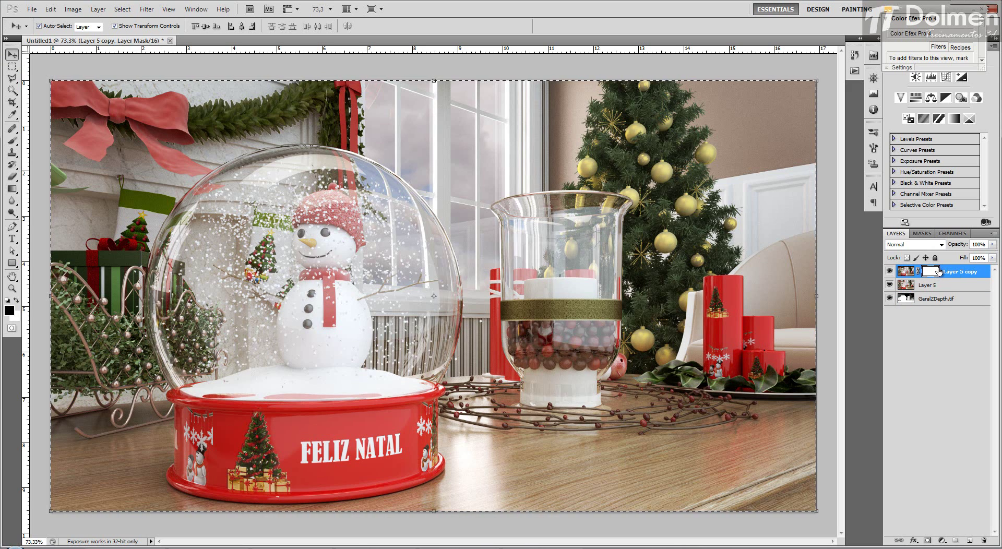
click(951, 233)
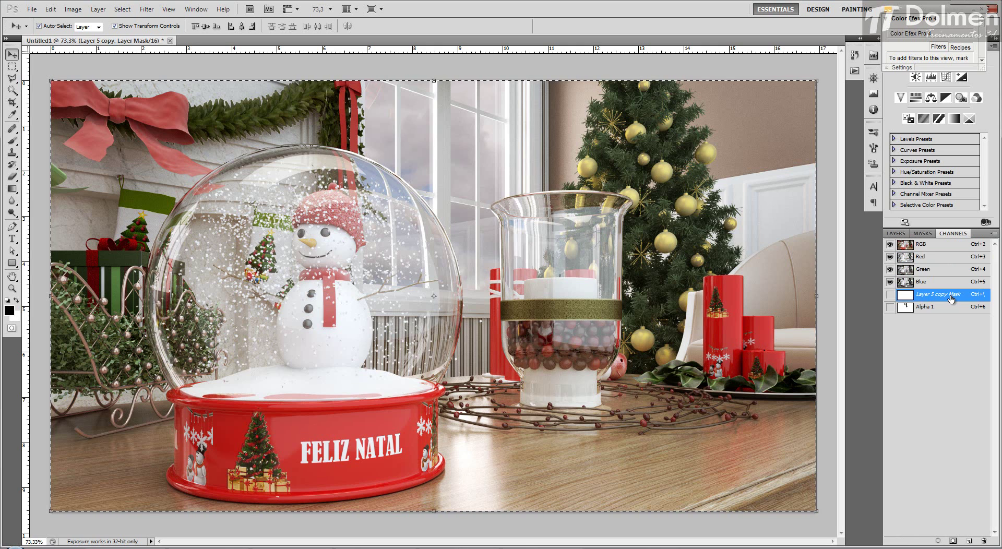
click(890, 294)
key(x)
key(ctrl+v)
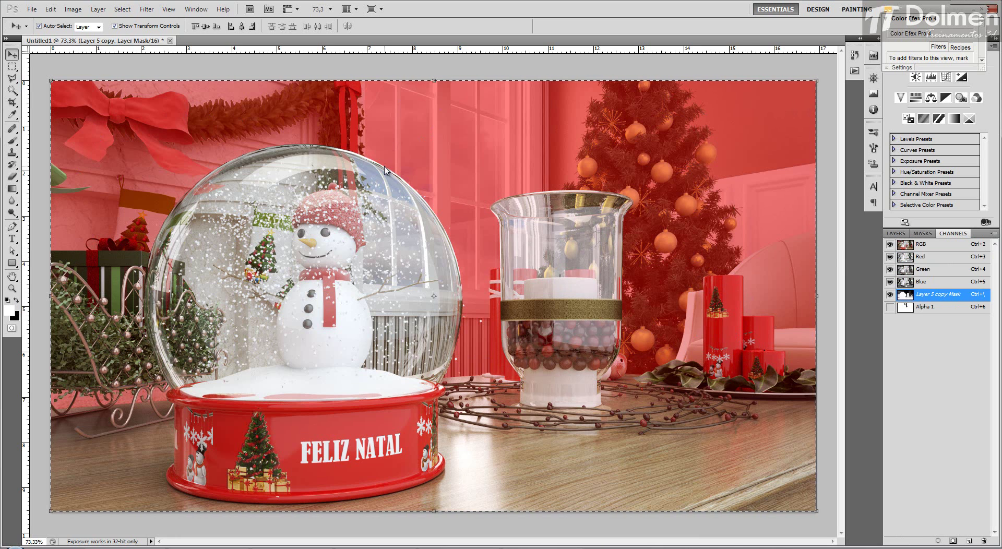
Step: Return to the layer list, turn off the red mask overlay and deselect the canvas
click(896, 233)
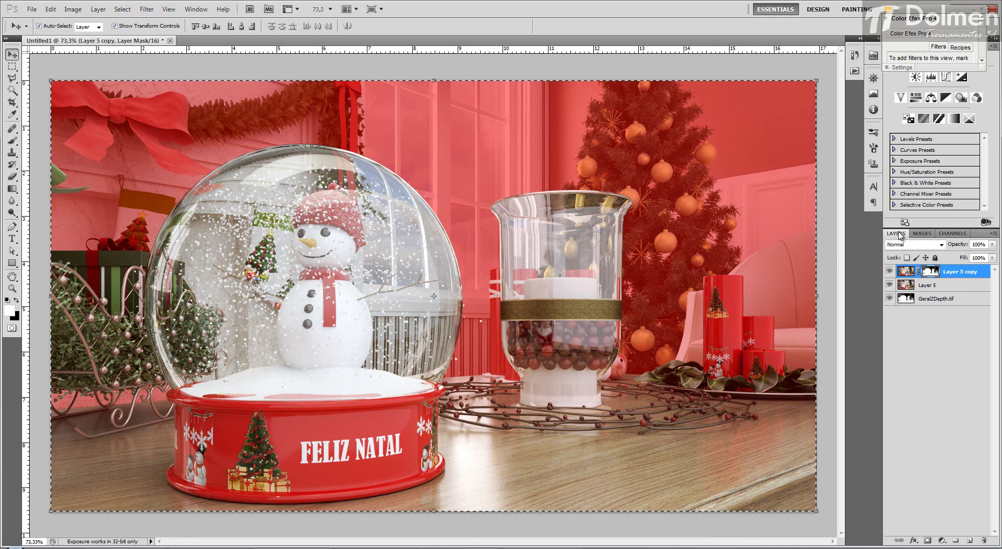
click(891, 271)
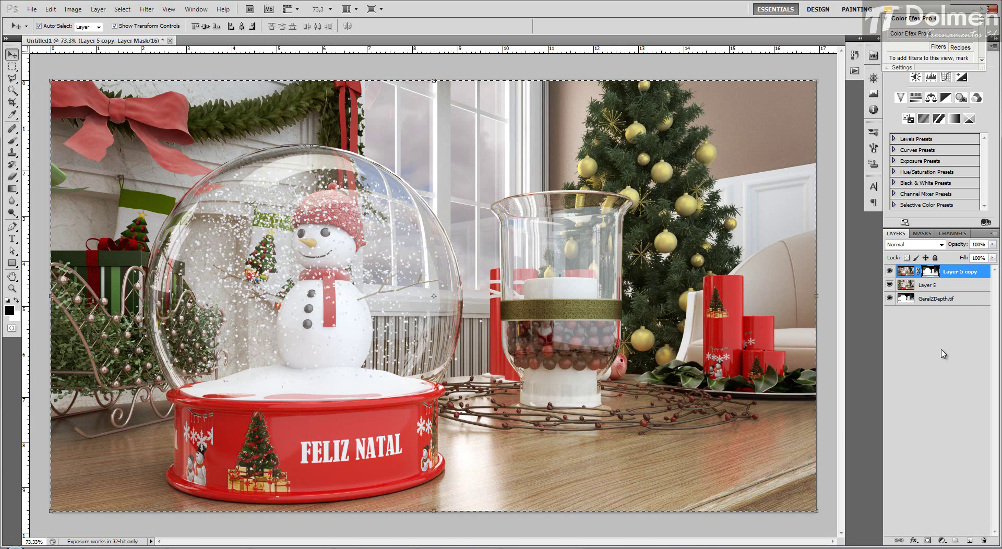
key(ctrl+d)
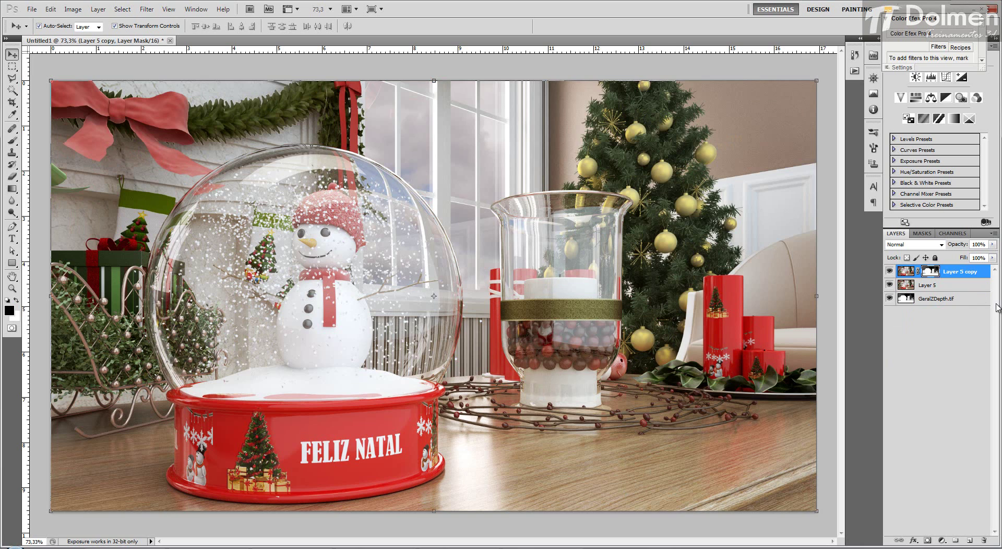
Step: Open the Lens Blur filter on the image content of Layer 5 copy instead of its mask
click(907, 272)
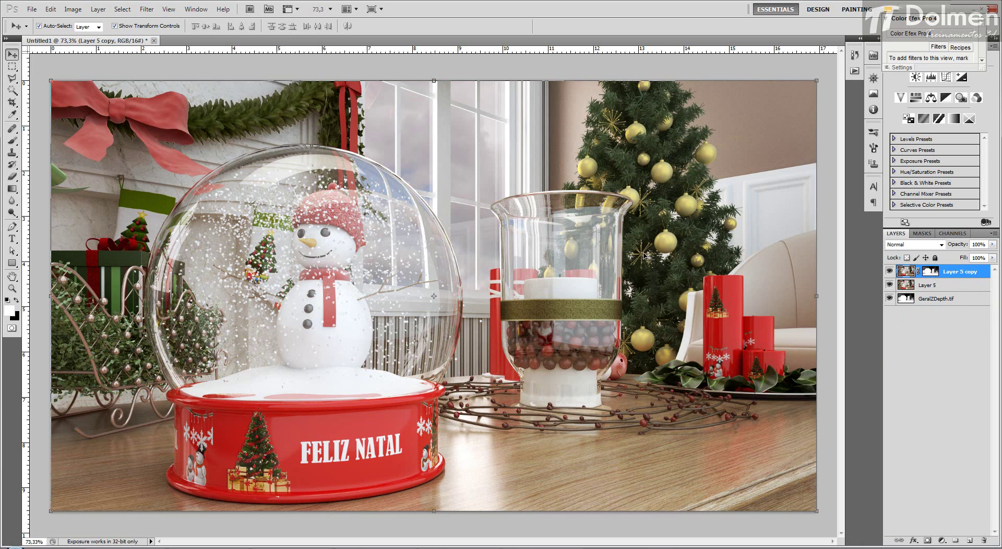
click(149, 9)
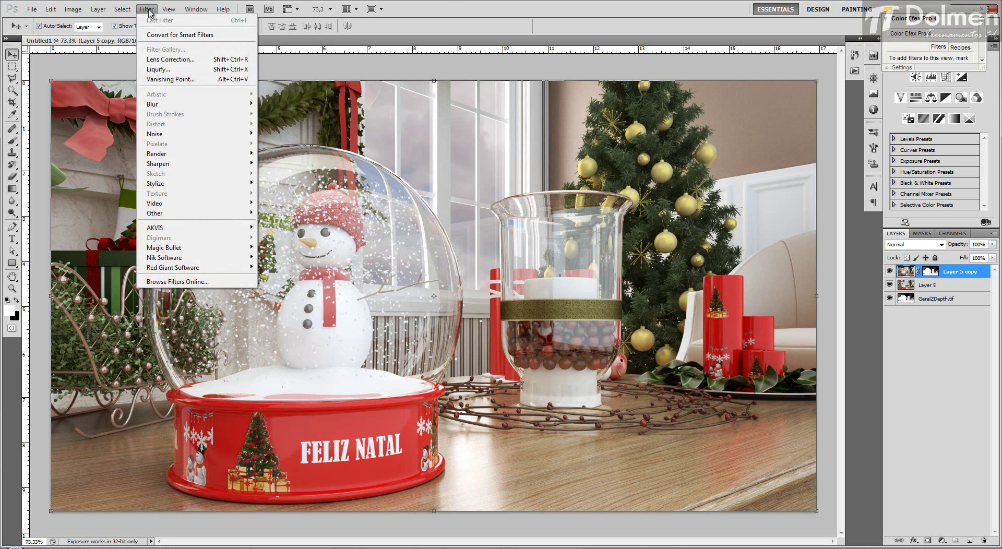
click(627, 63)
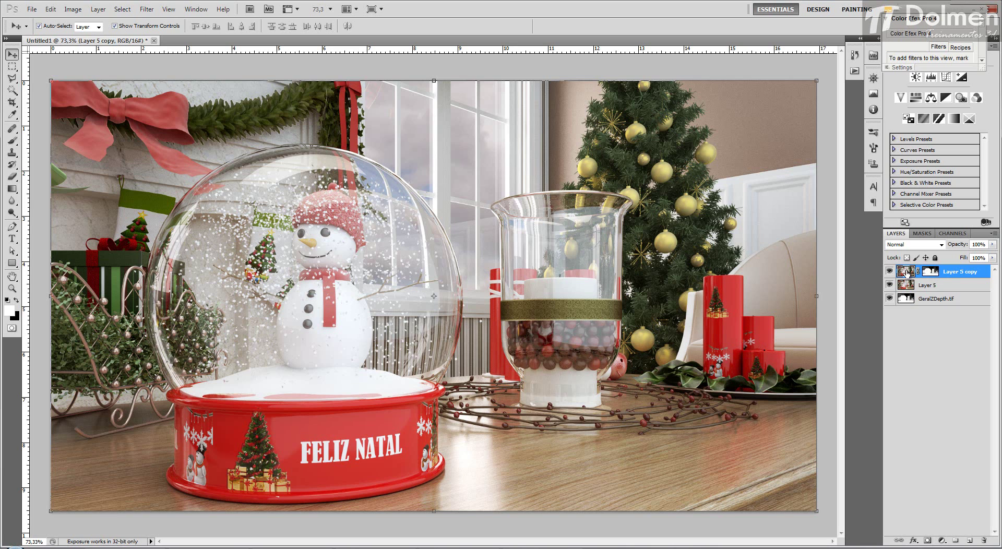
click(147, 9)
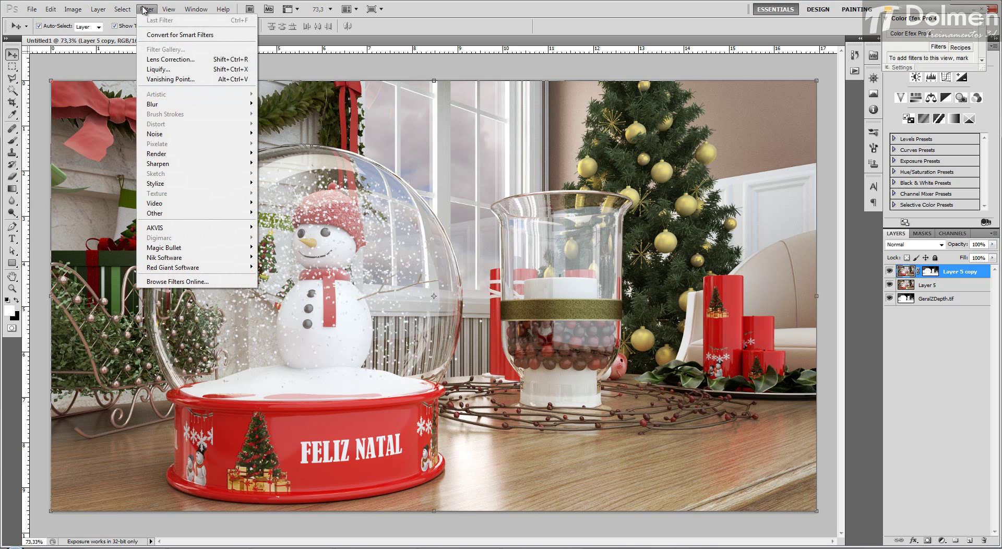
mouse_move(198, 104)
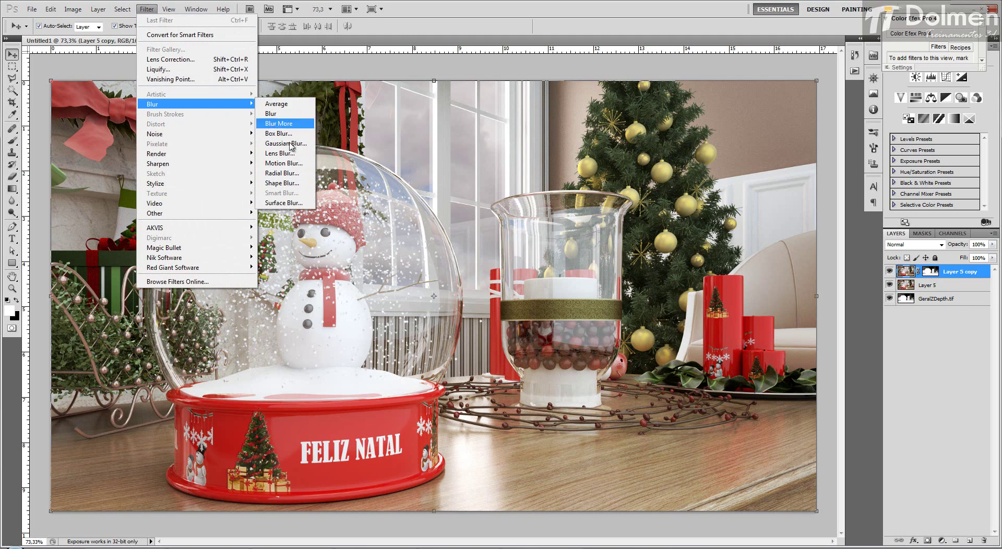
click(285, 154)
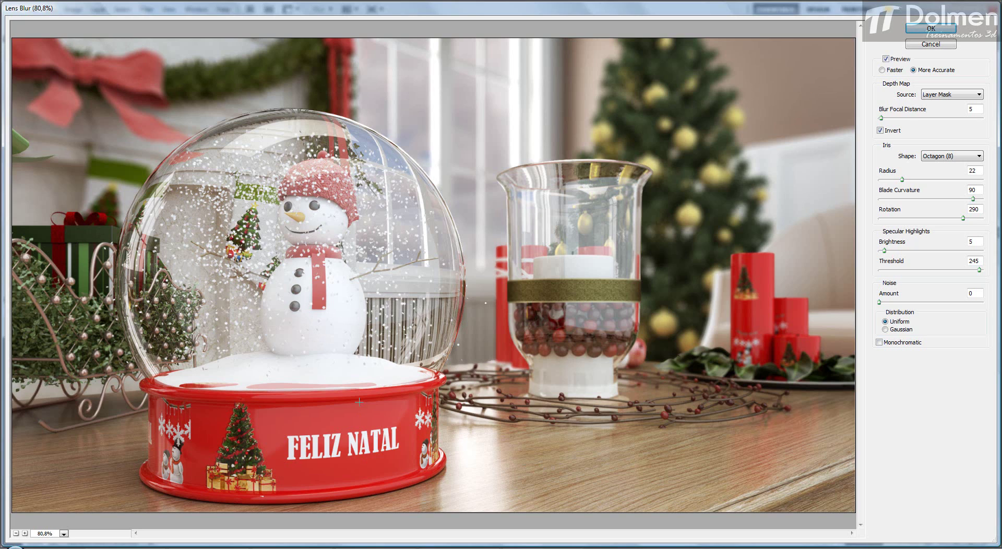
Step: Switch the Lens Blur preview to Faster, try blur focal distances up to 182 and set the distance to 10
click(882, 70)
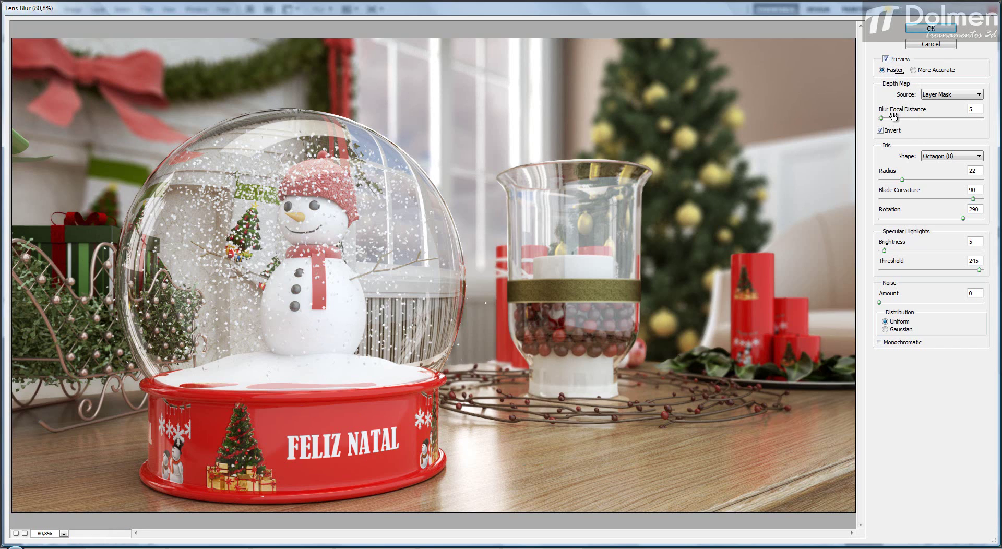
drag(882, 121, 889, 120)
drag(889, 121, 902, 124)
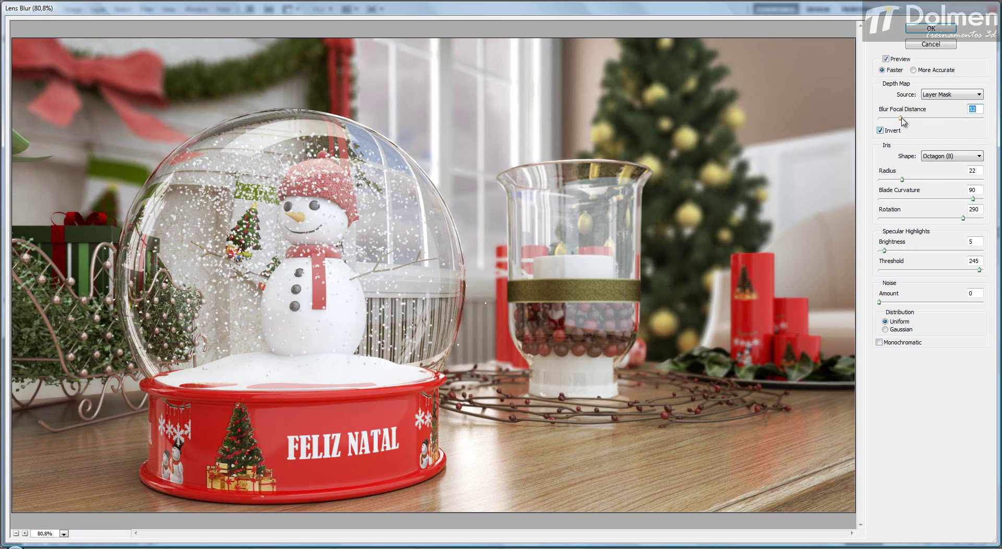
drag(904, 122, 882, 122)
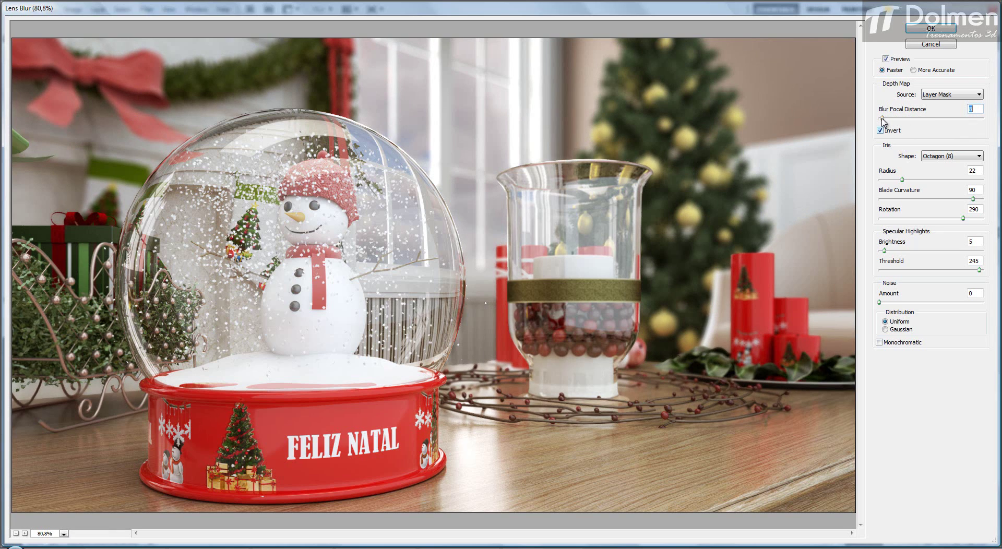
drag(883, 121, 954, 119)
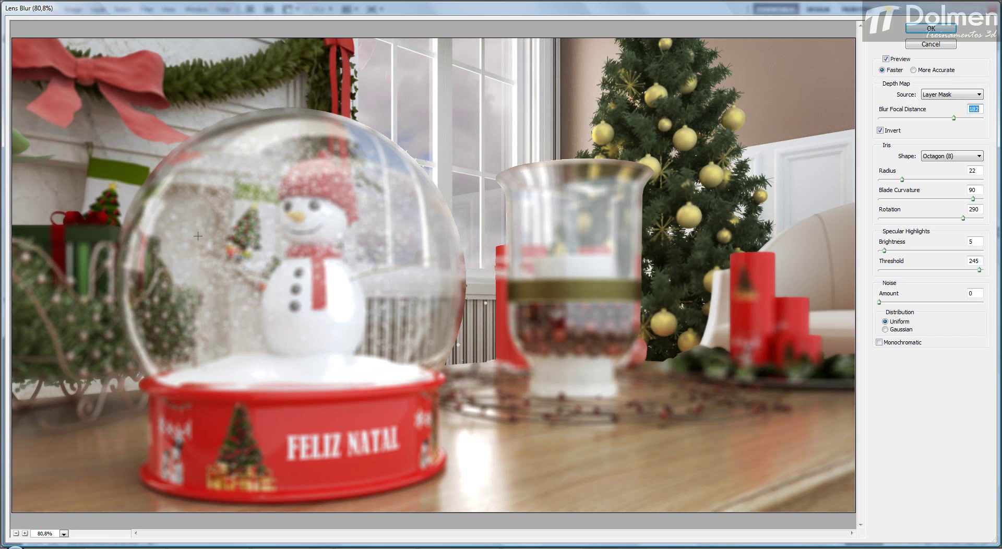
click(888, 118)
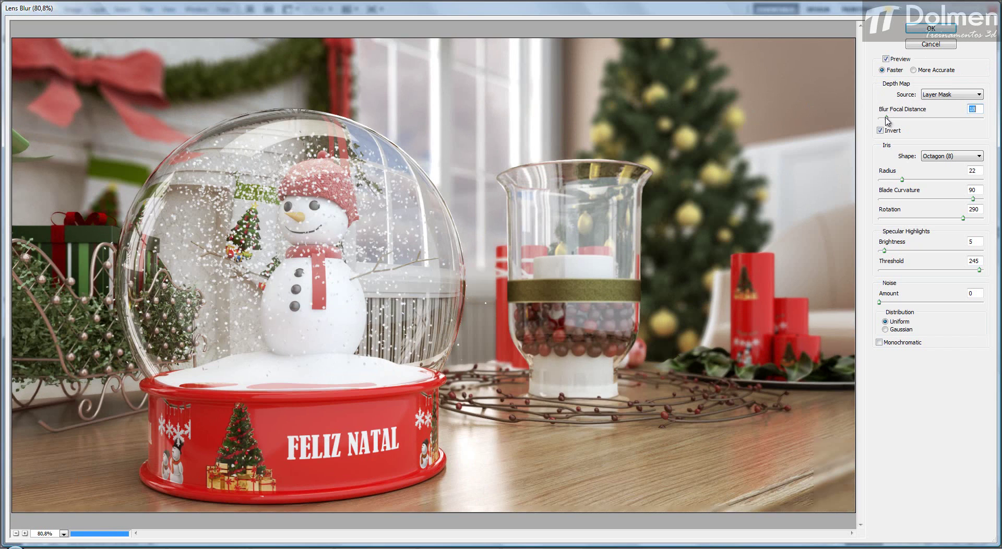
drag(887, 118, 884, 119)
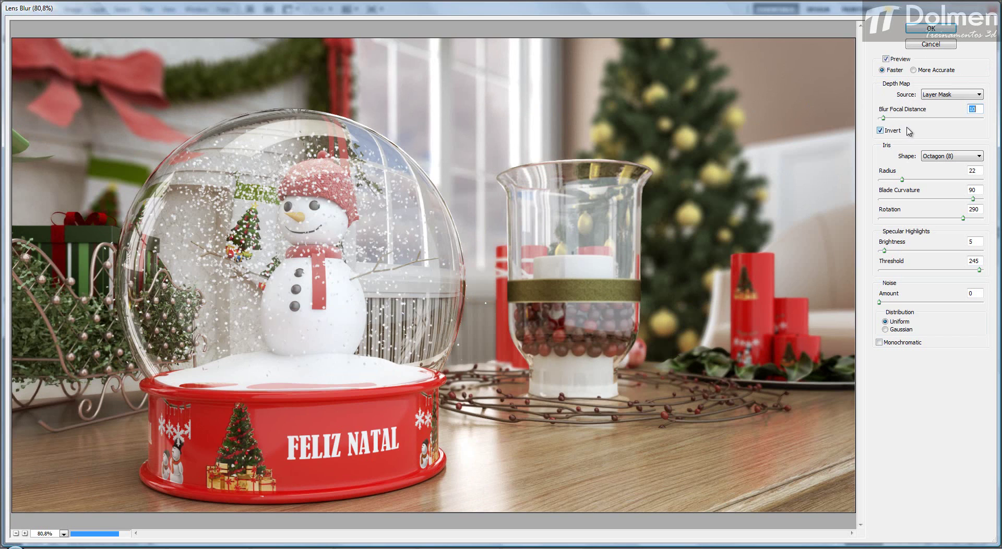
Step: Try the Lens Blur with the depth map uninverted and radii such as 7 and 41, restoring Invert and a radius of 22
click(880, 131)
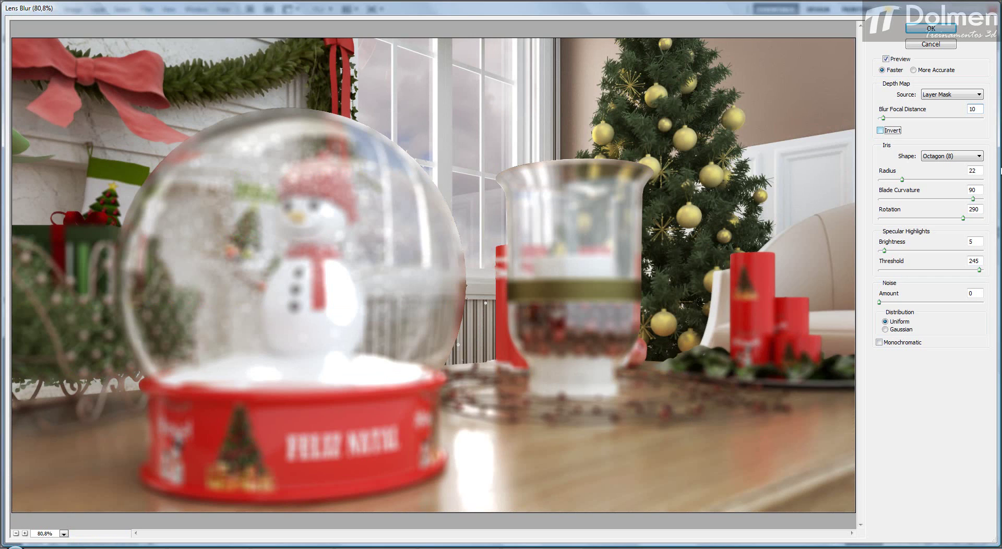
click(881, 130)
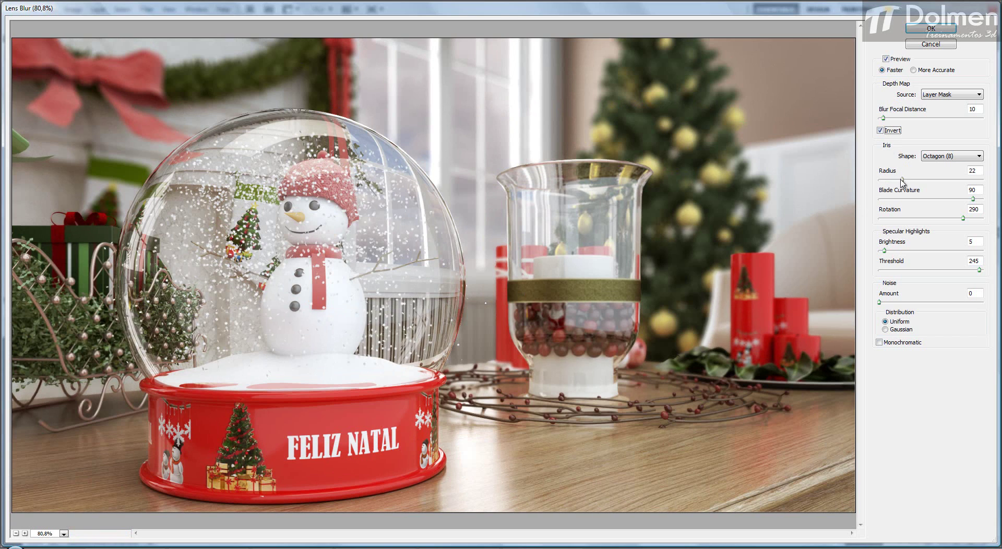
drag(902, 179, 886, 179)
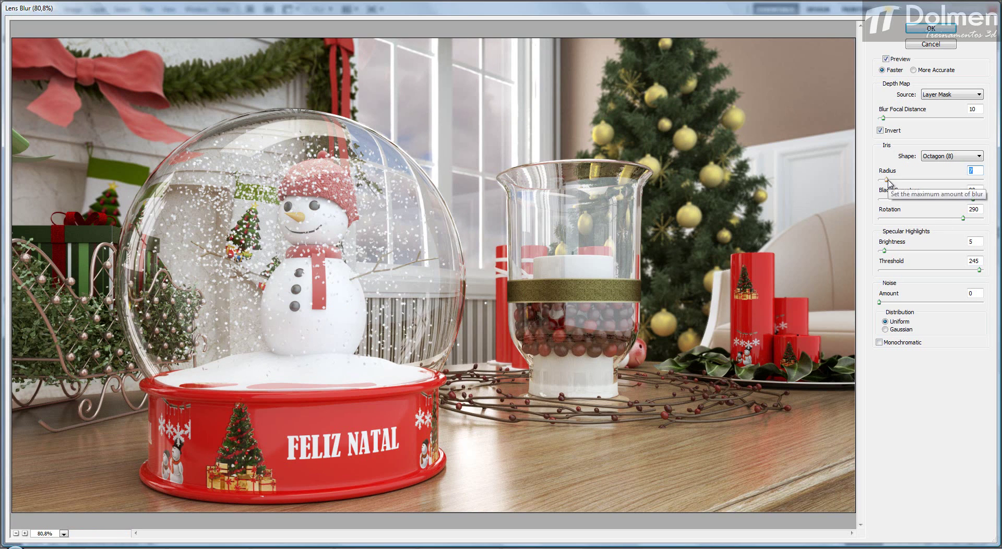
drag(887, 179, 922, 180)
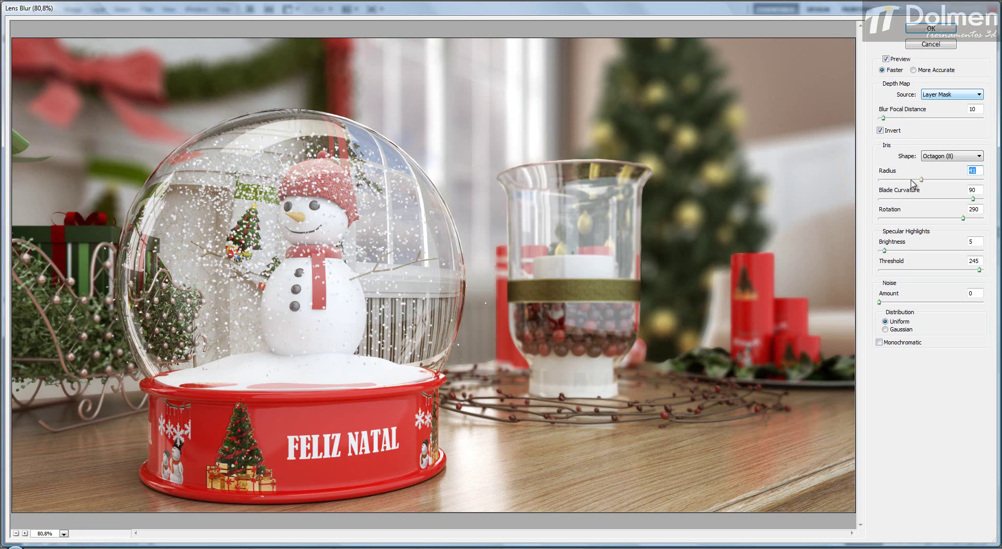
drag(917, 179, 904, 179)
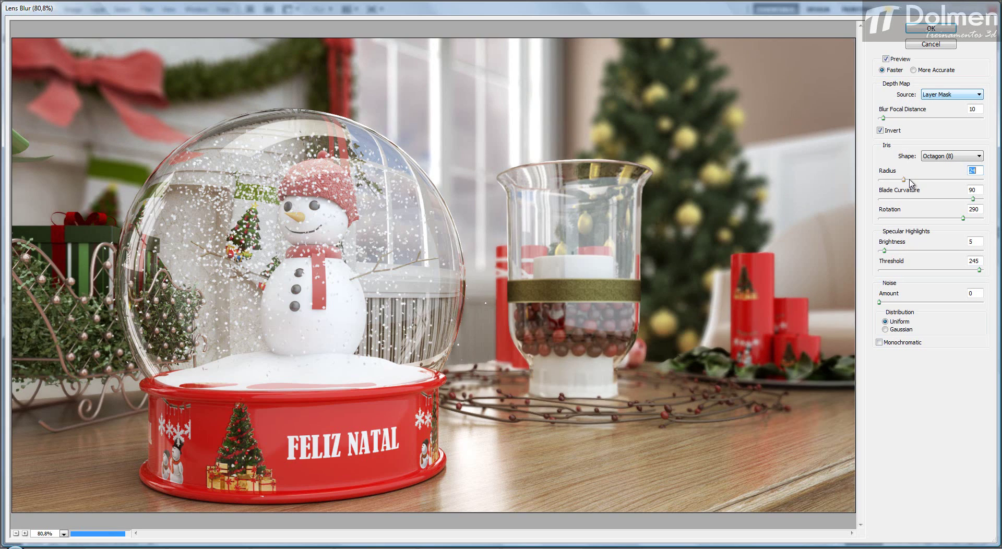
drag(908, 179, 903, 179)
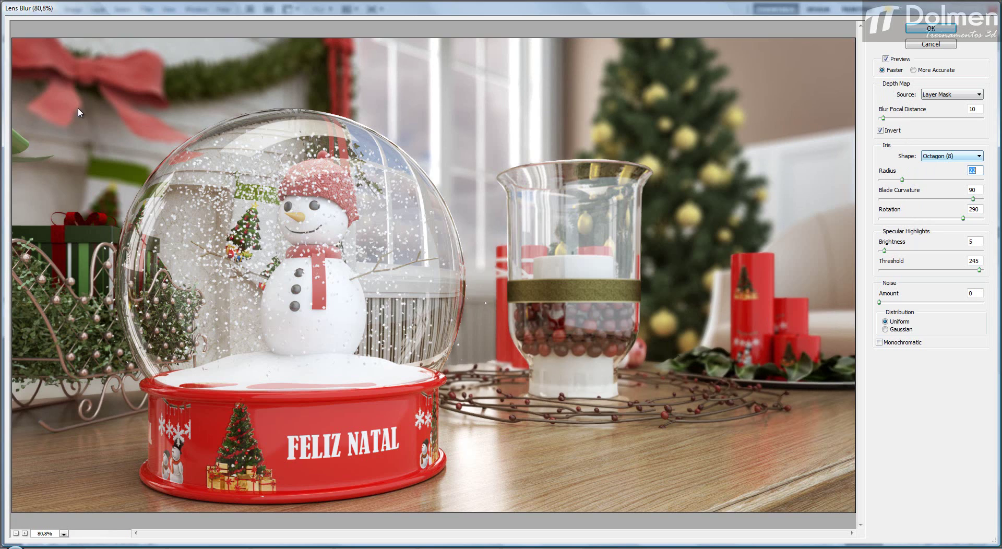
Step: Apply the Lens Blur with the More Accurate preview, and delete the layer mask of Layer 5 copy without applying it
click(916, 73)
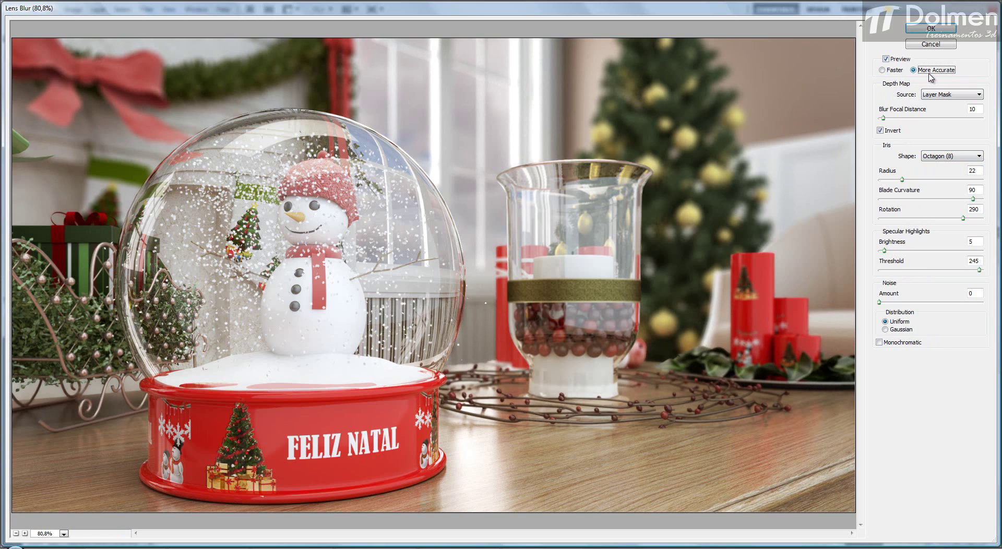
click(931, 29)
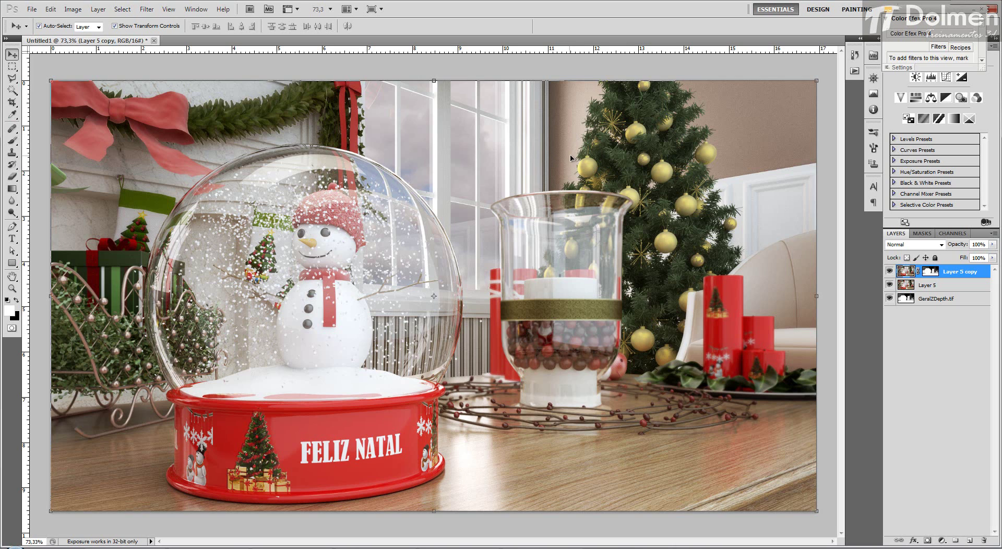
click(932, 273)
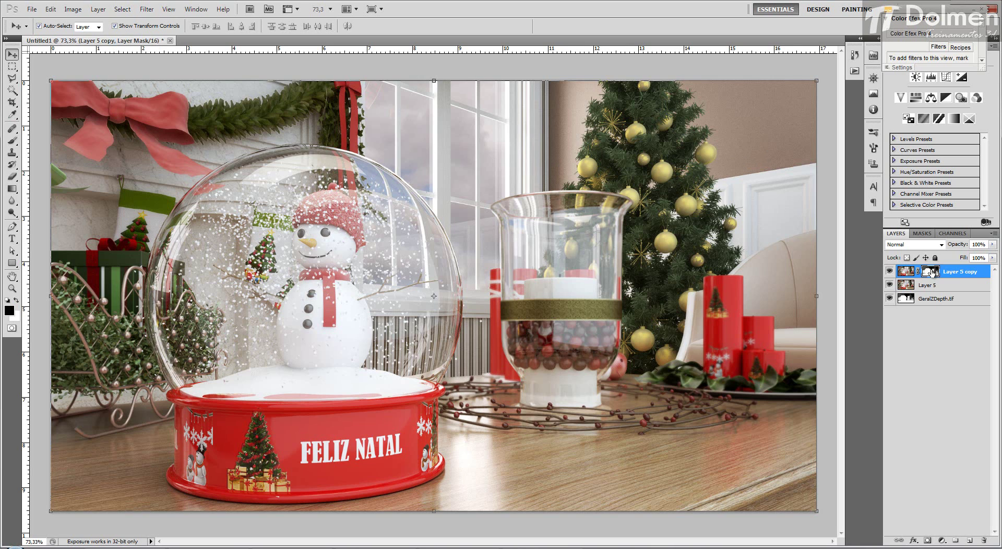
drag(933, 273, 984, 542)
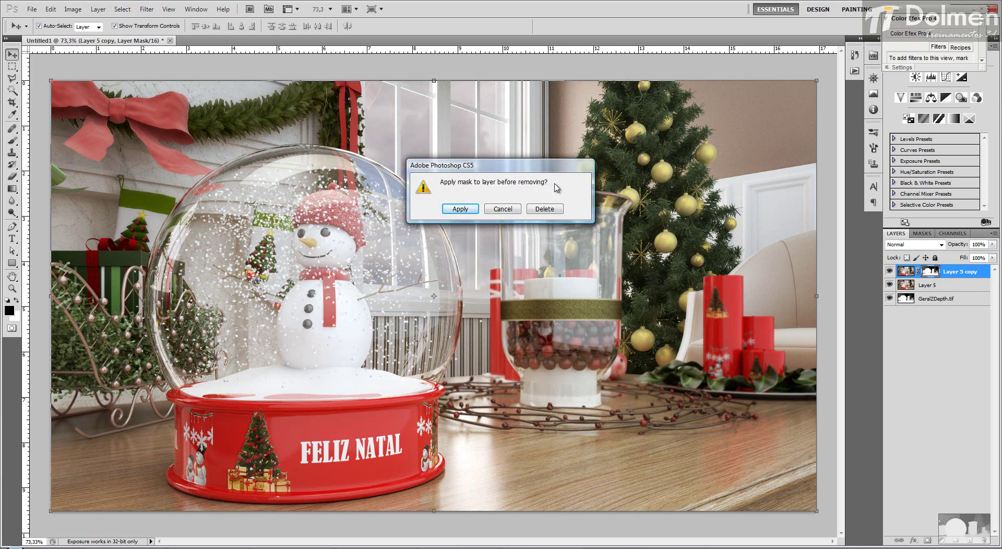
click(552, 210)
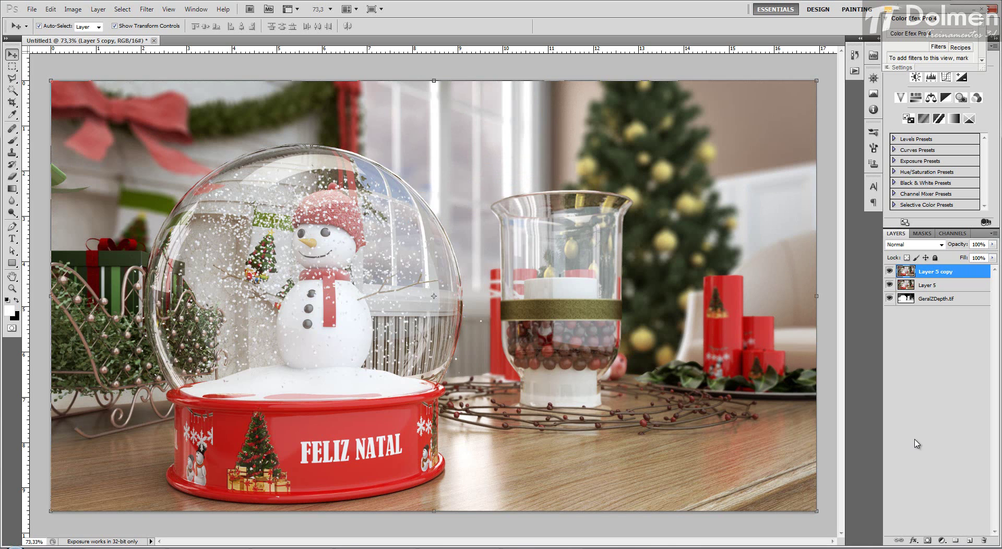
Step: Compare the blurred Layer 5 copy with the sharp layer by toggling its visibility and varying its opacity, leaving it at 100%
click(889, 271)
click(889, 271)
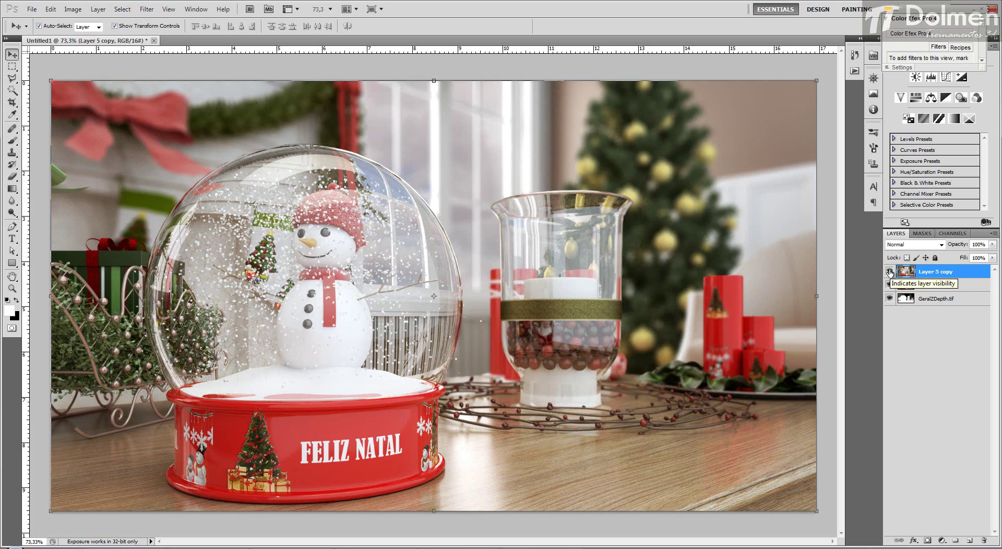
click(992, 244)
mouse_move(992, 256)
mouse_down()
mouse_move(969, 258)
mouse_move(976, 253)
mouse_up()
click(951, 345)
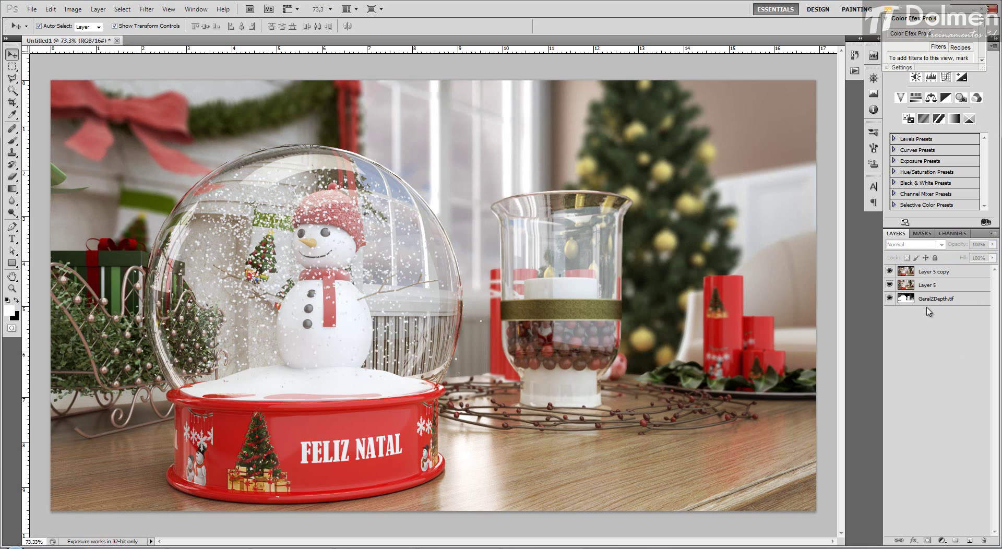
click(918, 289)
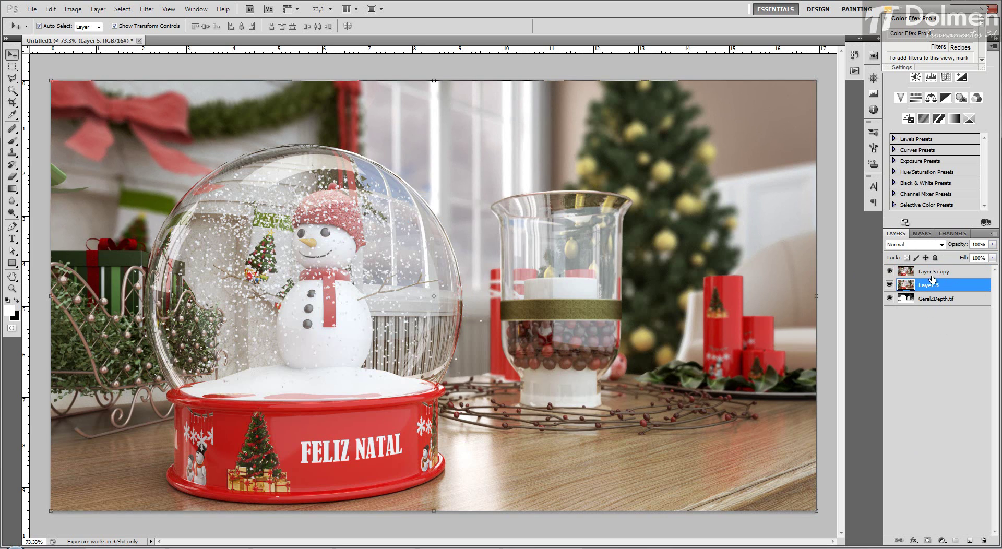
click(932, 272)
mouse_move(993, 244)
mouse_down()
mouse_move(972, 259)
mouse_move(1000, 255)
mouse_up()
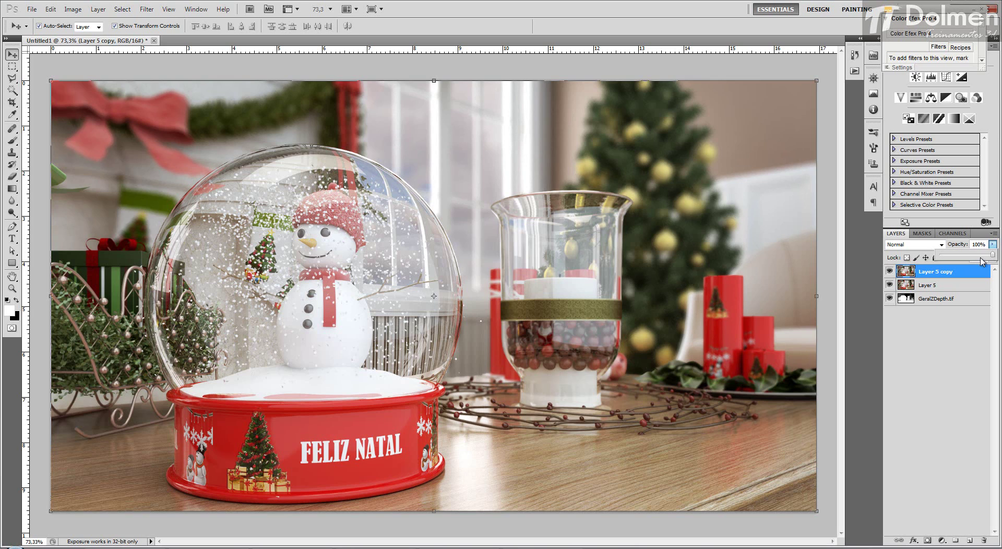
click(954, 363)
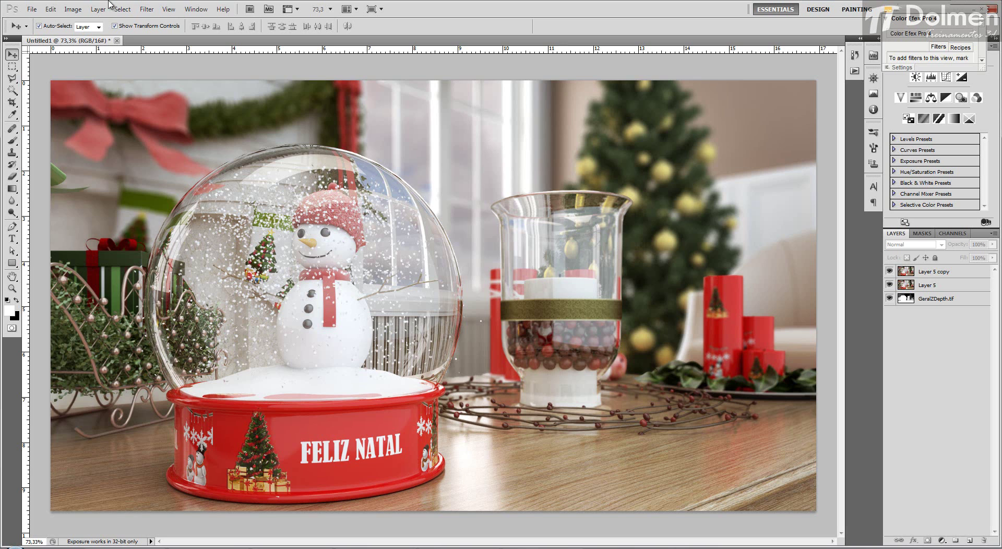
Step: Open the images Back02.tif and Back02_02.jpg from folder 01 together
click(30, 10)
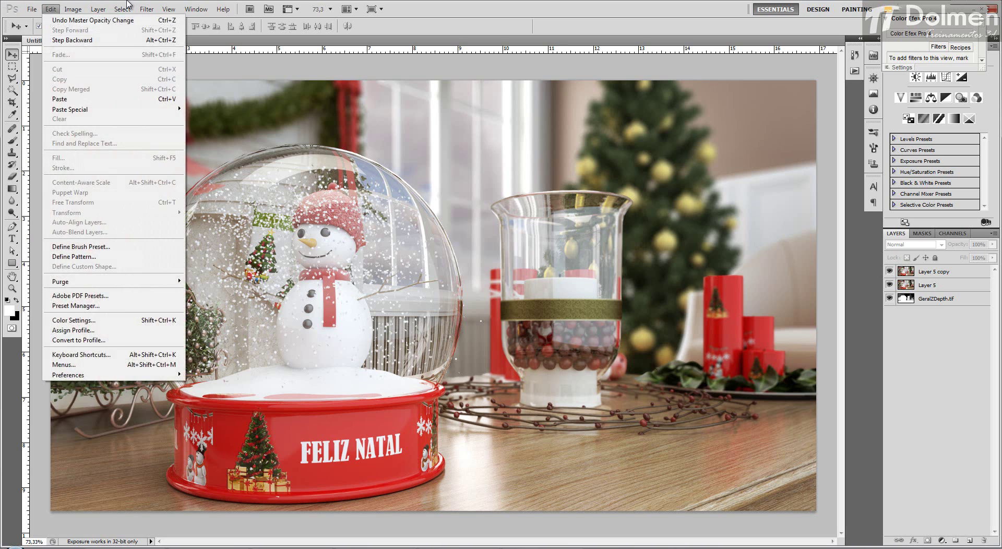
click(459, 5)
click(30, 9)
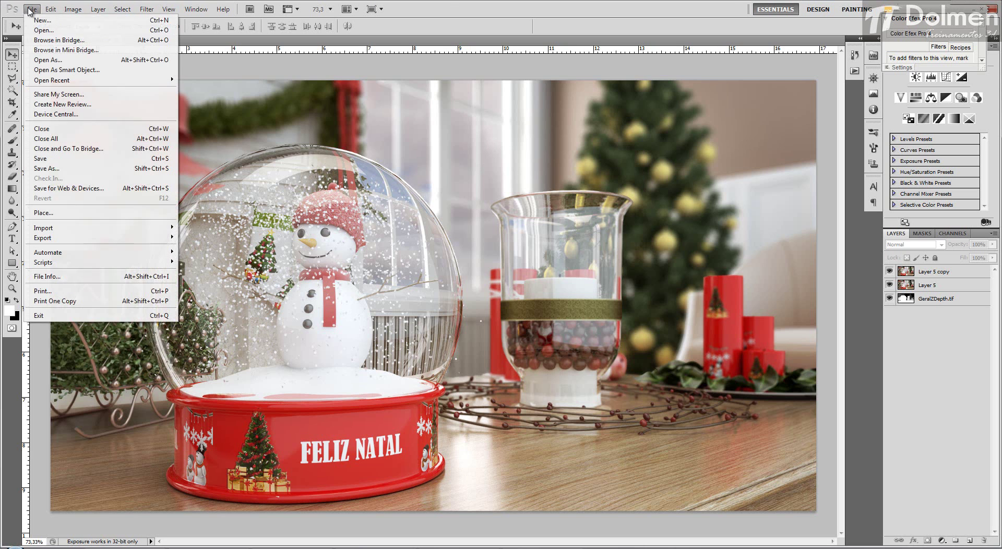
click(44, 31)
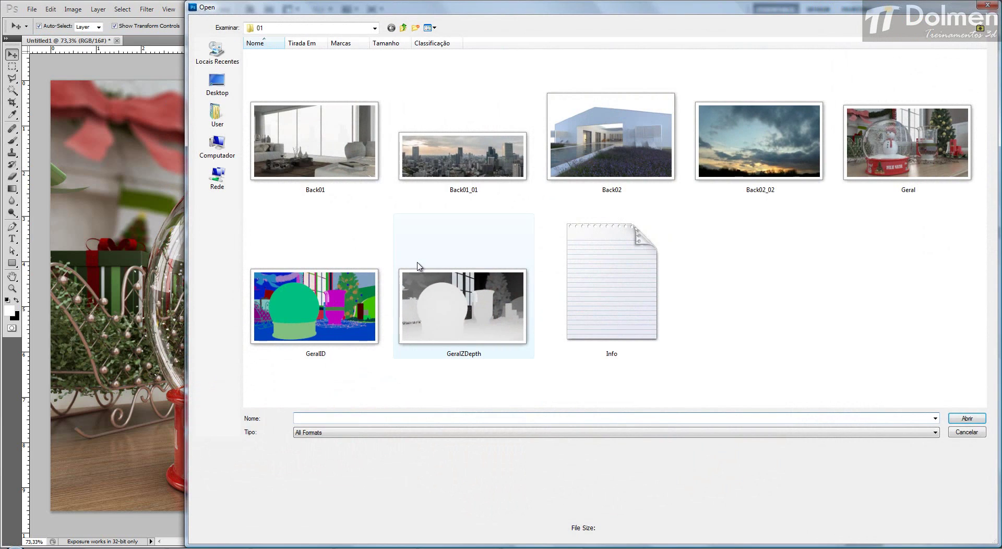
click(640, 165)
ctrl+click(755, 146)
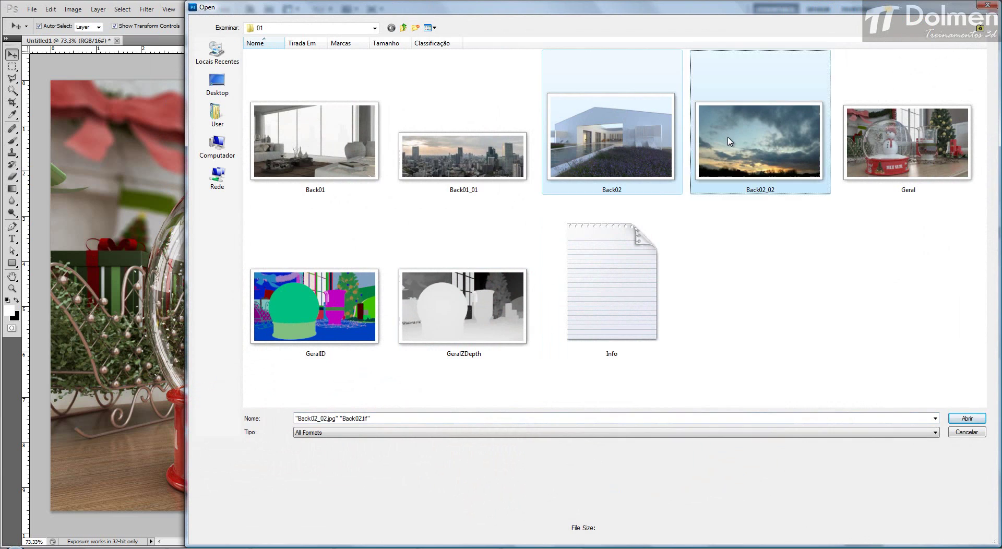
click(951, 419)
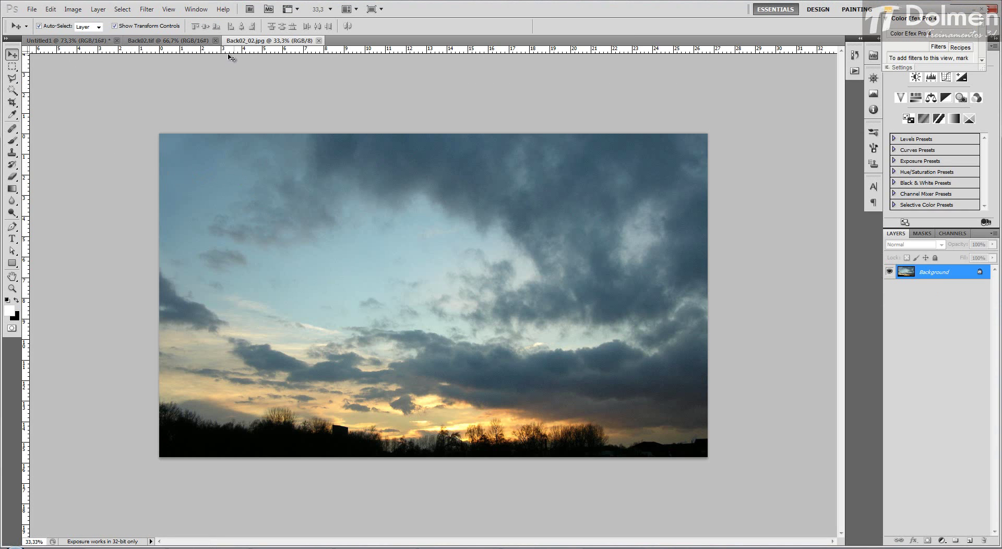
Step: Review the edit history of the snow globe document, close it without saving and show Back02.tif
click(76, 41)
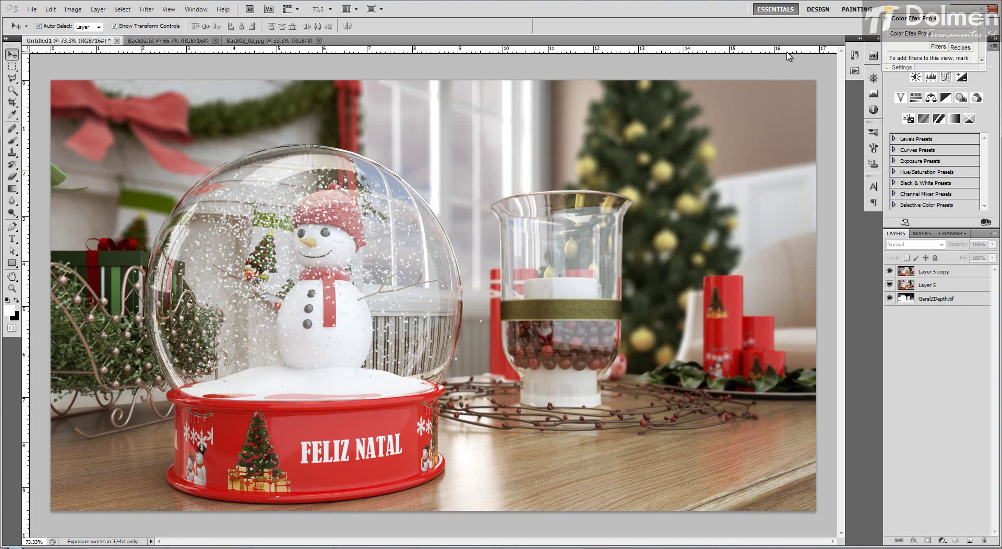
click(855, 56)
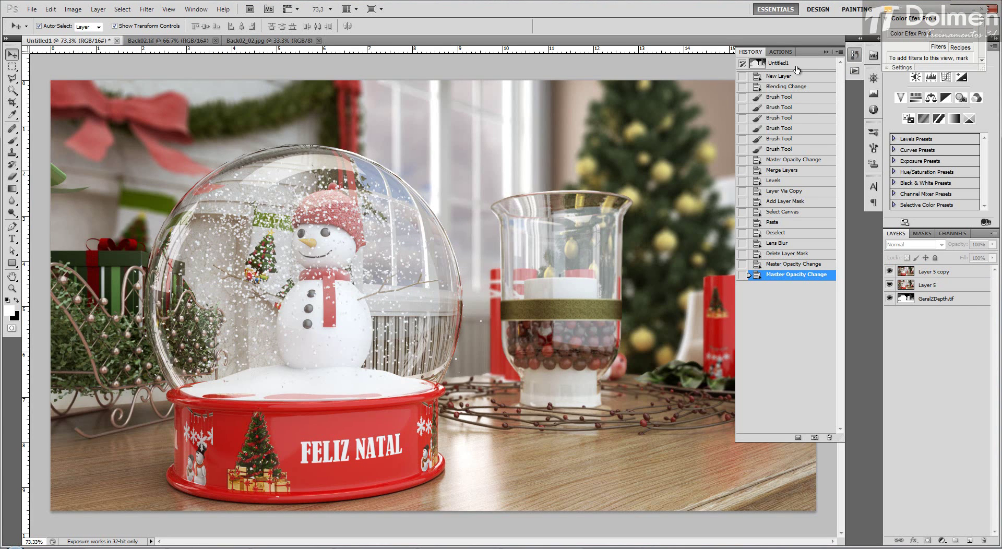
click(855, 55)
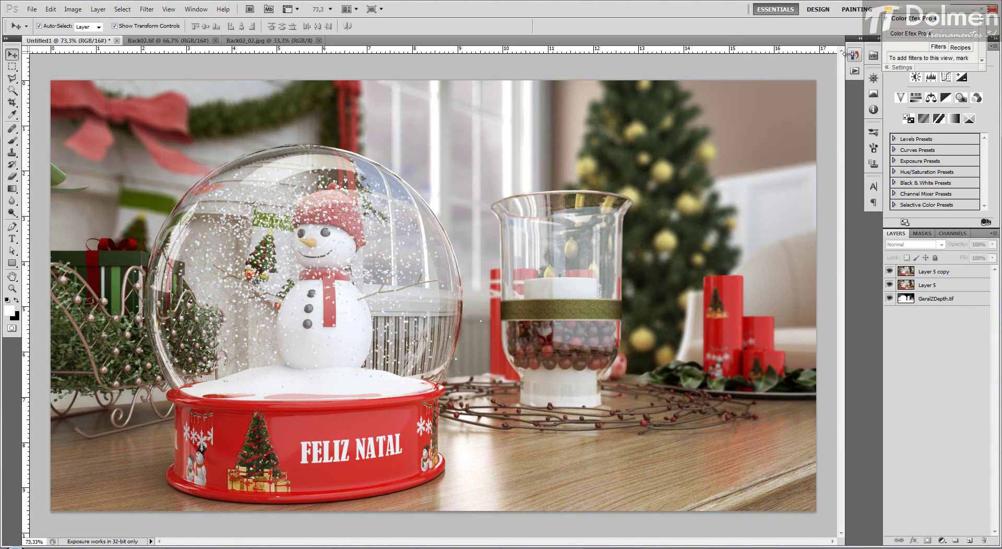
click(117, 41)
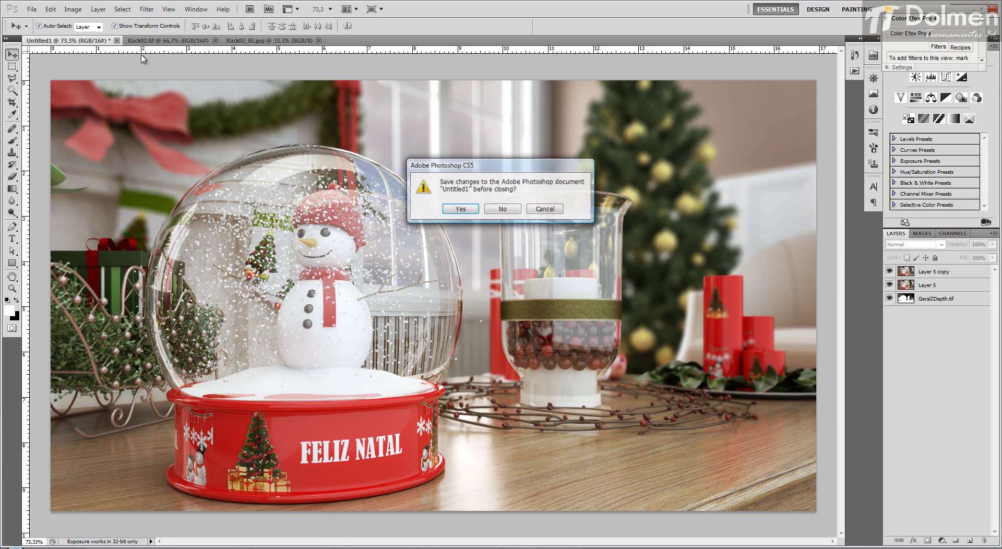
click(497, 209)
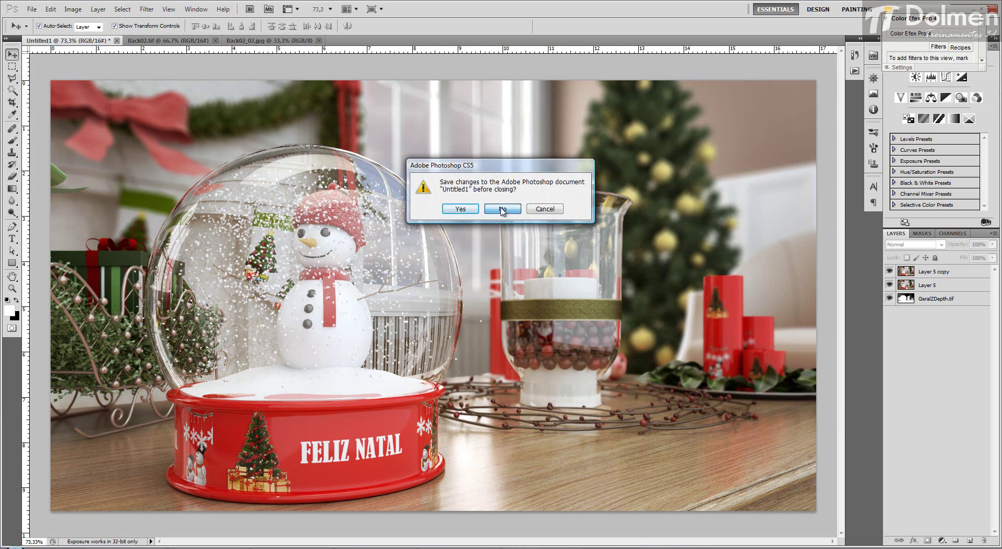
click(86, 41)
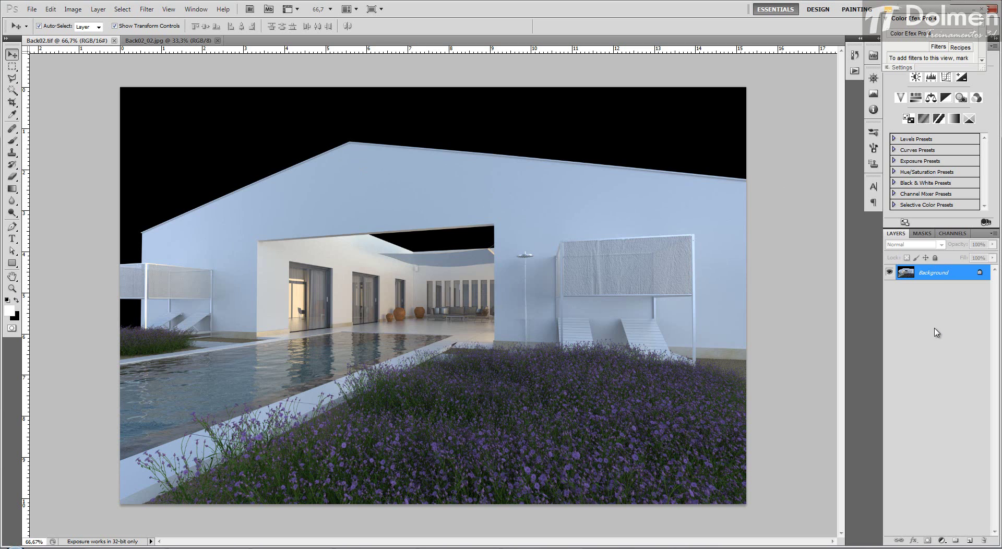
Step: Load Back02.tif and Back02_02.jpg as a stack of layers in a new document, without automatic alignment
click(33, 9)
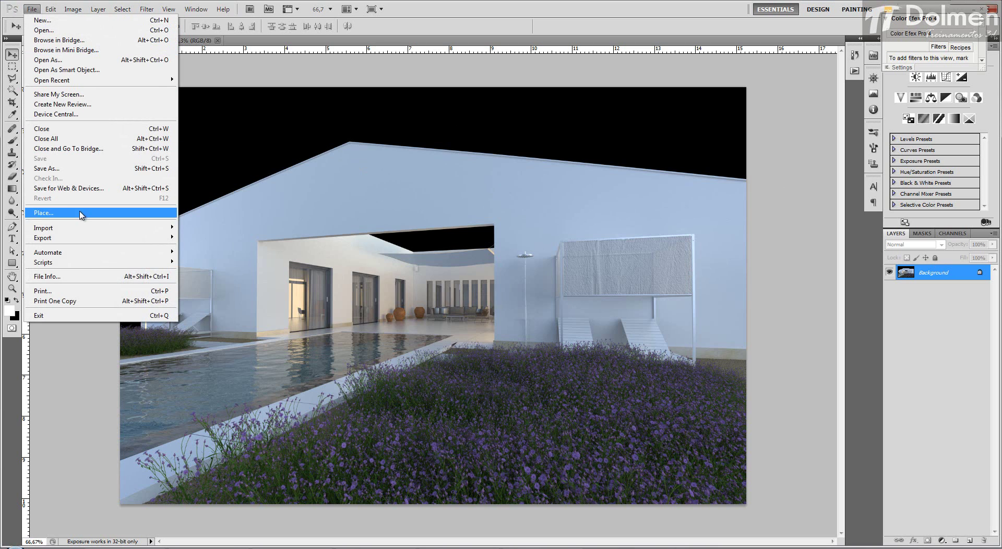
mouse_move(88, 265)
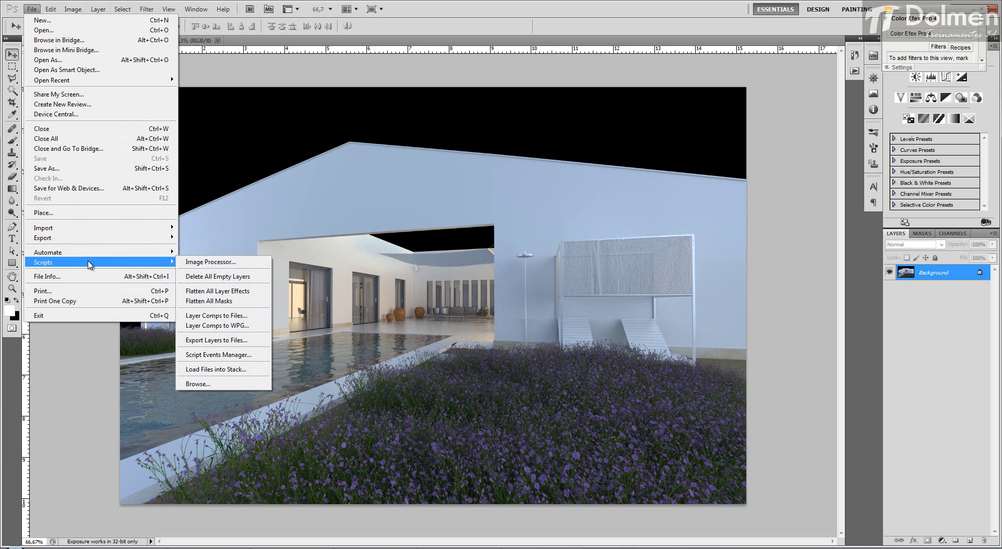
click(245, 370)
click(543, 260)
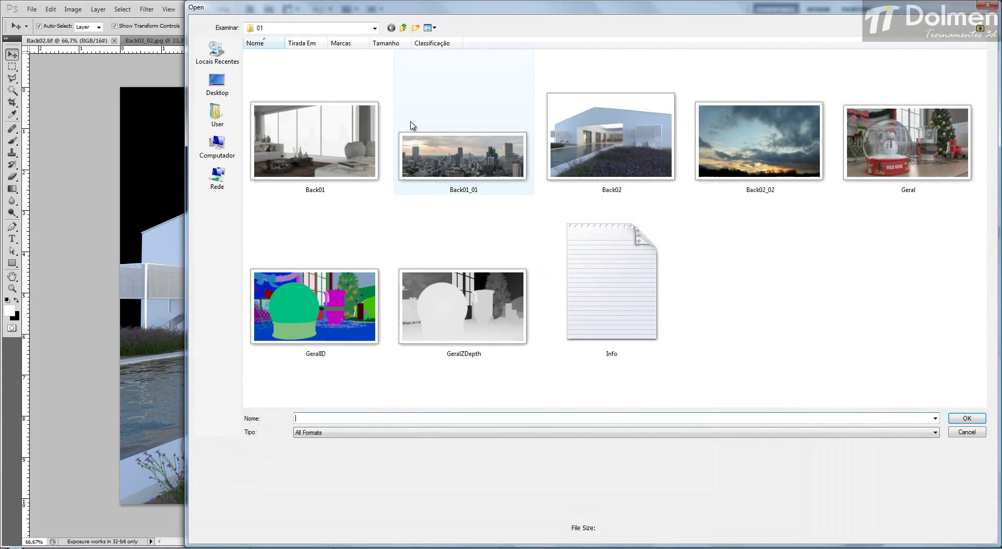
click(611, 139)
ctrl+click(760, 141)
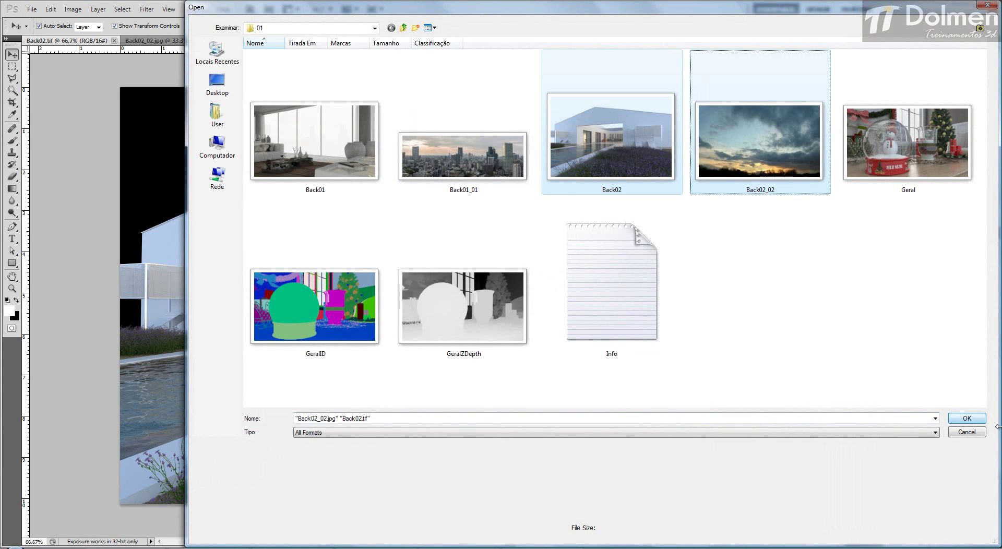
click(967, 418)
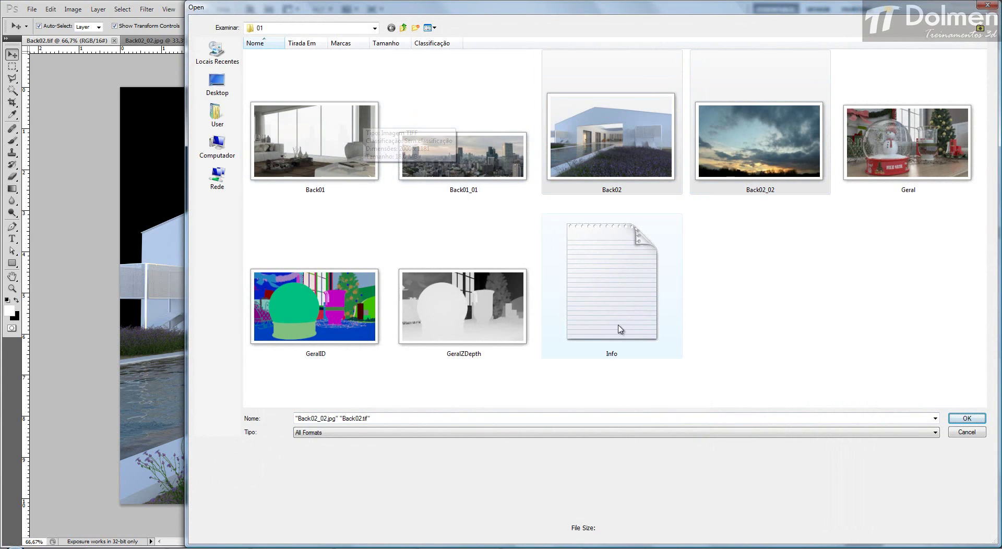
click(959, 418)
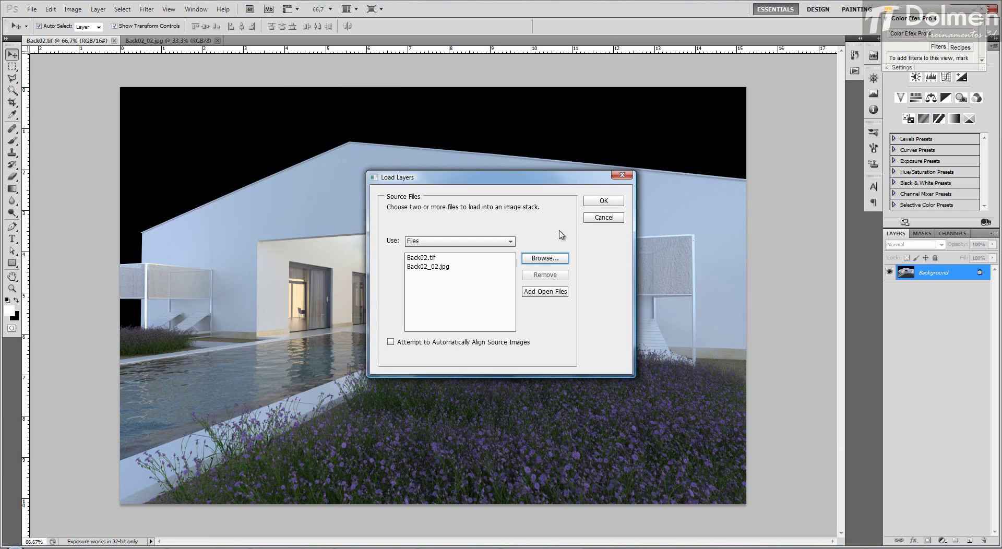
click(603, 202)
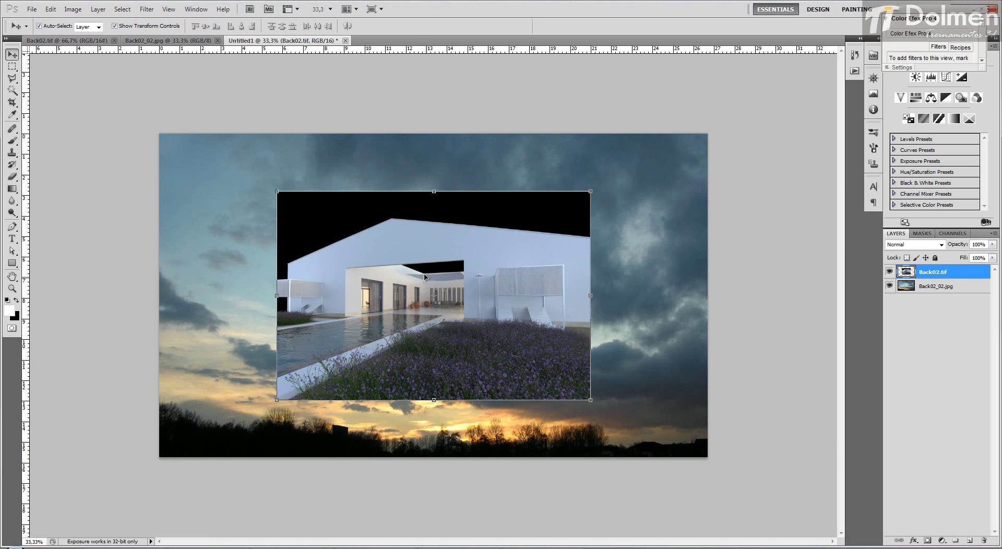
Step: Enlarge the Back02.tif house layer to the full canvas width, with its upper edge on the canvas's upper edge
drag(370, 241, 252, 183)
drag(470, 343, 754, 425)
key(Return)
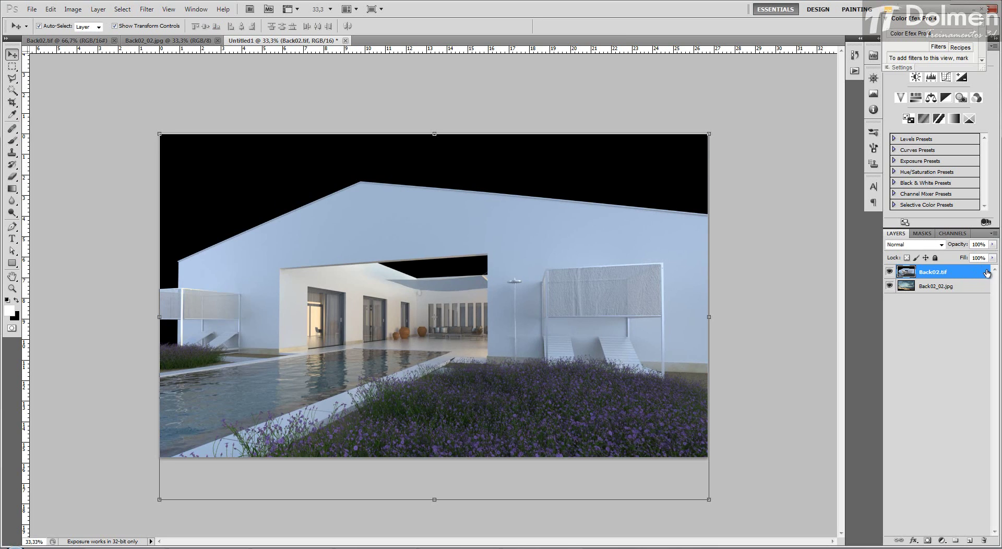
Step: Look at the original Back02.tif, return to the layered document and shift its house layer left by about a quarter of the canvas width
click(71, 42)
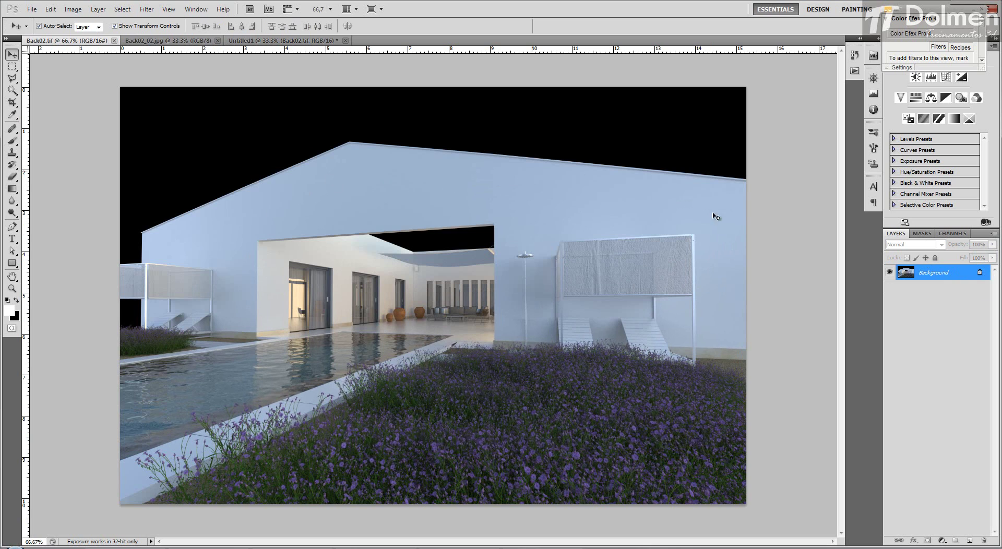
drag(178, 62, 433, 261)
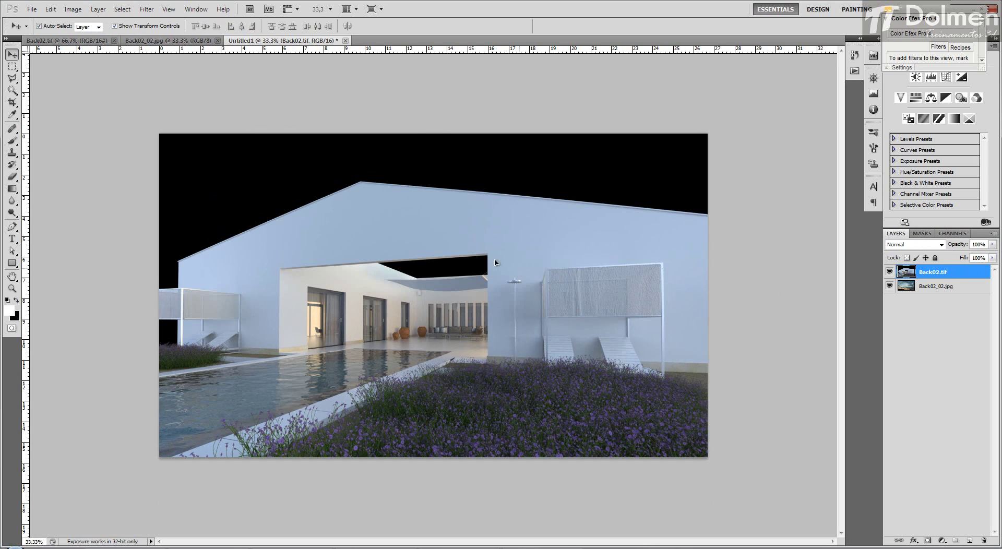
drag(519, 271, 388, 255)
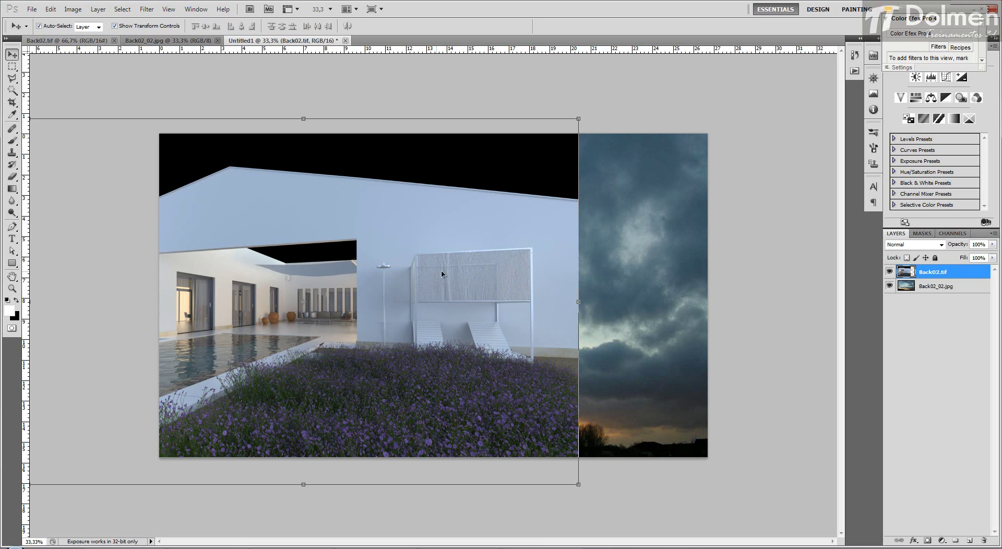
Step: Show Back02.tif and try to move its locked background image
click(46, 40)
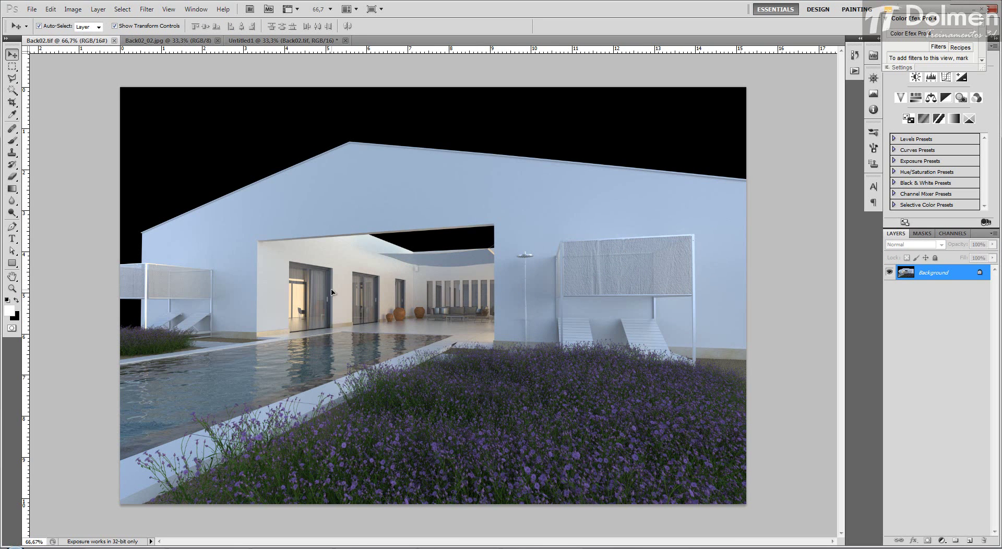
drag(332, 293, 586, 249)
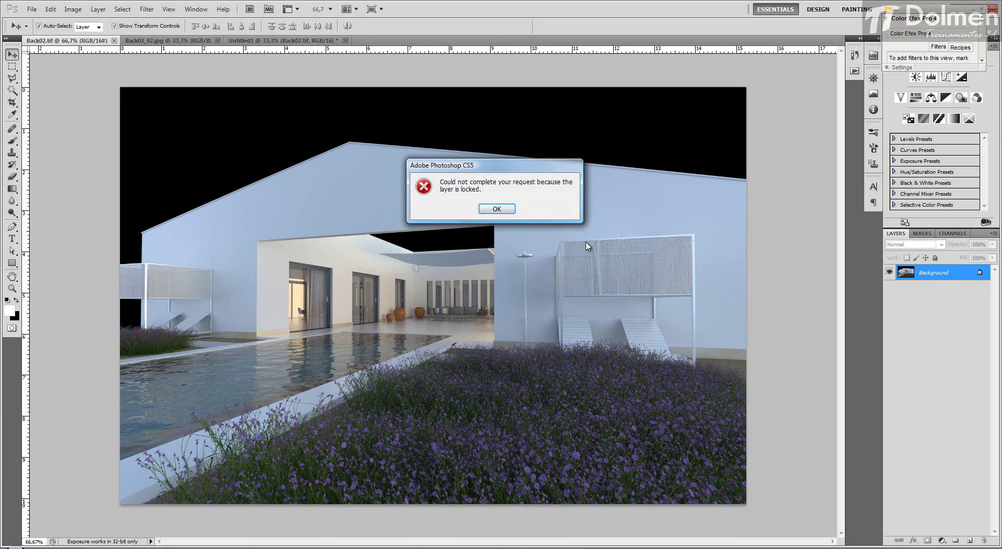
click(495, 208)
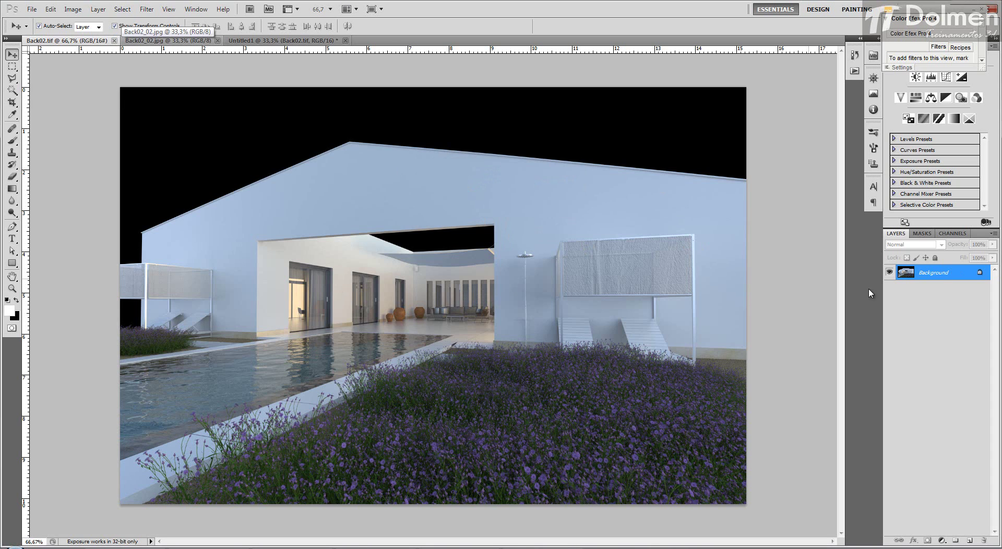
Step: Convert the locked background of Back02.tif into a regular layer named Layer 0 and check that it moves
double_click(963, 273)
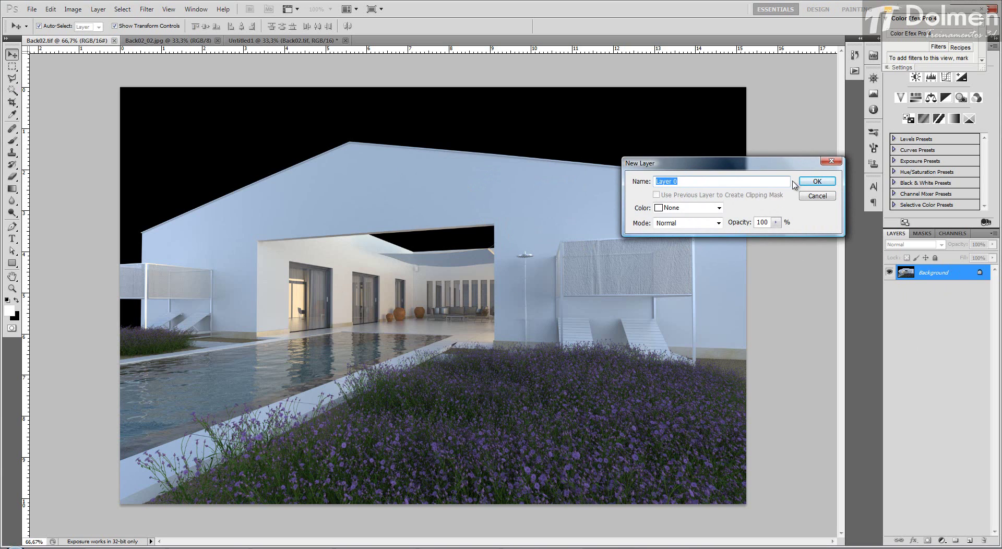
click(815, 181)
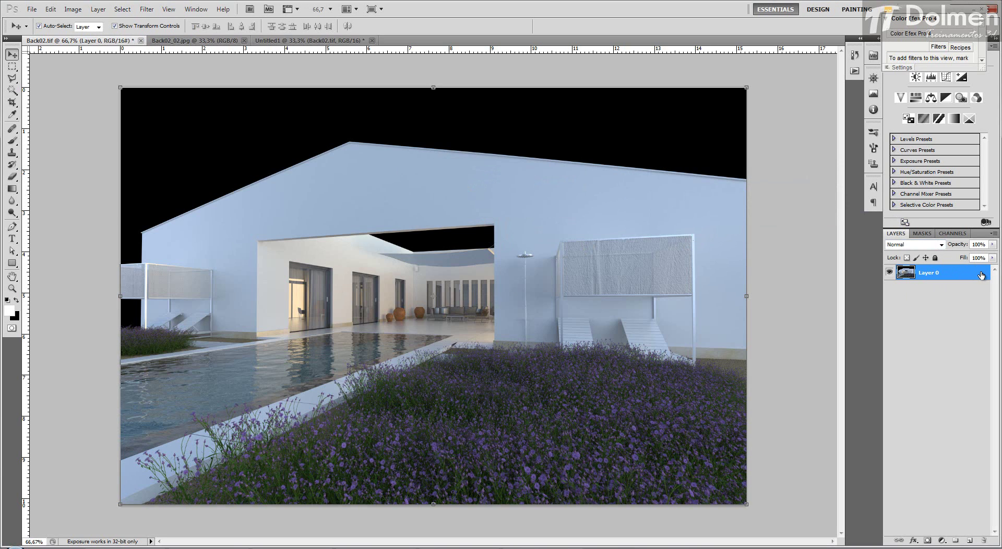
mouse_move(618, 280)
mouse_down()
mouse_move(444, 366)
mouse_move(414, 279)
mouse_move(613, 166)
mouse_move(646, 284)
mouse_move(664, 271)
mouse_move(590, 248)
mouse_move(610, 276)
mouse_up()
click(783, 238)
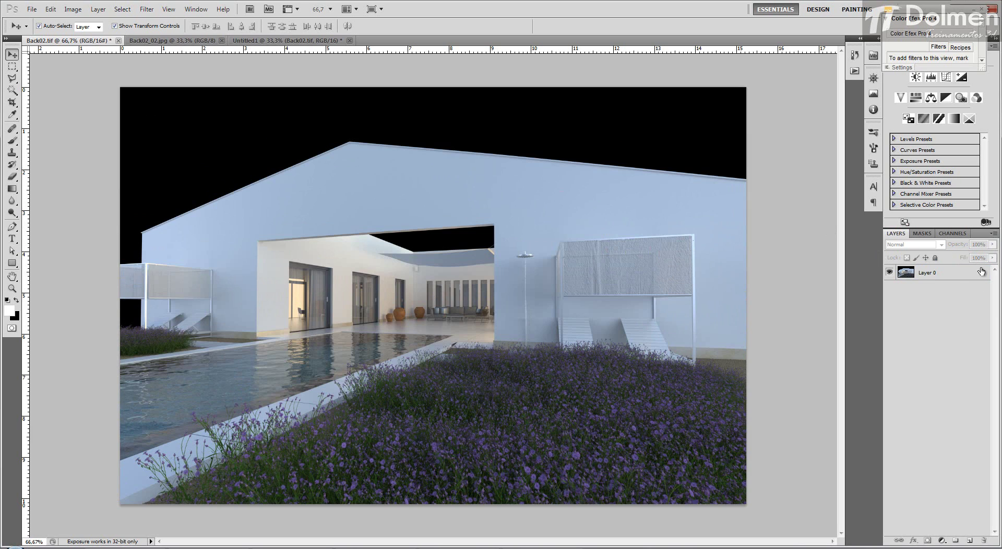
Step: Load the Alpha 1 channel of Back02.tif as a new selection on Layer 0
click(956, 275)
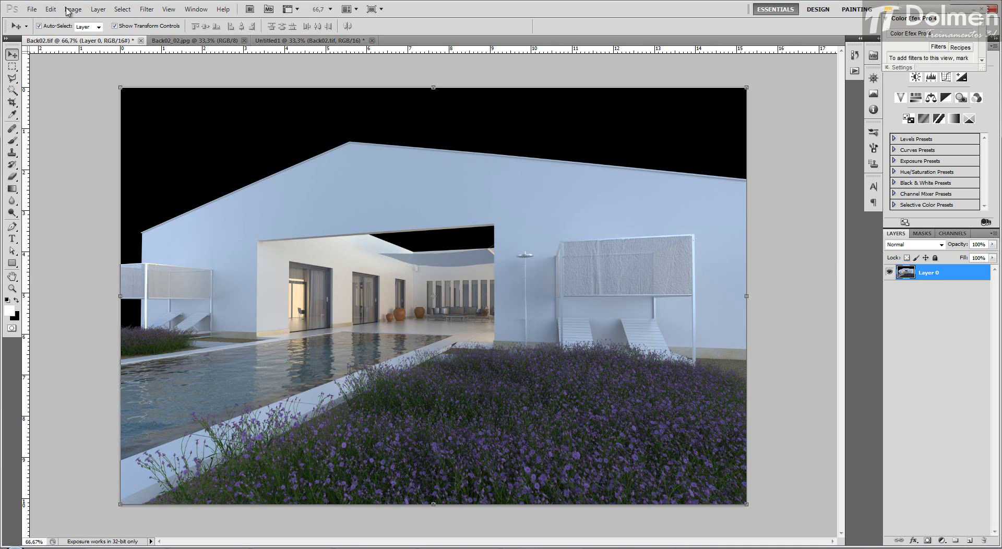
click(123, 9)
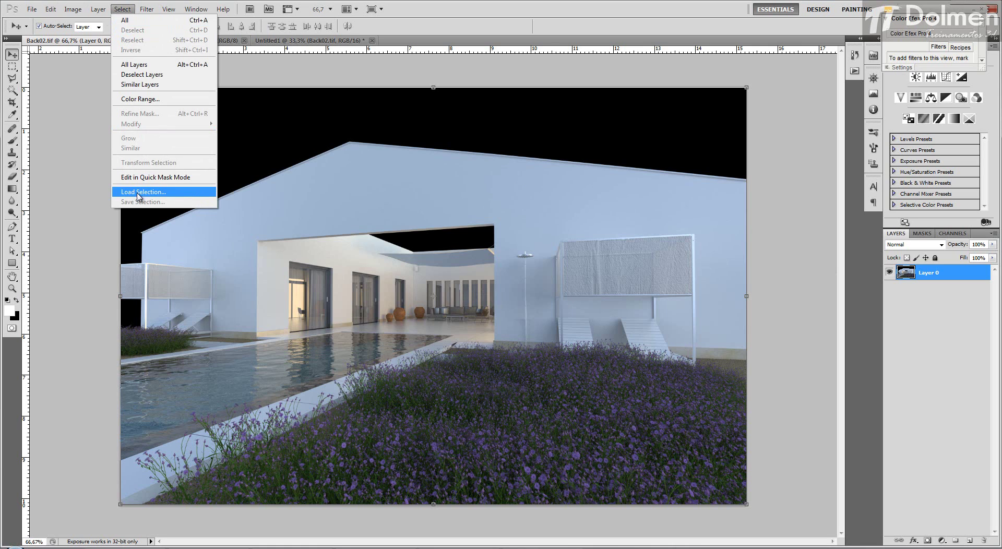
click(192, 194)
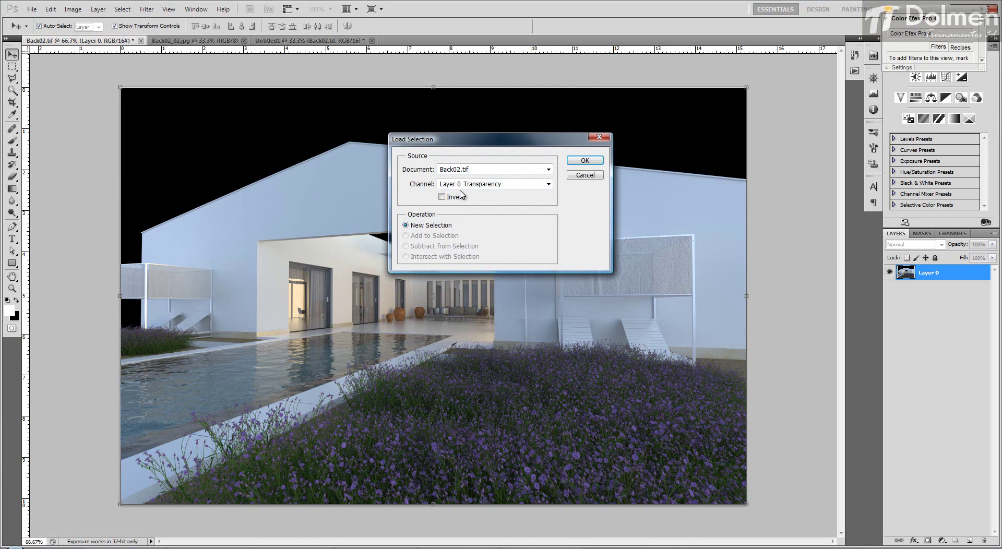
click(525, 184)
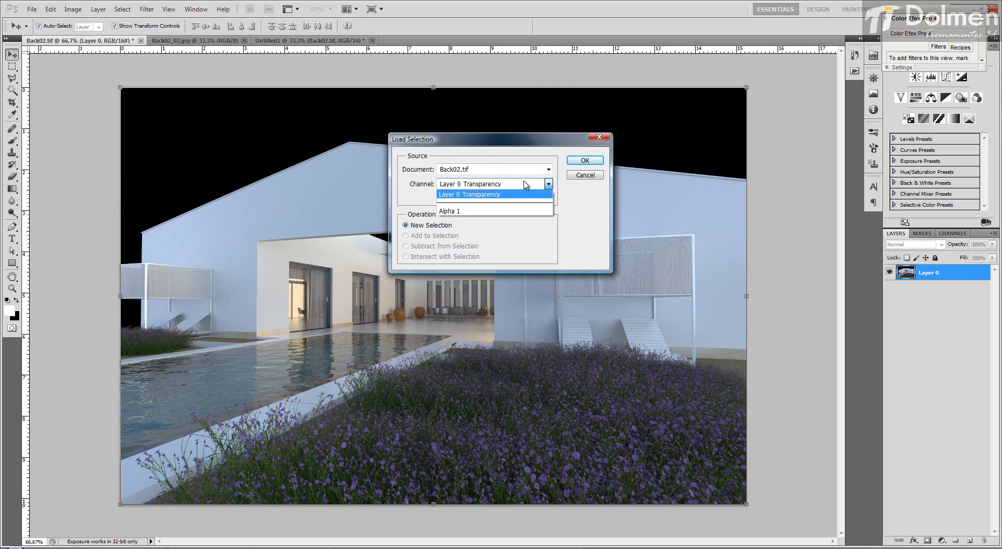
click(466, 211)
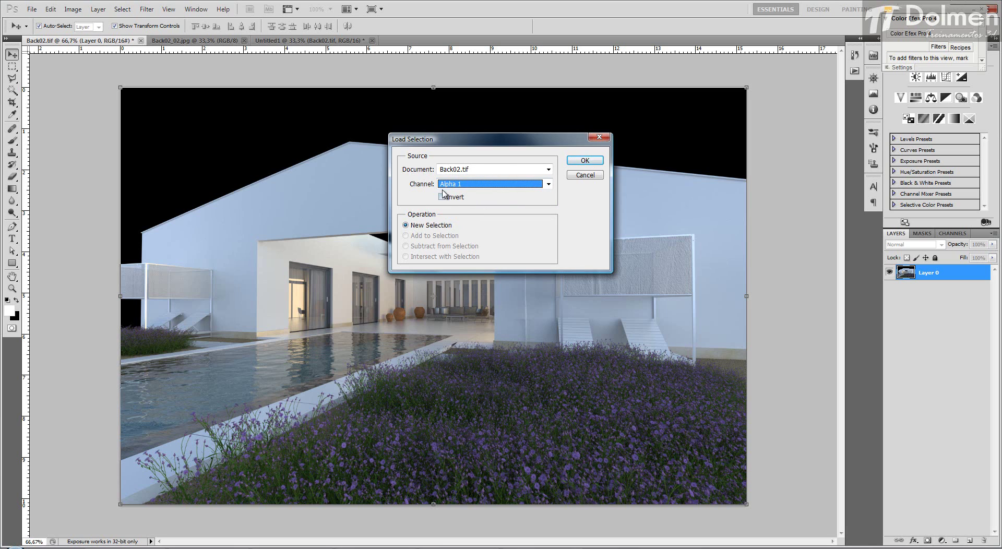
click(580, 161)
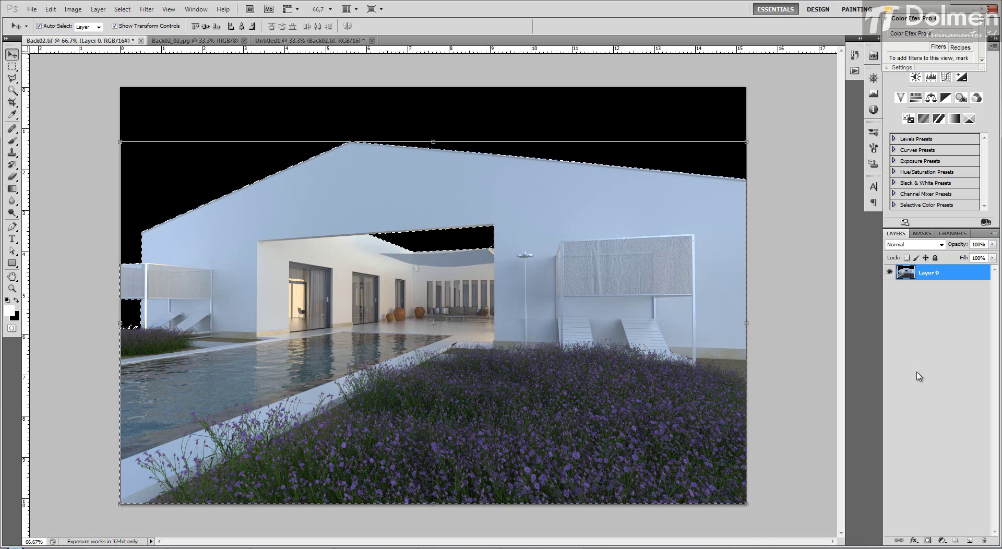
Step: Copy the selected house area to a new layer and hide Layer 0 beneath it
key(ctrl+j)
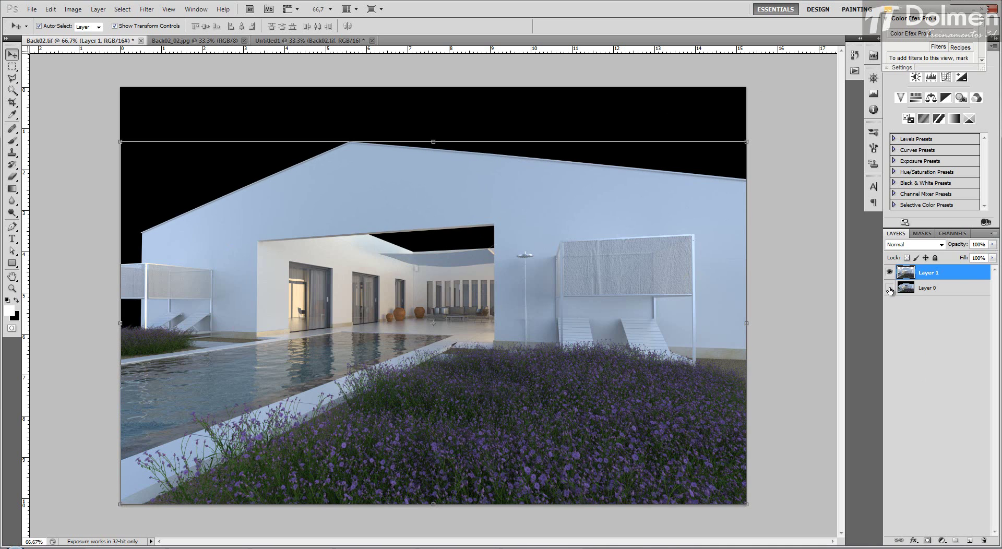
click(890, 287)
click(58, 88)
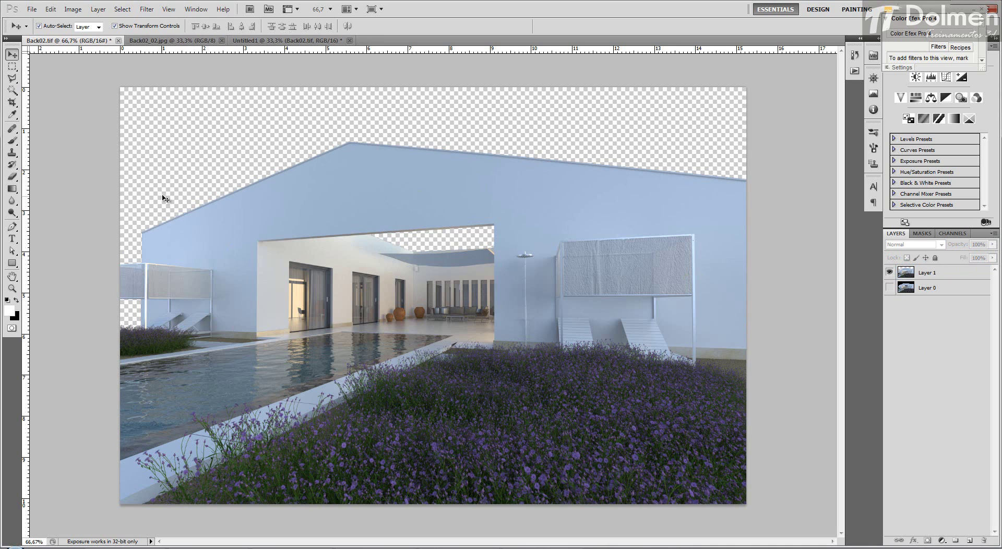
Step: Compare the house cutout with the original black-sky layer, and delete Layer 0
click(890, 288)
click(889, 287)
click(889, 288)
click(930, 290)
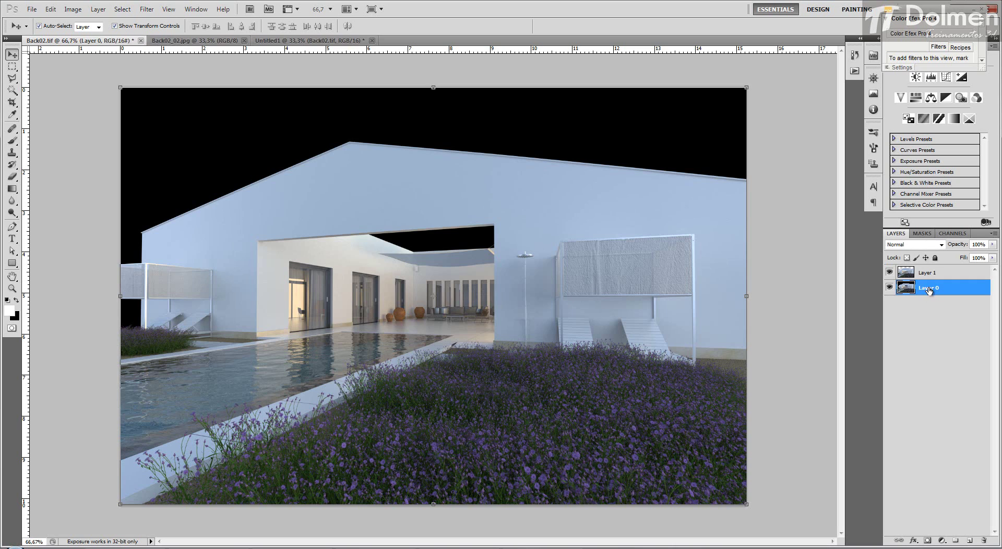
drag(905, 290, 986, 540)
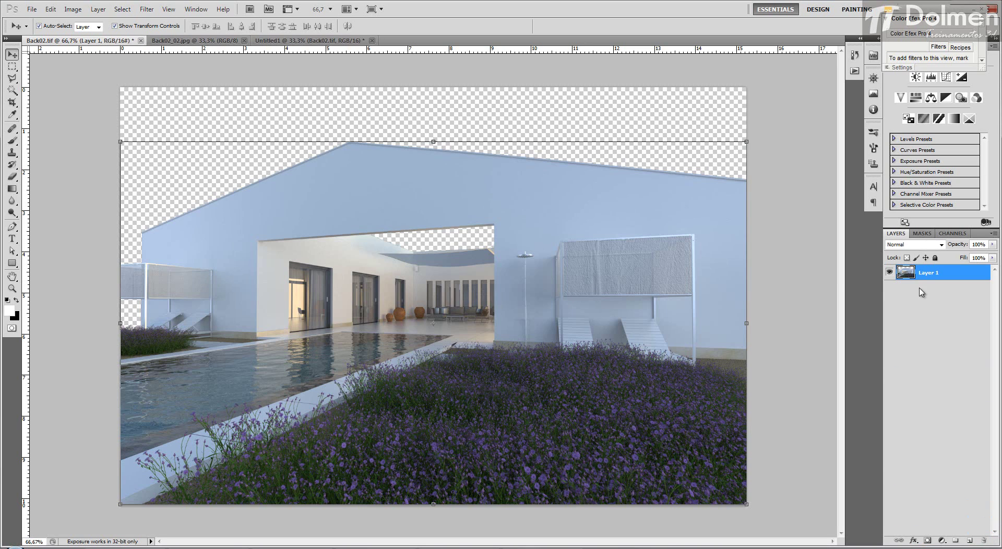
click(889, 272)
click(889, 273)
click(88, 192)
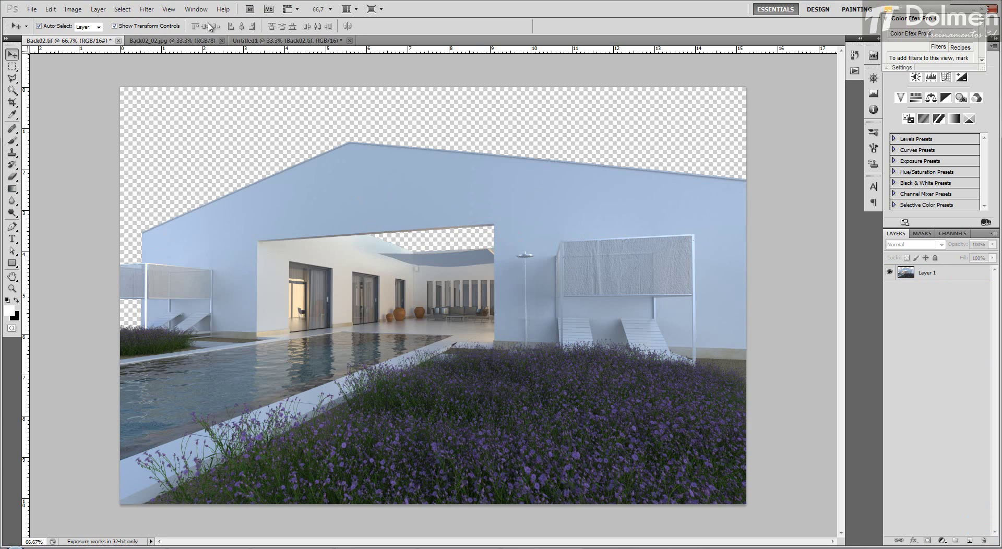
Step: Copy the sunset sky from Back02_02.jpg into the Back02.tif document as a new layer
click(183, 42)
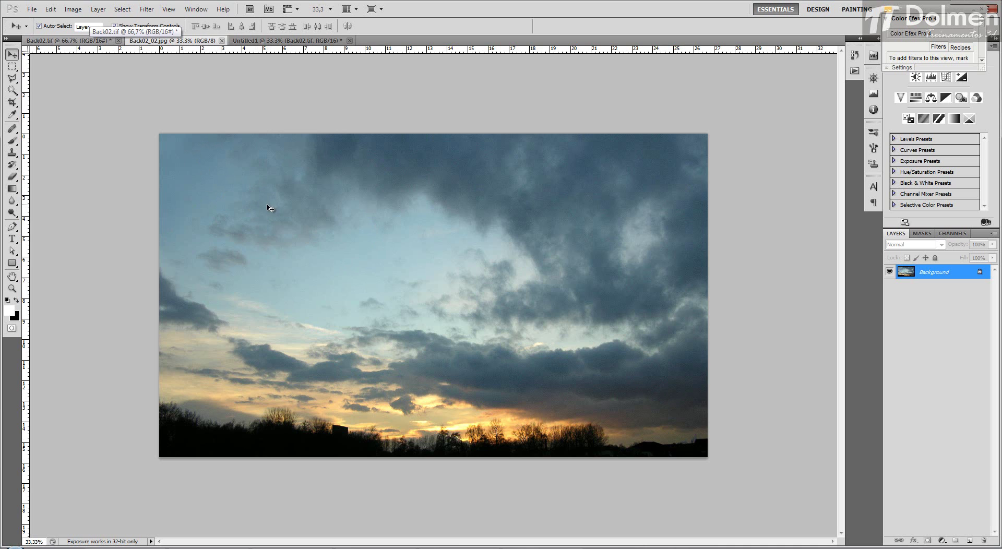
drag(270, 208, 92, 38)
click(86, 42)
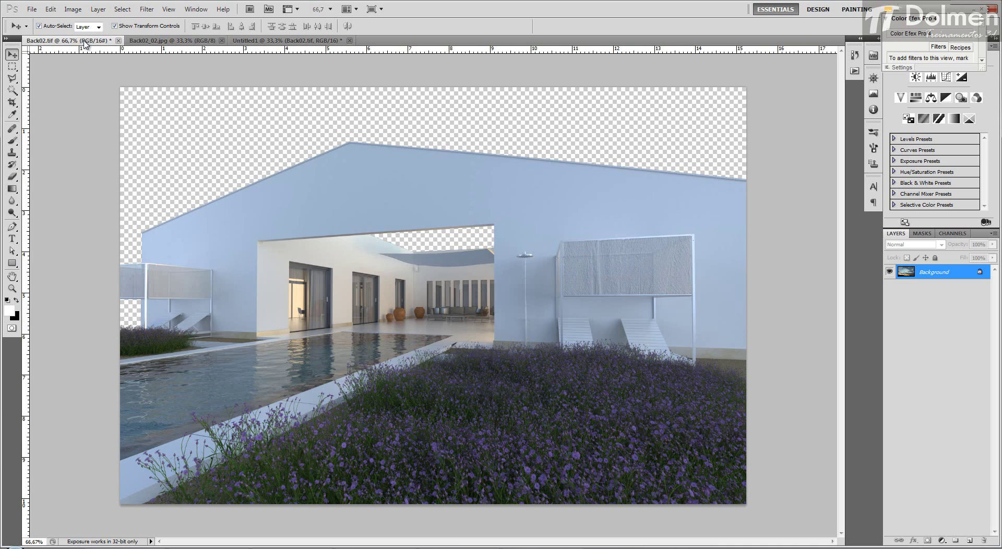
drag(384, 240, 391, 236)
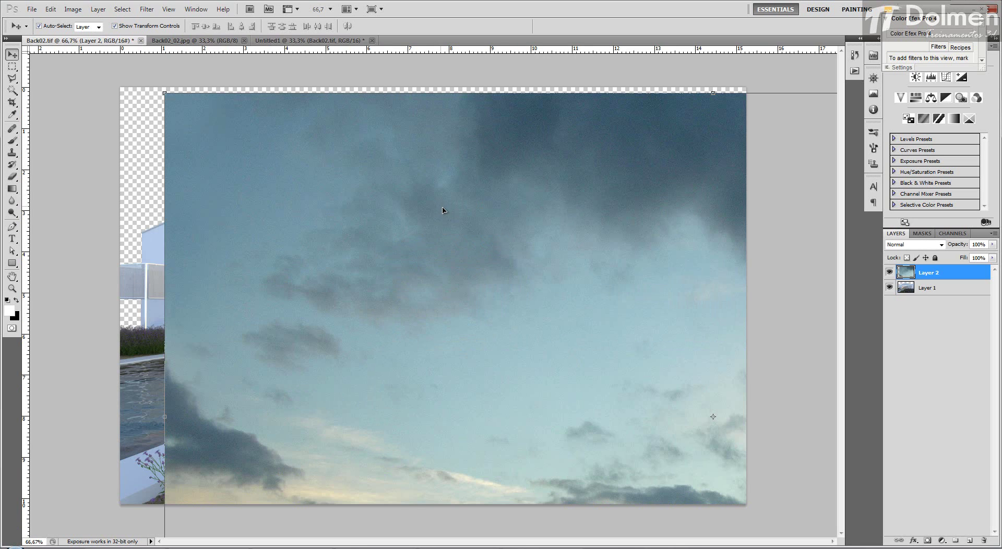
Step: Align the sky layer with the canvas's upper-left corner and scale it proportionally to 60%
scroll(509, 242, down, 6)
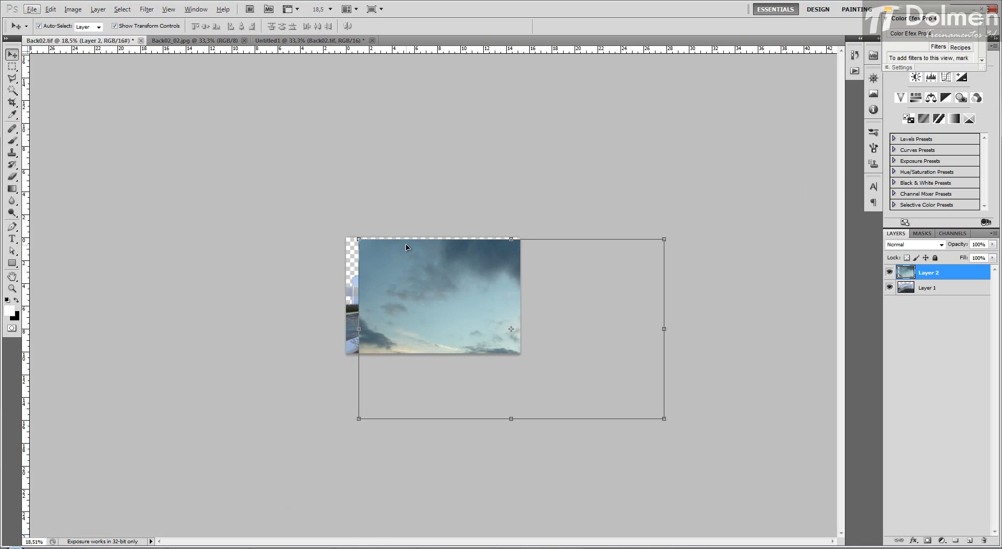
scroll(393, 262, up, 3)
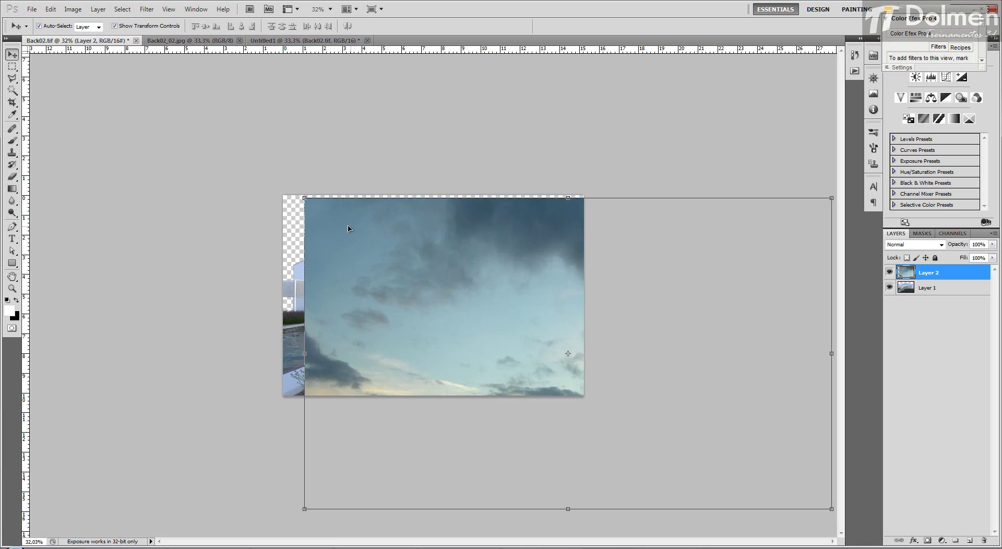
drag(349, 228, 327, 226)
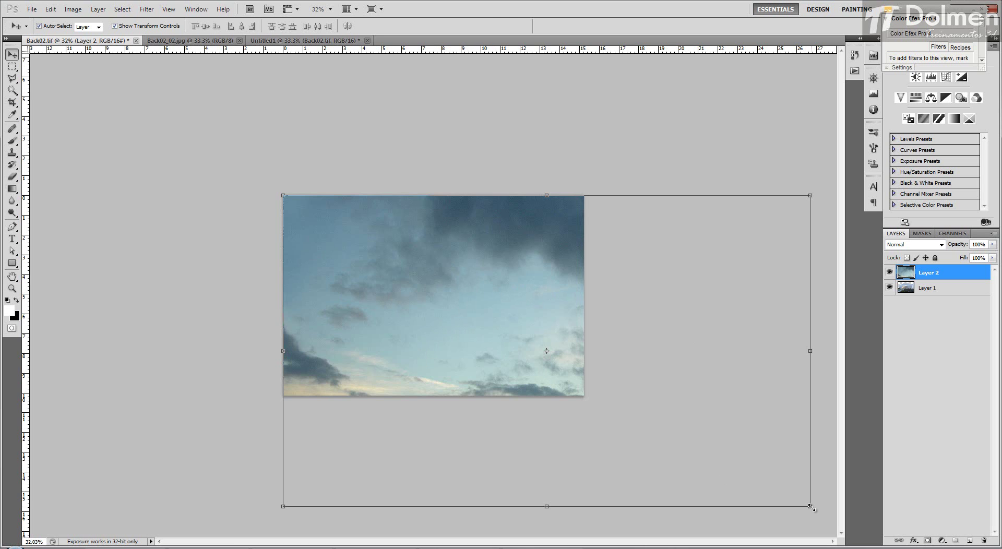
mouse_move(811, 506)
mouse_down()
mouse_move(687, 409)
mouse_move(696, 425)
mouse_move(566, 371)
mouse_move(608, 387)
mouse_move(595, 389)
mouse_up()
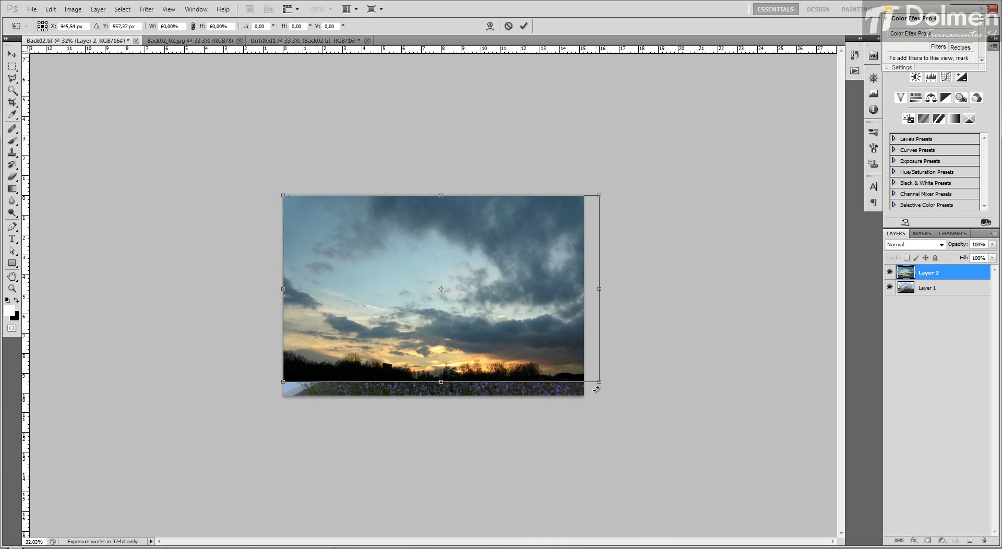
key(Return)
click(640, 236)
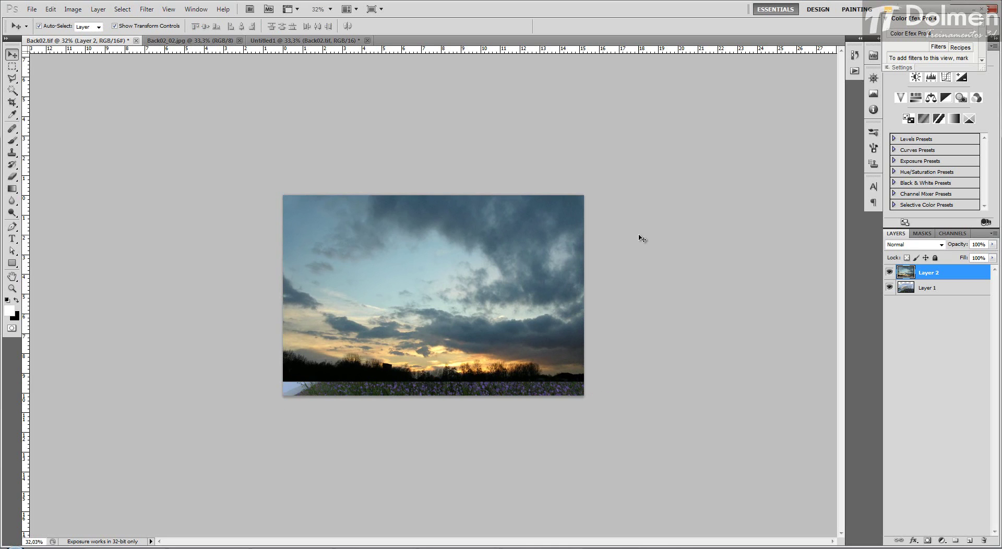
Step: Place the house cutout, Layer 1, above the sky in the layer order
click(929, 273)
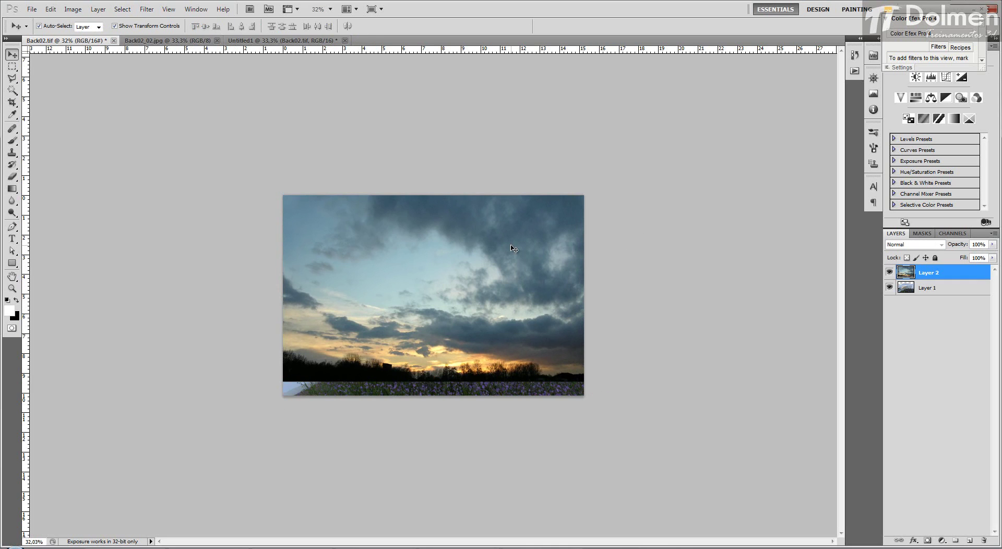
click(910, 289)
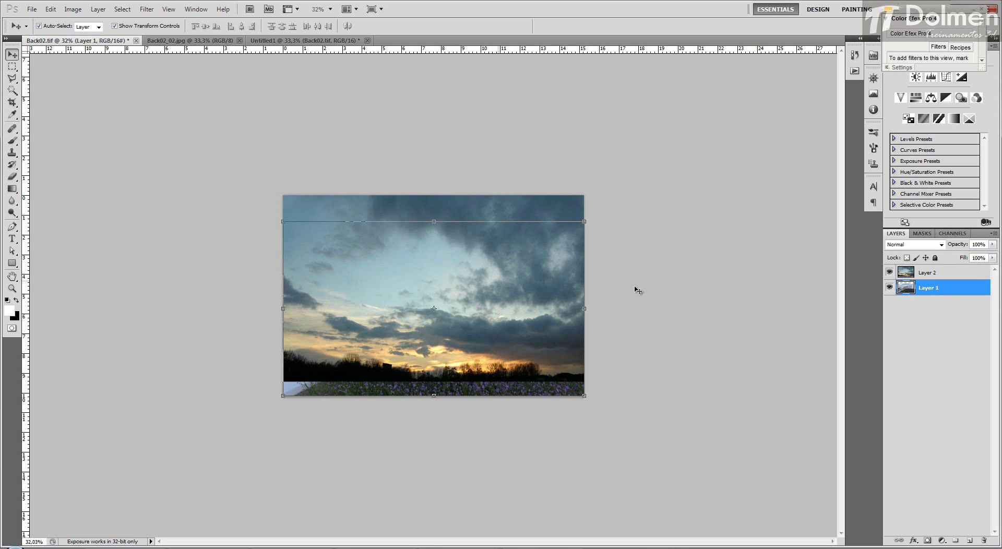
drag(936, 287, 938, 274)
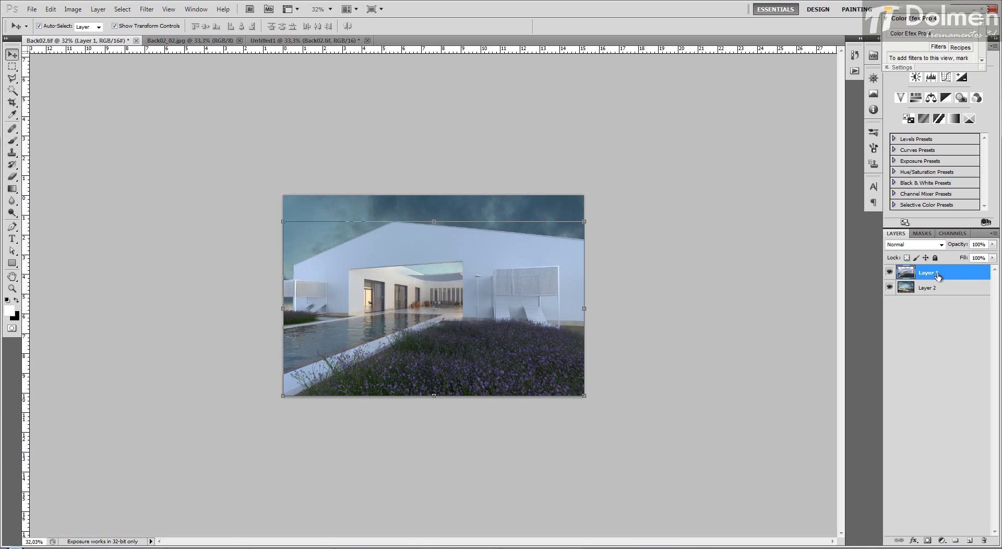
Step: Raise the sky layer behind the house by about a quarter of its height, keeping its left edge on the canvas edge
click(935, 292)
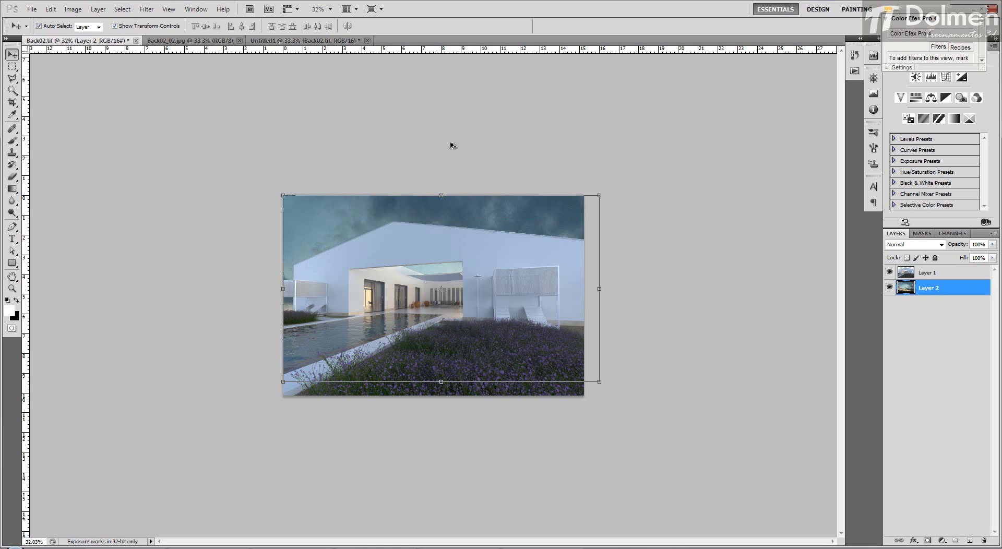
scroll(453, 145, up, 5)
drag(564, 164, 603, 159)
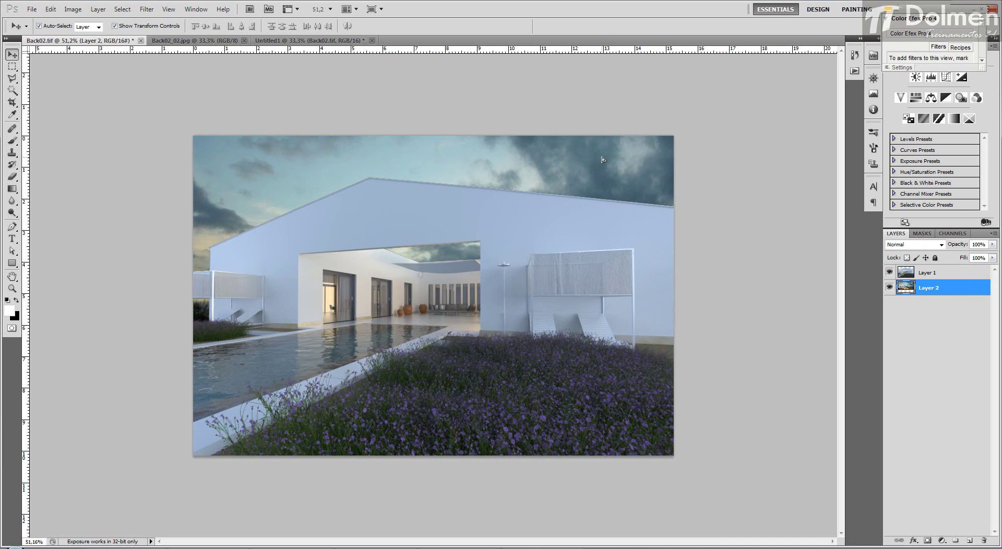
scroll(602, 160, up, 2)
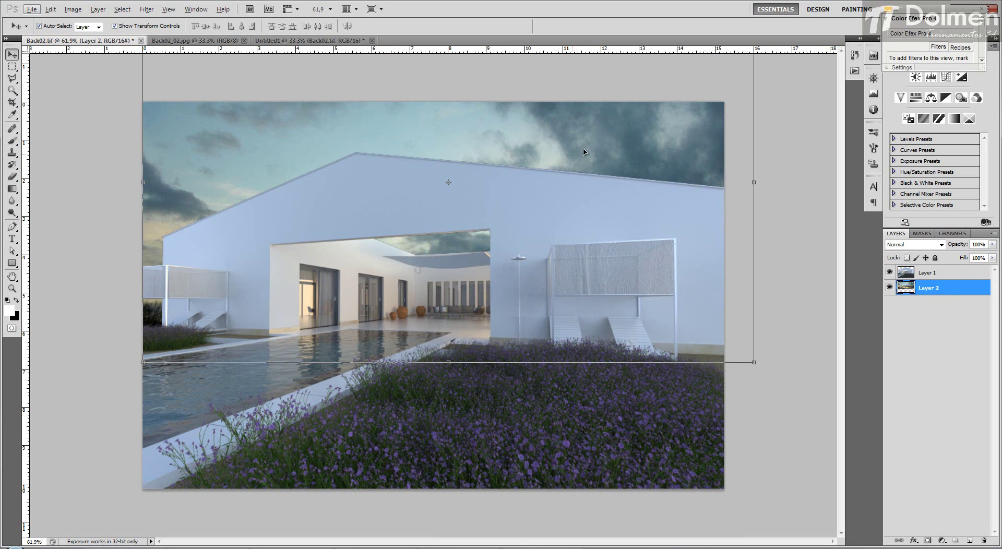
drag(586, 152, 585, 160)
key(ctrl+t)
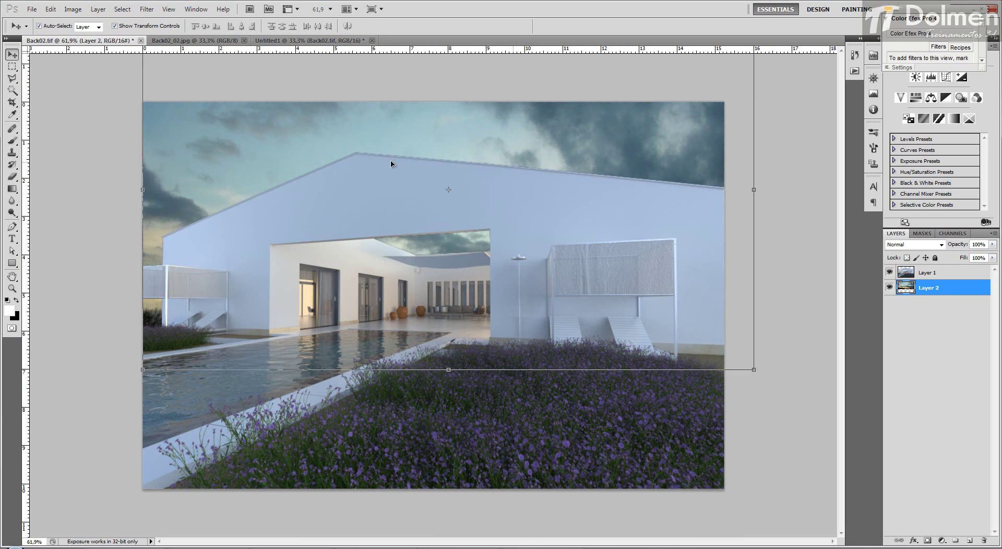
Step: Lighten the sky layer with an Exposure adjustment, setting its gamma correction to 1.89
click(73, 8)
mouse_move(89, 35)
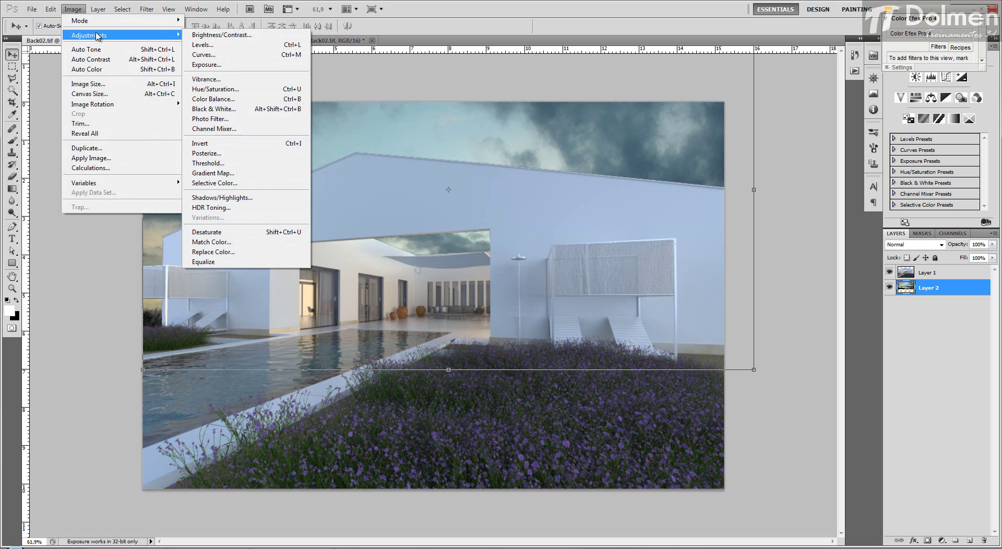
click(225, 65)
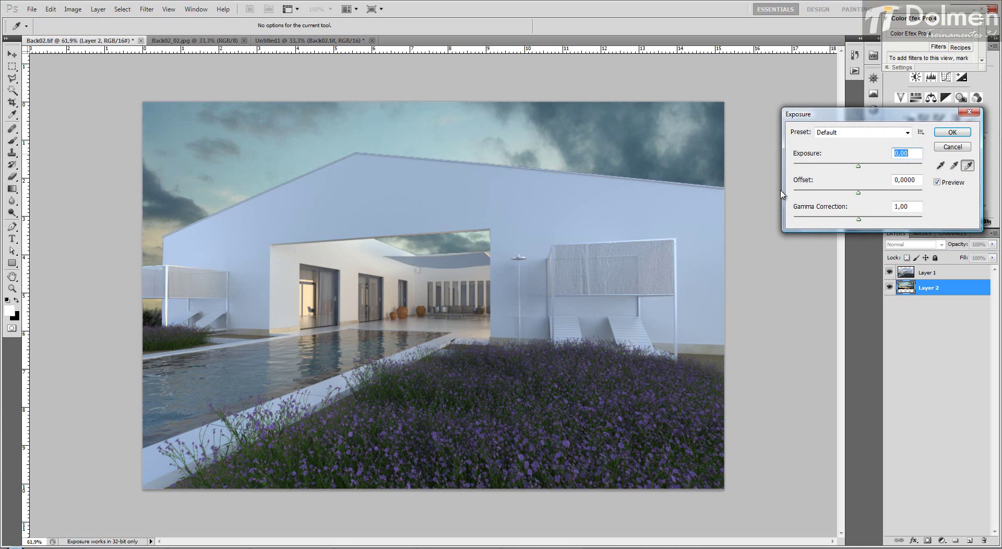
drag(856, 225, 830, 223)
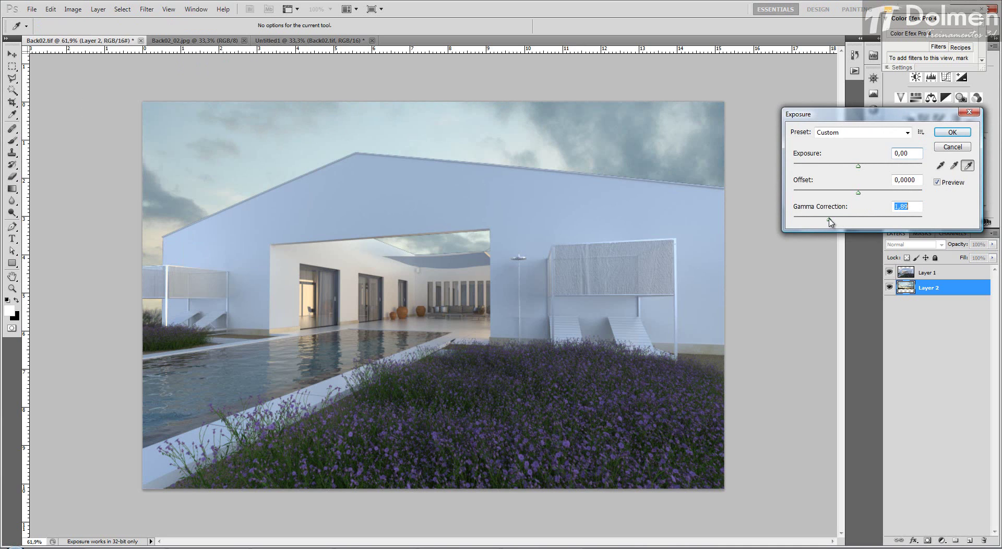
click(953, 132)
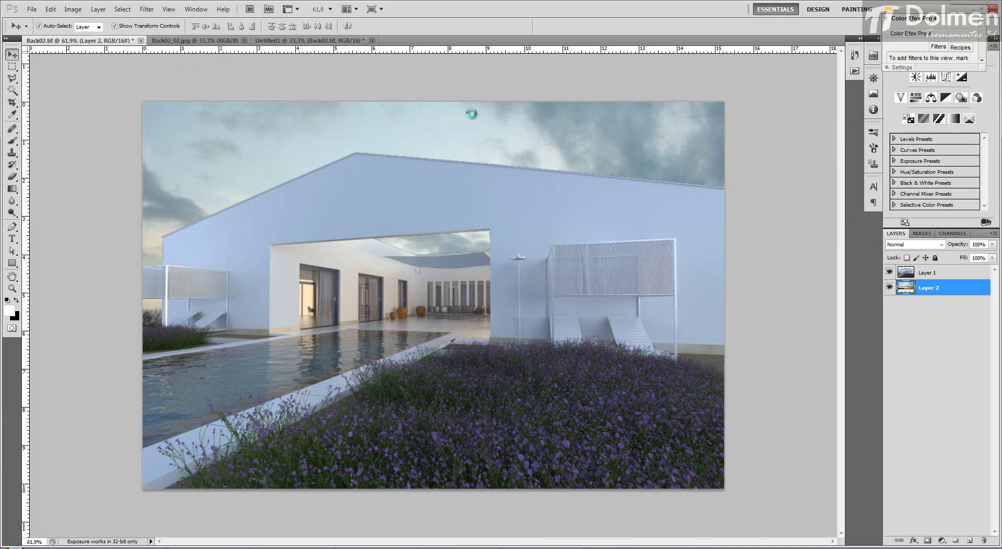
Step: Apply a Brightness/Contrast adjustment to the sky layer with brightness 17 and contrast -8
click(73, 8)
mouse_move(89, 31)
click(219, 33)
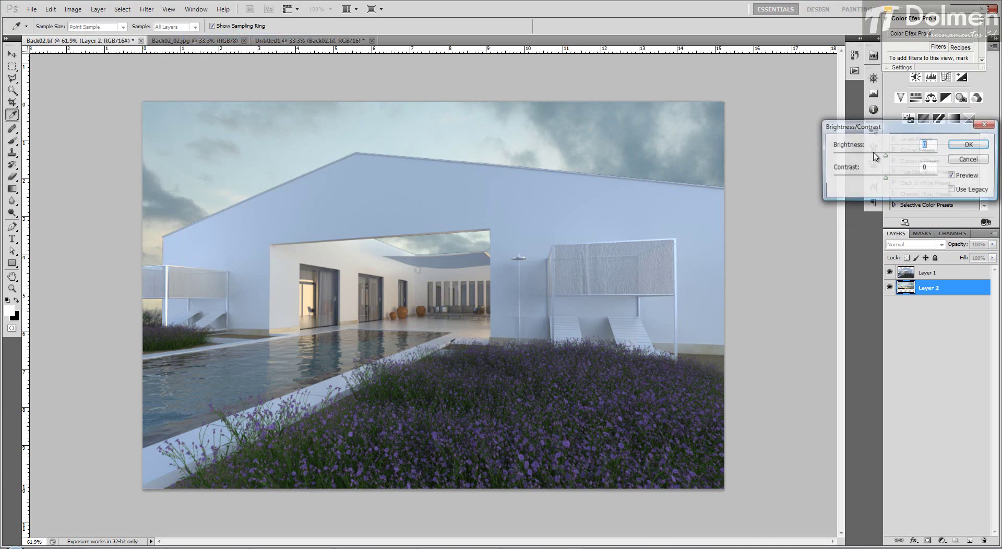
click(893, 158)
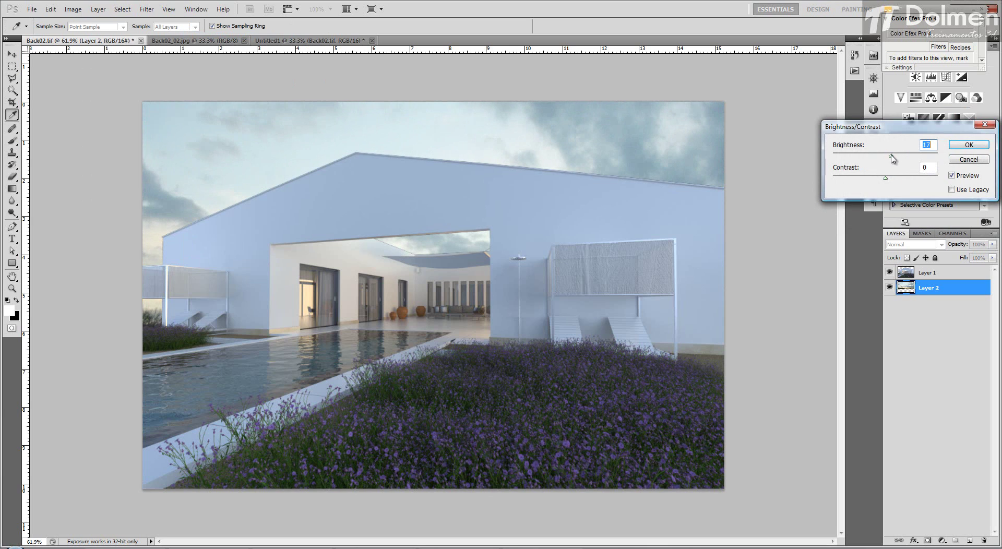
drag(886, 178, 865, 182)
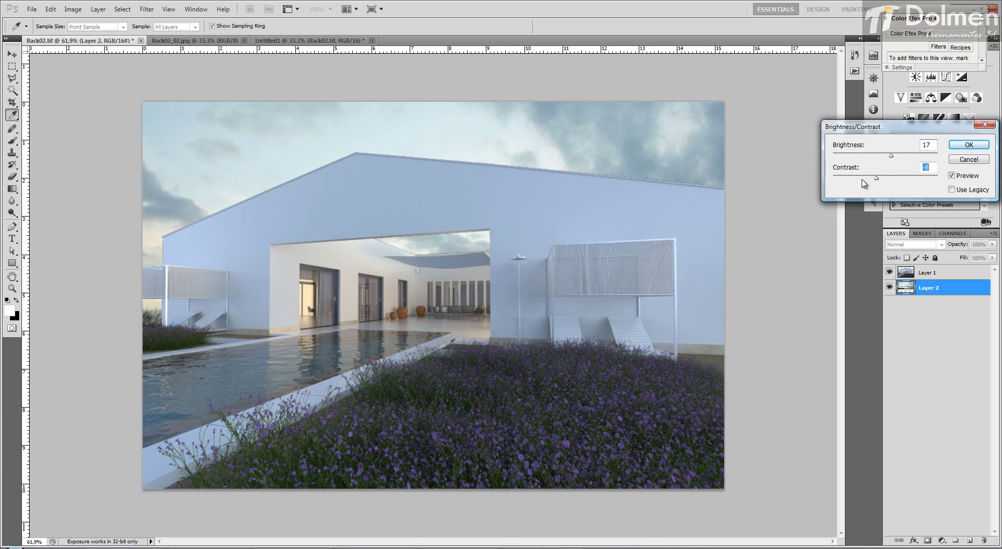
click(969, 145)
key(v)
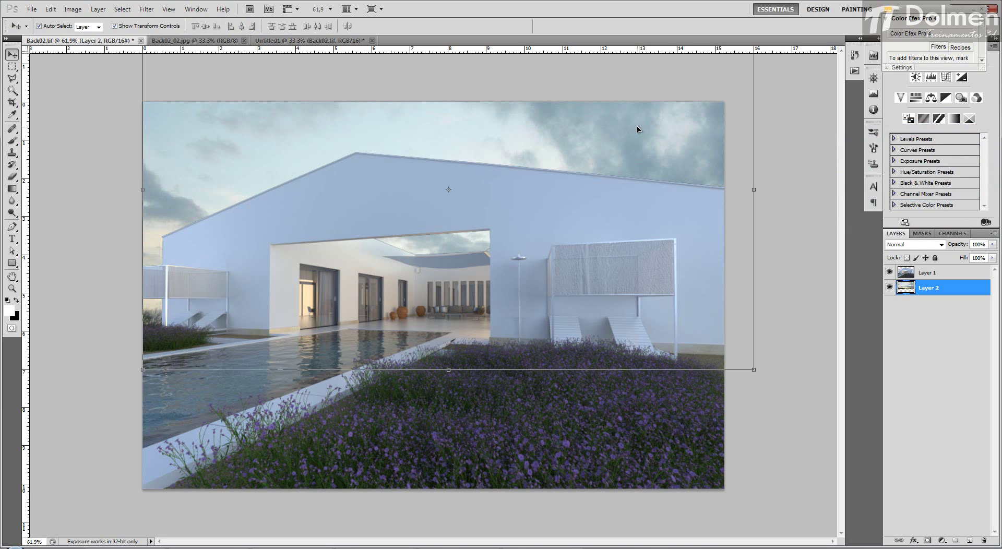
Step: Apply Levels to the sky layer, raising the black input to 21, brightening the midtones and slightly lowering the white input
click(78, 10)
mouse_move(95, 38)
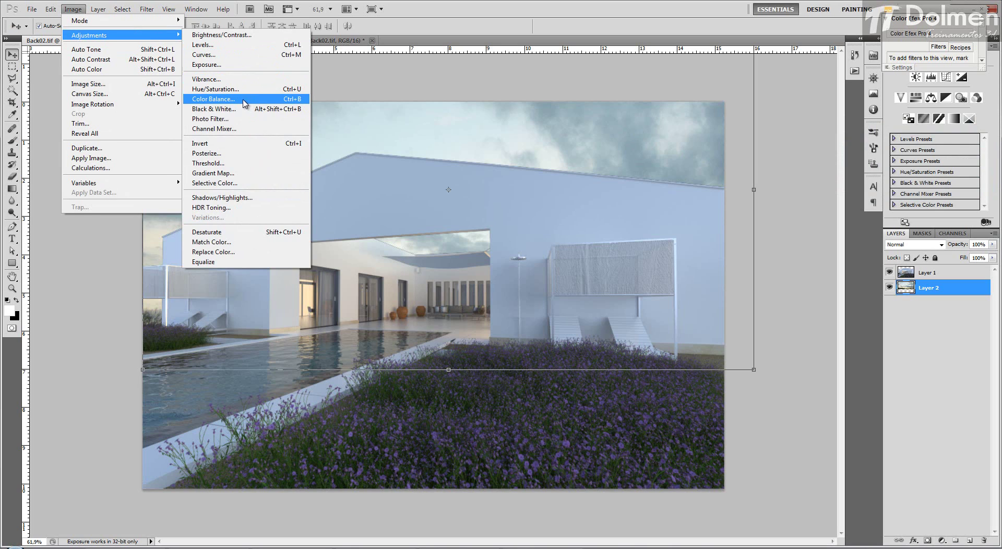
click(217, 46)
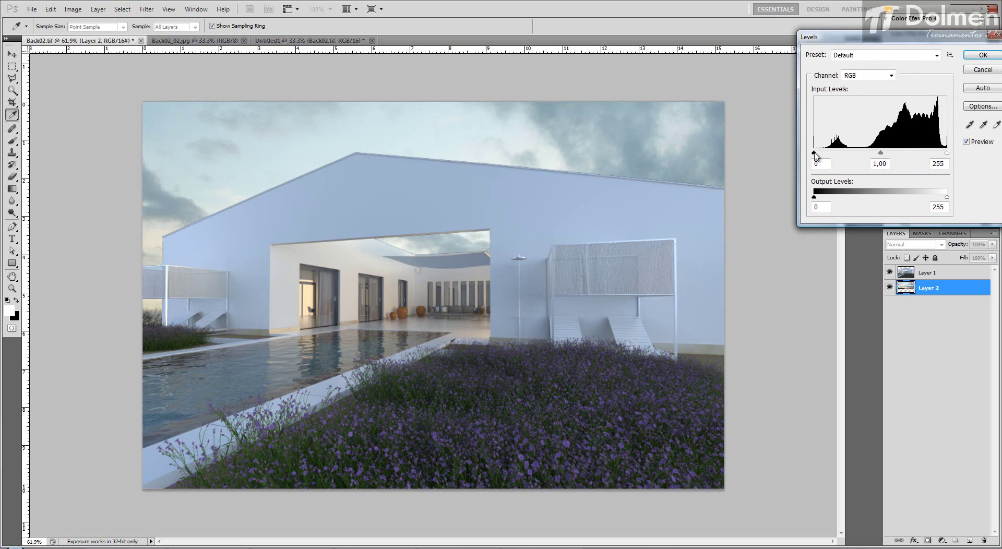
drag(814, 153, 826, 155)
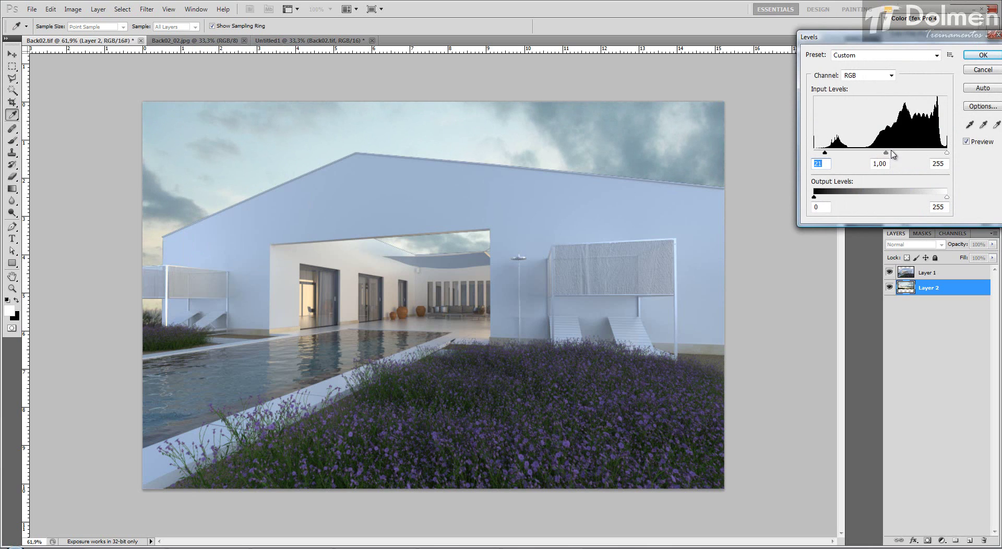
mouse_move(886, 153)
mouse_down()
mouse_move(895, 154)
mouse_move(868, 154)
mouse_move(879, 153)
mouse_up()
drag(947, 153, 943, 153)
click(984, 56)
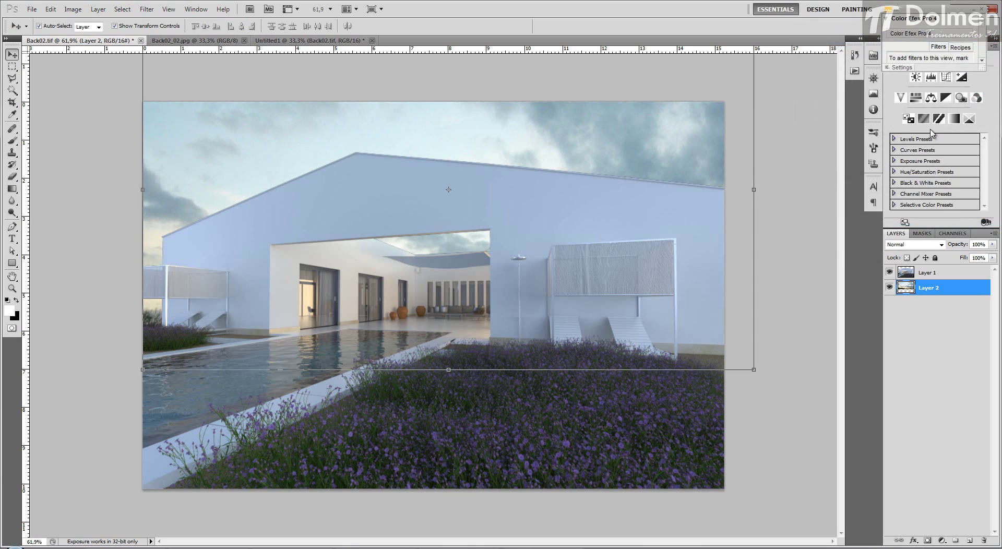
Step: Examine the house cutout's edges up close along the whole roofline, the side wall and the terrace screen for fringing against the sky
click(109, 161)
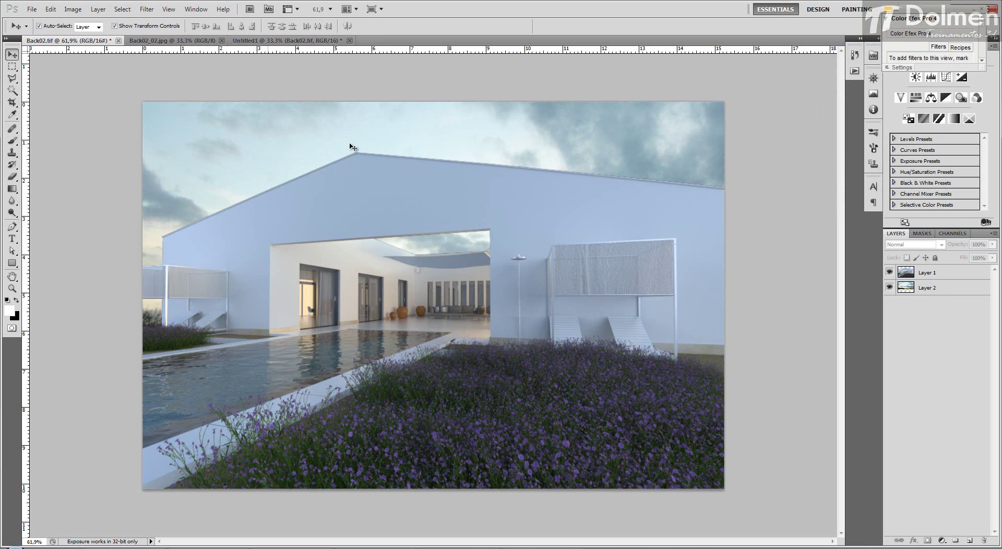
scroll(736, 149, up, 10)
scroll(807, 172, up, 5)
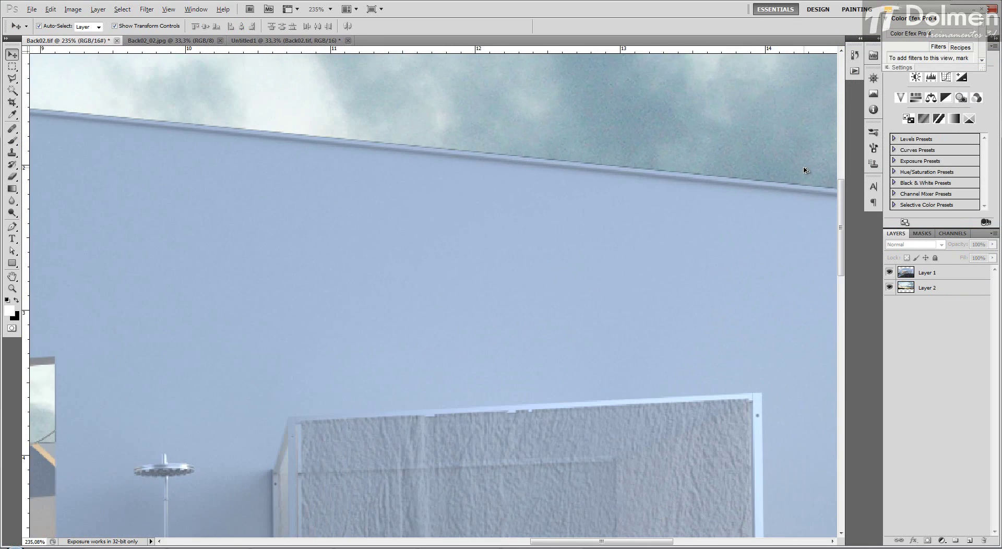
drag(601, 269, 336, 287)
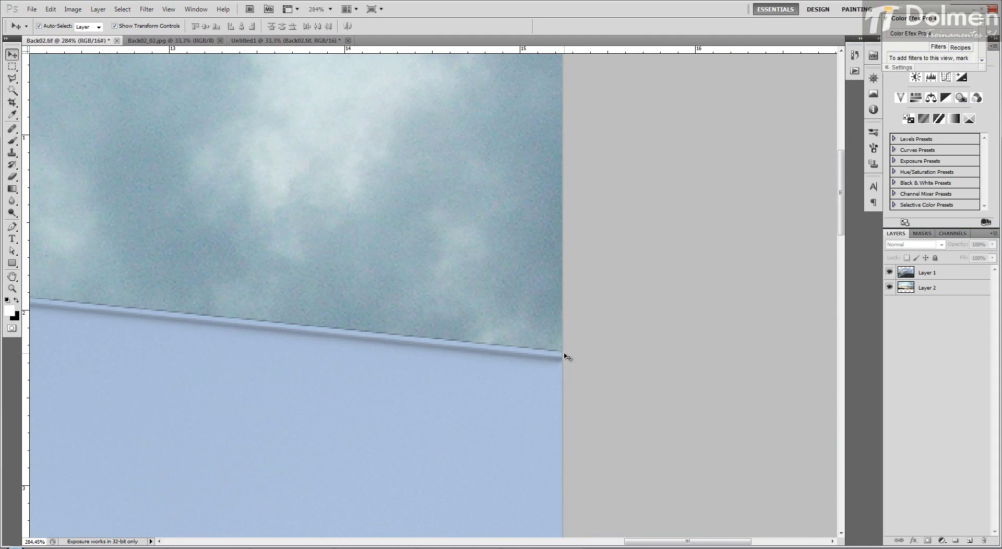
drag(387, 282, 510, 270)
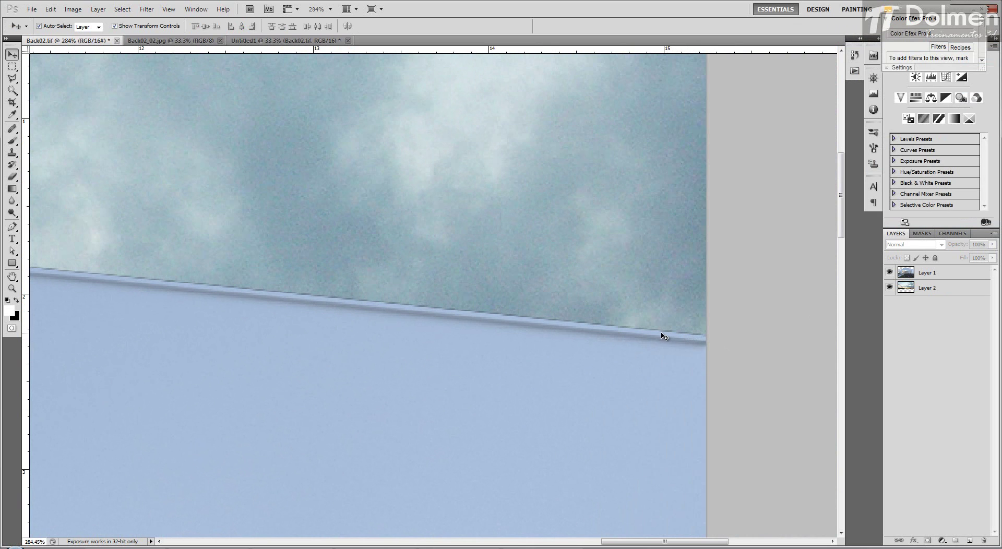
mouse_move(216, 302)
mouse_down()
mouse_move(588, 361)
mouse_move(784, 367)
mouse_up()
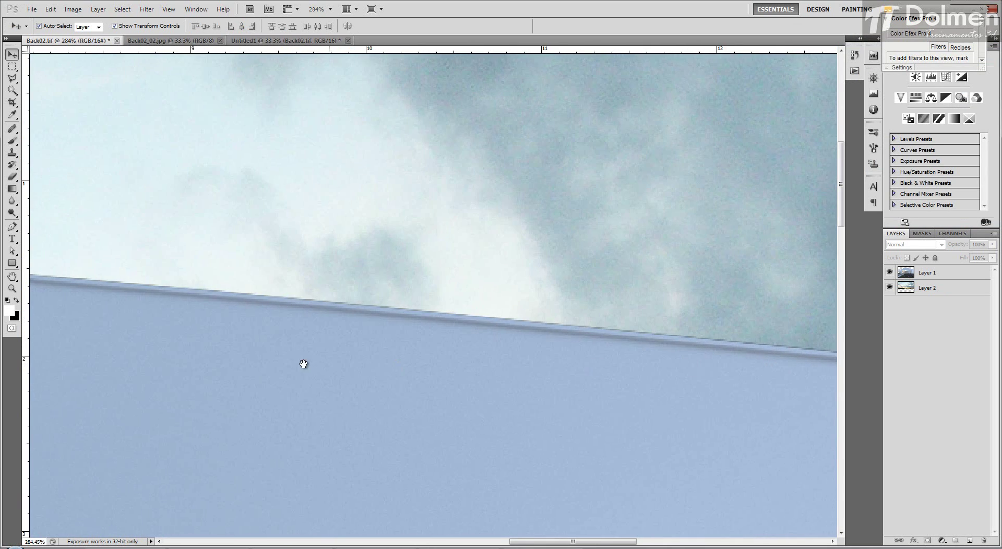
drag(131, 359, 772, 368)
mouse_move(635, 367)
mouse_down()
mouse_move(714, 336)
mouse_move(546, 387)
mouse_move(586, 262)
mouse_move(667, 226)
mouse_up()
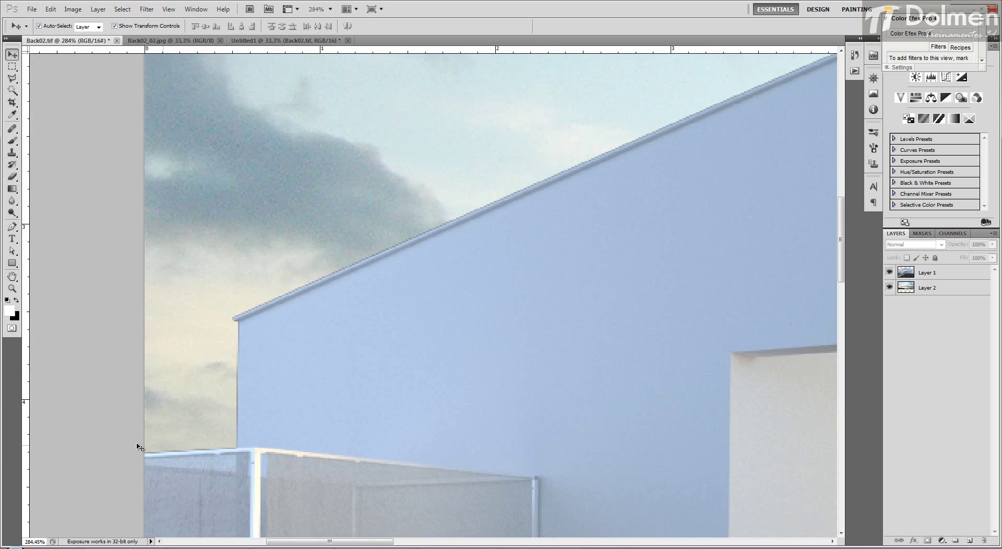
drag(499, 396, 501, 105)
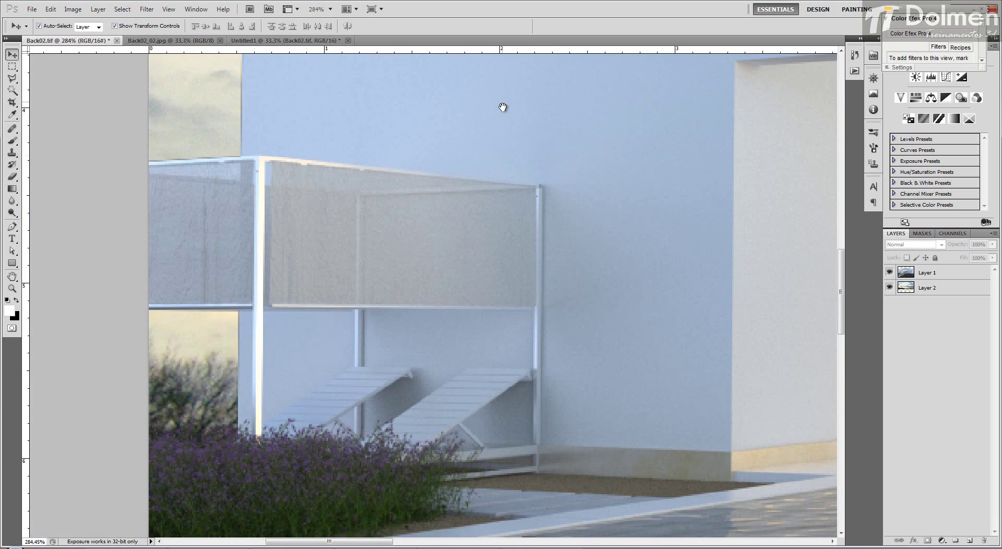
scroll(609, 413, down, 4)
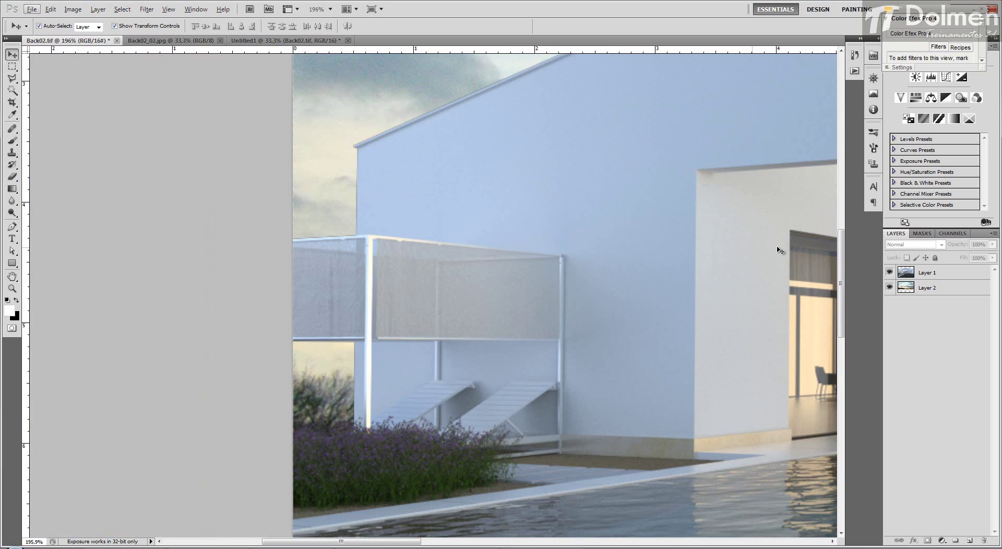
drag(425, 384, 167, 504)
drag(684, 315, 224, 423)
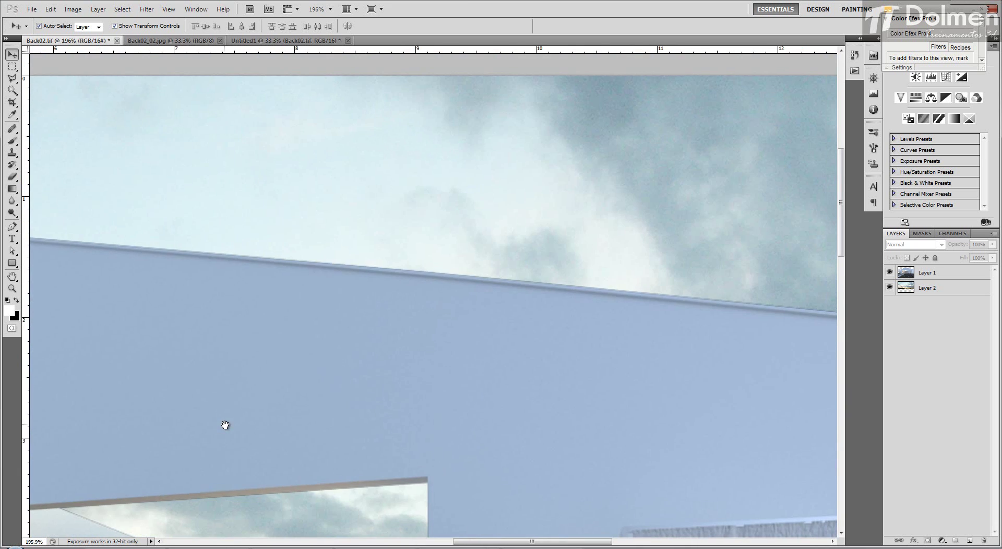
drag(659, 420, 296, 380)
mouse_move(737, 399)
mouse_down()
mouse_move(708, 378)
mouse_move(296, 344)
mouse_move(781, 406)
mouse_up()
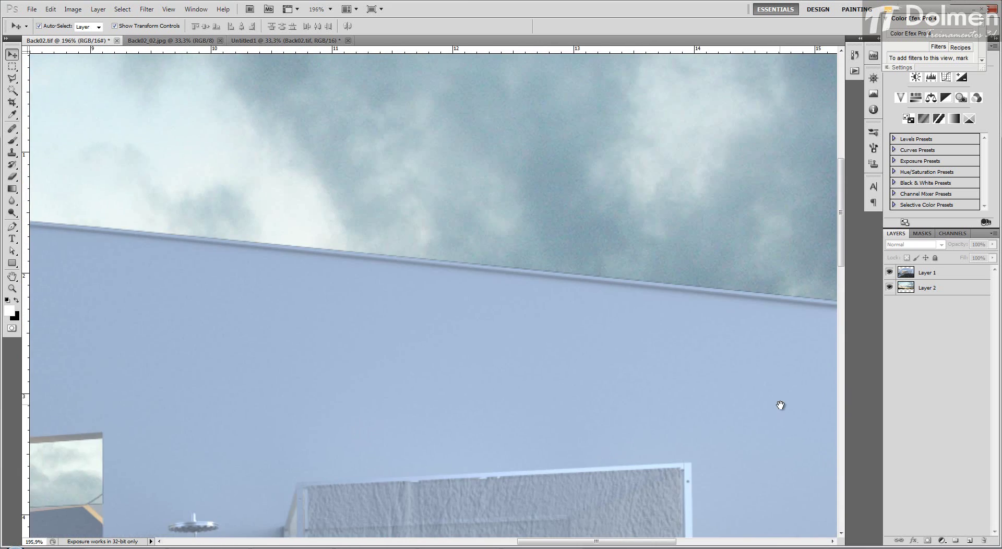
Step: Defringe the house cutout on Layer 1 with a width of 1 pixel
click(927, 273)
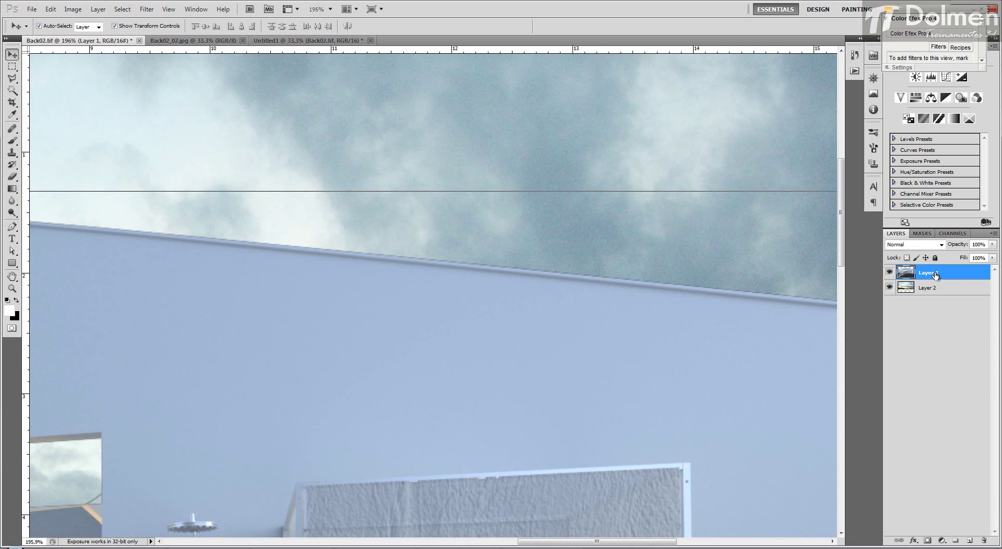
click(103, 13)
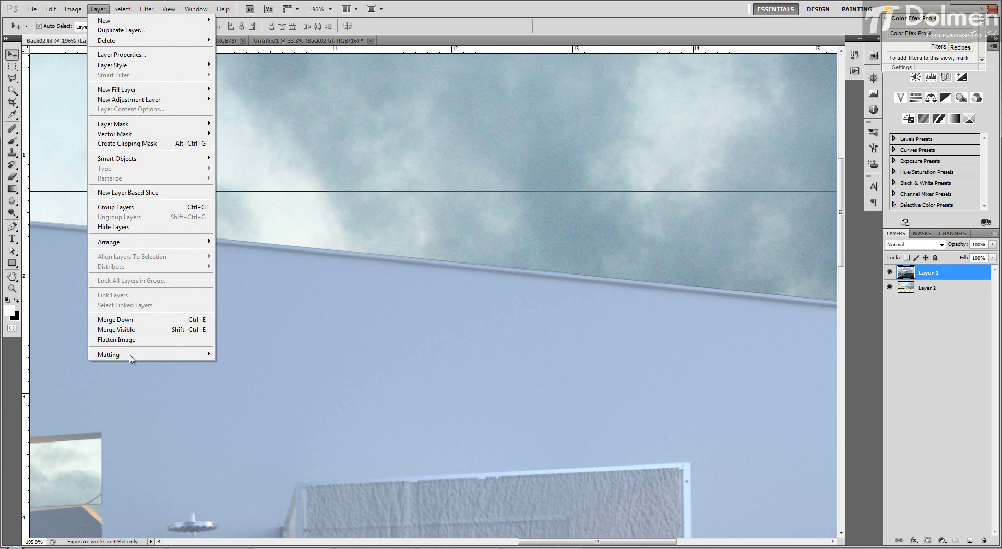
mouse_move(132, 358)
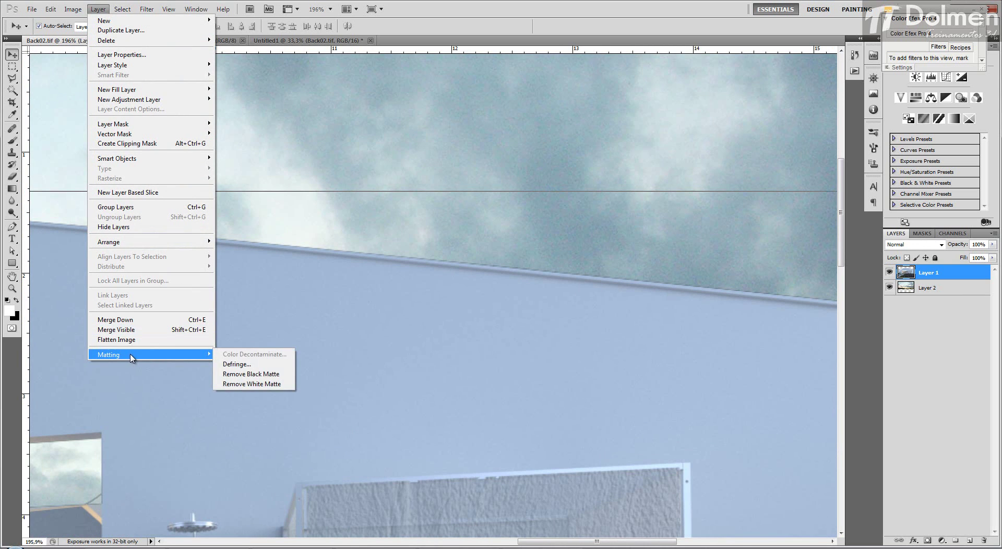
click(262, 365)
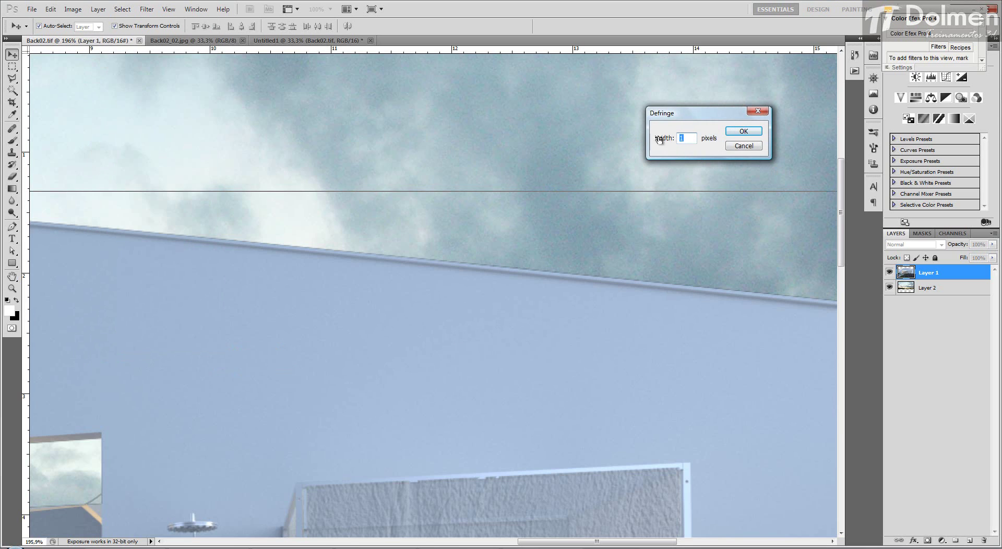
click(744, 133)
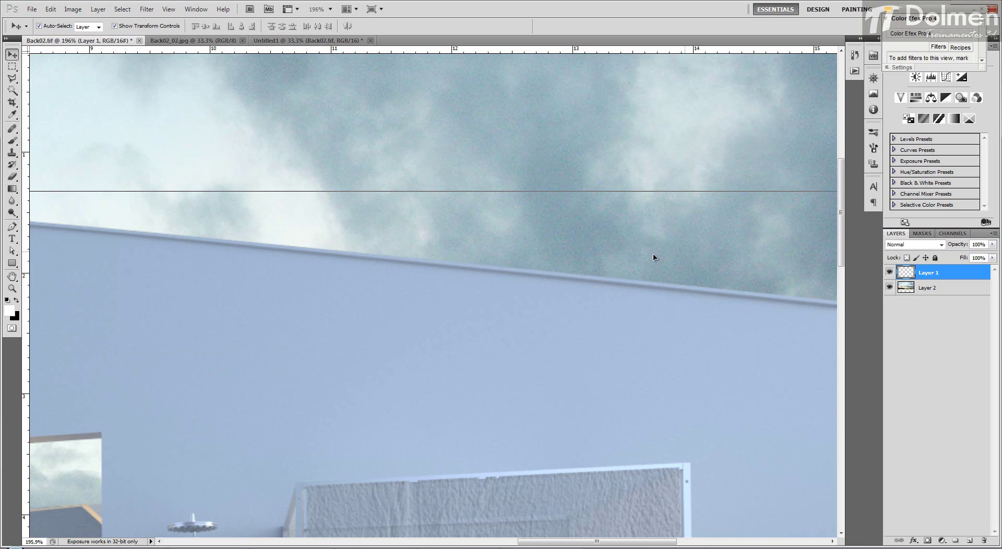
Step: Check the defringed edges along the roofline and terrace screen, and view the whole composite with no layer selected
drag(298, 241, 780, 247)
drag(325, 252, 792, 168)
drag(418, 362, 839, 143)
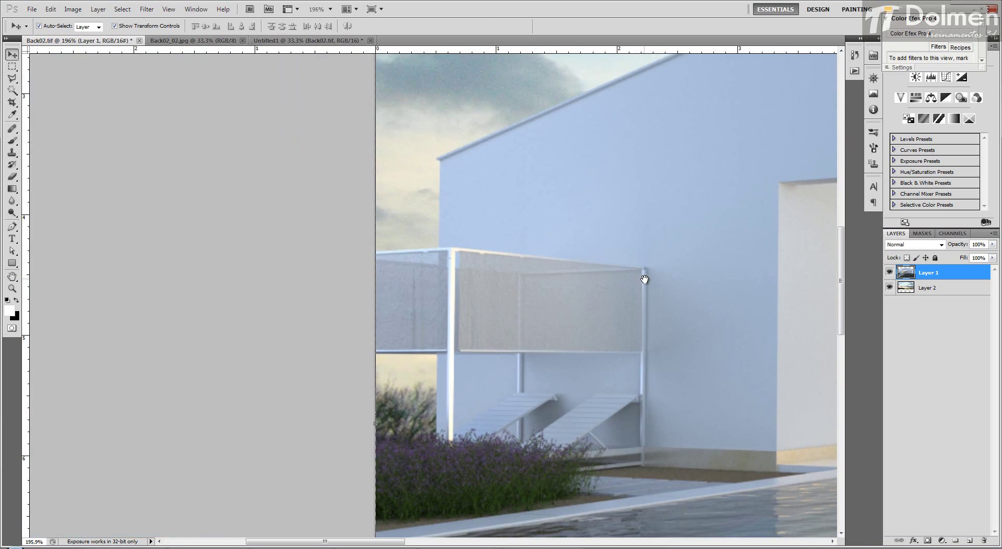
drag(645, 273, 470, 258)
scroll(473, 257, down, 3)
scroll(479, 263, down, 3)
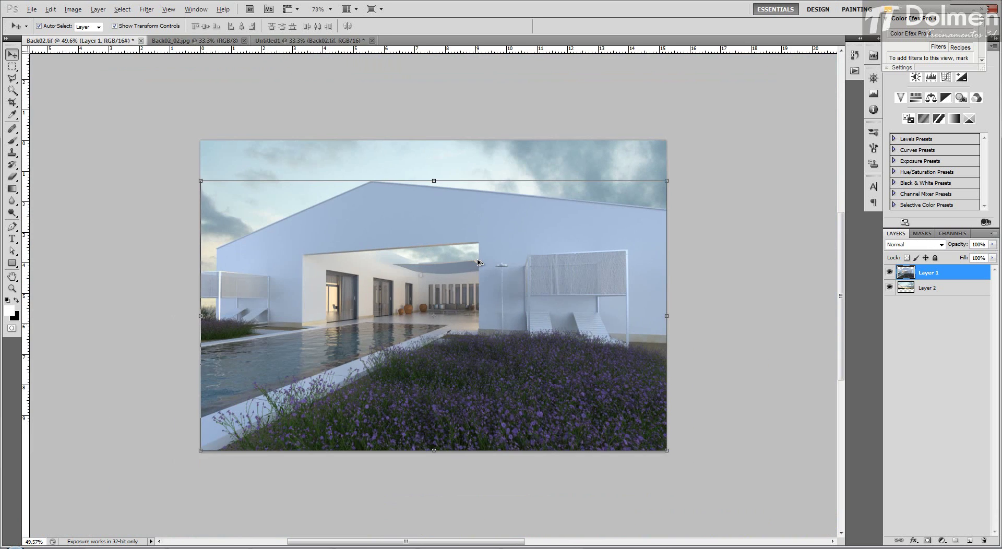
click(775, 157)
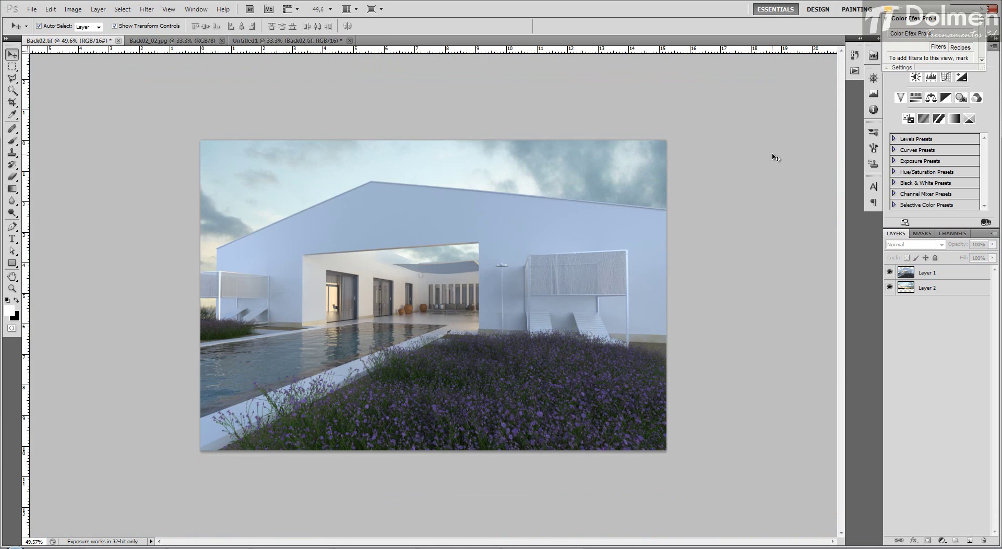